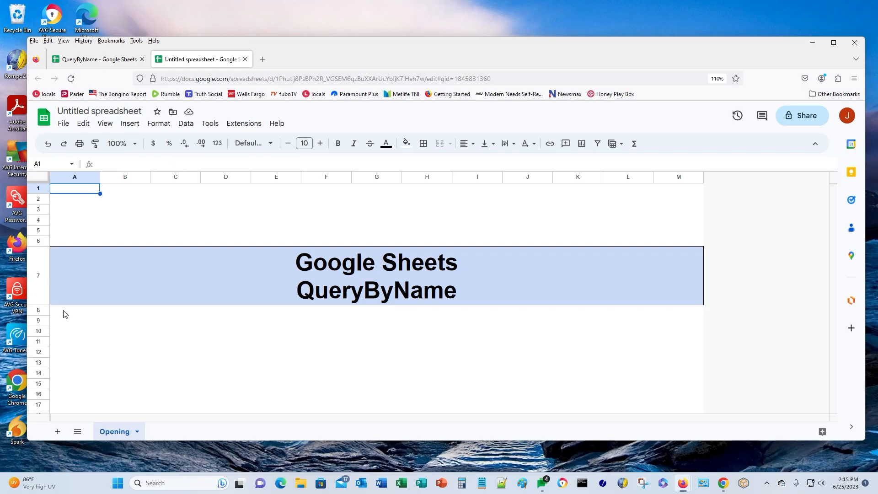
- Look over QueryByName's Sales Orders data, then add a blank Sheet2 to the Untitled spreadsheet
left_click(101, 60)
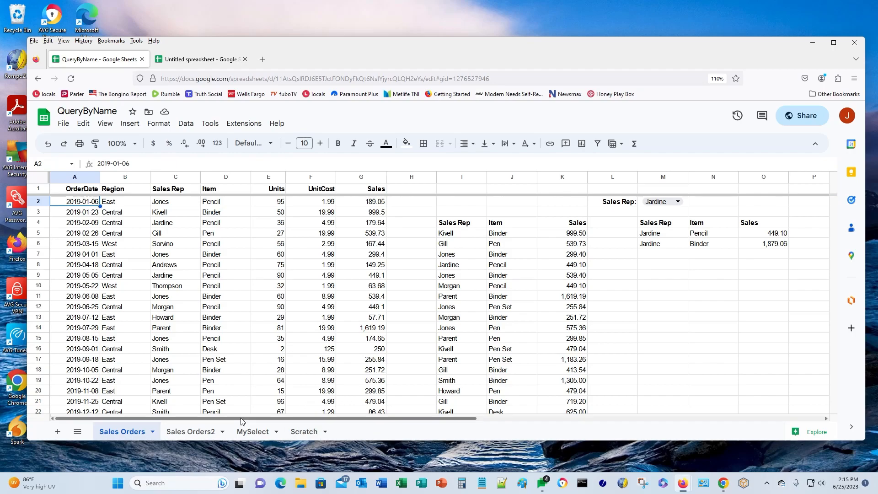
left_click(206, 60)
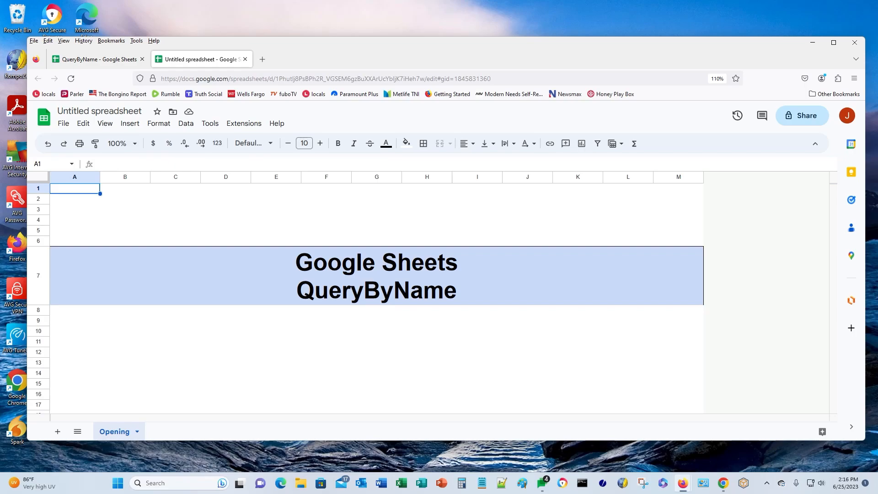
left_click(58, 431)
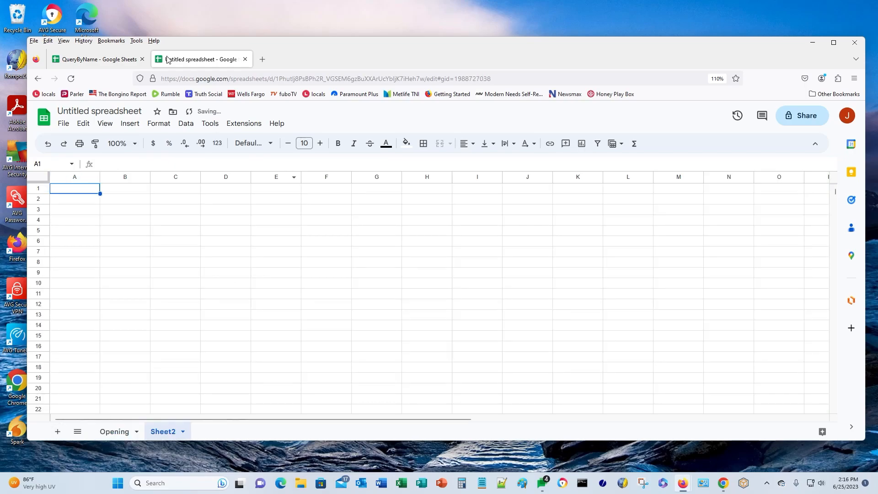
- Copy QueryByName's Sales Orders data (A1:G44) and paste it into Sheet2
left_click(88, 59)
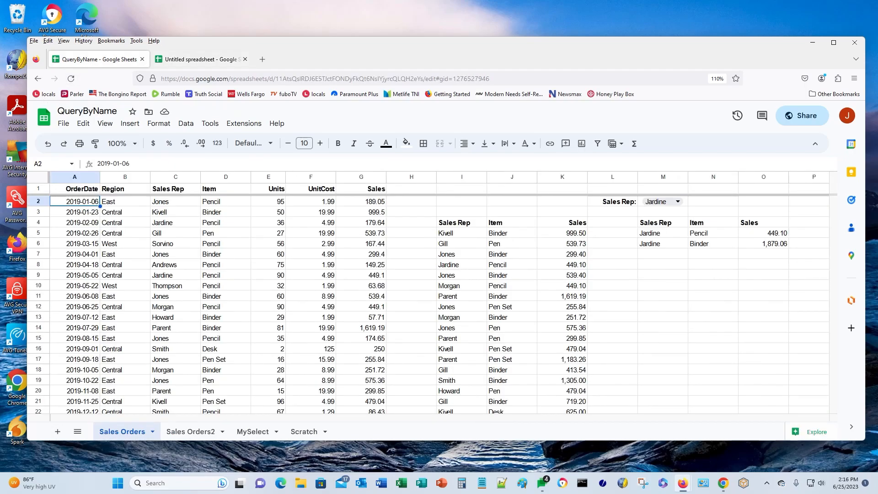
left_click(79, 193)
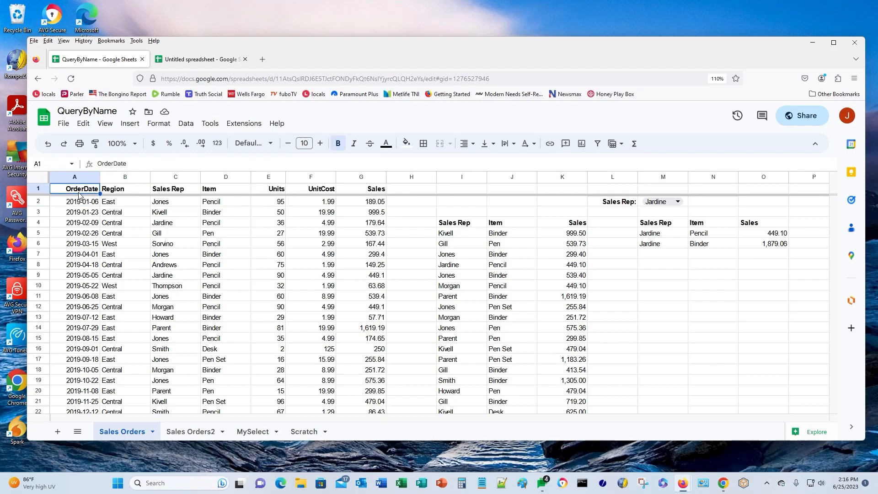
key("shift+Right")
key("shift+Right")
key("shift+Right")
key("shift+Right")
key("shift+Right")
key("shift+Right")
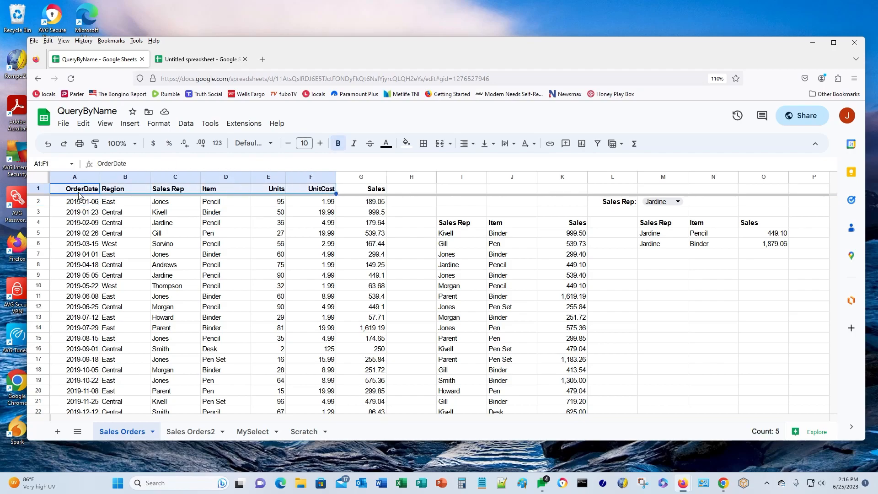
key("ctrl+shift+Down")
key("ctrl+c")
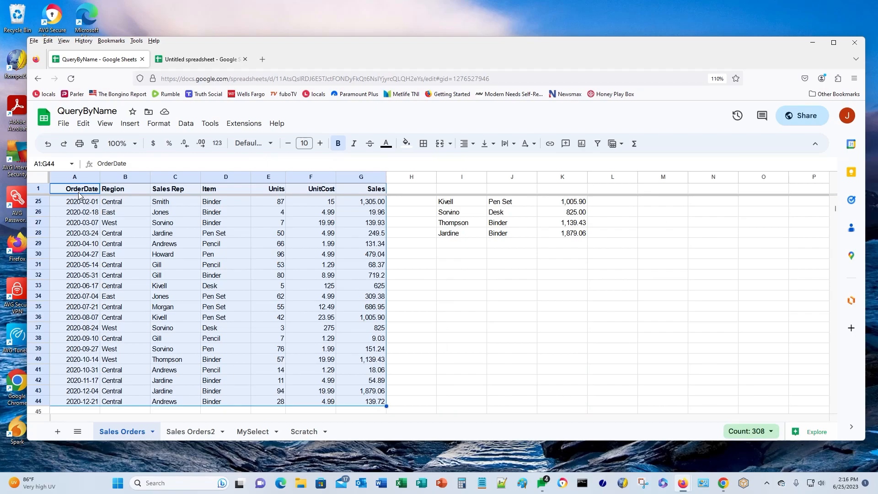
left_click(211, 61)
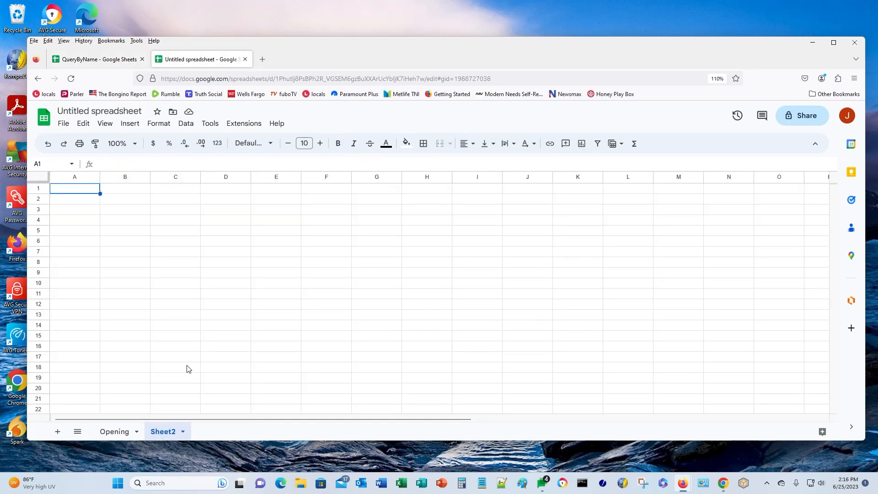
key("ctrl+v")
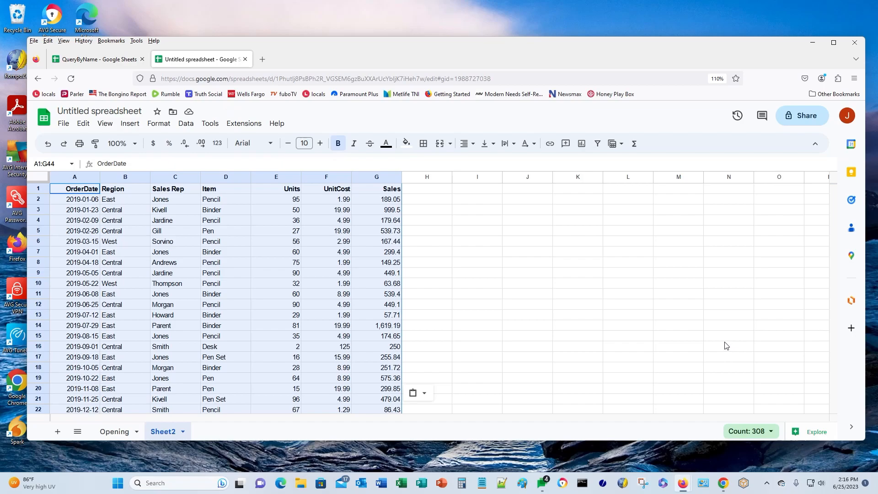
- Enter =query(A1:G, "SELECT C, D, G WHERE G > 250", 1) in Sheet2's I1
left_click(483, 193)
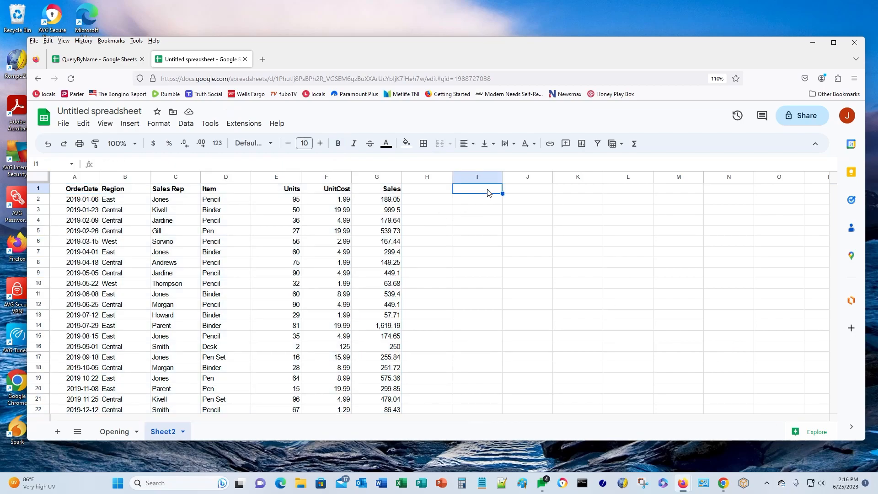
type("-query(")
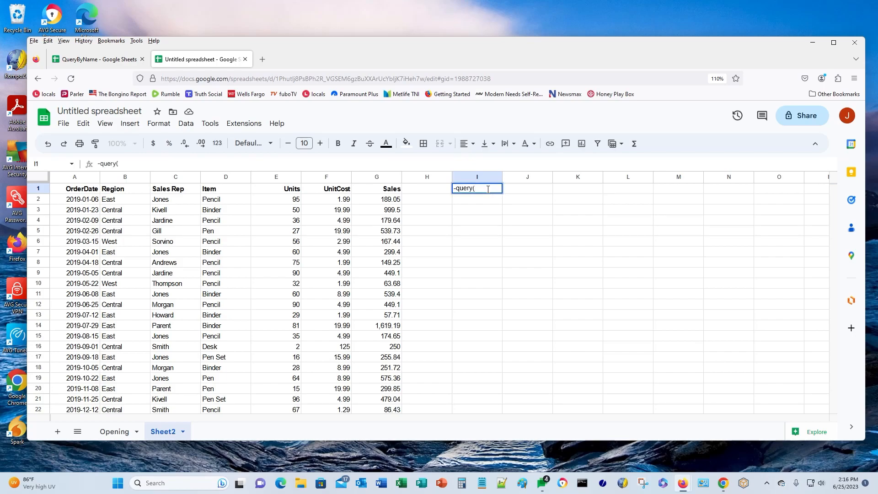
key("Delete")
type("=")
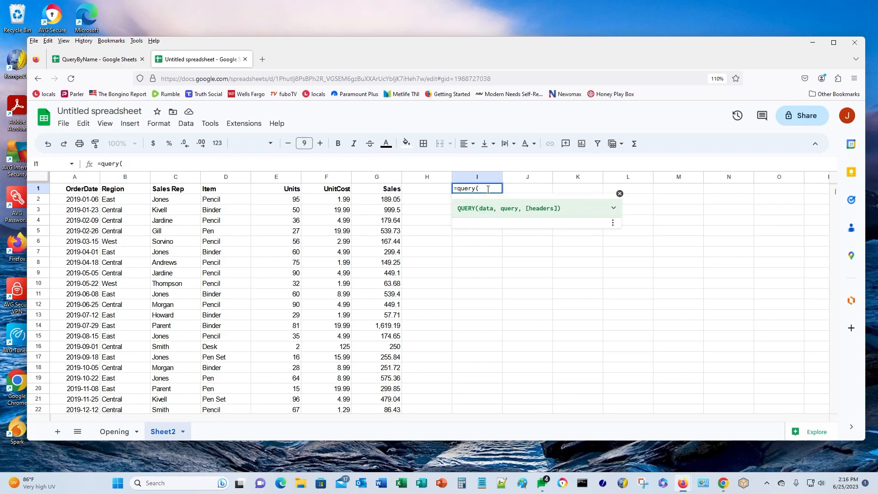
key("Left")
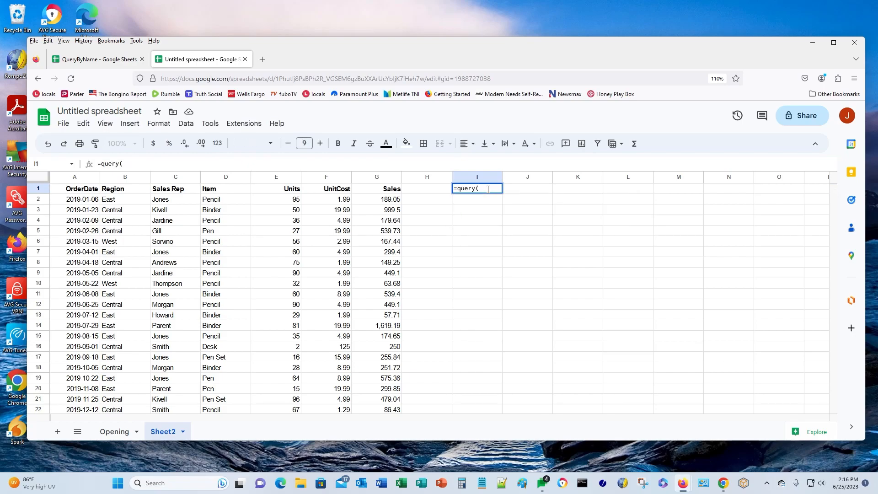
left_click(488, 189)
type("A1:G,")
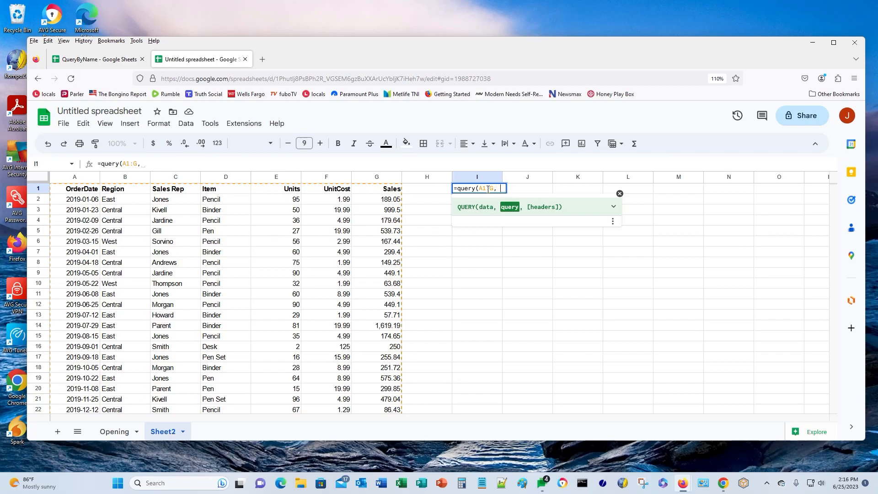
type(" \"SELECT C, D, G WHERE ")
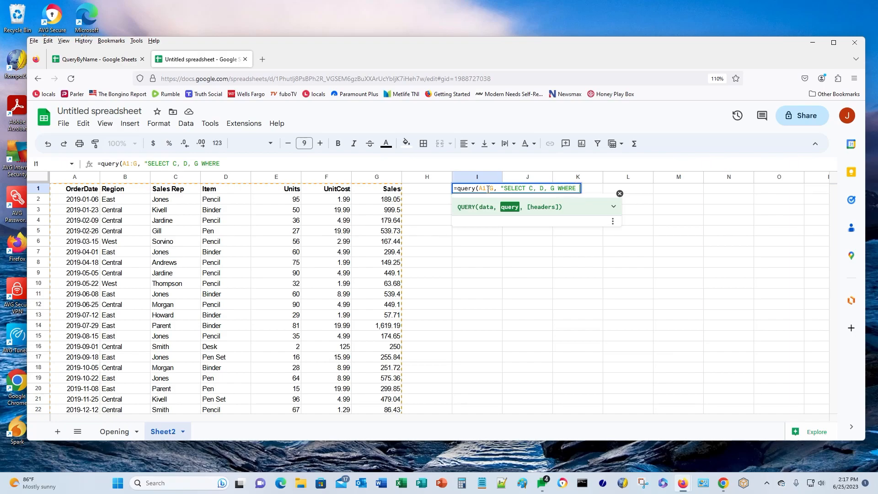
type("G > 250\", 1")
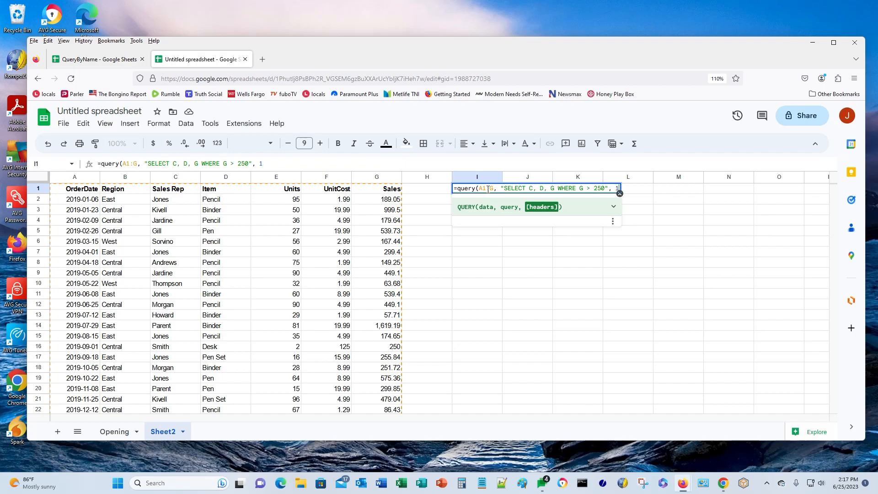
type(")")
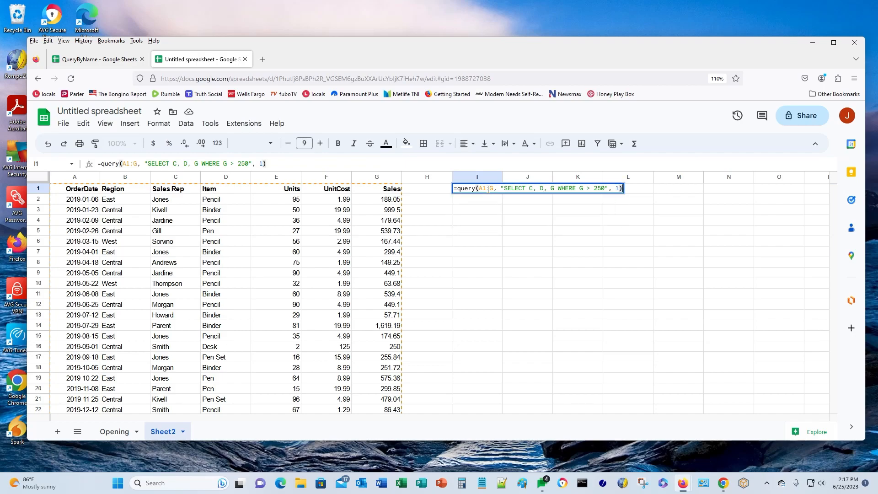
key("Return")
- Review I1's formula beside the Notepad note 'SELECT Sales Rep, Item and Sales where Sales is > 250'
left_click(488, 189)
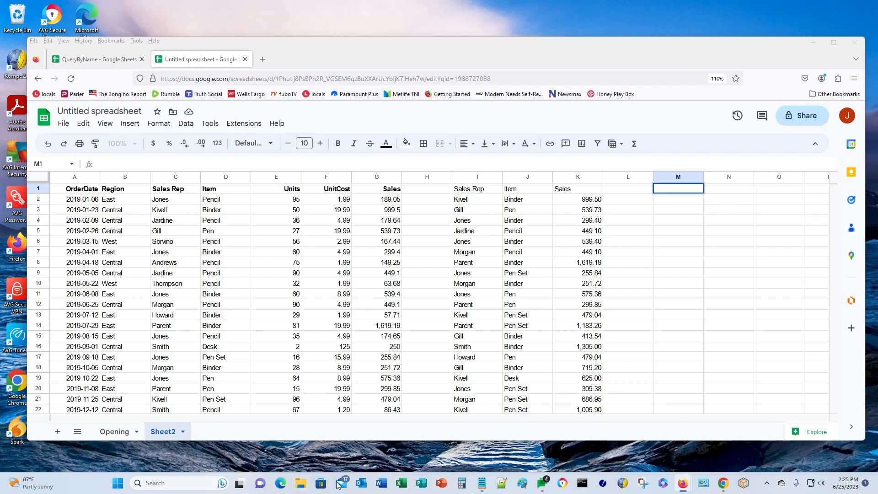
left_click(482, 482)
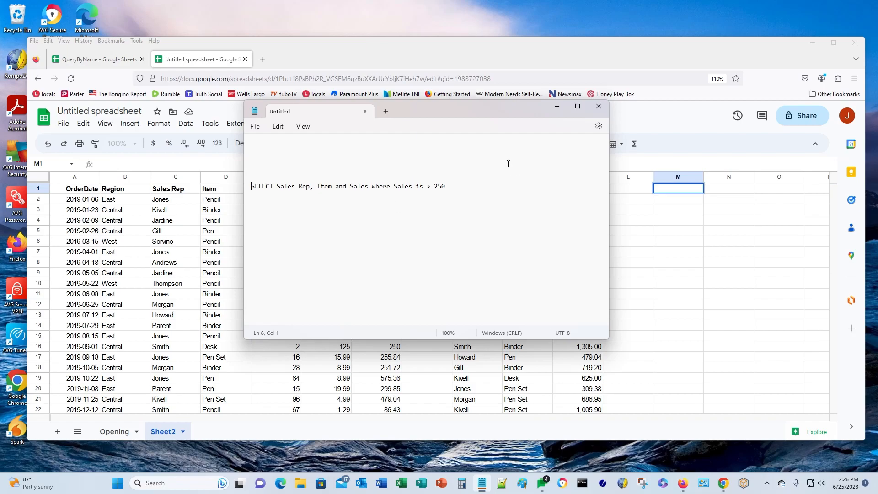
- Minimize the Notepad note so the query results in columns I–K are visible
left_click(557, 107)
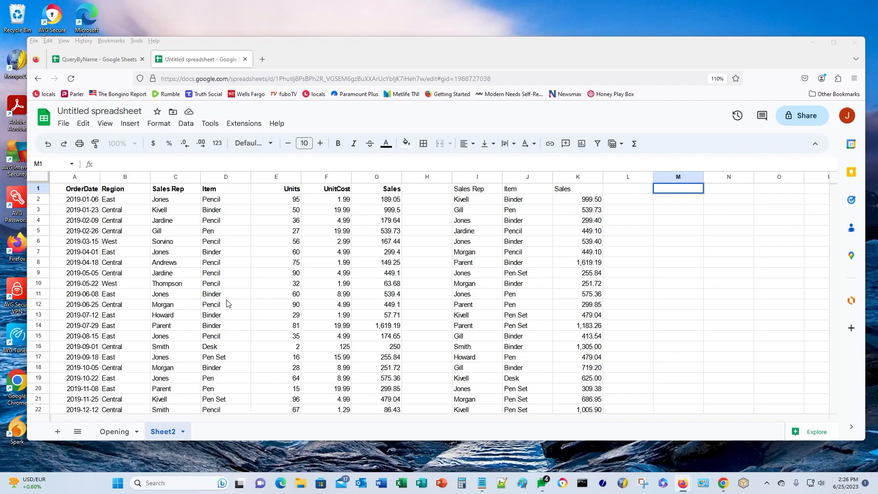
- Insert an 'Item ID' column E left of Units, then check the shifted query in J1
left_click(259, 180)
right_click(259, 180)
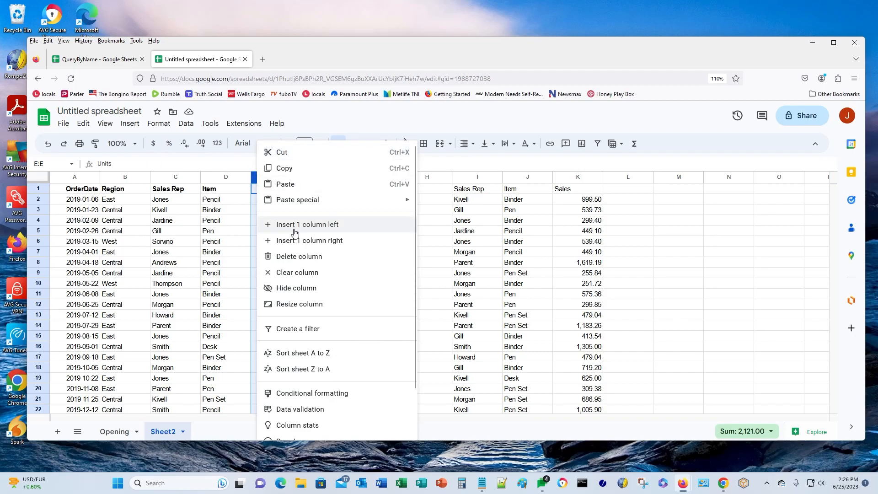
left_click(289, 229)
left_click(261, 188)
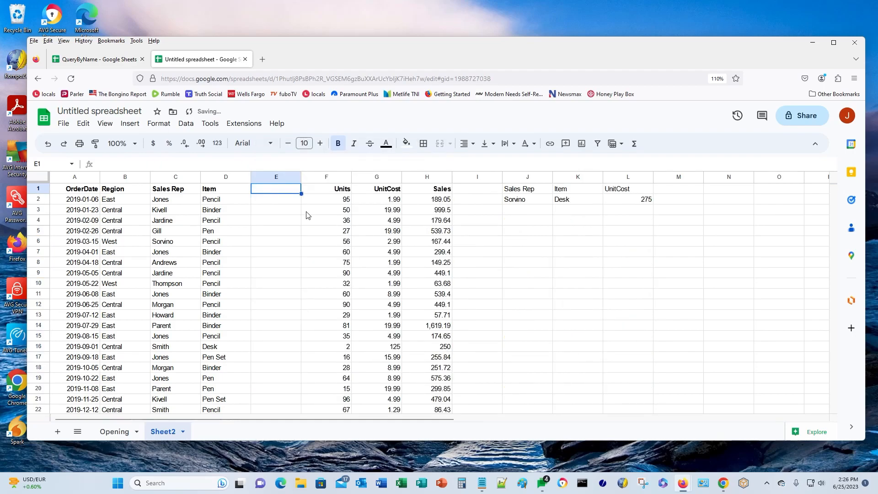
type("Item ID")
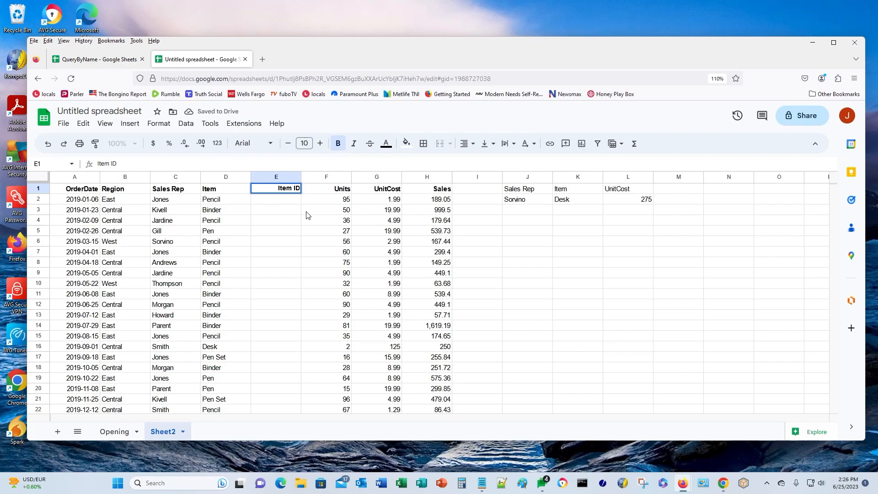
key("Return")
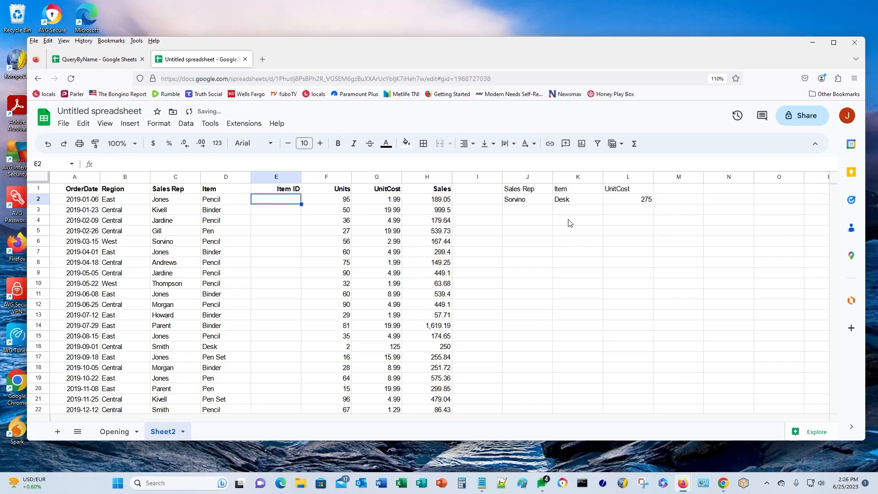
left_click(515, 191)
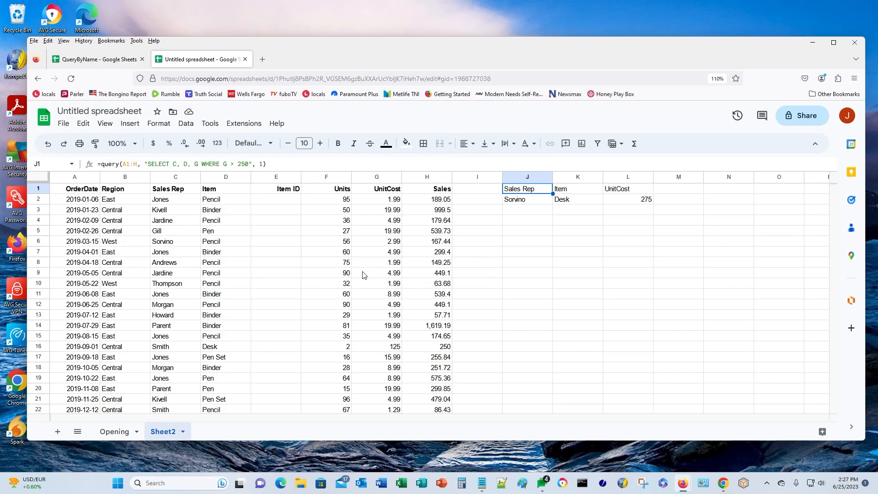
left_click(49, 144)
left_click(49, 145)
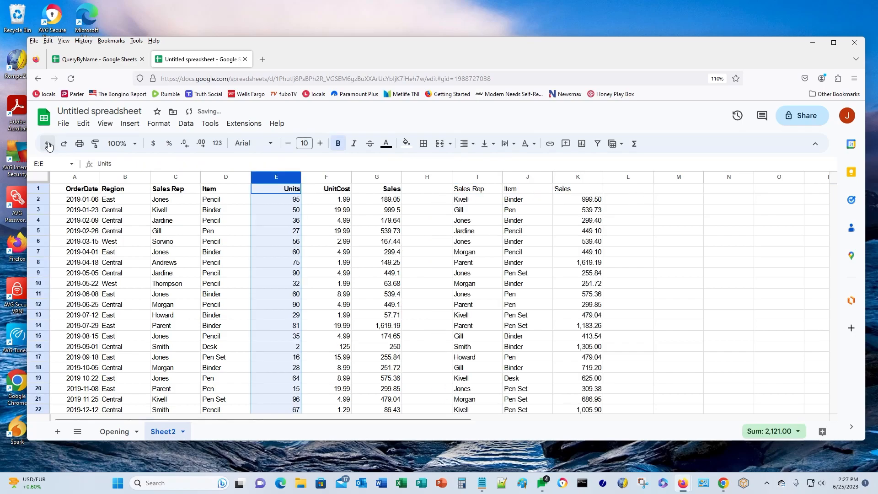
left_click(456, 192)
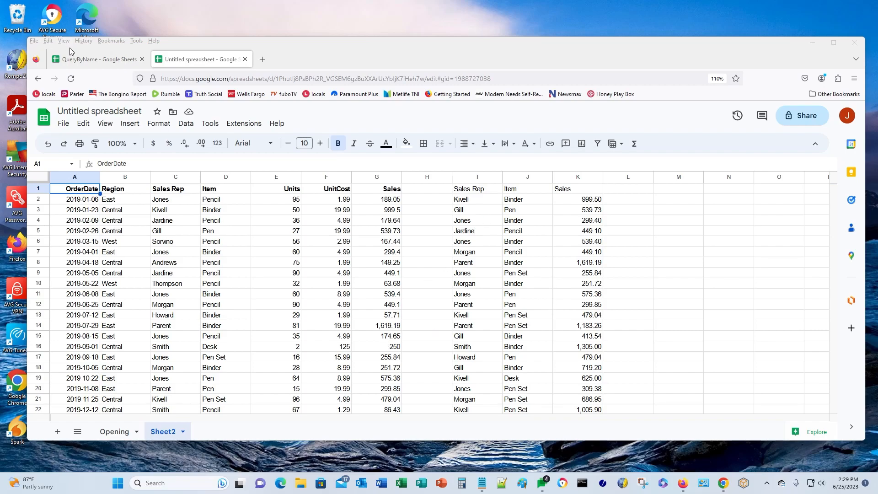
- Open QueryByName's MySelect sheet and inspect the QUERY formulas in A1 and A3
left_click(91, 59)
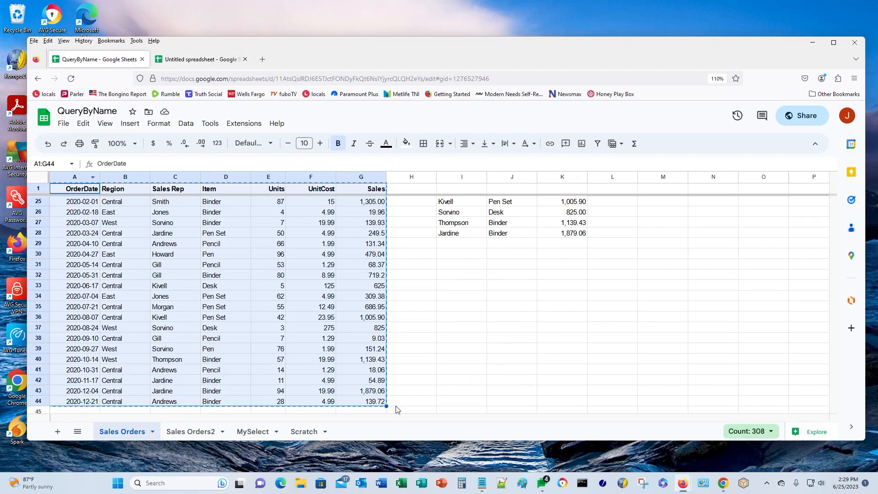
left_click(252, 431)
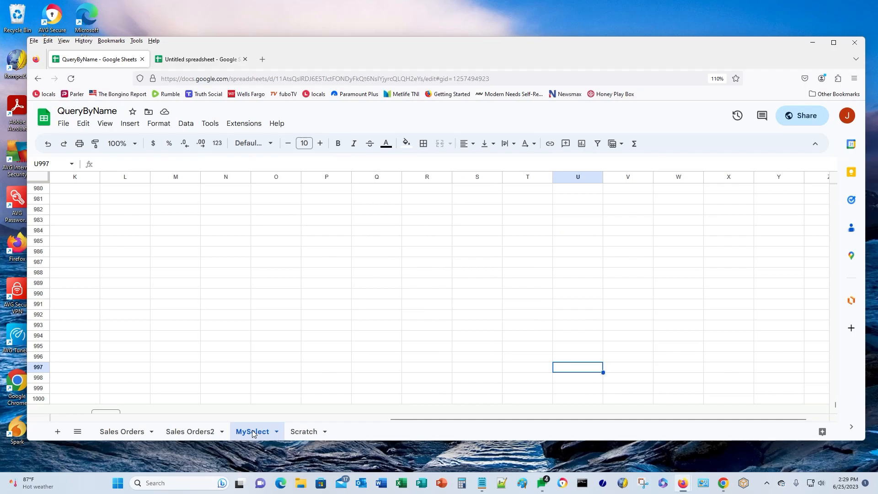
key("ctrl+Home")
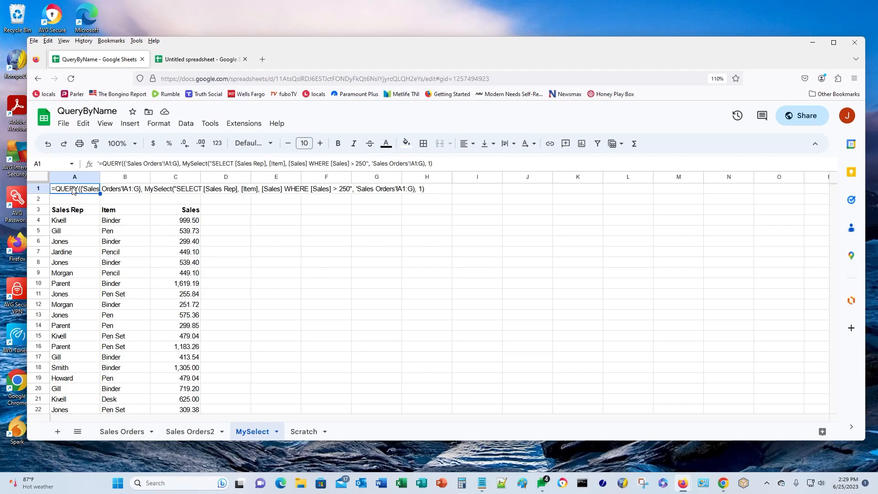
left_click(65, 212)
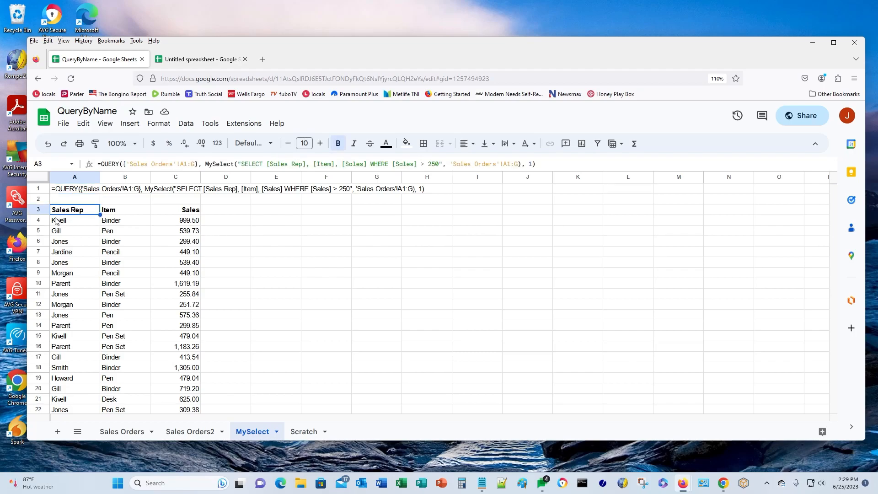
left_click(64, 190)
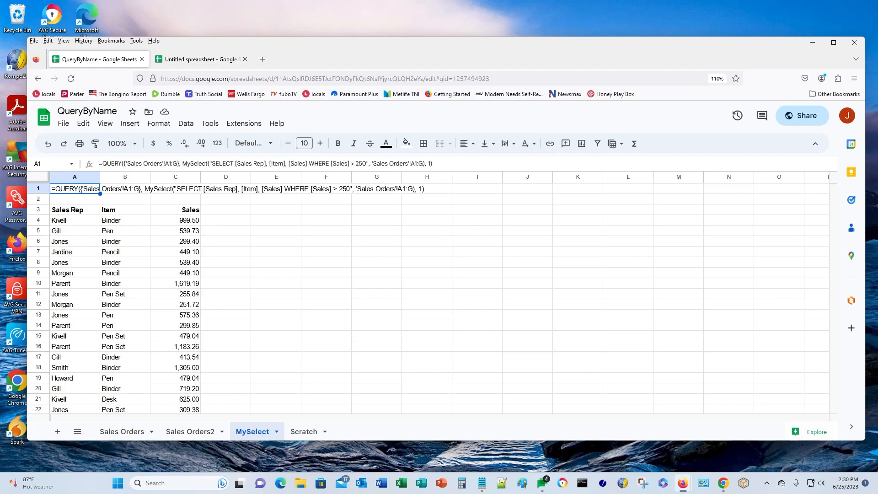
- Launch the Apps Script editor from the spreadsheet's Extensions menu
left_click(239, 123)
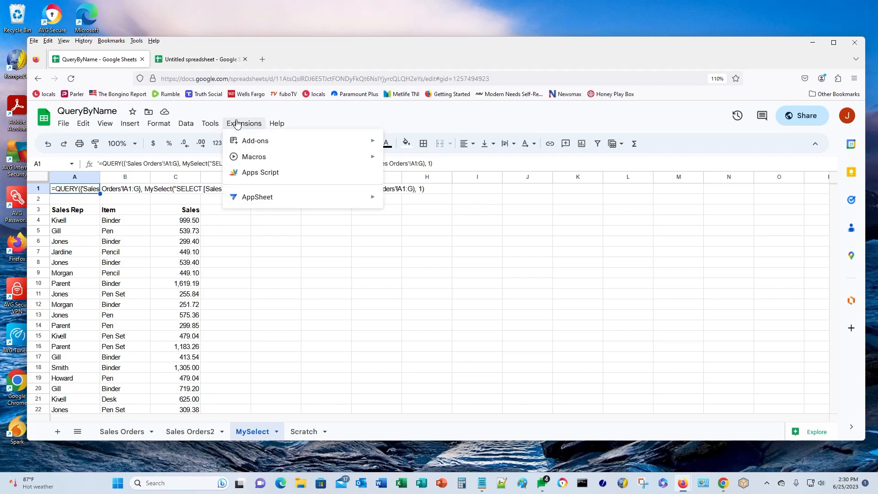
left_click(259, 174)
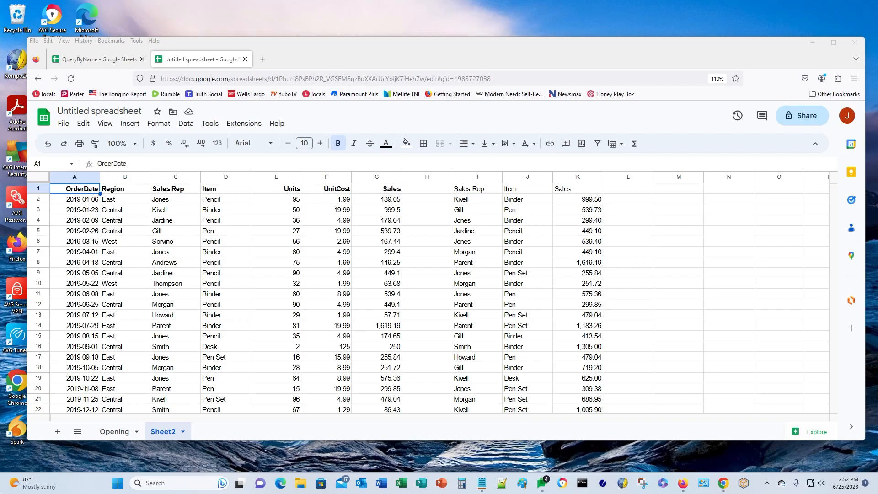
left_click(482, 483)
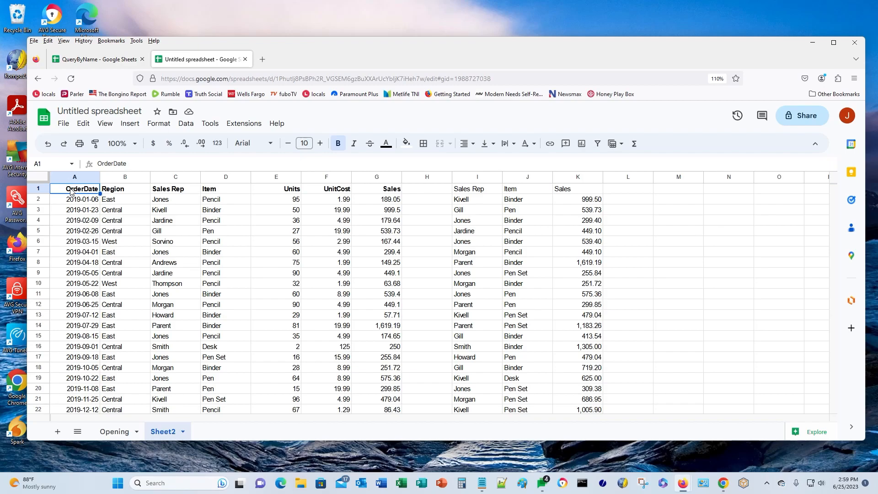
key("shift+Right")
key("shift+Right")
key("shift+Right")
key("shift+Right")
key("shift+Right")
key("shift+Right")
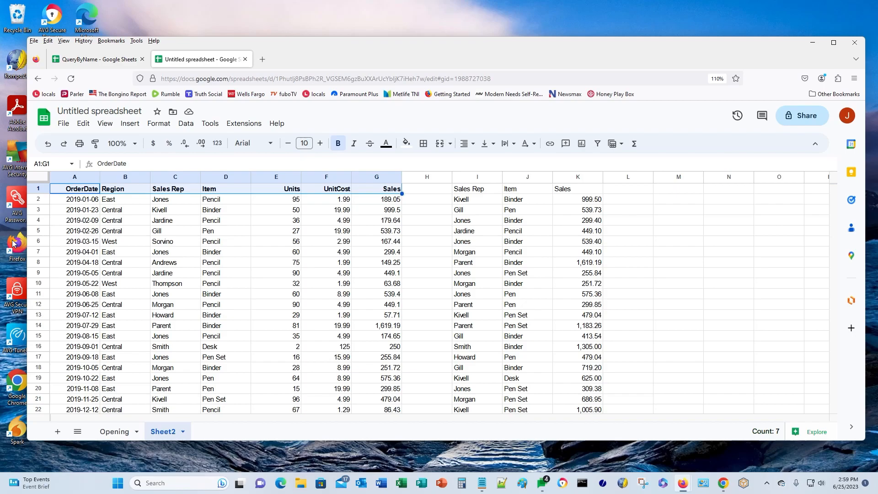
key("ctrl+shift+Down")
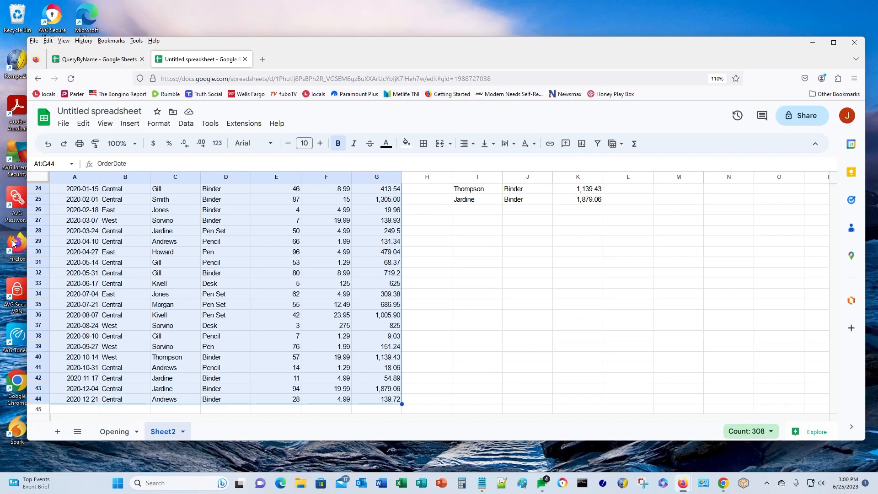
key("ctrl+Home")
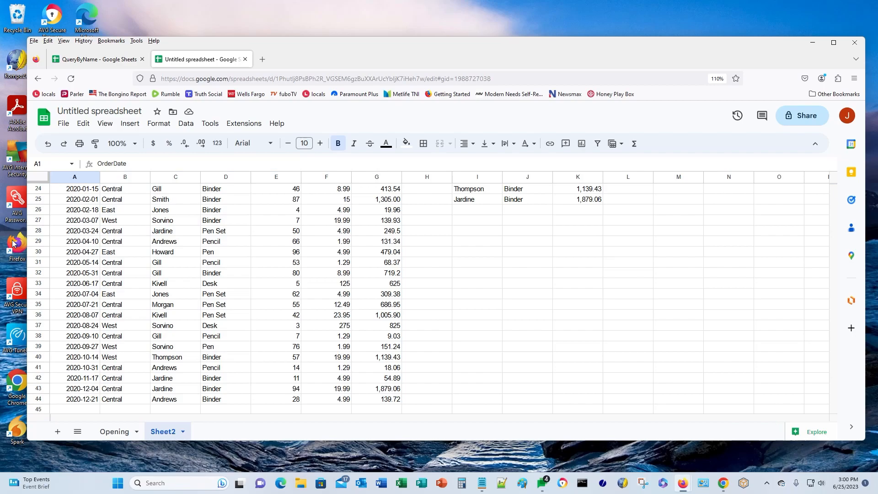
key("Down")
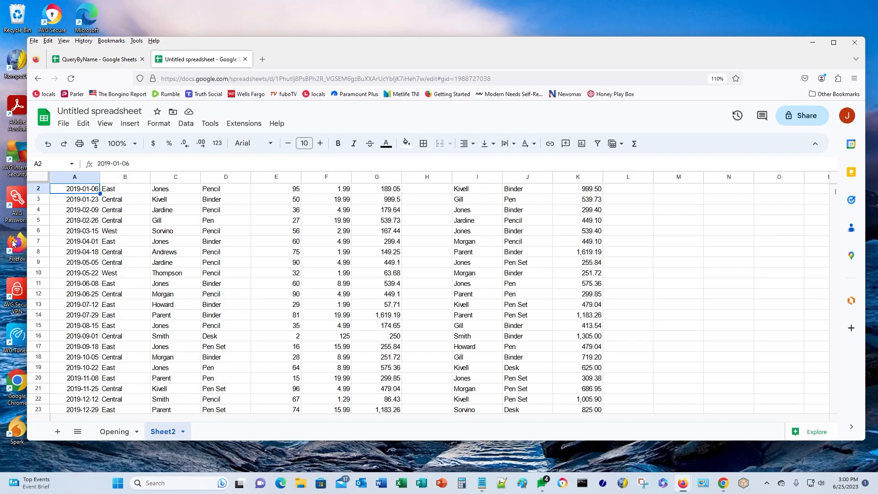
key("Up")
key("shift+Right")
key("shift+Right")
key("shift+Right")
key("shift+Right")
key("shift+Right")
key("shift+Right")
key("shift+Right")
key("shift+Right")
key("shift+Right")
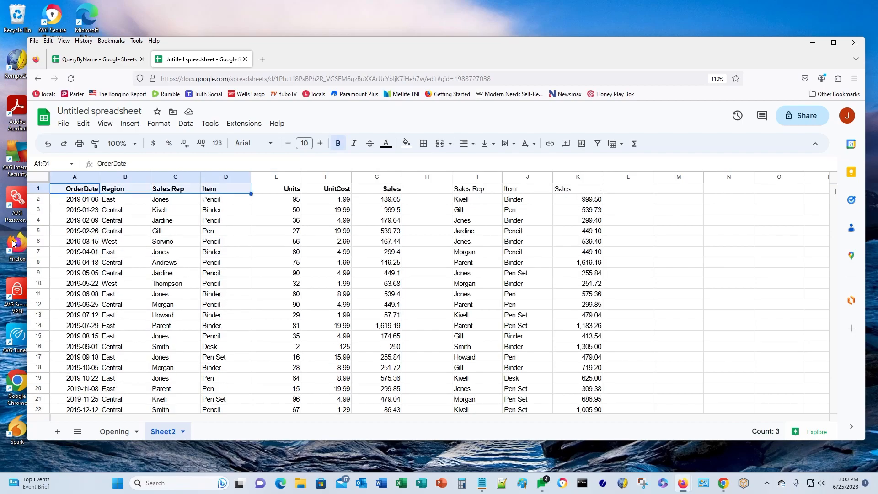
key("shift+Right")
key("shift+Left")
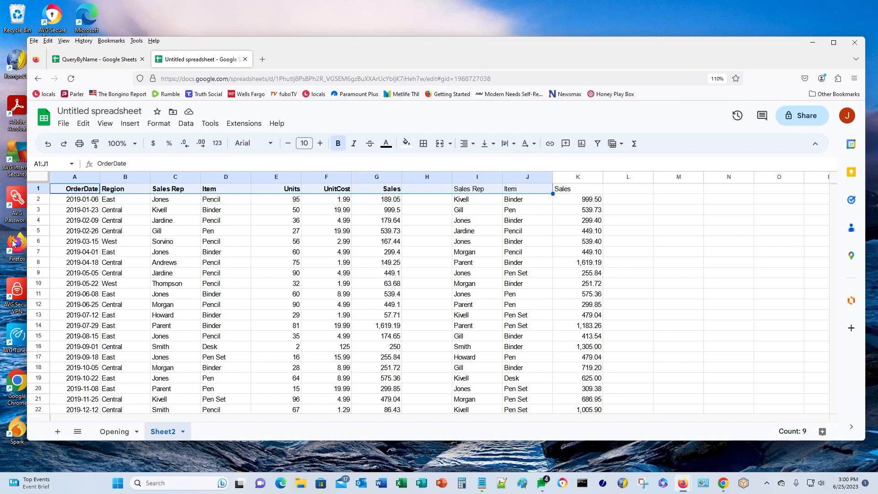
key("shift+Left")
key("shift+Left")
key("shift+Left")
key("shift+Left")
key("shift+Right")
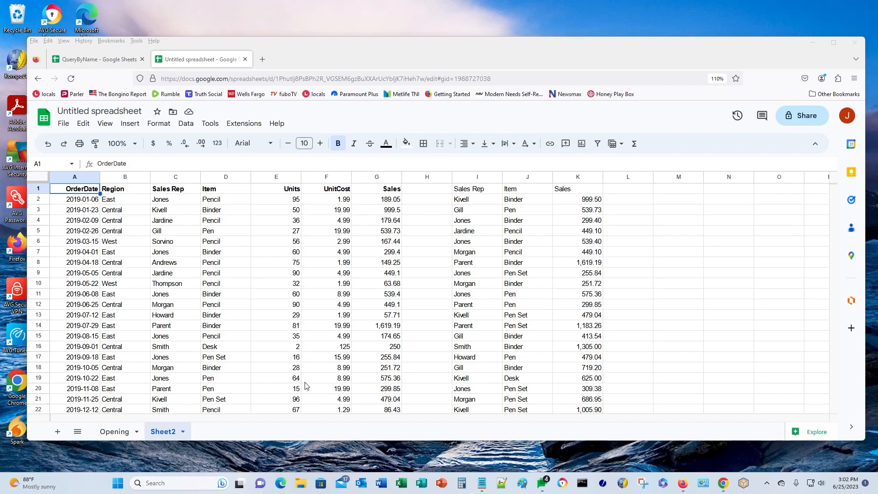
- Add Sheet3 and paste Sheet2's OrderDate–Sales header row (A1:G1) into its A1
left_click(58, 432)
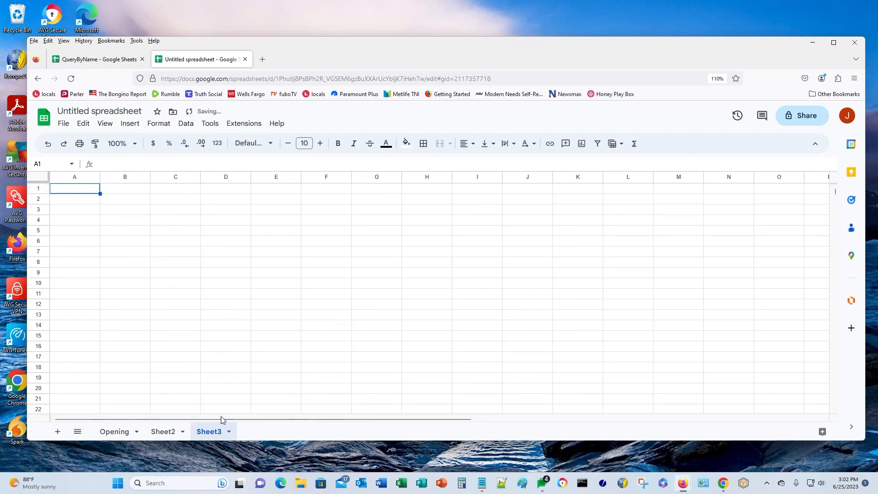
left_click(156, 434)
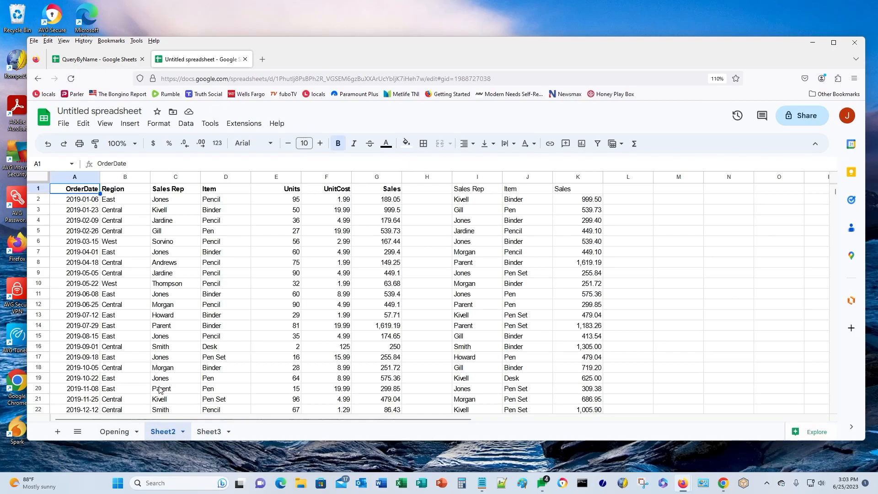
key("shift+Right")
key("shift+Right")
key("shift+Right")
key("shift+Right")
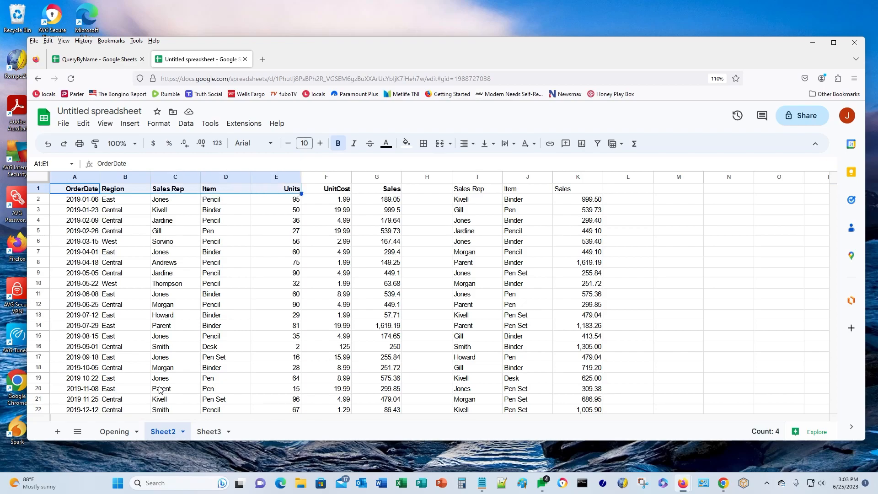
key("shift+Right")
key("shift+Right")
key("ctrl+c")
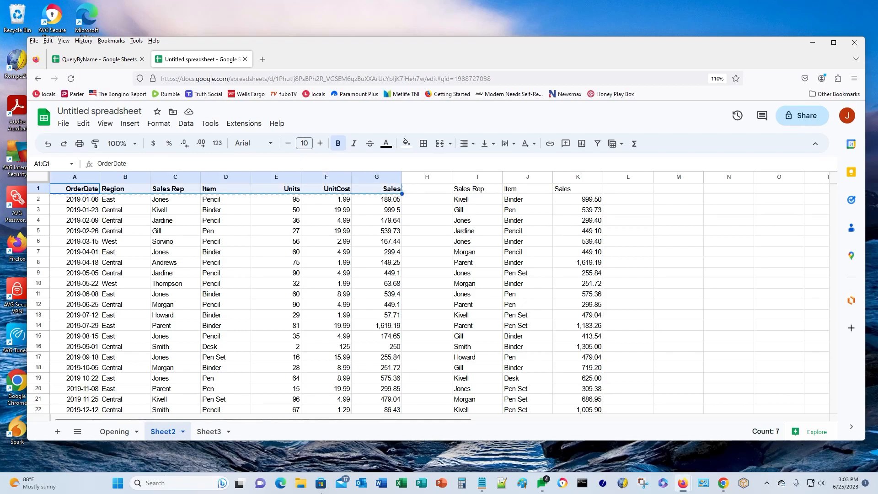
left_click(211, 432)
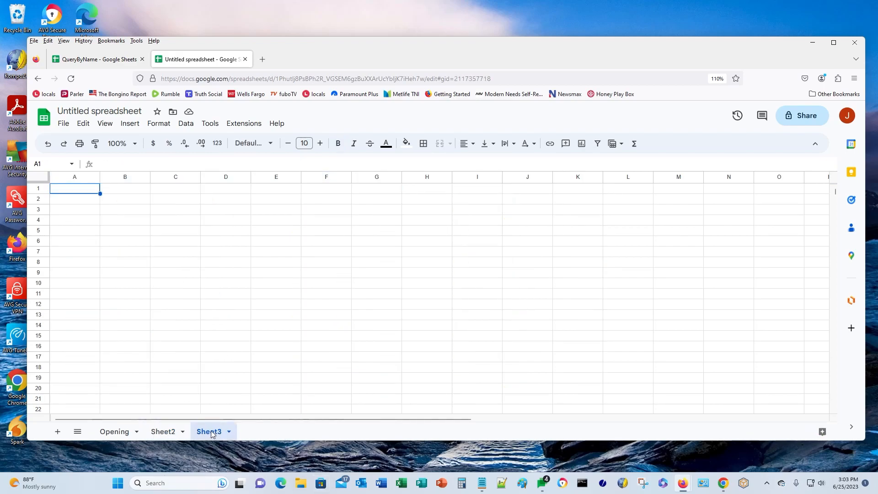
key("ctrl+v")
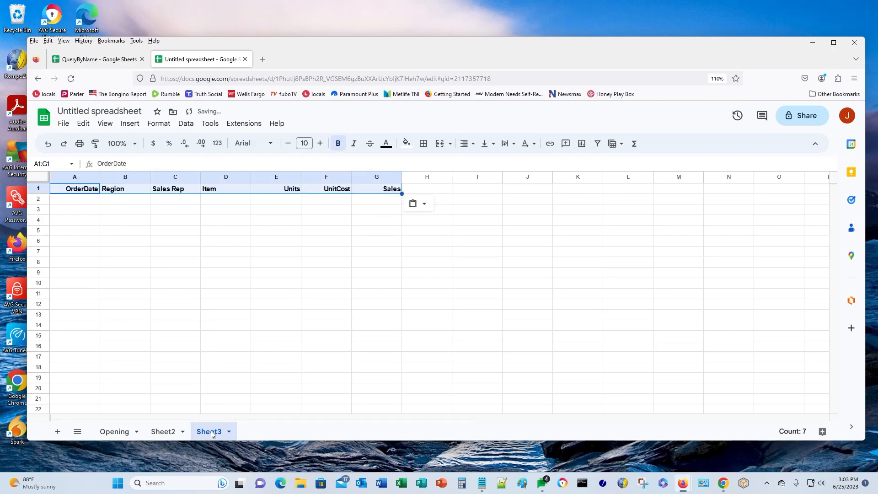
key("Down")
key("Down")
key("Down")
key("Down")
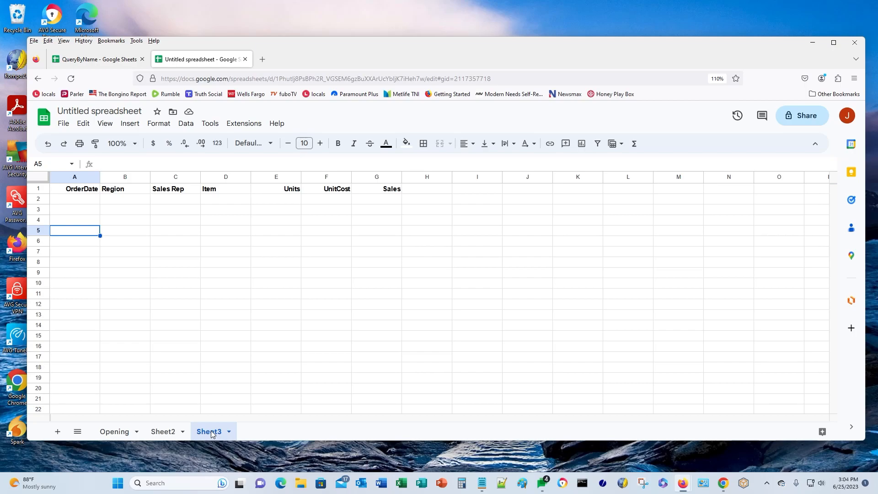
- Enter =MAP(A1:G1, LAMBDA(string, "["&string&"]")) in A4 to bracket each header
left_click(79, 222)
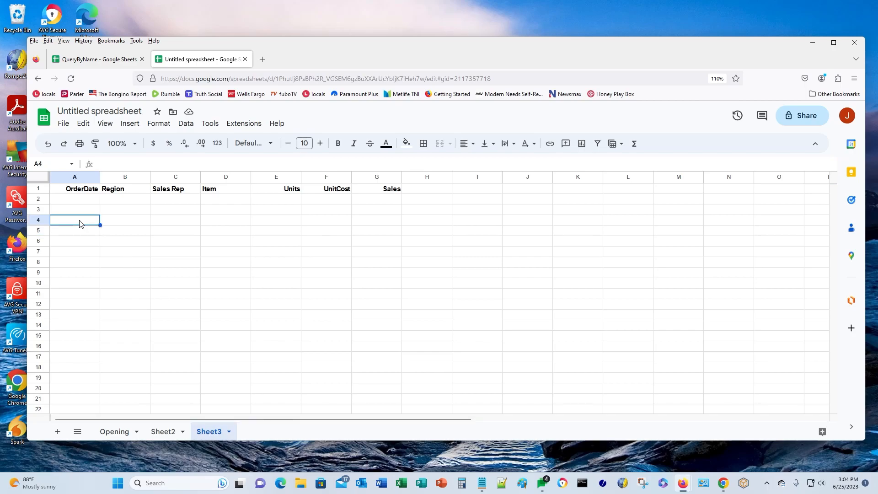
type("=MA")
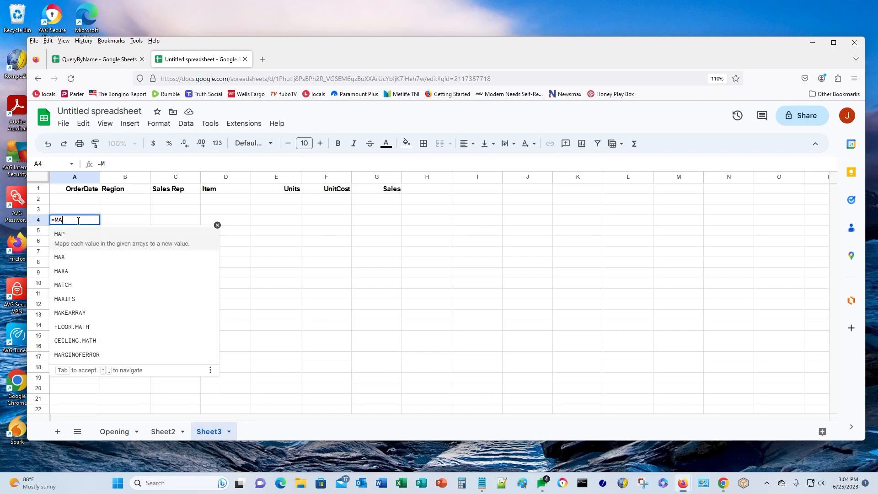
type("P(")
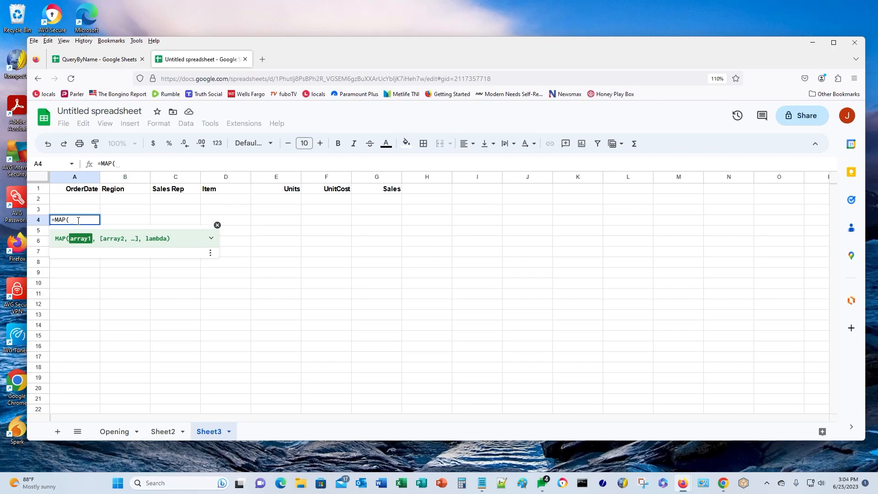
key("Up")
key("Up")
key("Up")
key("shift+Right")
key("shift+Right")
key("shift+Right")
key("shift+Right")
key("shift+Right")
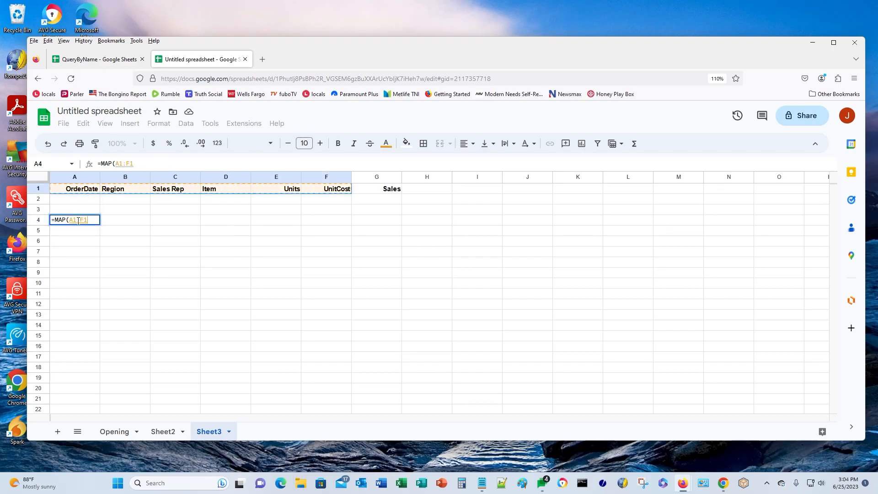
key("shift+Right")
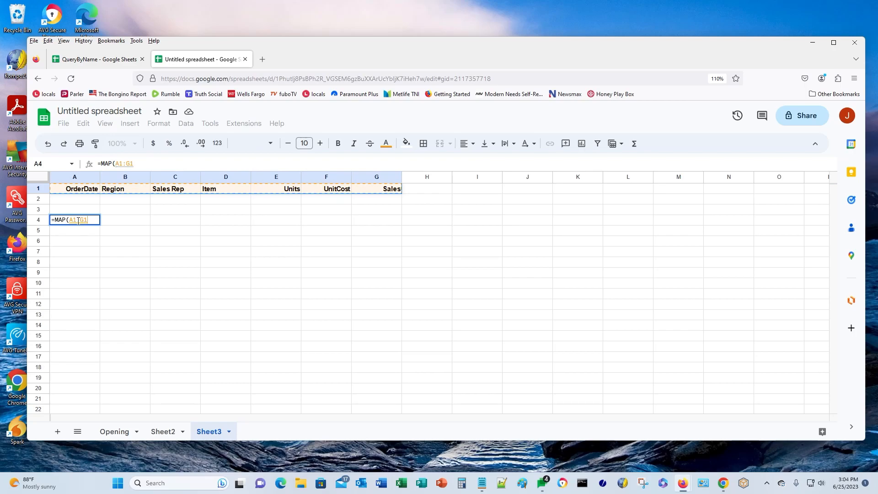
type(", LAM")
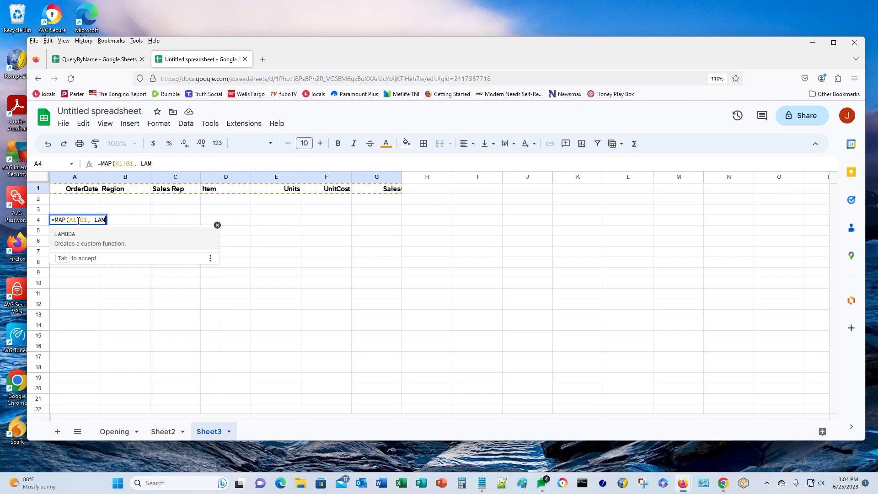
type("BDA(")
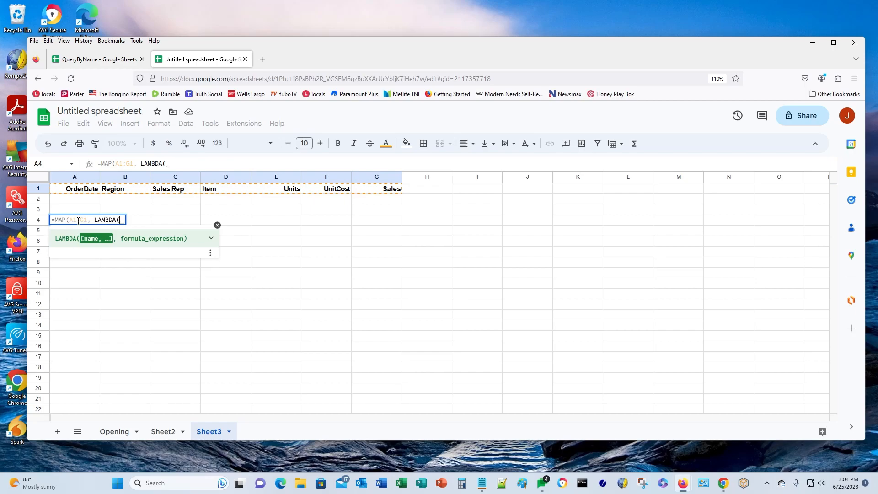
type("string")
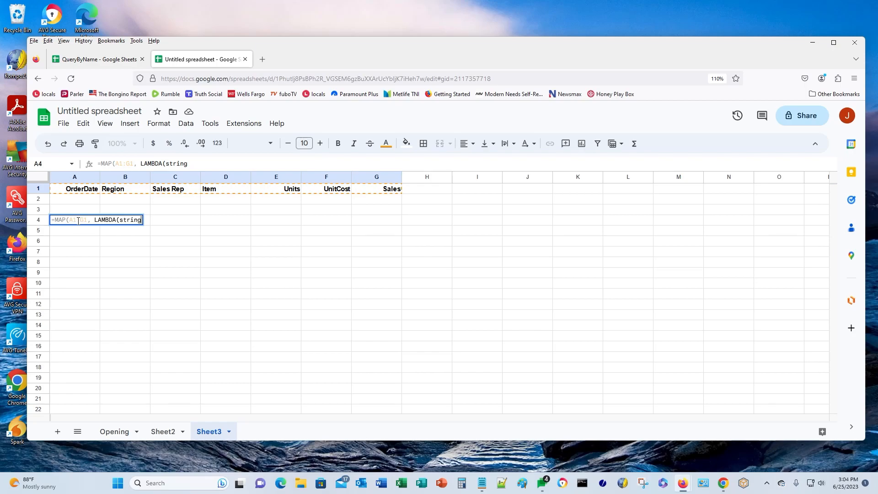
type(", ")
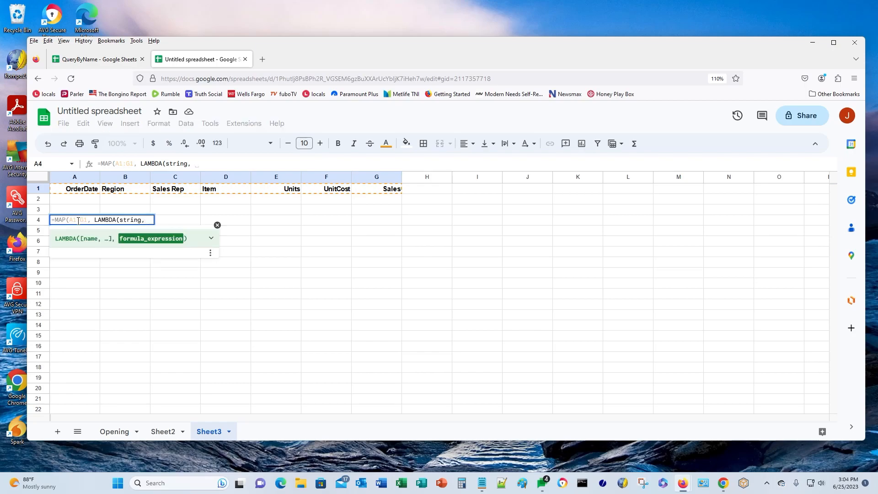
type("\"{")
key("BackSpace")
type("[")
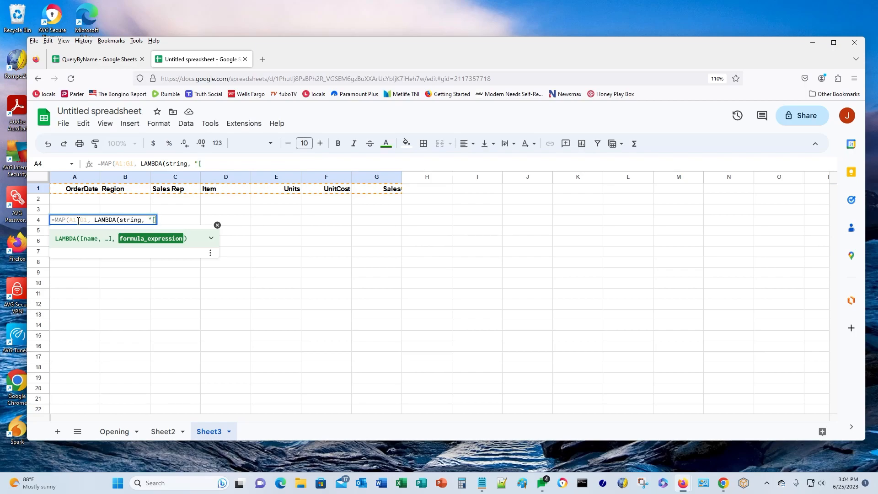
type("\"&")
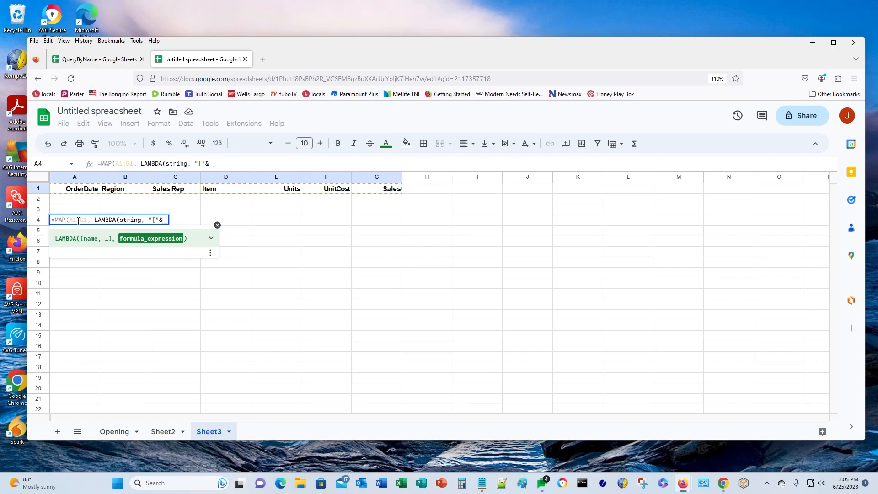
type("stri")
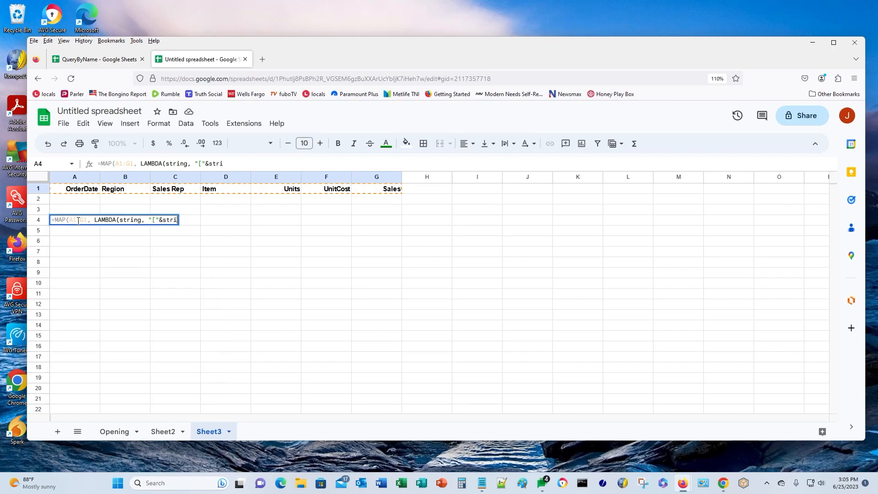
type("ng&")
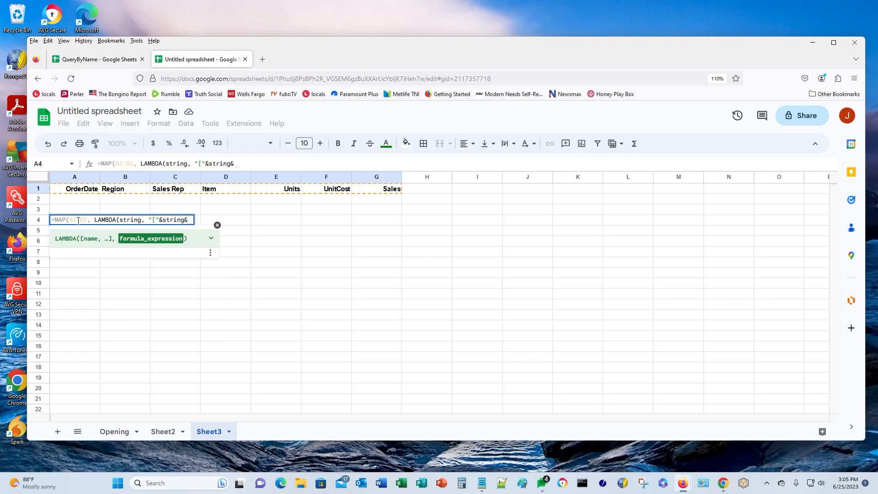
type("\"]\"")
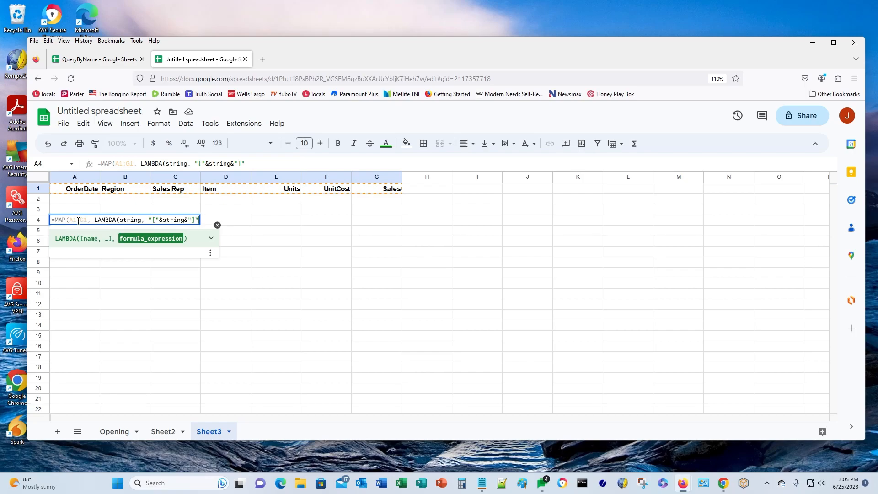
type("))")
key("Return")
left_click(78, 221)
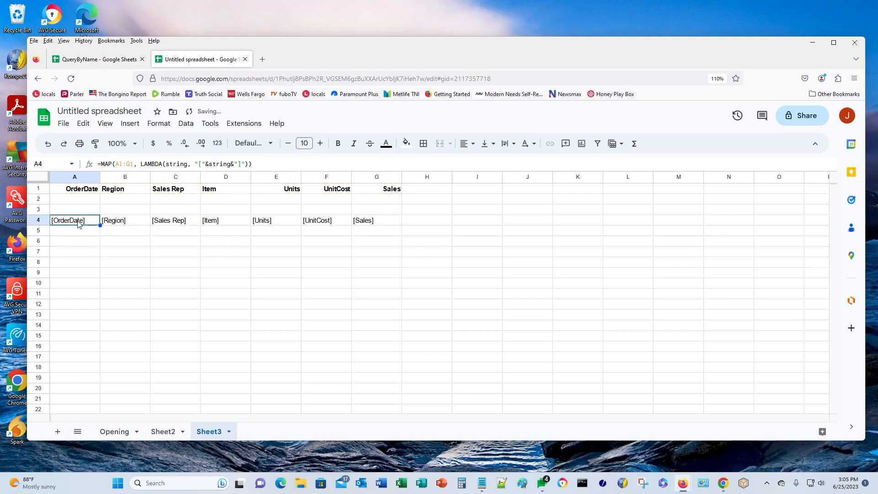
key("Up")
key("Up")
key("Up")
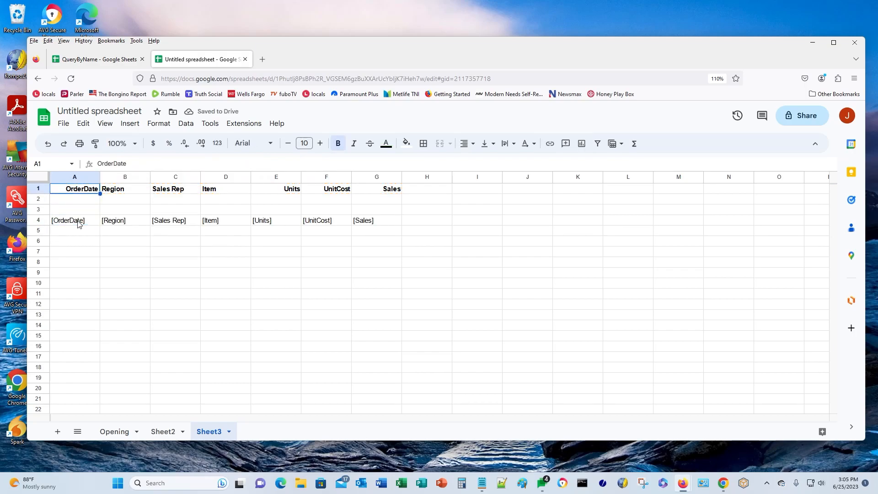
key("Down")
key("Down")
key("Down")
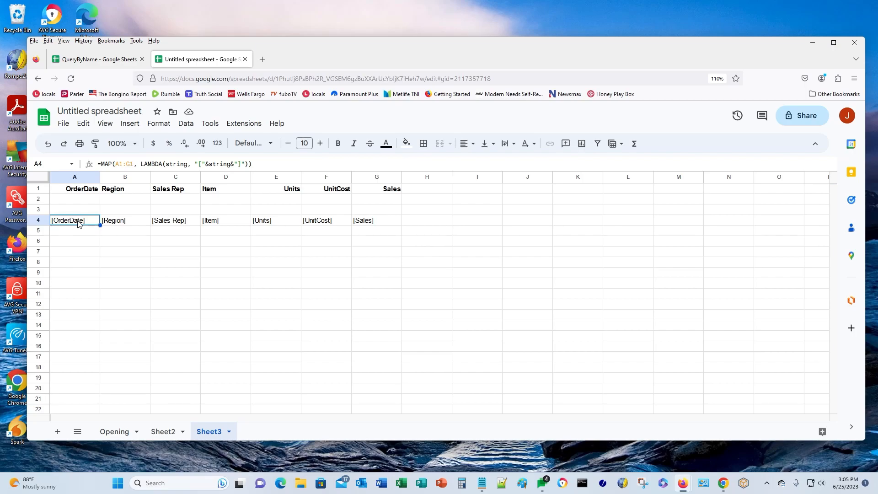
key("Down")
key("Down")
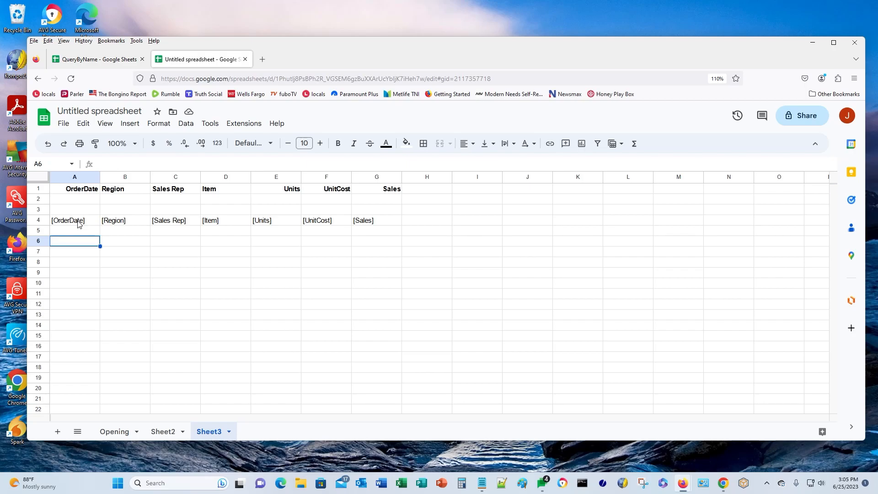
- Enter =MAP(A1:G1, LAMBDA(cols, "Col"&COLUMN(cols))) in A6, producing Col1 through Col7
type("=")
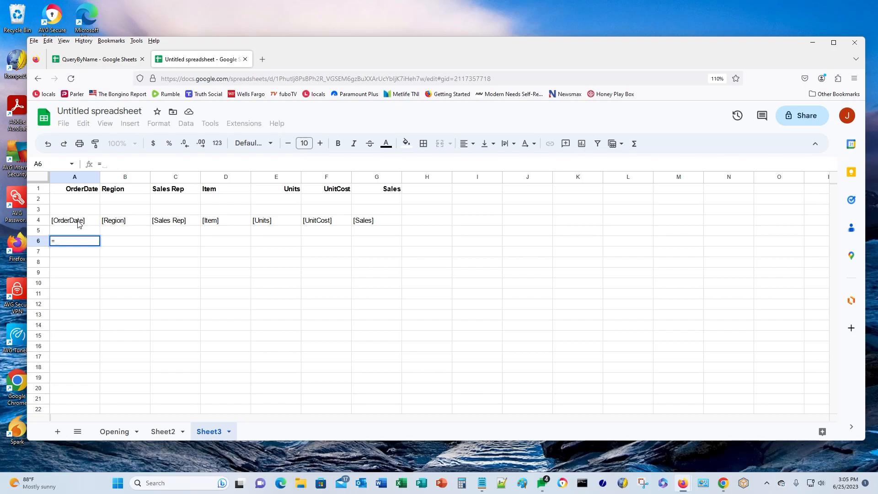
type("MAP(")
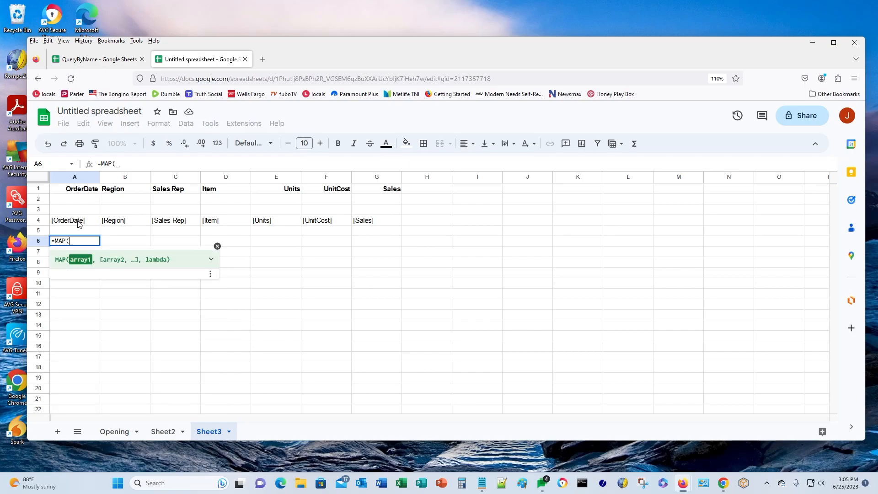
type("A1:G1")
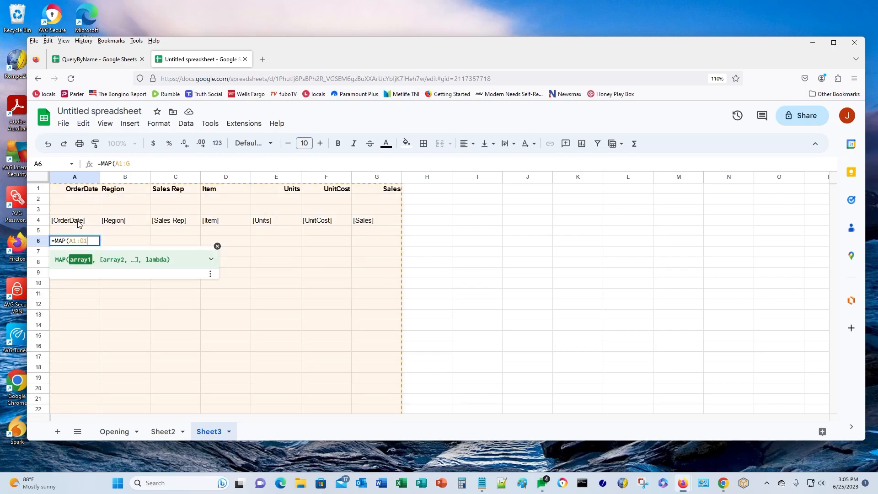
type(", ")
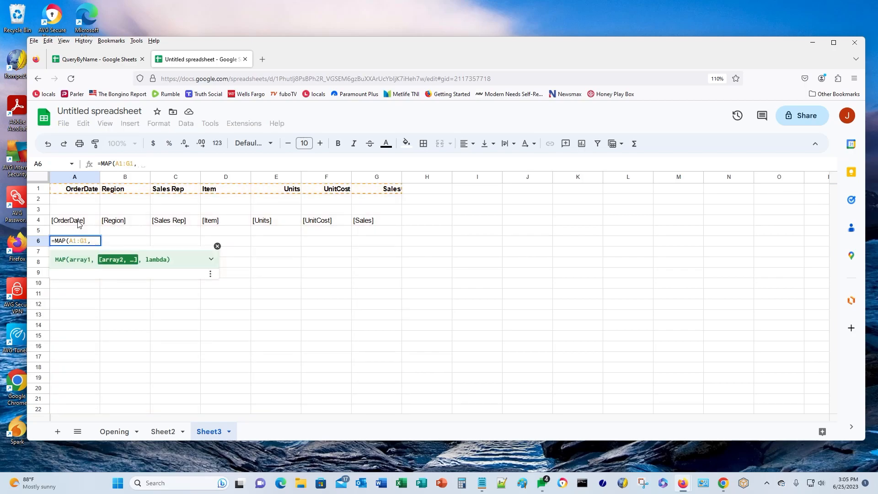
type("LAMBDA")
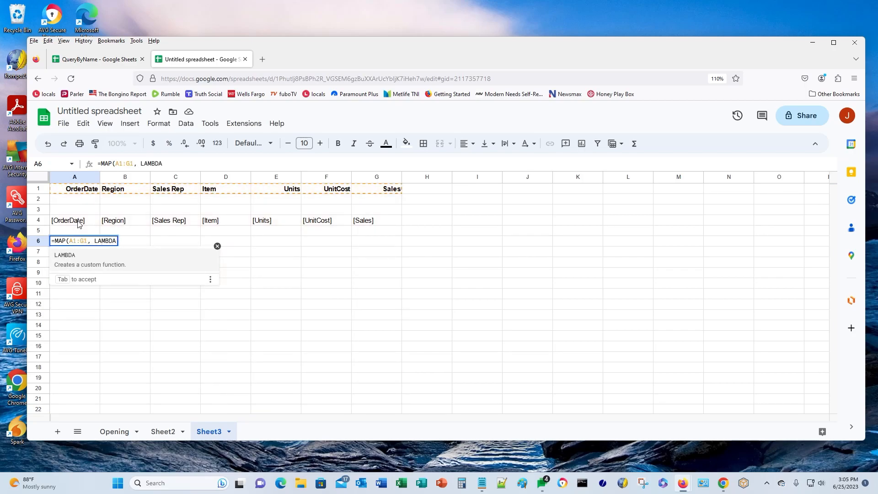
type("(")
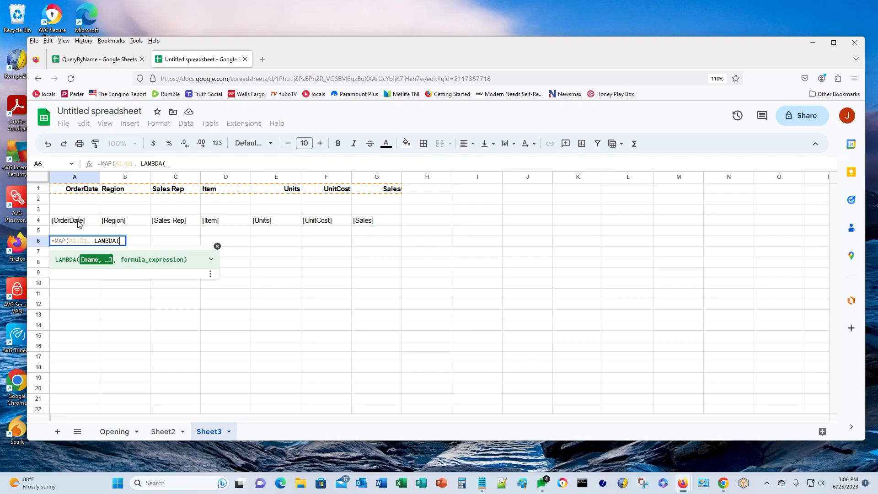
type("cols")
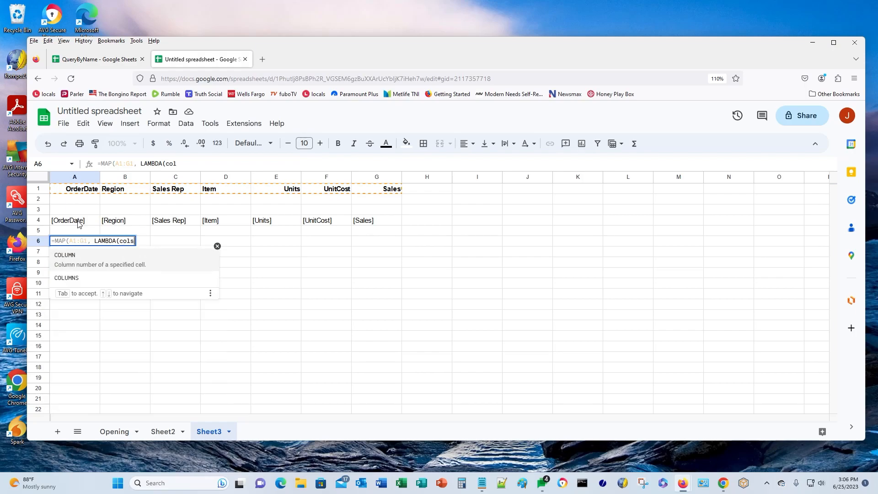
type(", ")
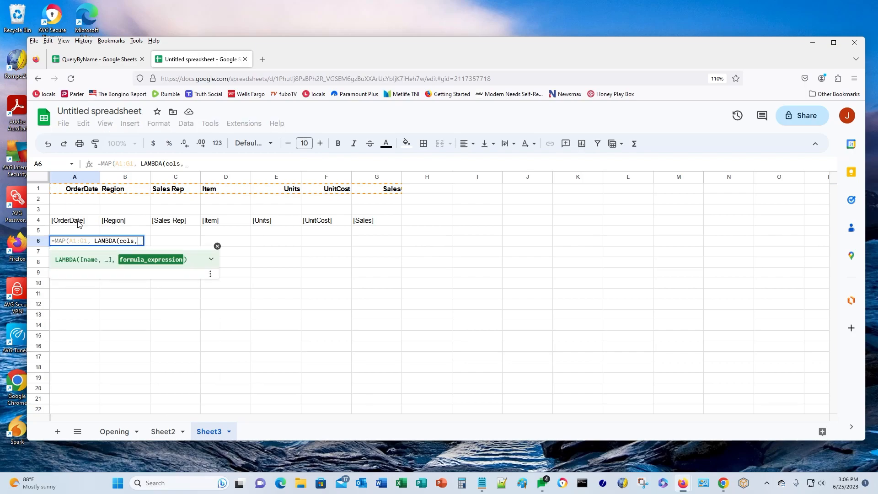
type(" \"")
type("Co")
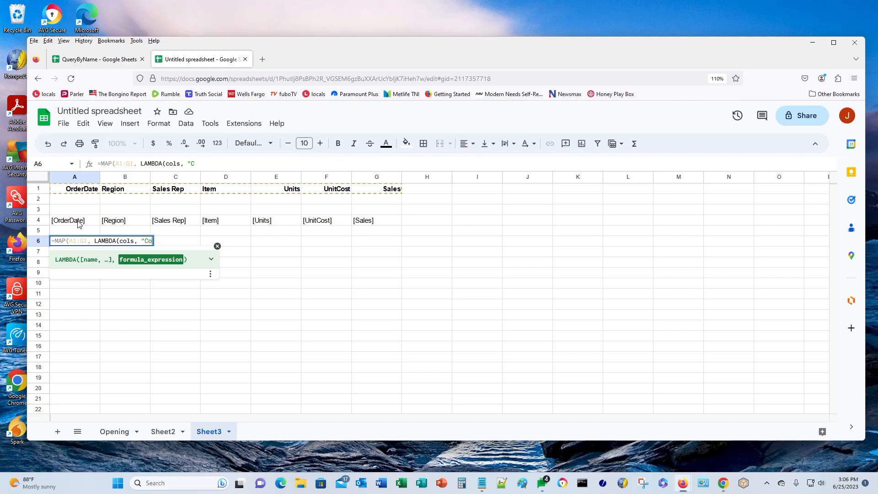
type("l\"&")
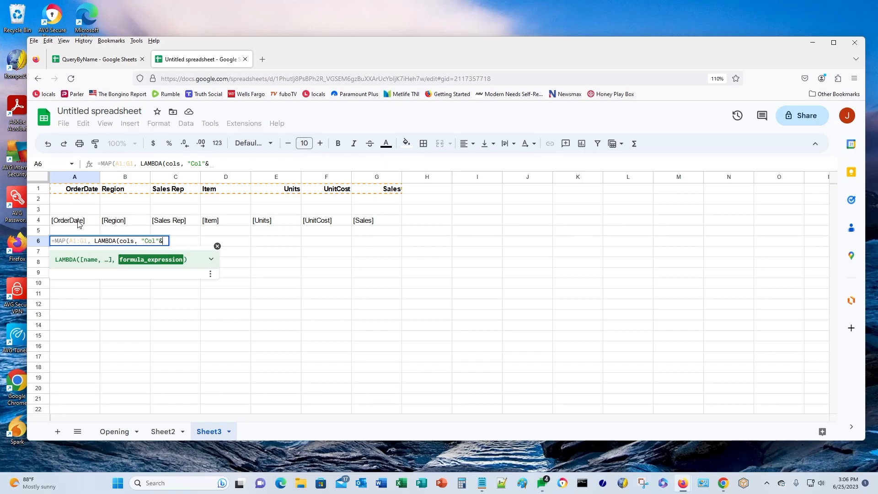
type("COLUMN")
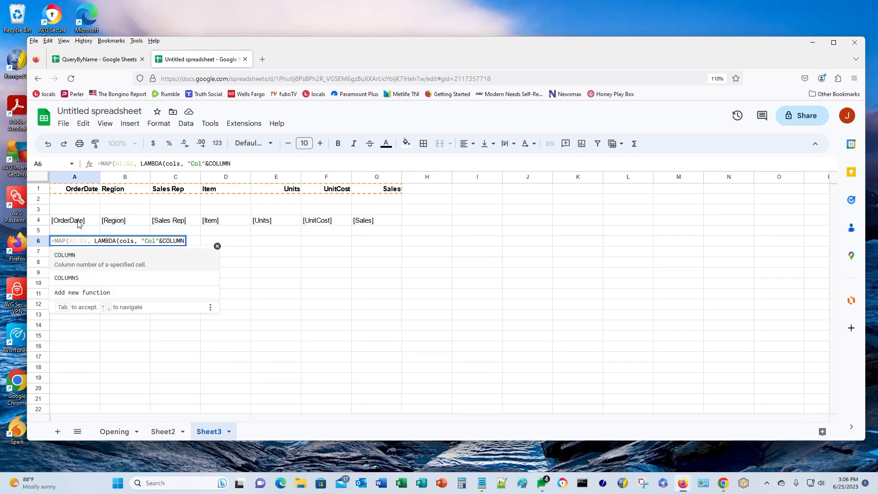
type("(")
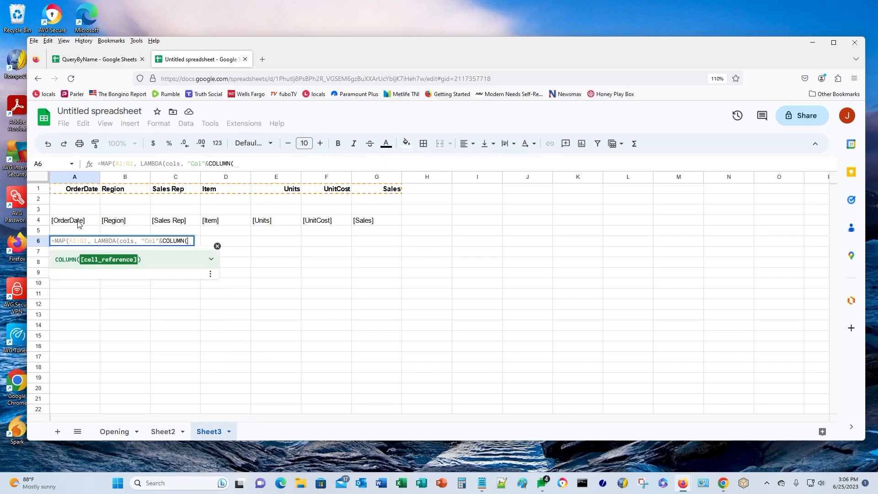
type("cols")
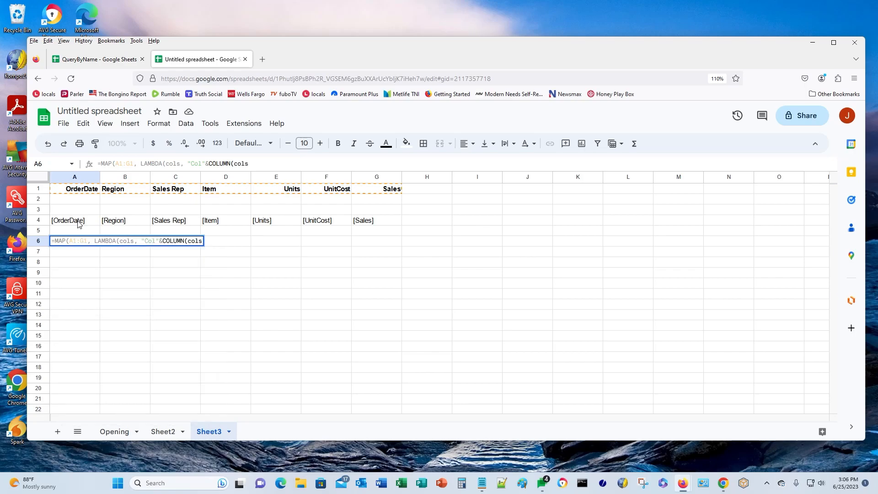
type(")")
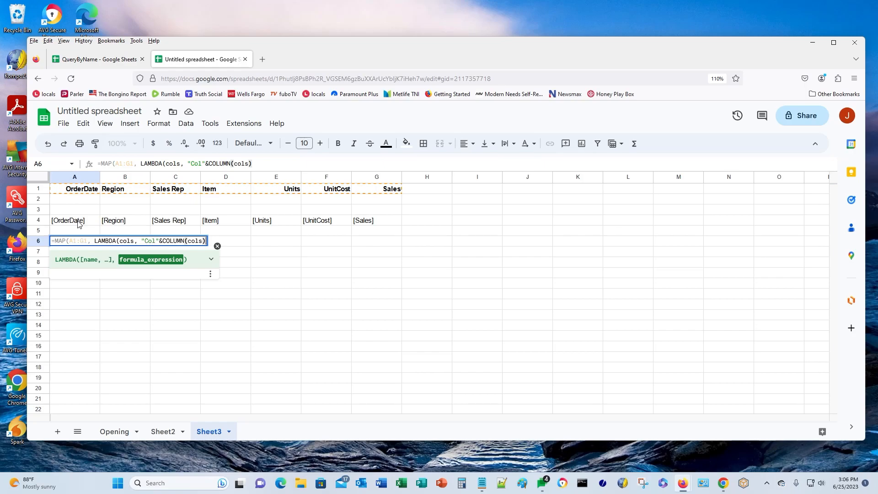
type("))")
key("Return")
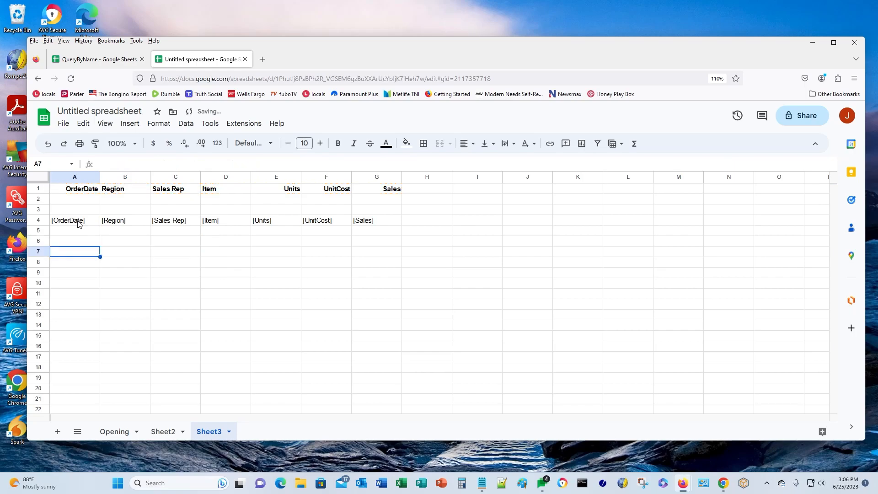
key("Up")
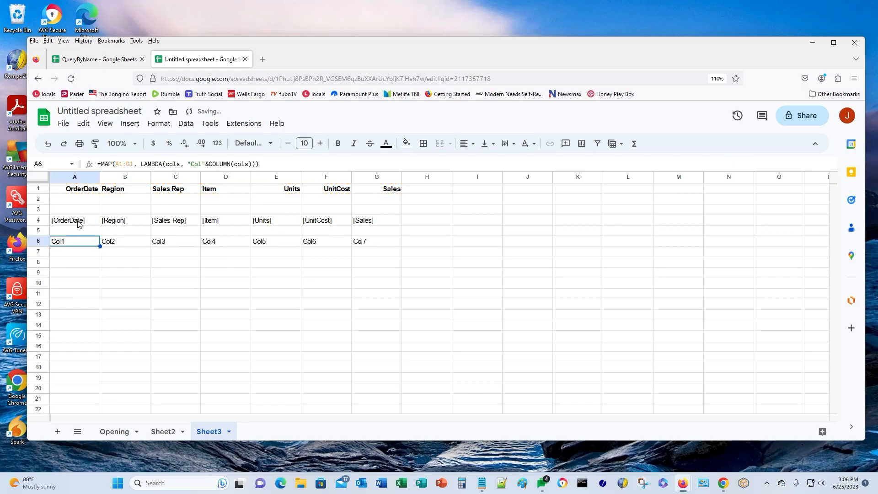
key("Up")
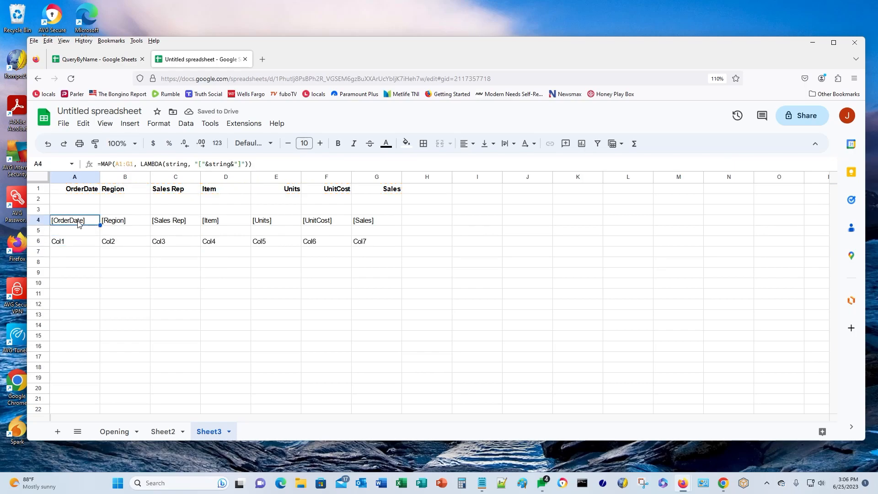
key("Down")
key("Down")
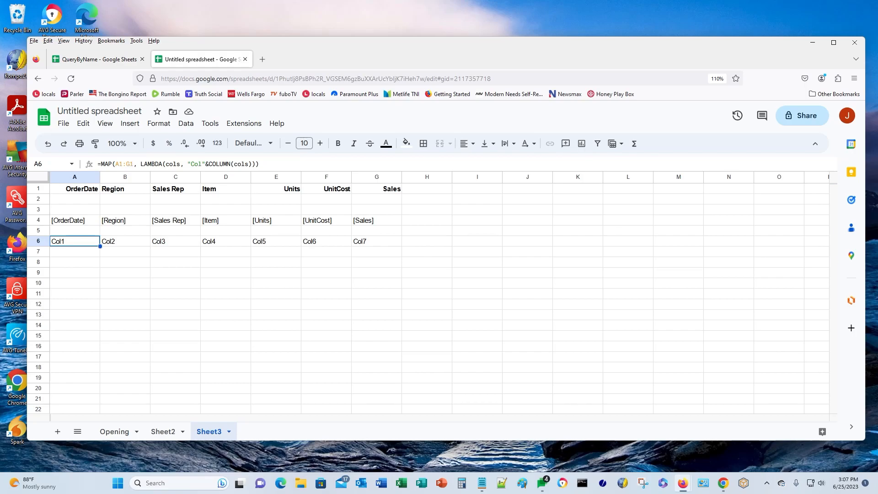
key("Down")
key("Down")
- Enter =MAP(A1:G1, LAMBDA(string, "\["&string&"\]")) in A8, correcting the LAMDA misspelling
type("=MAP")
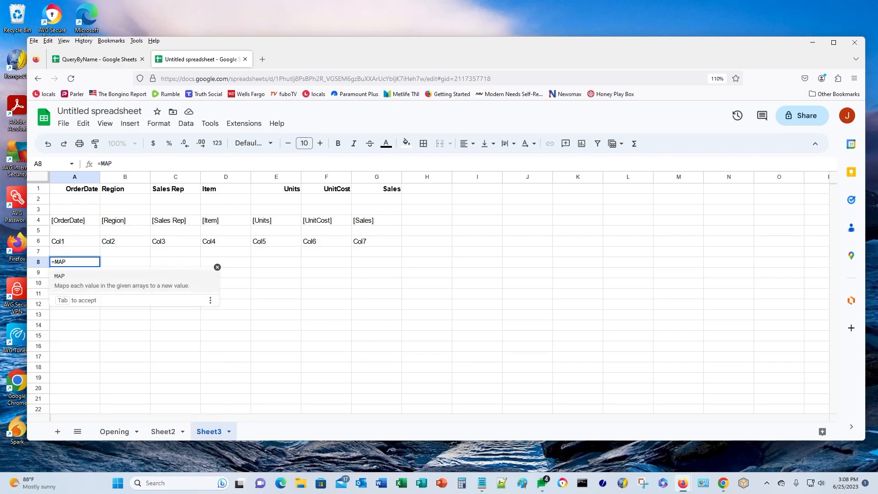
type("(A1:G1")
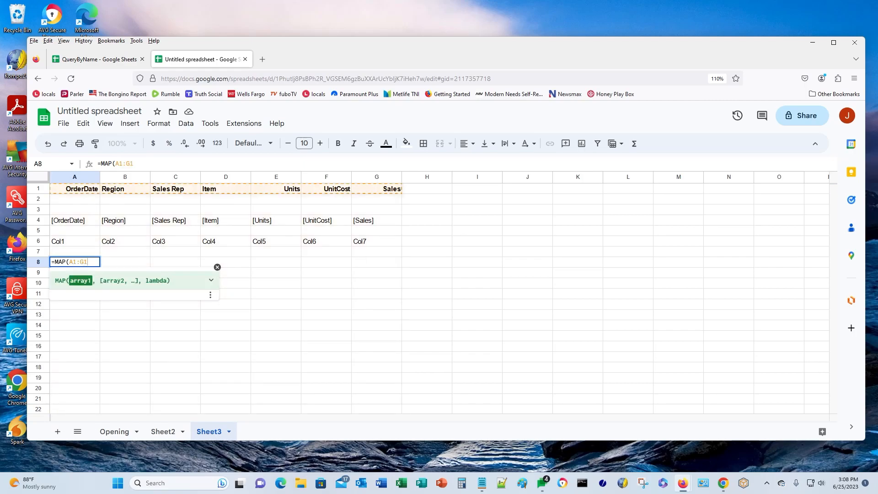
type(", LAM")
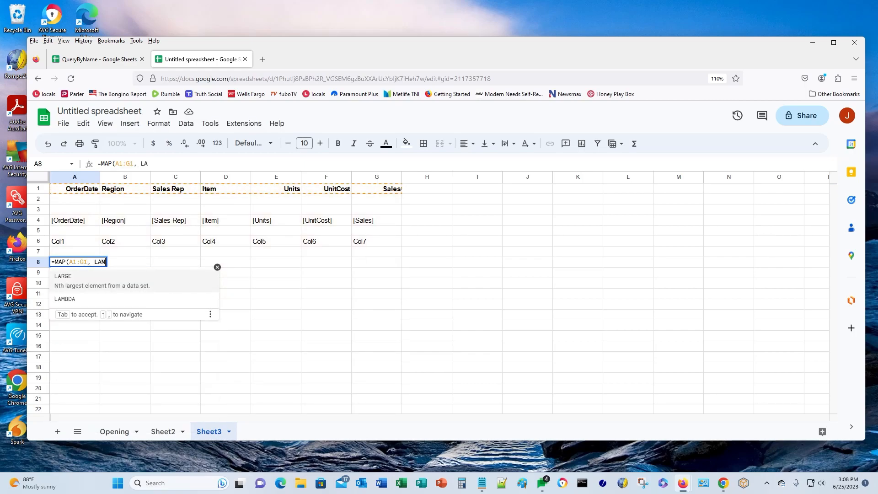
type("DA")
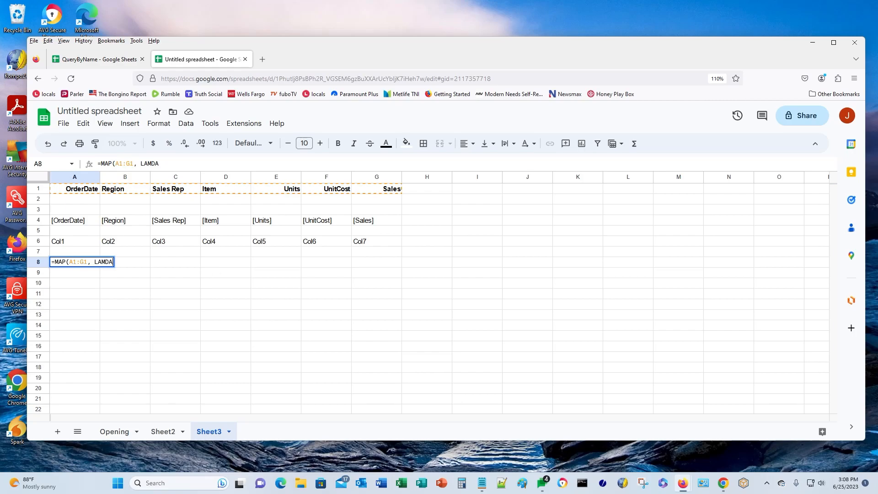
type("(")
key("BackSpace")
key("BackSpace")
key("BackSpace")
type("BD")
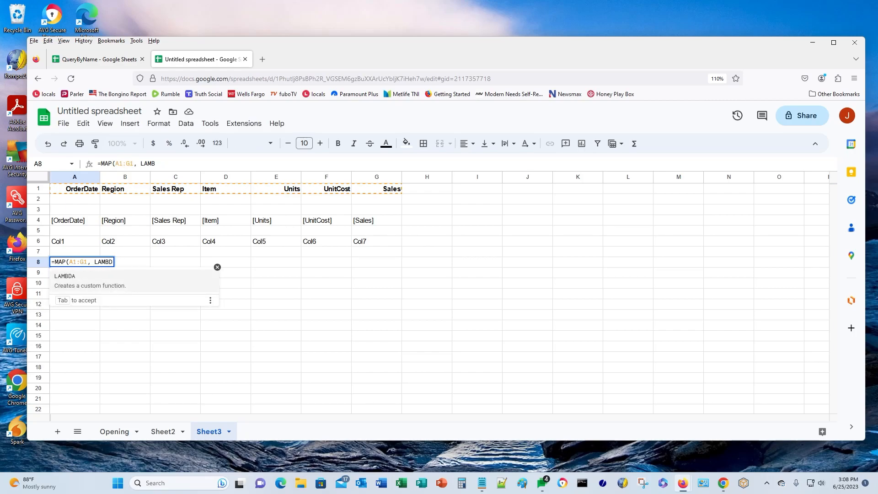
type("A(")
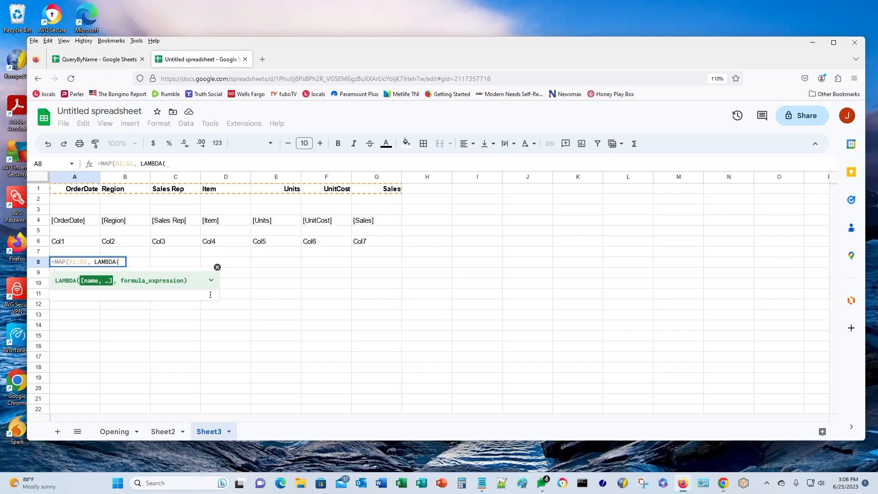
type("string")
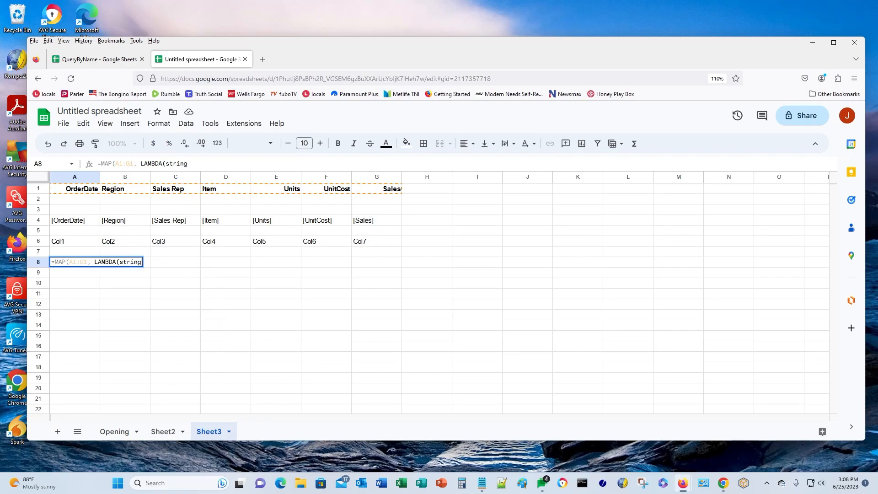
type(",  ")
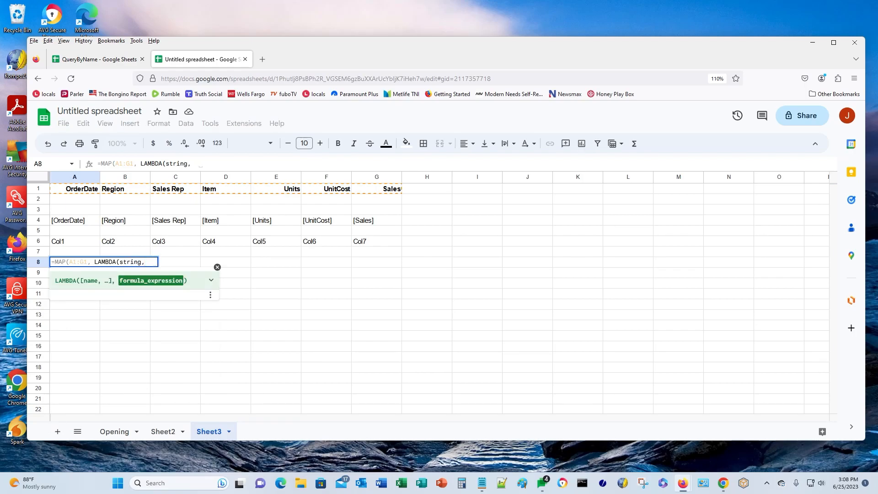
type("\"")
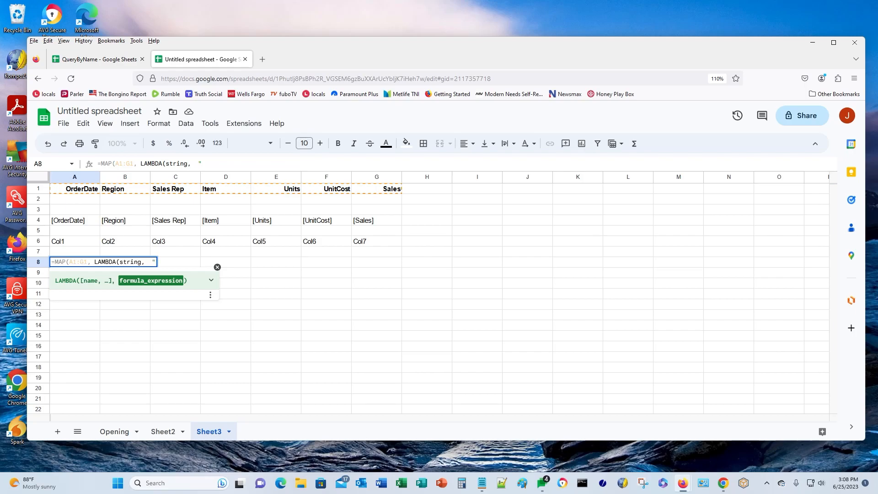
type("\\[\"&string")
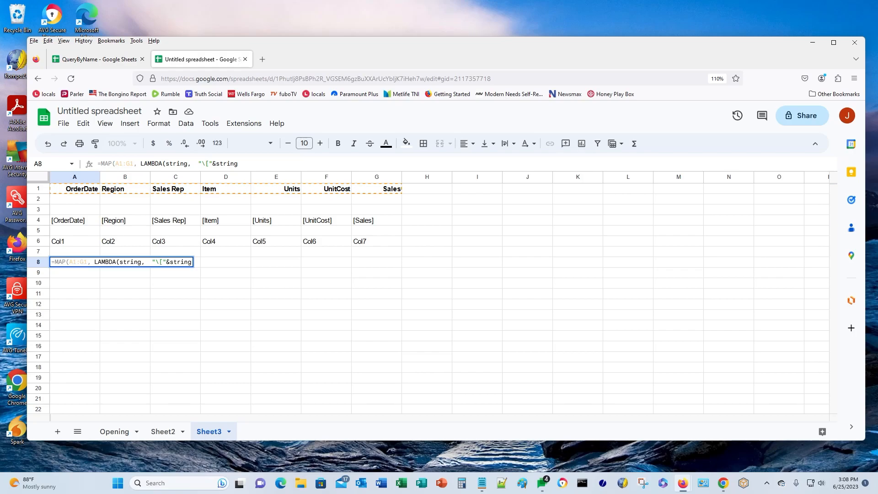
type("&\"")
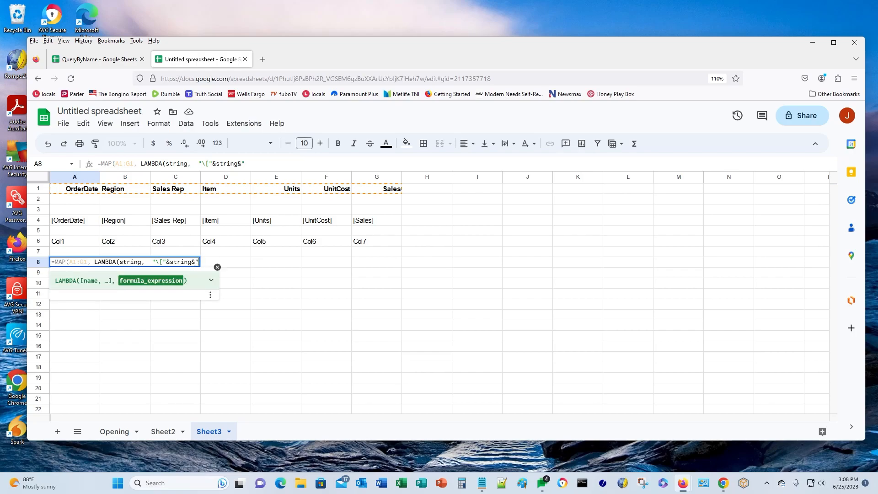
type("\\]\"))")
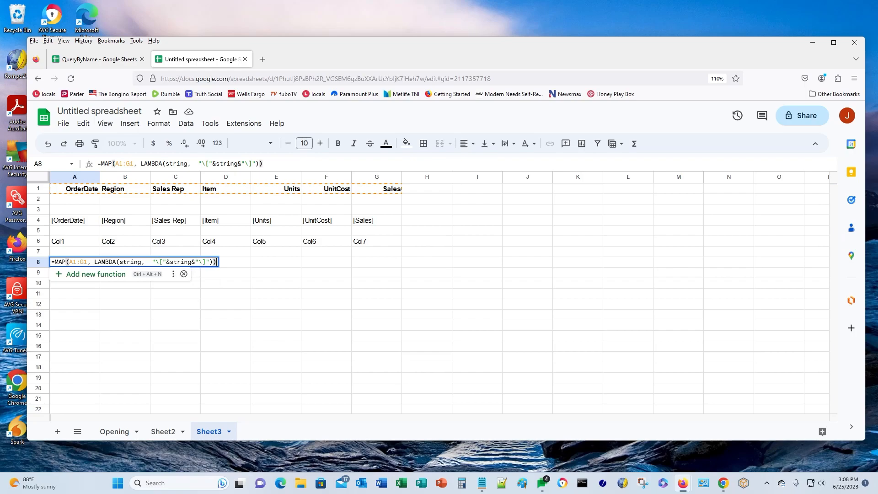
key("Return")
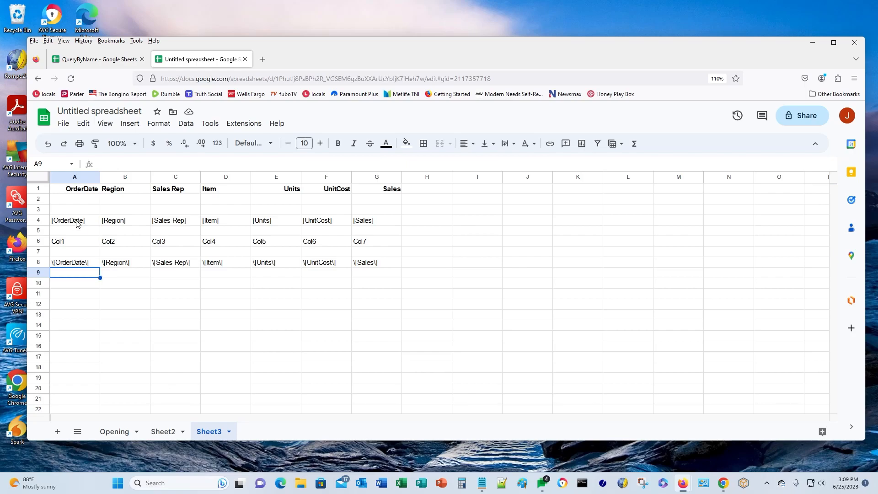
- Compare the A4, A6 and A8 formulas, then bring up the Notepad query note
left_click(70, 223)
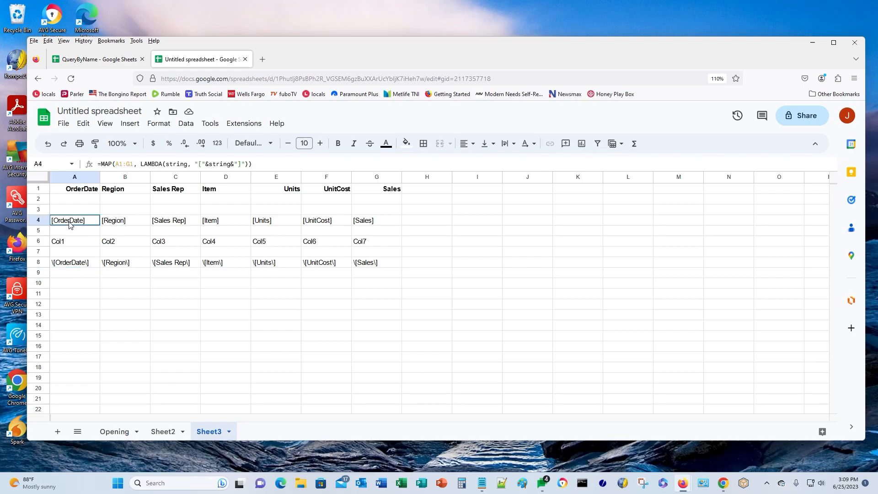
left_click(64, 245)
left_click(58, 267)
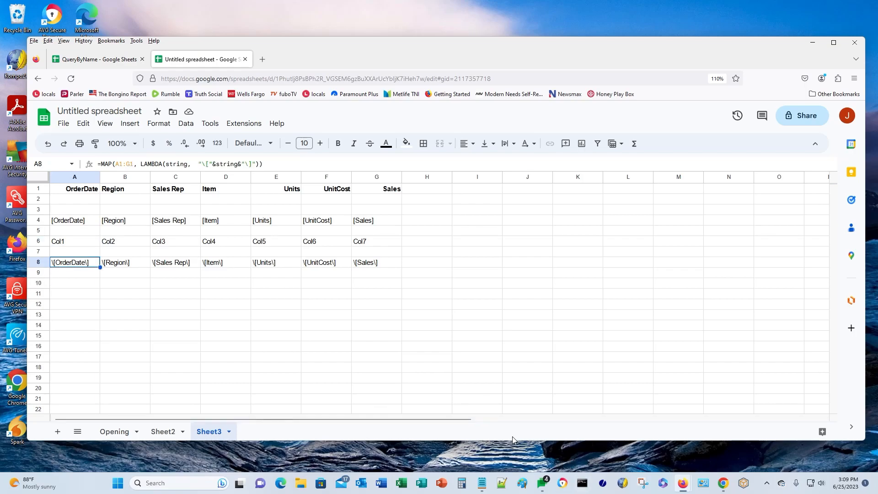
left_click(486, 484)
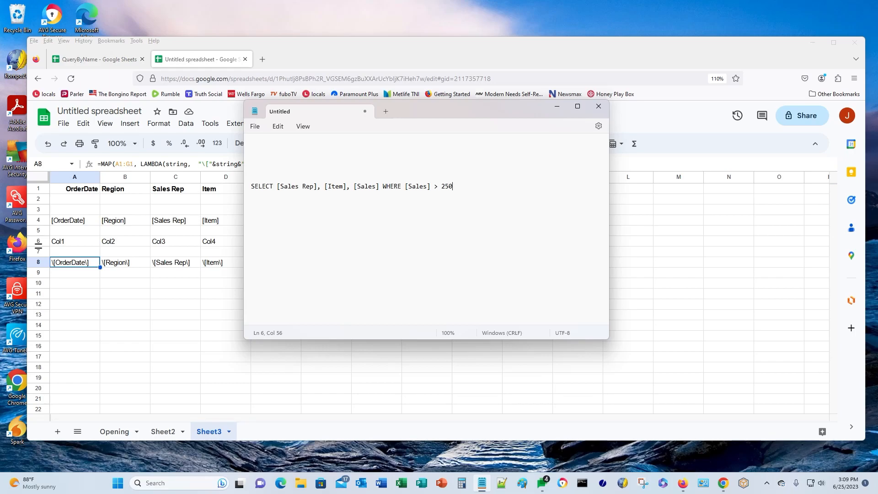
- Copy the A4 formula into Notepad over the old query, adding { after the equals sign
left_click(66, 222)
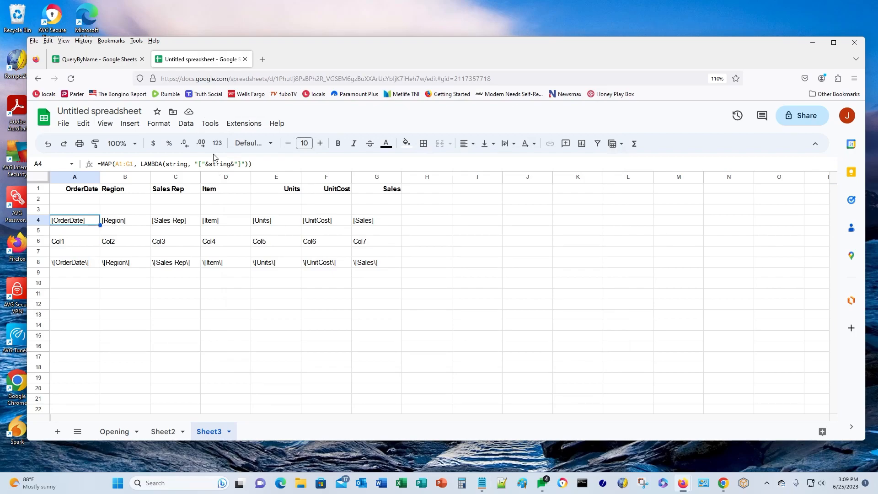
left_click(256, 164)
left_click_drag(256, 163, 92, 163)
key("ctrl+c")
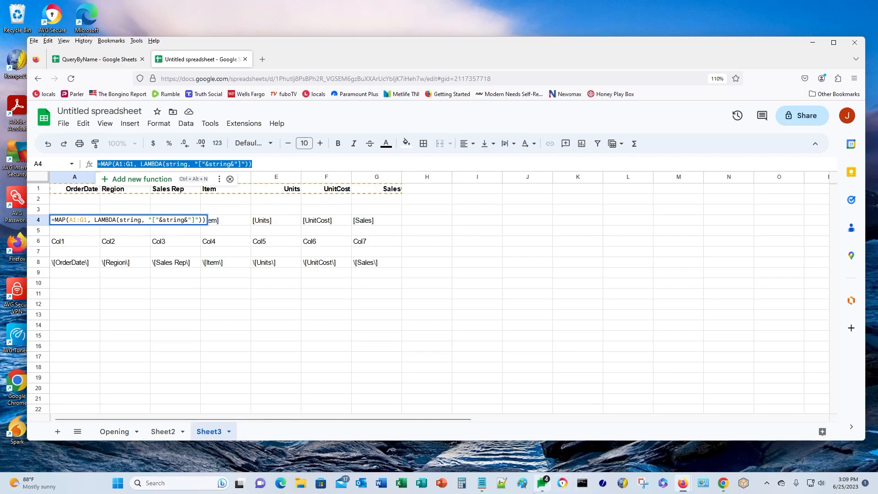
left_click(500, 484)
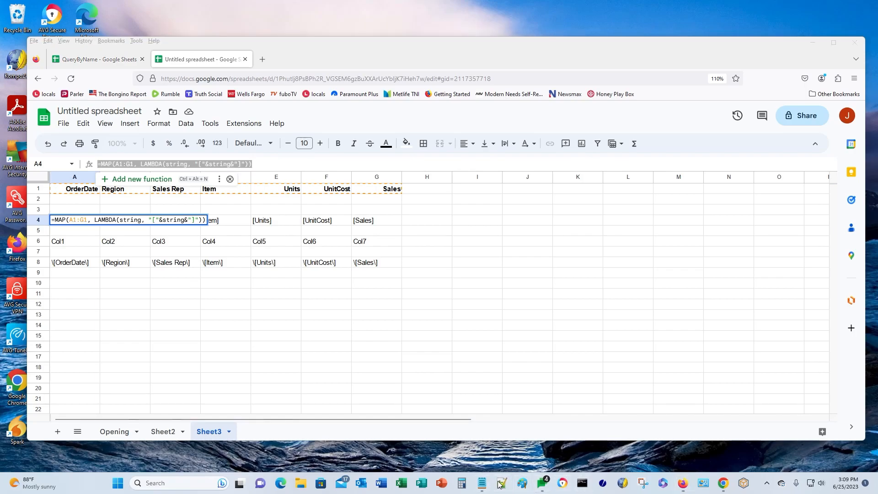
left_click(482, 483)
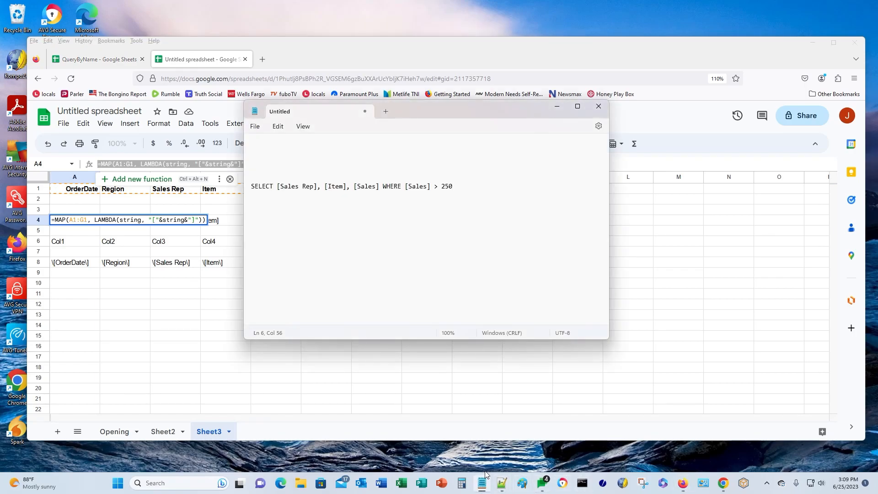
key("ctrl+a")
key("ctrl+v")
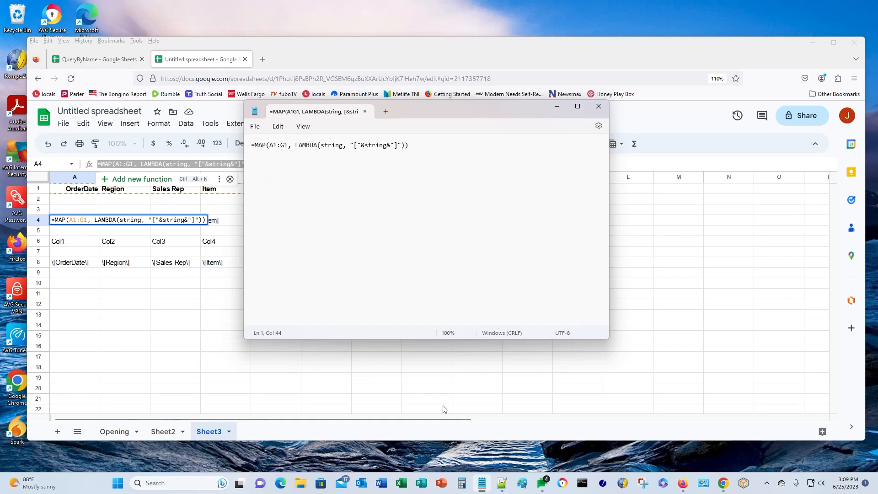
key("Home")
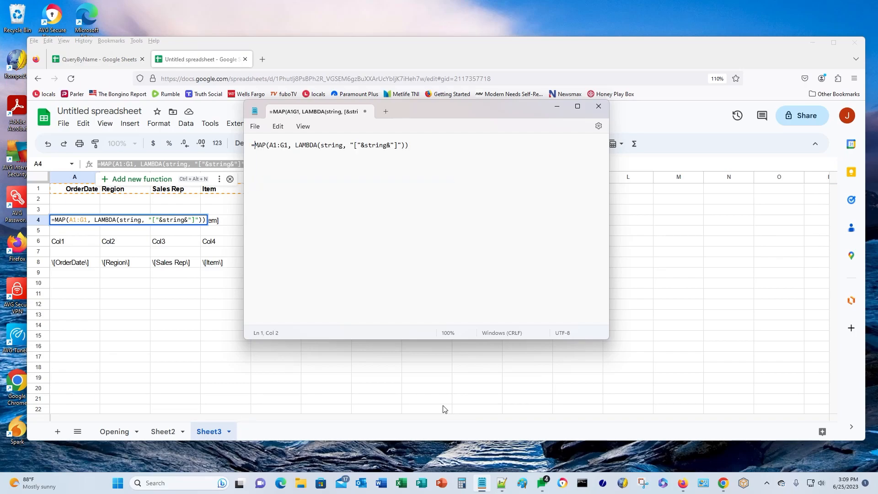
type("{")
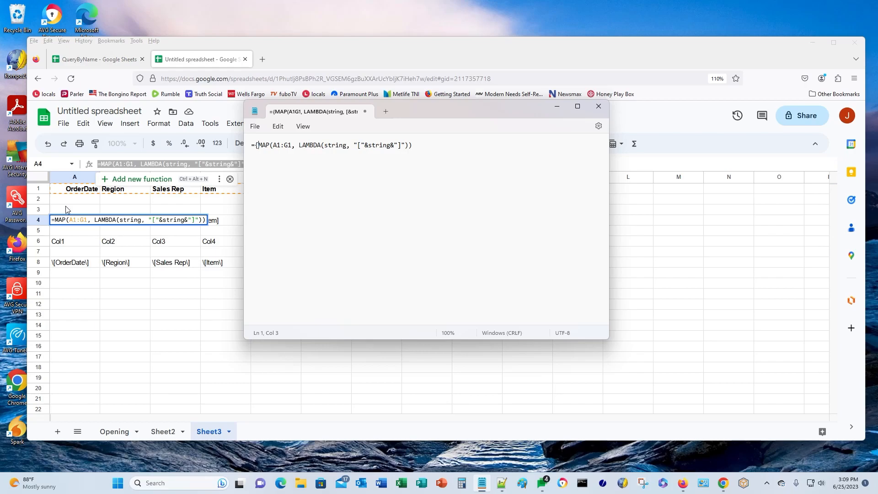
- Copy the A6 formula text and return to Notepad
key("alt+Tab")
left_click(66, 245)
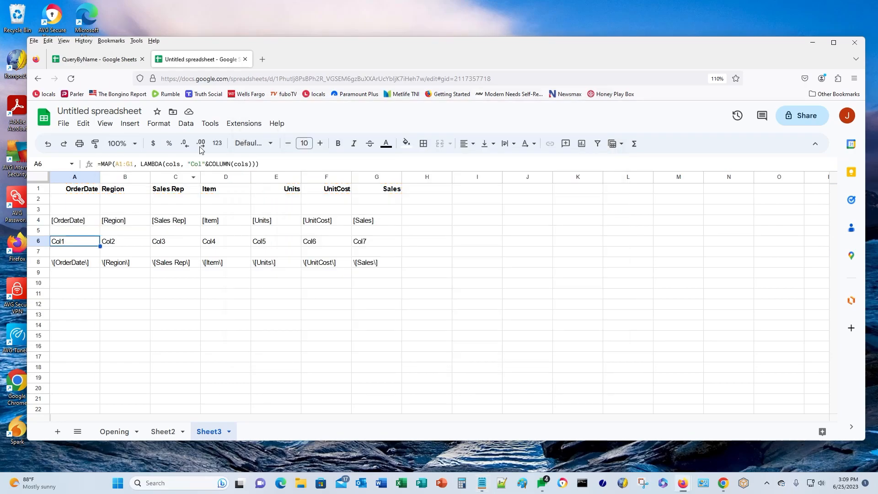
left_click_drag(281, 164, 99, 164)
key("ctrl+c")
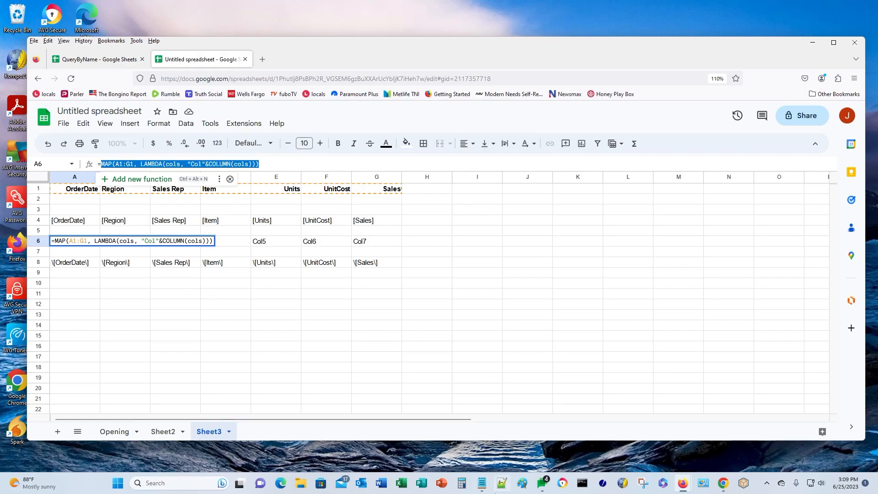
left_click(482, 483)
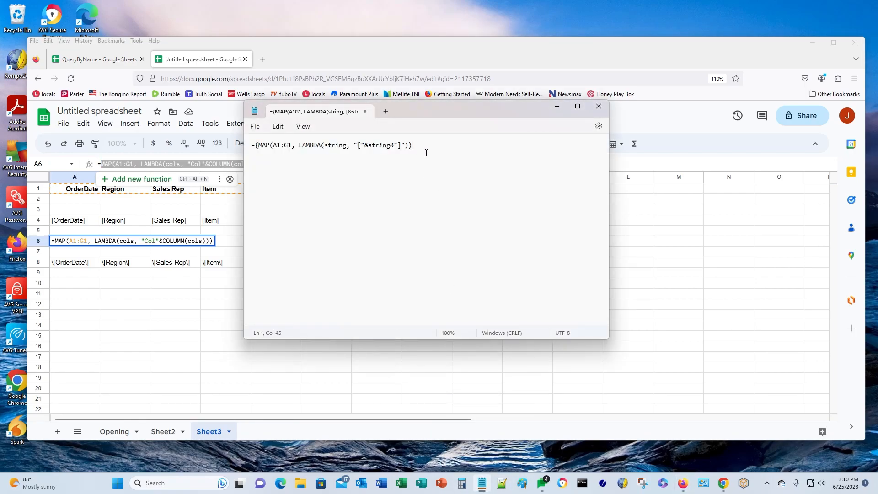
- Append the A6 and A8 formulas to the Notepad line, separated by semicolons
type(";")
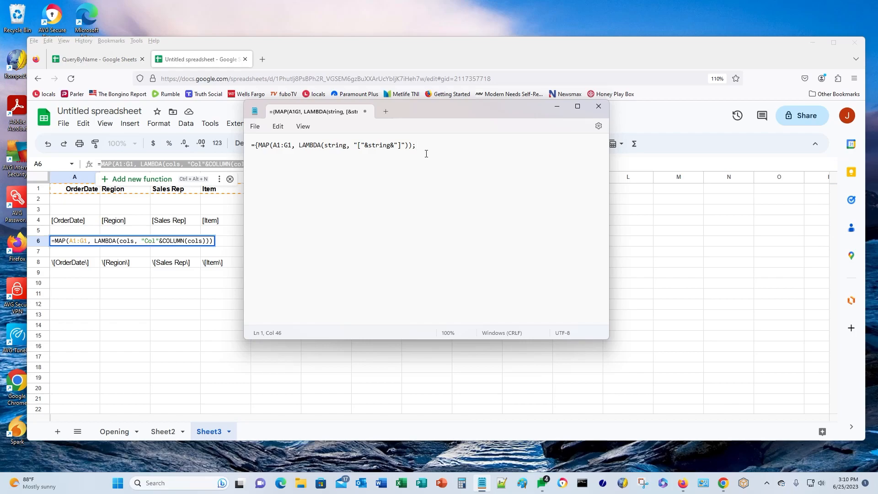
key("ctrl+v")
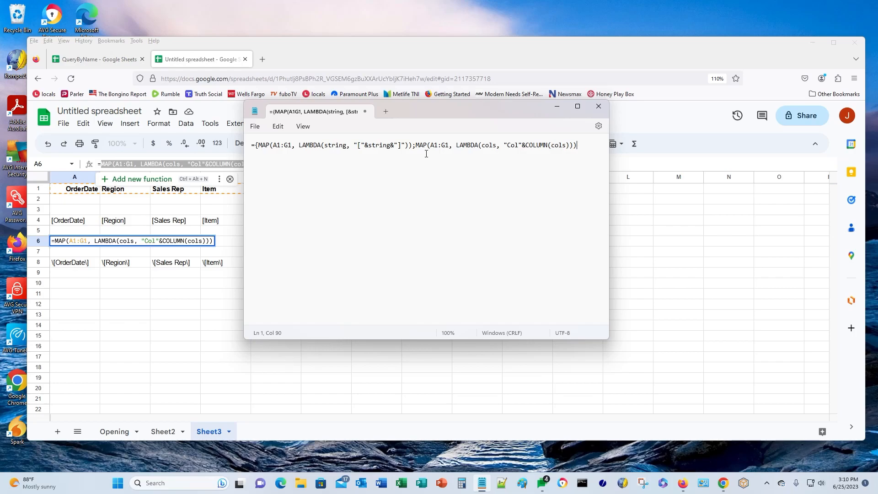
left_click(67, 268)
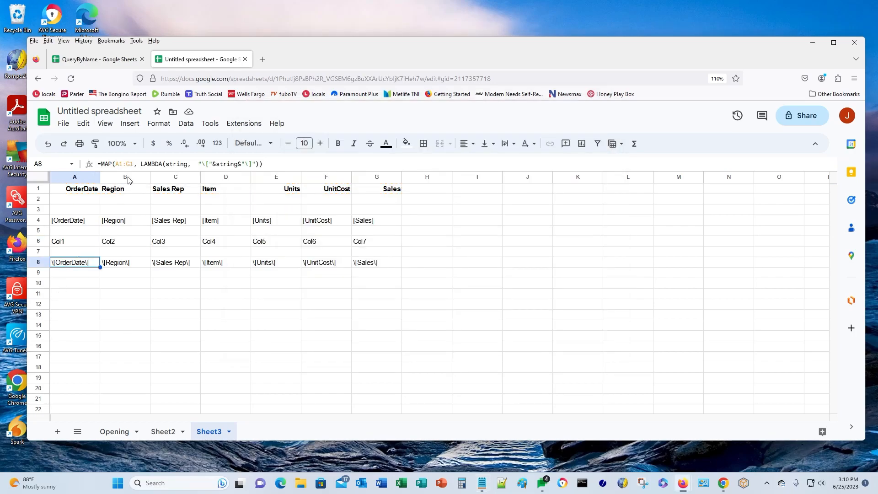
left_click_drag(273, 165, 102, 164)
key("ctrl+c")
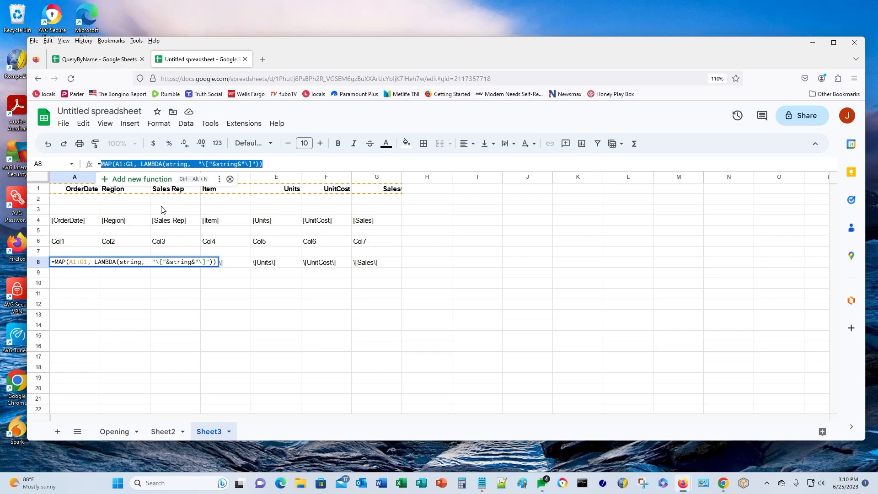
left_click(483, 483)
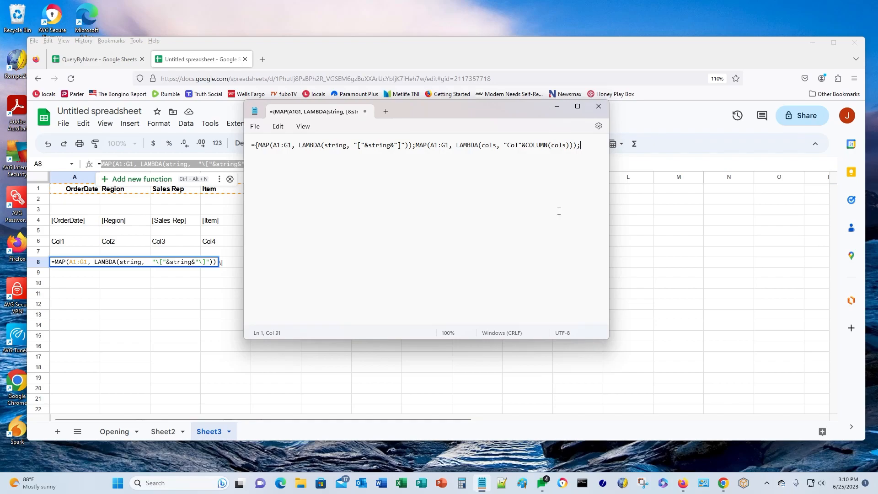
key("ctrl+v")
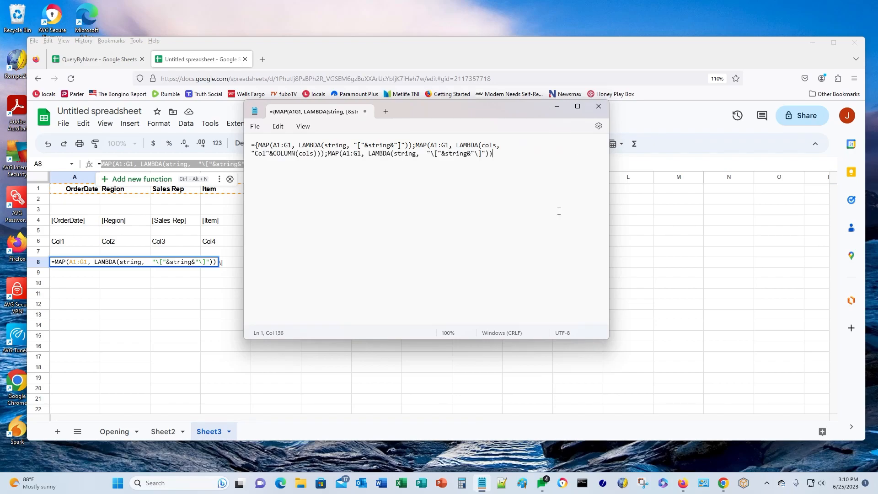
- Close the array with } and select the whole stacked formula to copy
type("}")
key("Up")
key("shift+End")
key("shift+Down")
key("ctrl+c")
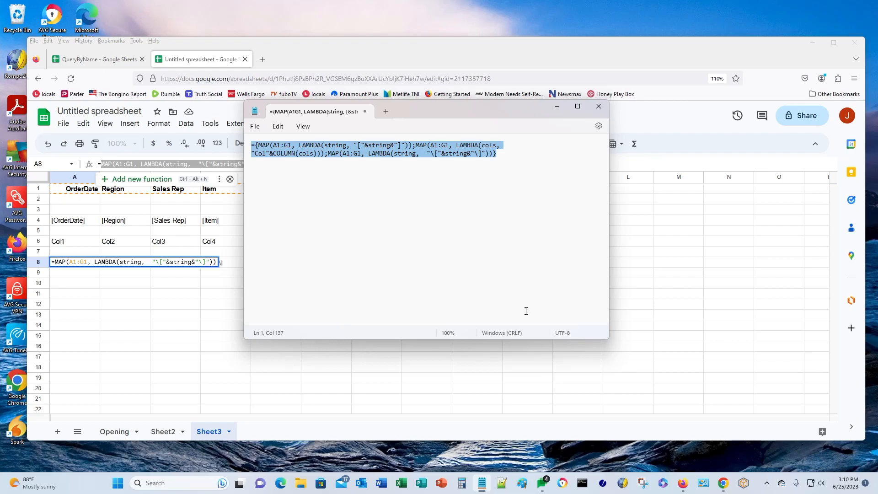
left_click(85, 285)
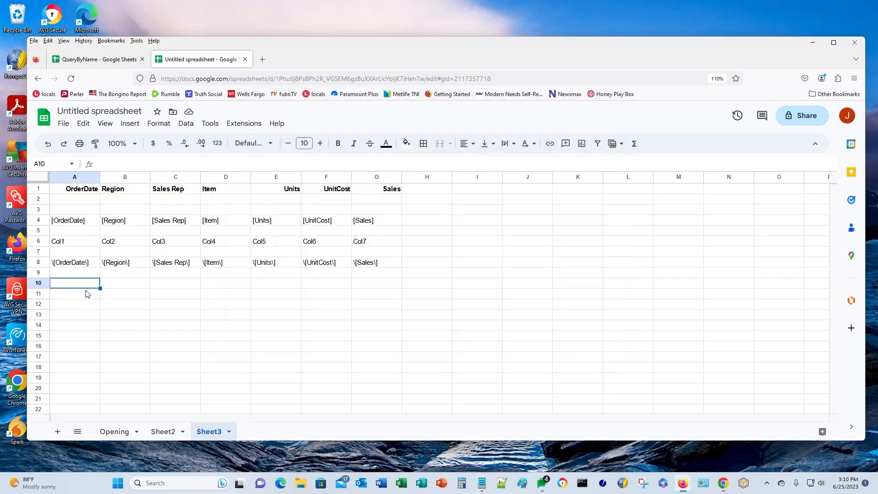
- Paste the stacked formula into A10 so rows 10–12 show all three header rows
key("ctrl+v")
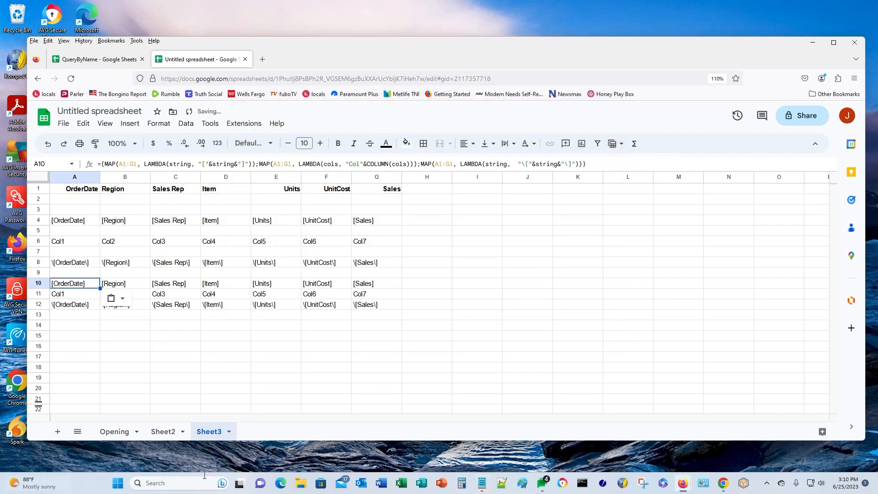
left_click(84, 380)
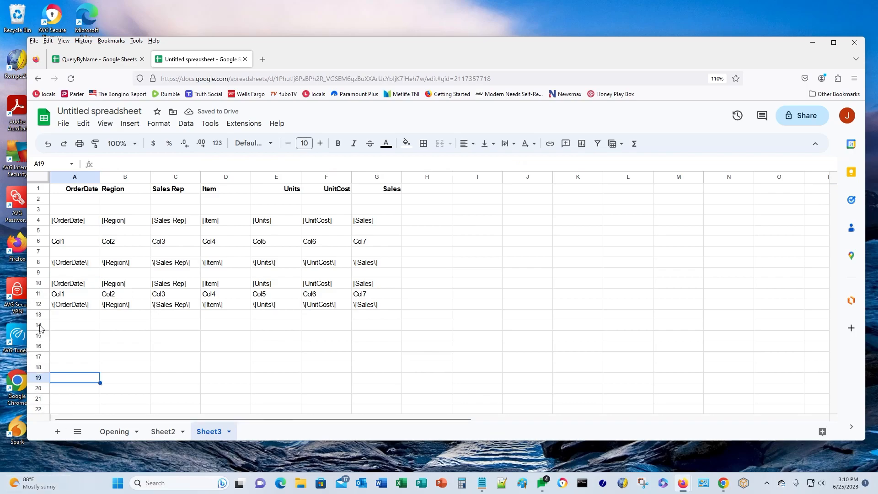
left_click(60, 287)
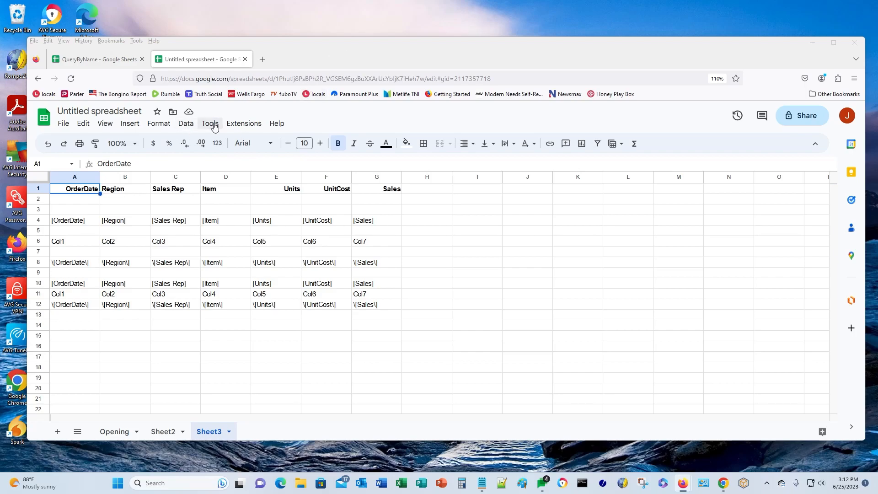
left_click(185, 124)
- Start a new named function called QUERYNAMEHELPER from Data > Named functions
mouse_move(158, 123)
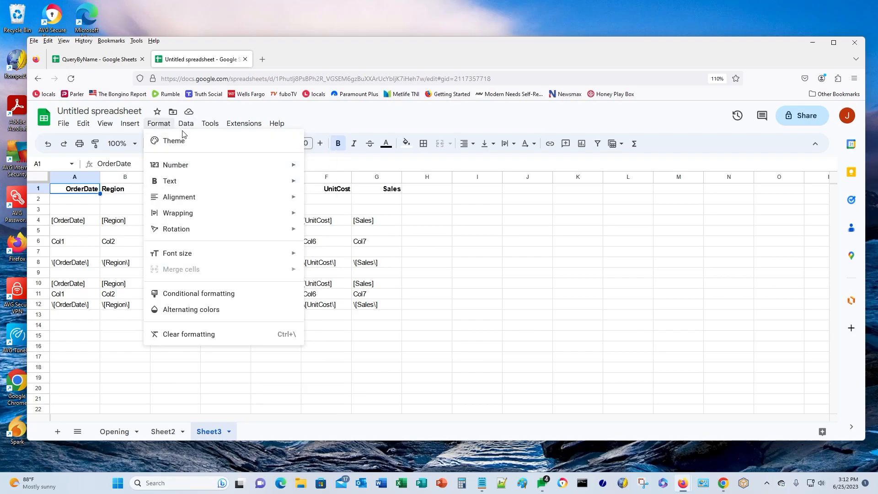
mouse_move(186, 124)
left_click(208, 269)
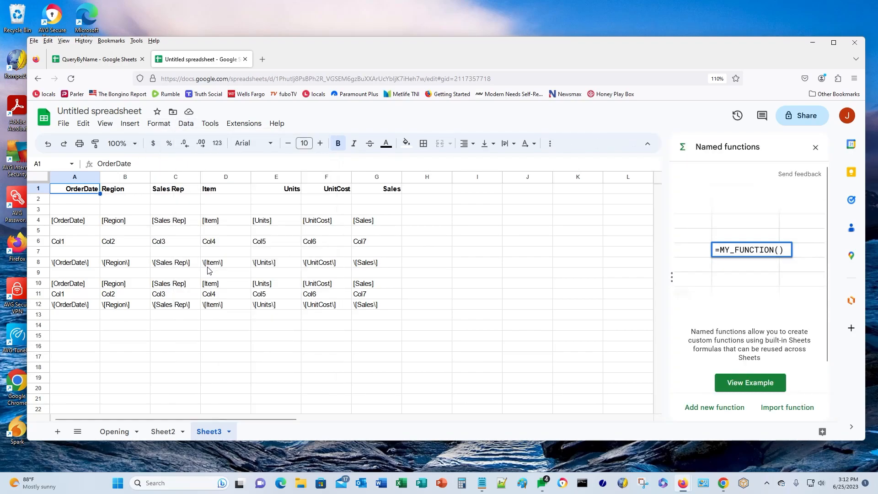
left_click(722, 412)
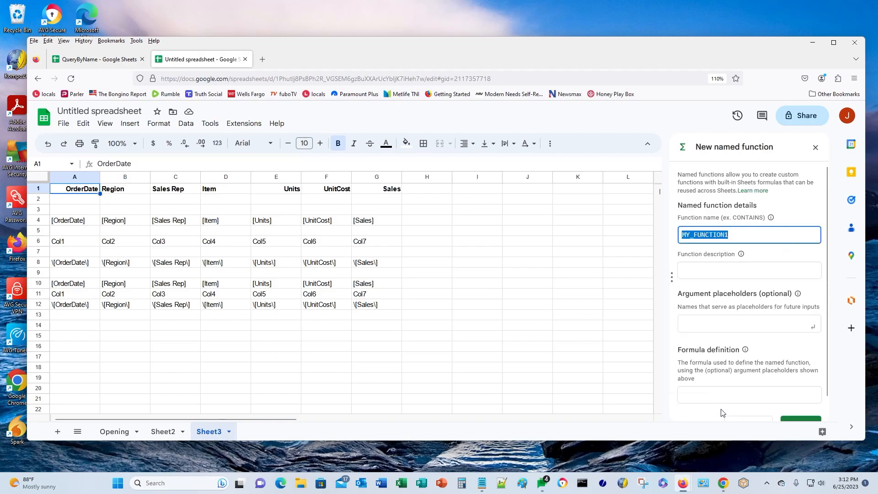
type("QUERYNAMEHELPER")
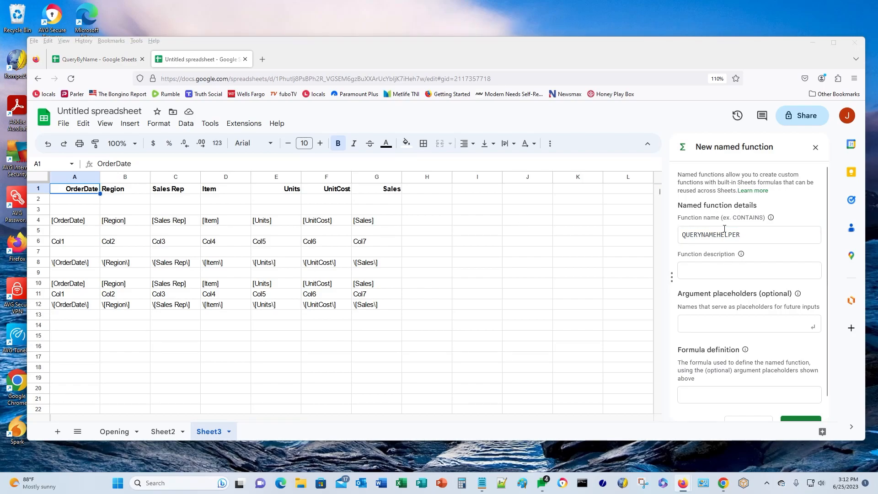
- Give QUERYNAMEHELPER its helper description and a range argument placeholder
left_click(695, 273)
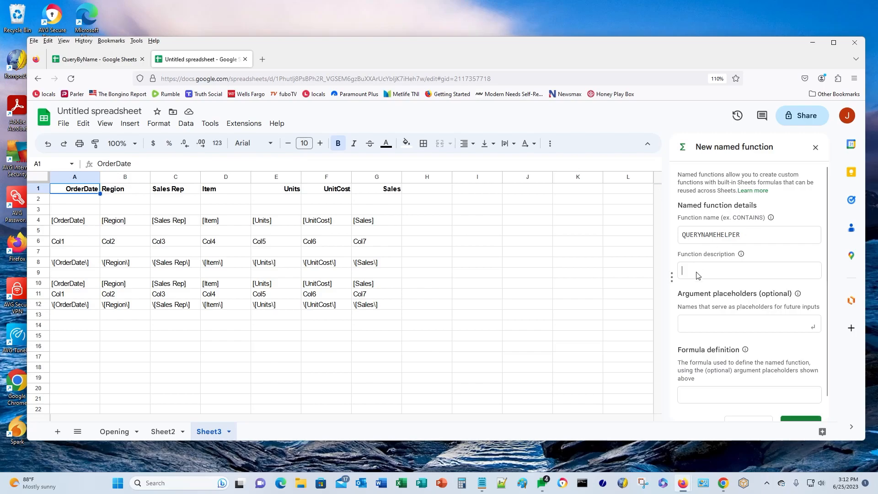
type("Helper function for the QueryByName Function using field names instead of column letters range")
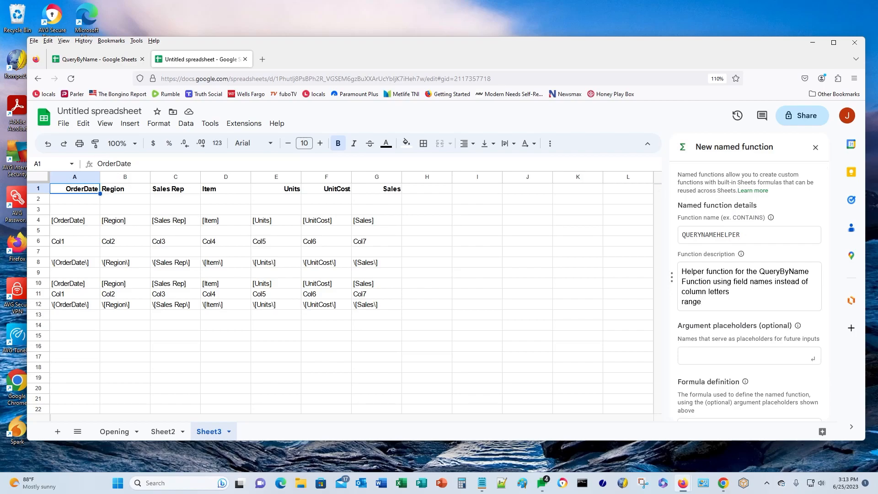
left_click(712, 361)
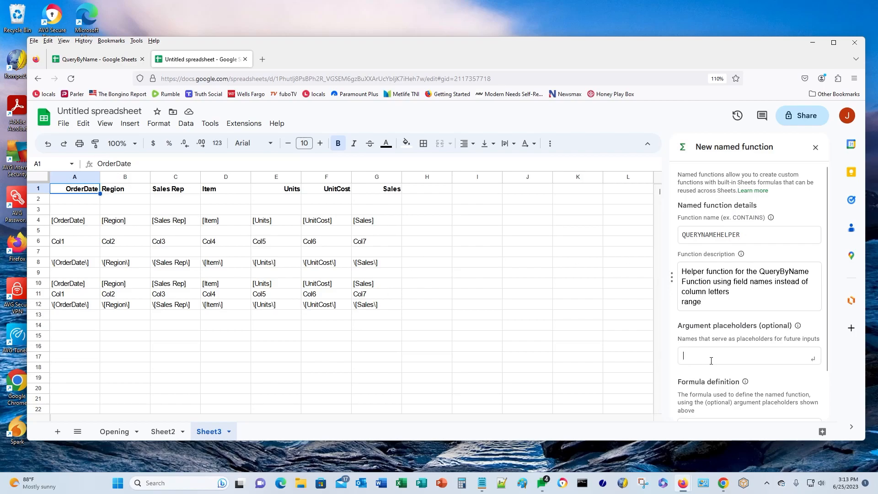
type("range")
key("Return")
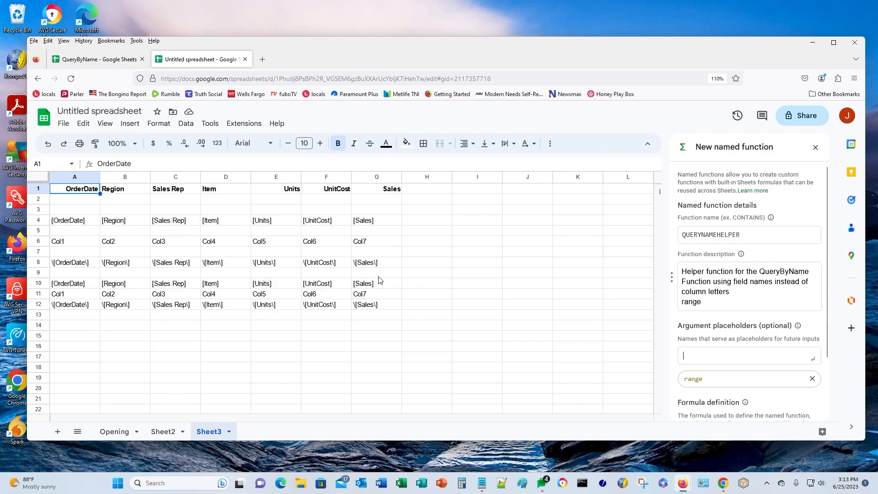
scroll(749, 293, "down", 2)
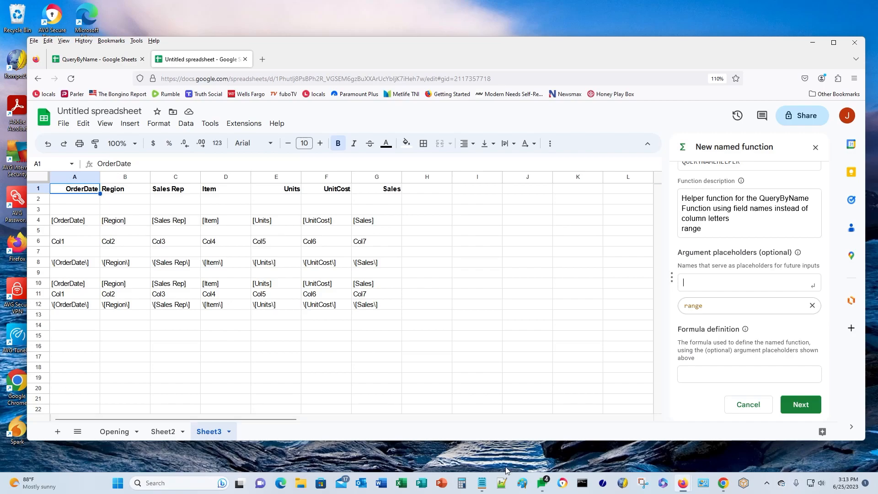
- Paste the stacked MAP formula as the definition, replacing all three A1:G1 references with range
left_click(480, 484)
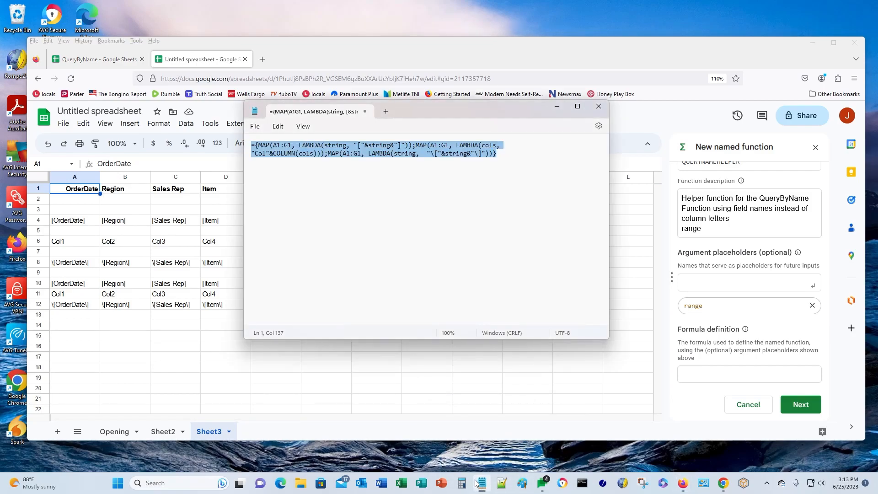
left_click(557, 110)
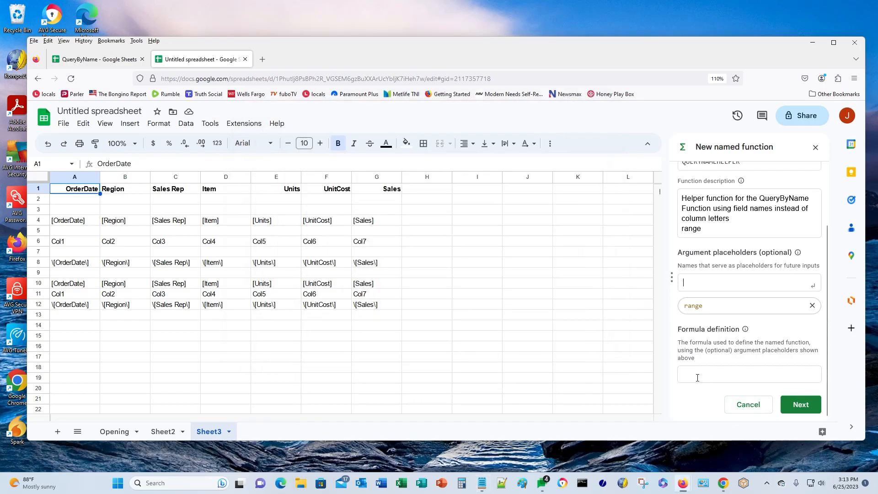
key("ctrl+v")
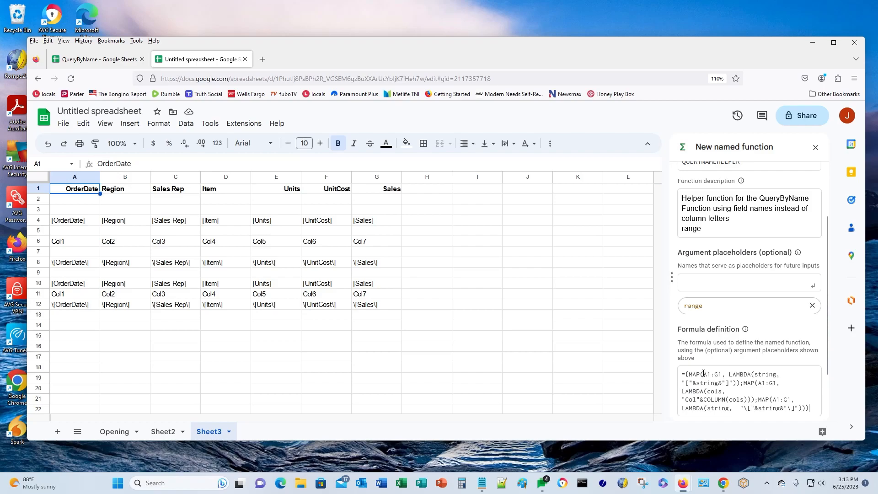
key("shift+Right")
key("shift+Right")
key("shift+Right")
key("shift+Right")
key("shift+Right")
type("range")
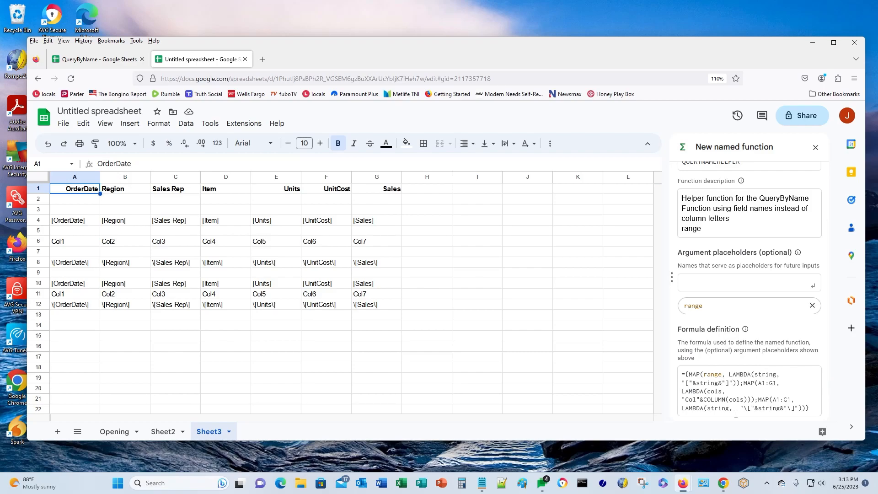
key("shift+Right")
key("shift+Right")
key("shift+Right")
key("shift+Right")
key("shift+Right")
type("range")
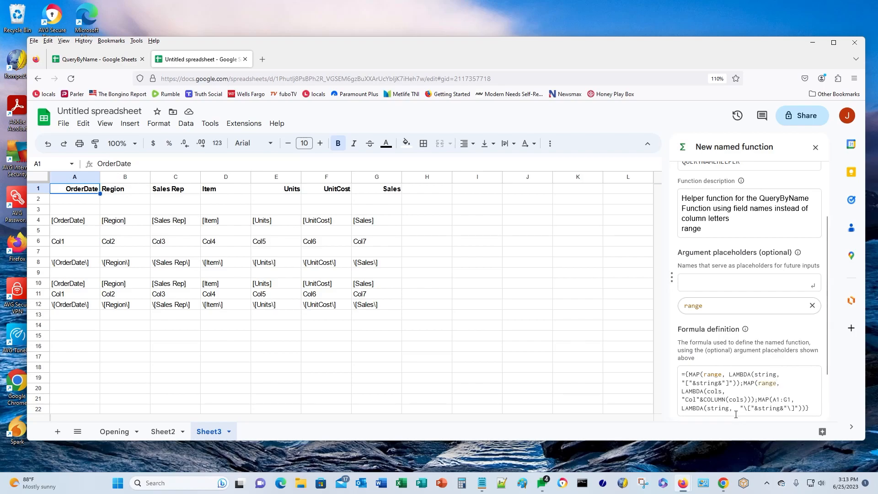
key("Delete")
key("Delete")
key("Delete")
key("Delete")
key("Delete")
type("range")
scroll(732, 375, "down", 2)
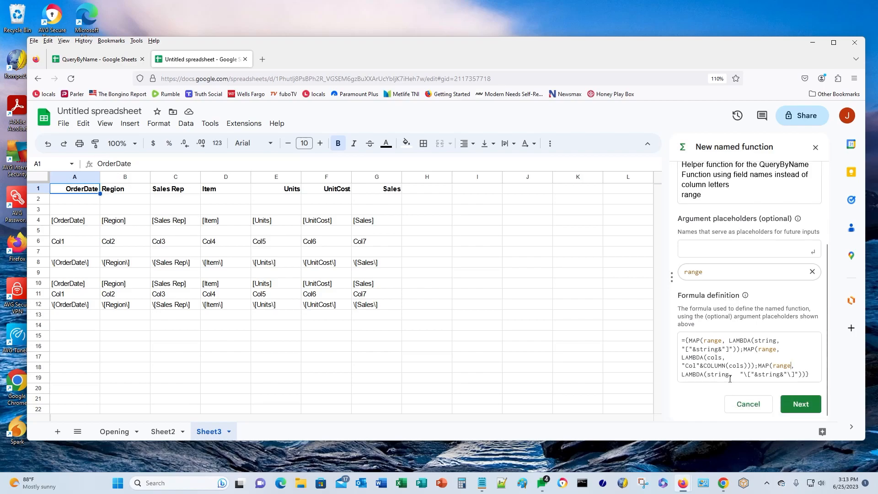
left_click(796, 404)
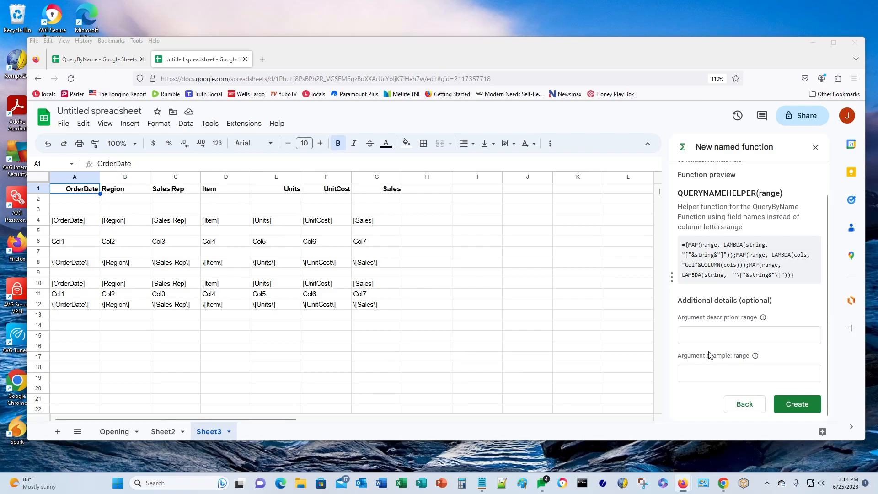
- Describe range as 'The range of column headings', give example A2:G1, and create the function
left_click(702, 333)
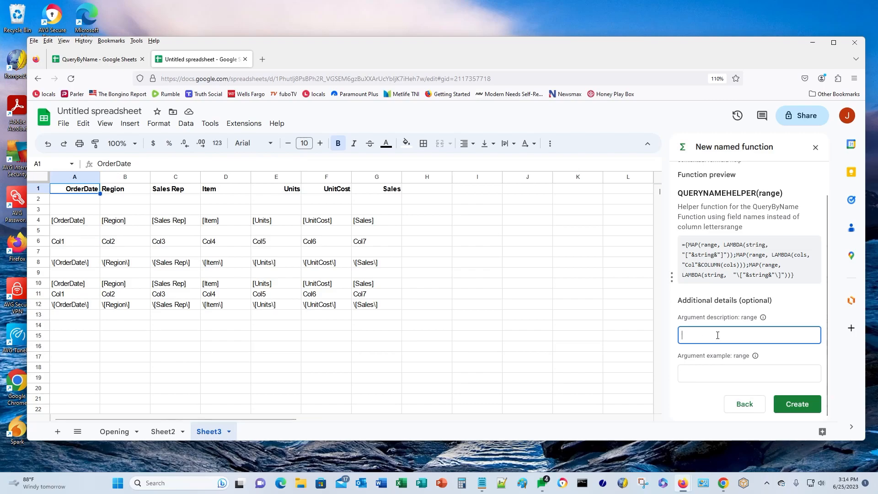
type("The range of column headings")
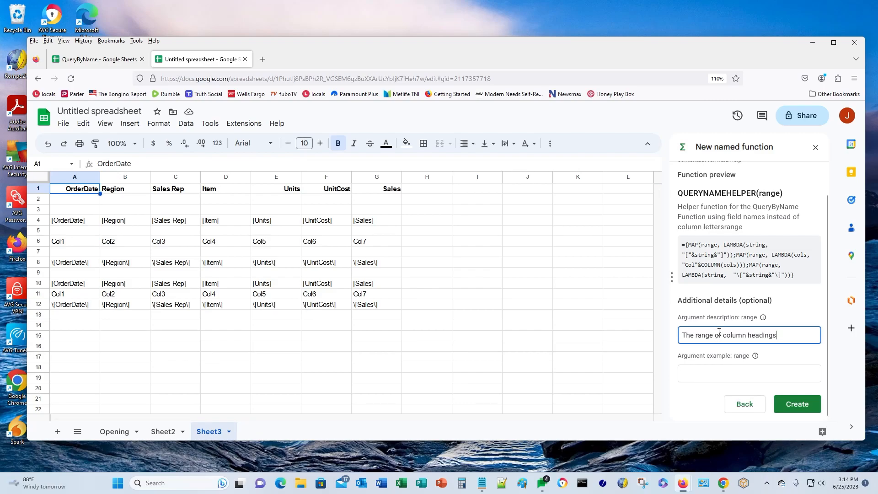
left_click(695, 368)
type("A2:G")
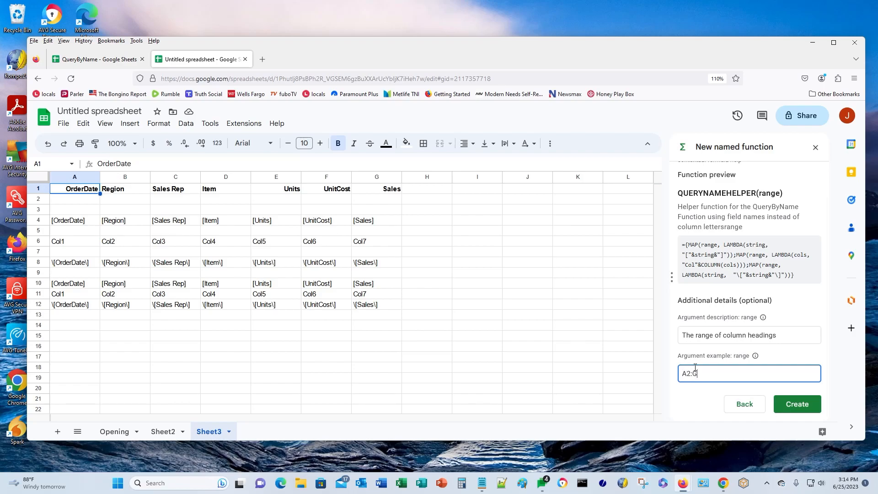
type("1")
left_click(789, 402)
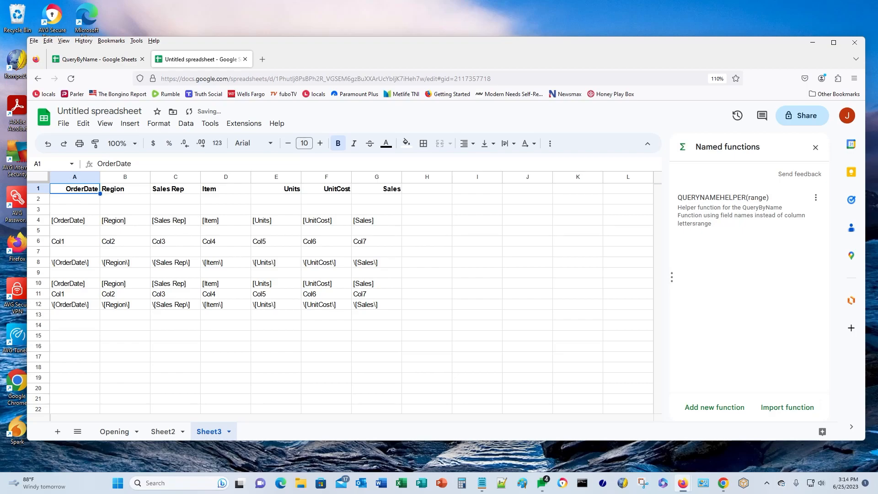
- Enter =QUERYNAMEHELPER(A1:G1) in A14 and compare its output with A10's stacked formula
left_click(54, 282)
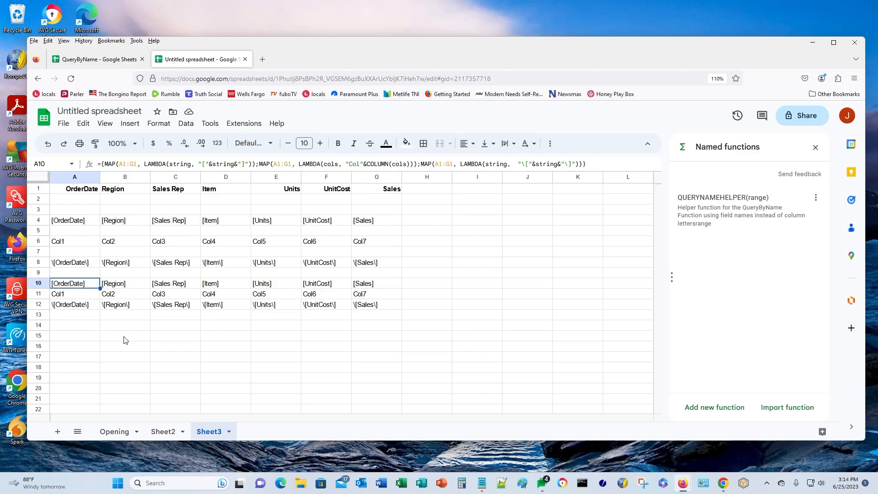
left_click(76, 326)
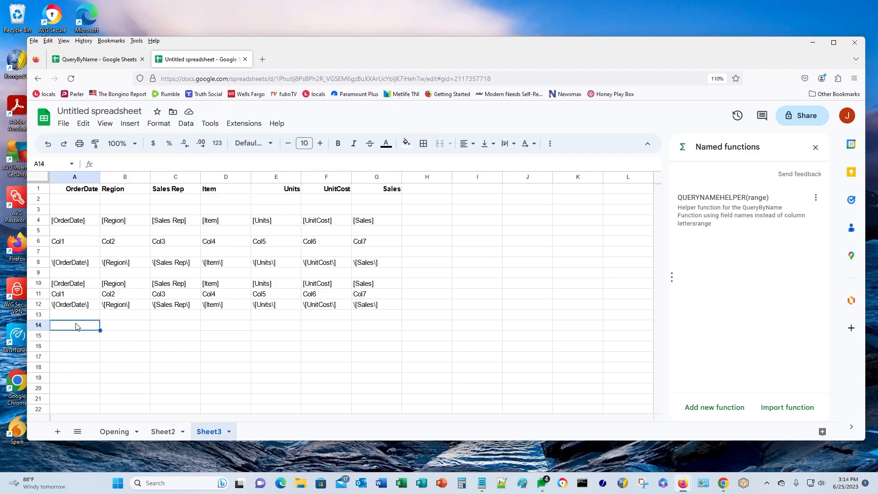
type("=q")
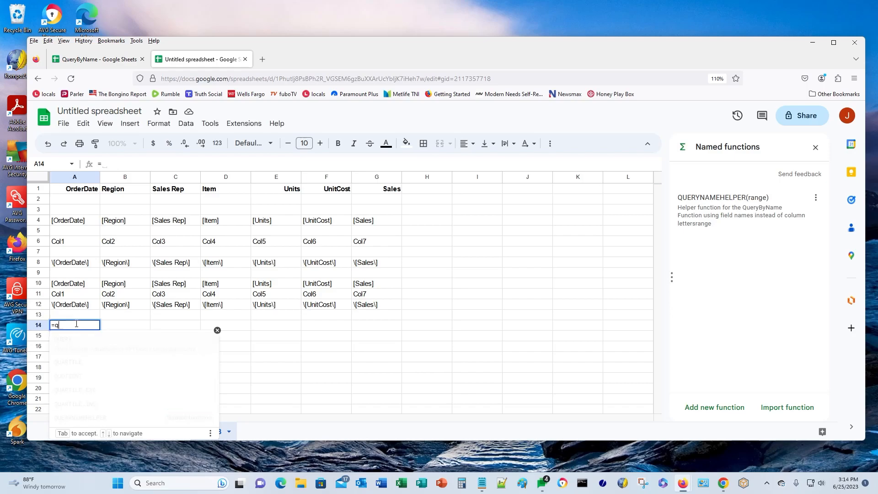
type("ueryname")
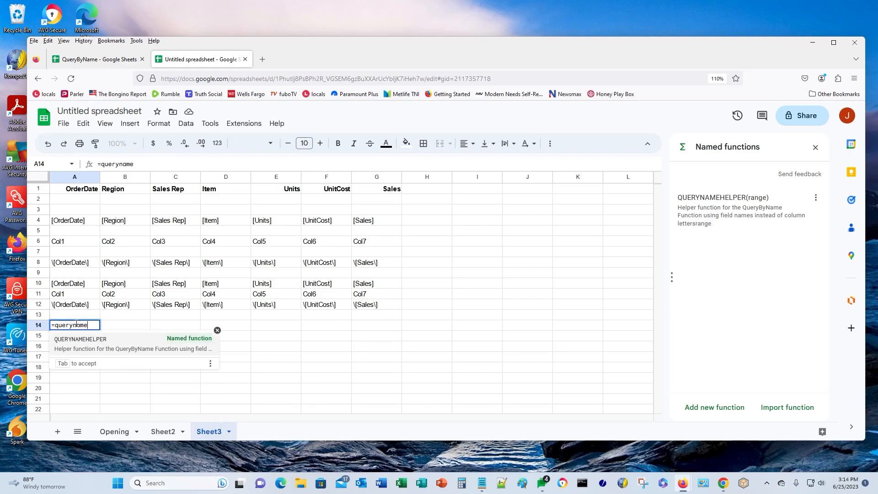
left_click(111, 346)
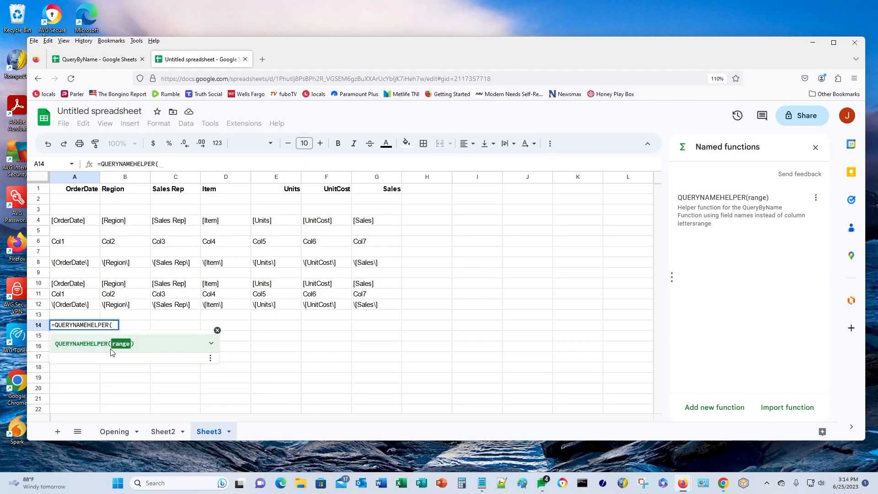
type("A1:G1)")
key("Return")
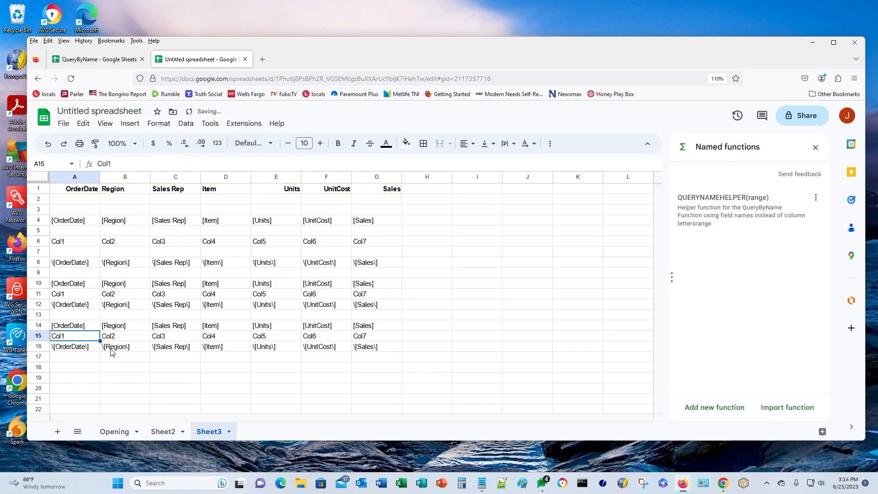
left_click(76, 327)
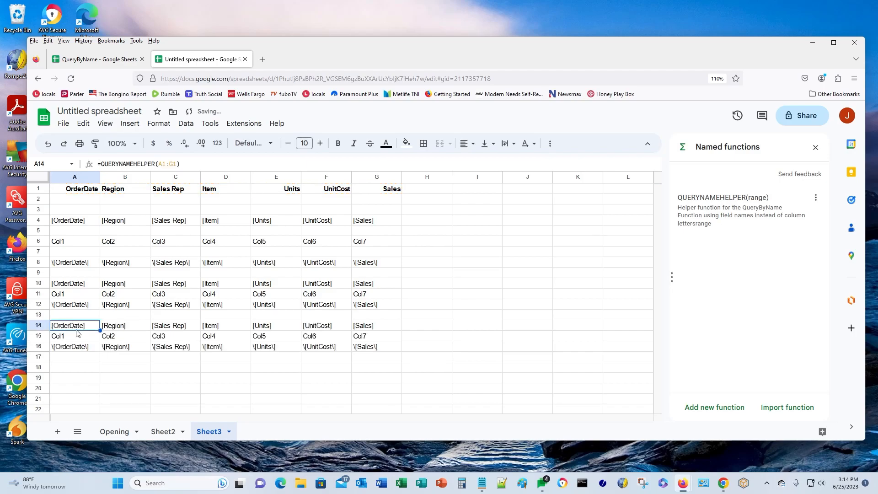
left_click(74, 285)
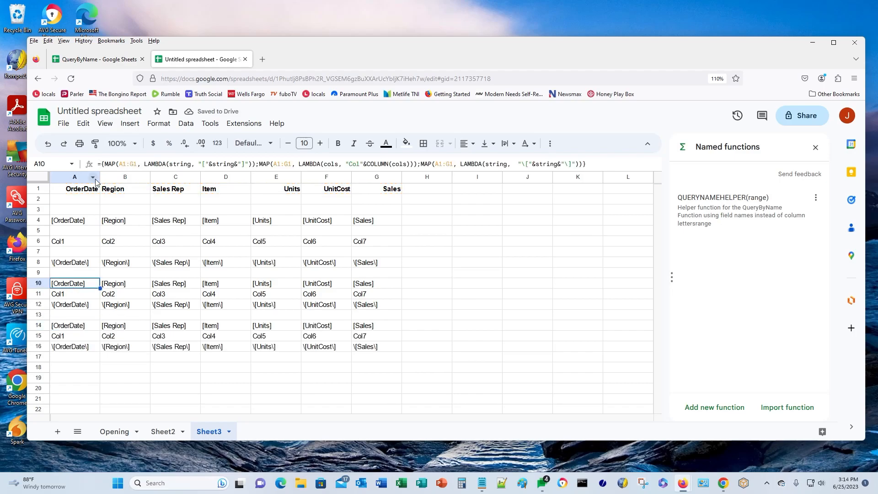
left_click(71, 326)
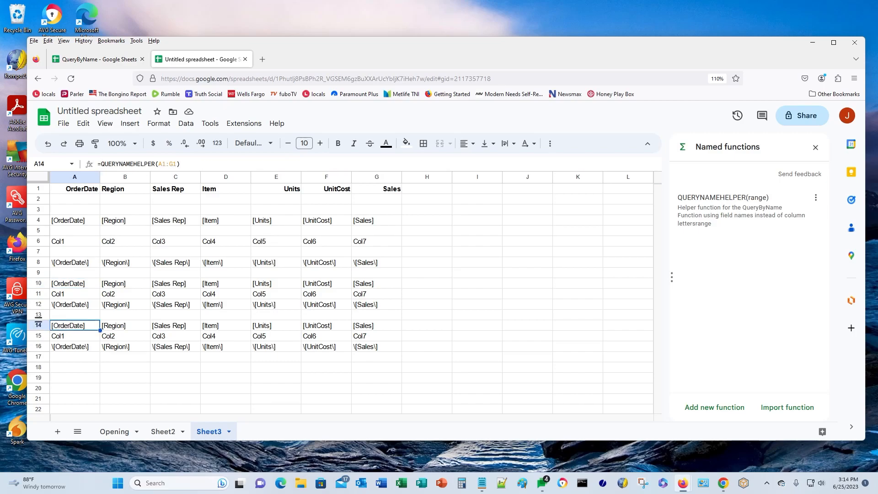
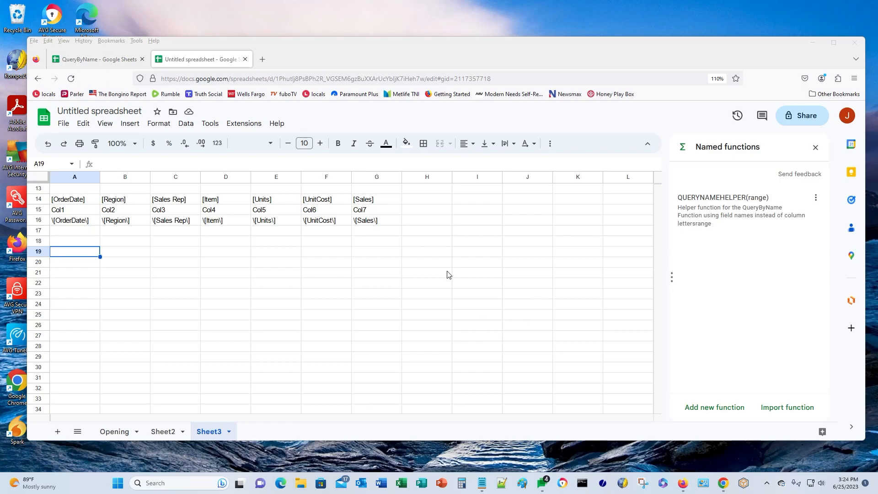
- Discard a half-typed =scan( entry and paste the SELECT [Sales Rep], [Item], [Sales] WHERE [Sales] > 250 query into A19
left_click(72, 252)
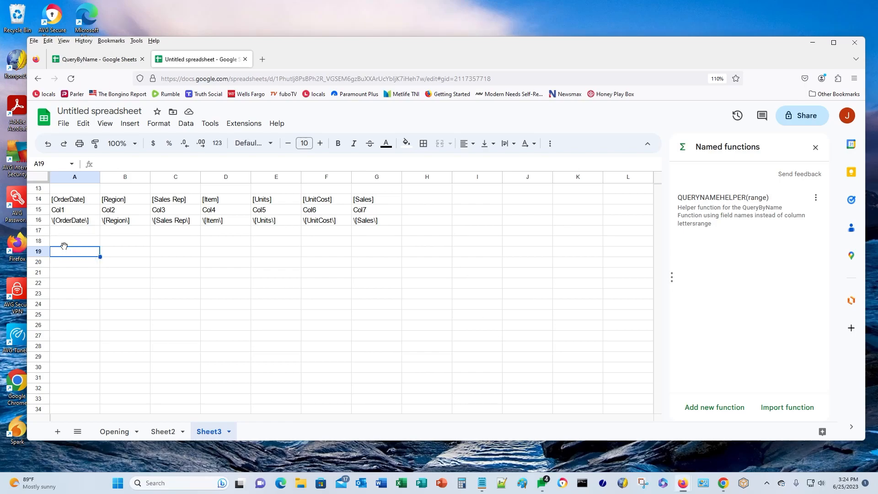
type("=scan(")
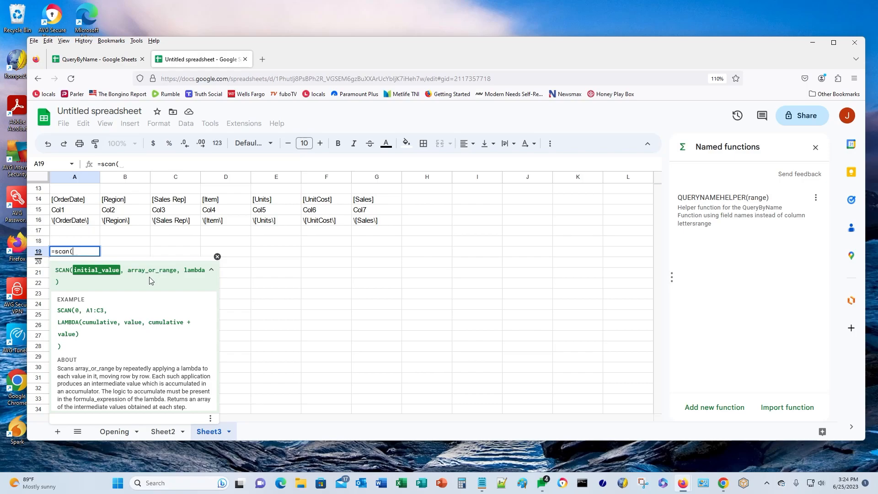
key("Escape")
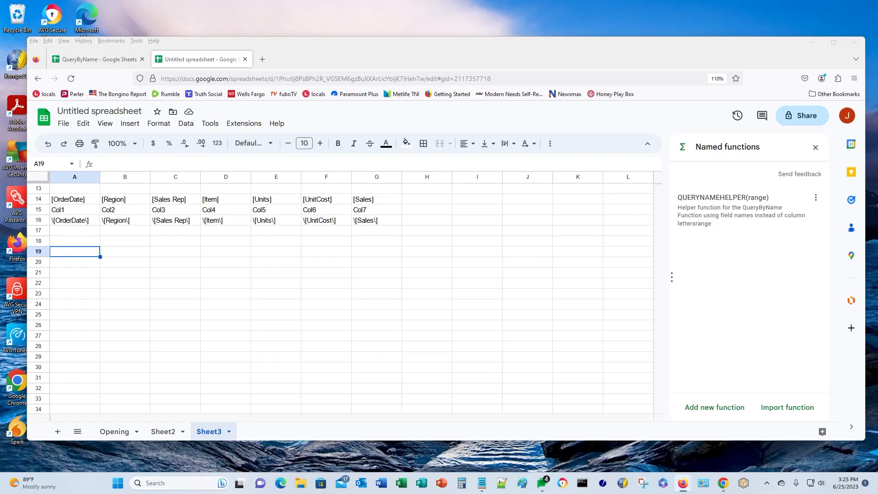
left_click(70, 256)
type("SELECT [Sales Rep], [Item], [Sales] WHERE [Sales] > 250")
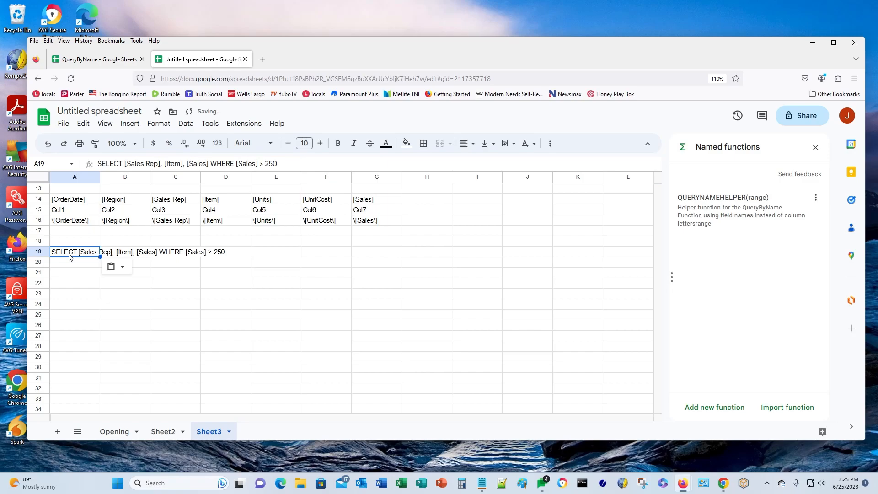
double_click(70, 257)
key("Return")
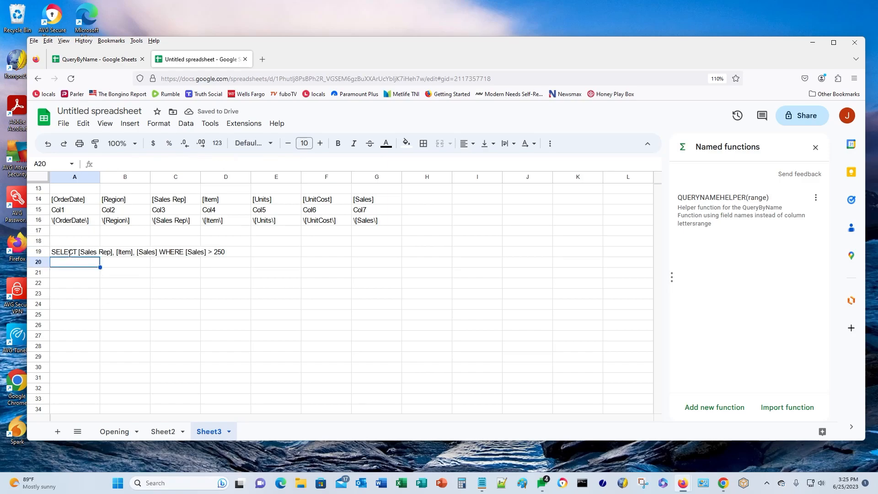
key("Down")
key("Down")
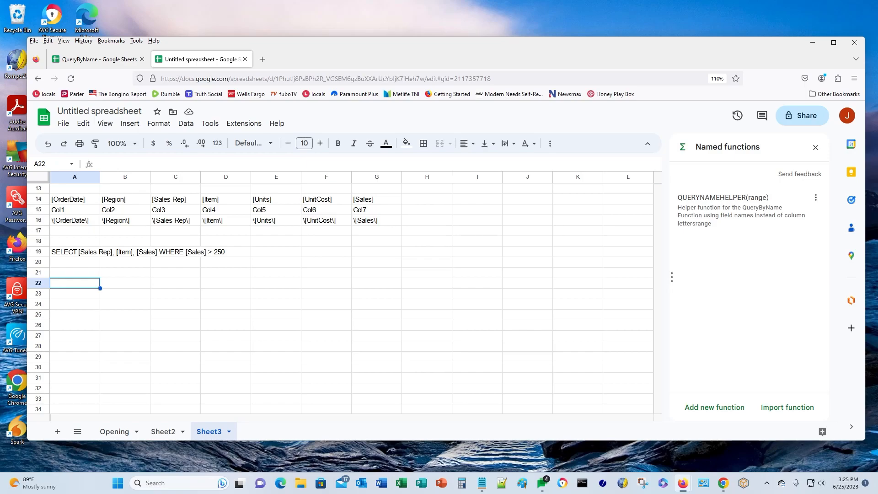
- Enter =SUBSTITUTE($A$19,A14,A15) in A21
left_click(74, 277)
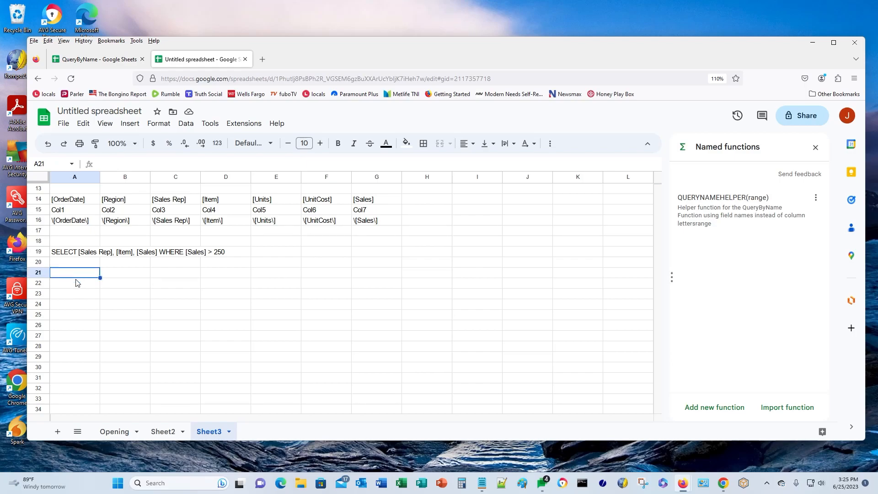
type("=sub")
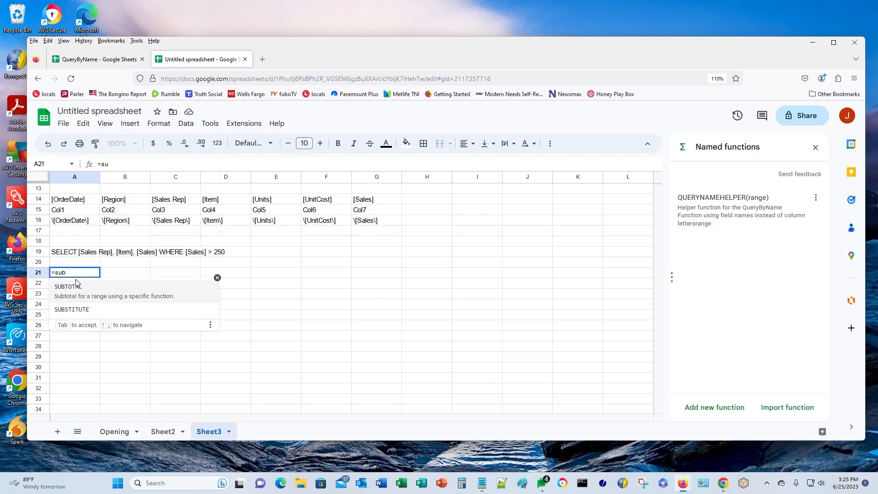
type("stu")
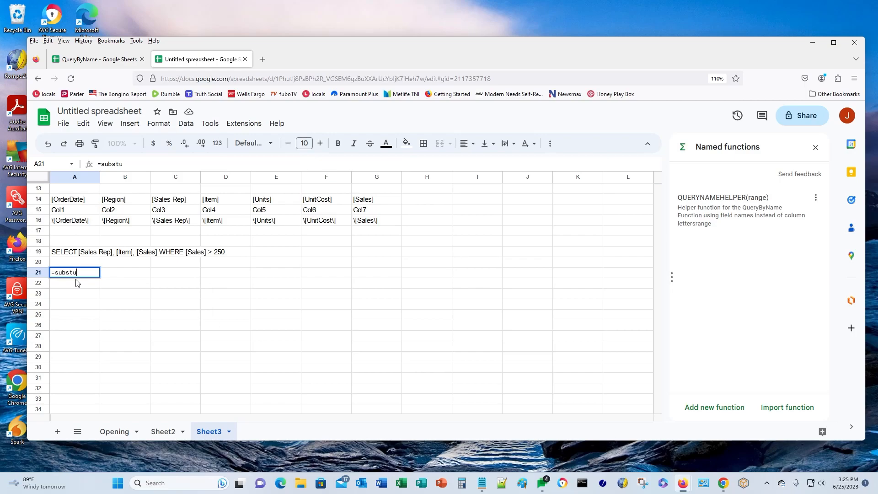
key("BackSpace")
type("itute")
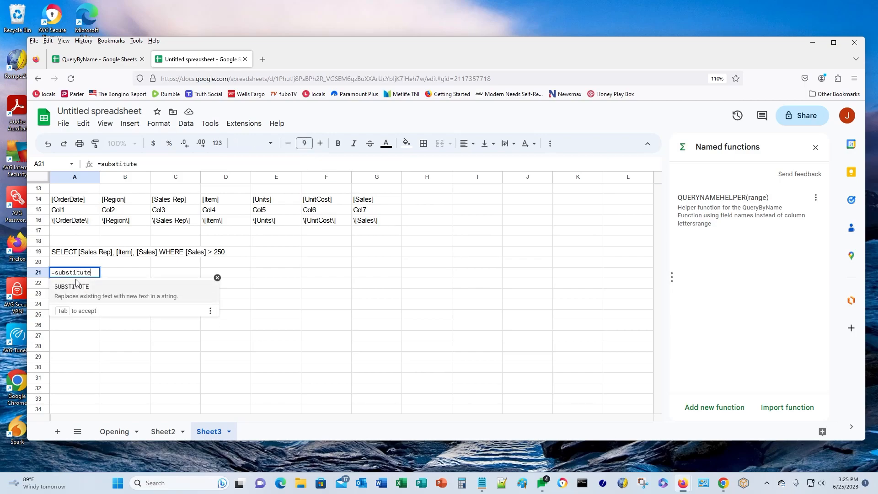
type("(")
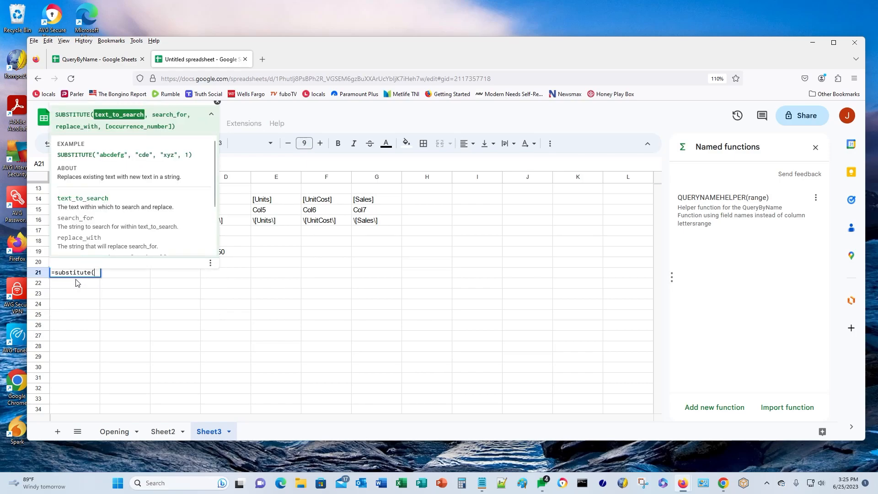
key("Up")
key("Up")
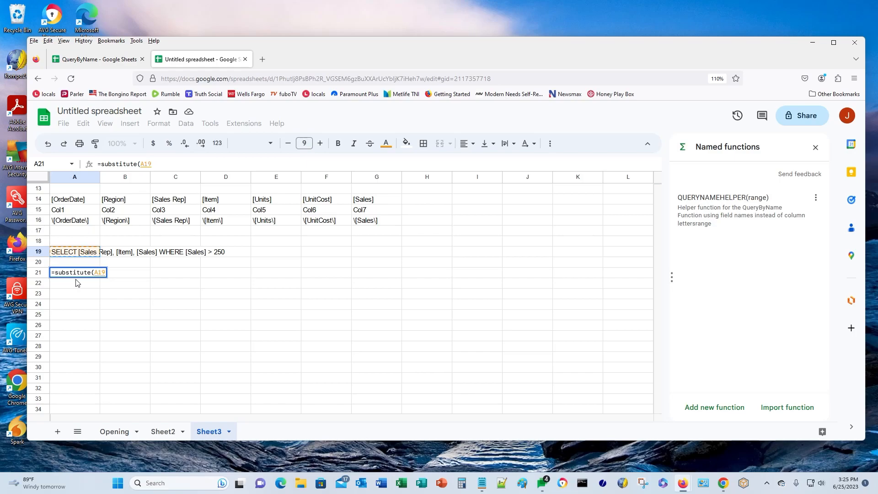
key("F4")
type(",")
key("Up")
key("Up")
key("Up")
key("Up")
key("Up")
key("Up")
key("Up")
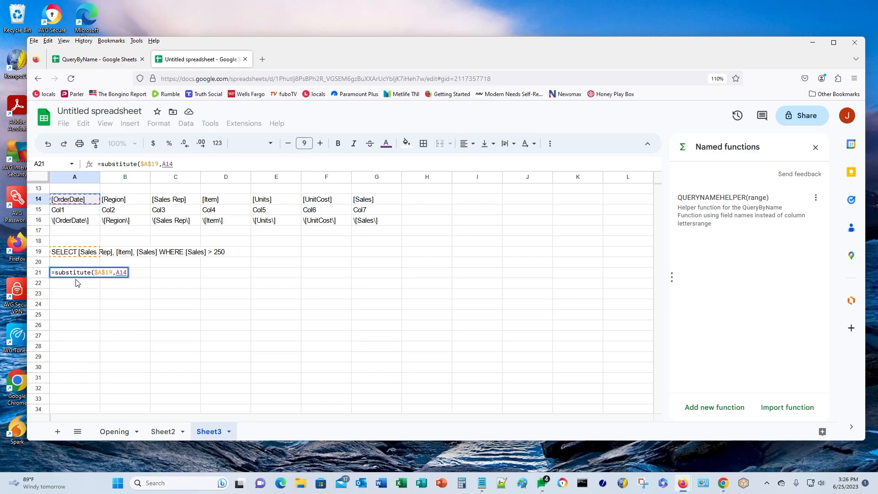
type(",")
key("Up")
key("Up")
key("Up")
key("Up")
key("Up")
key("Up")
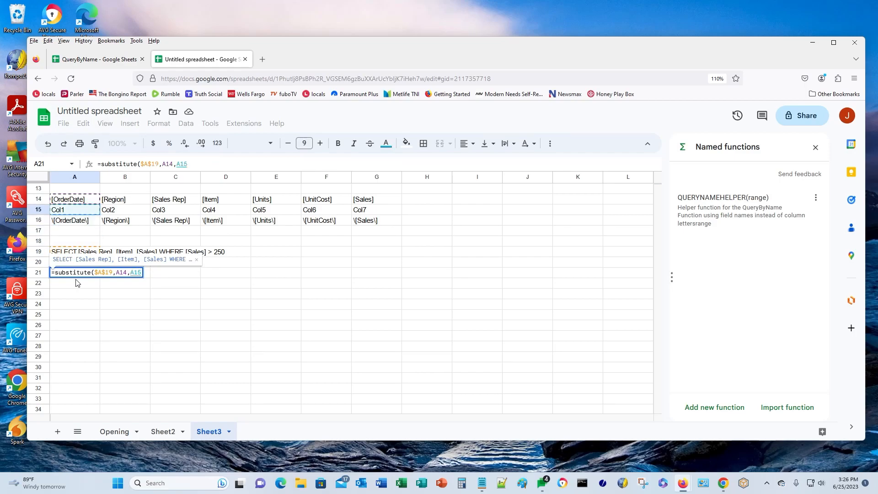
type(")")
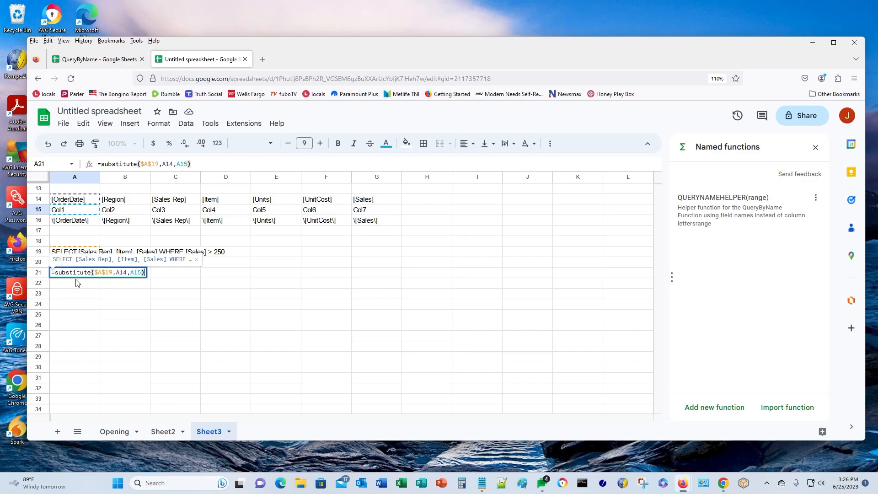
key("Return")
- Copy the A21 formula across B21:G21, then begin a TRANSPOSE formula in A23
key("Up")
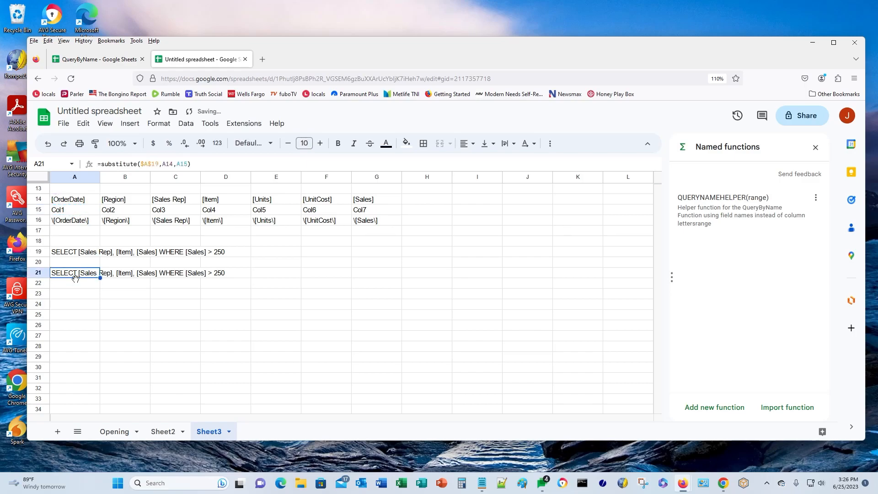
key("ctrl+c")
key("Right")
key("shift+Right")
key("shift+Right")
key("shift+Right")
key("shift+Right")
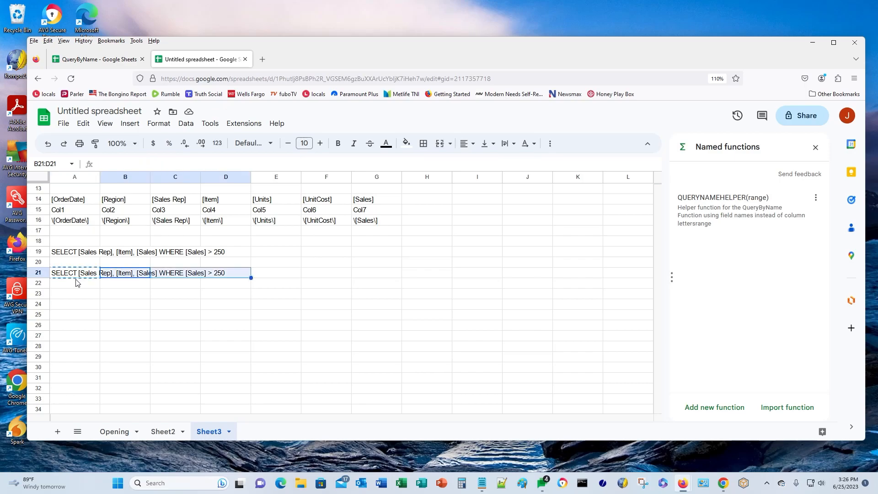
key("shift+Right")
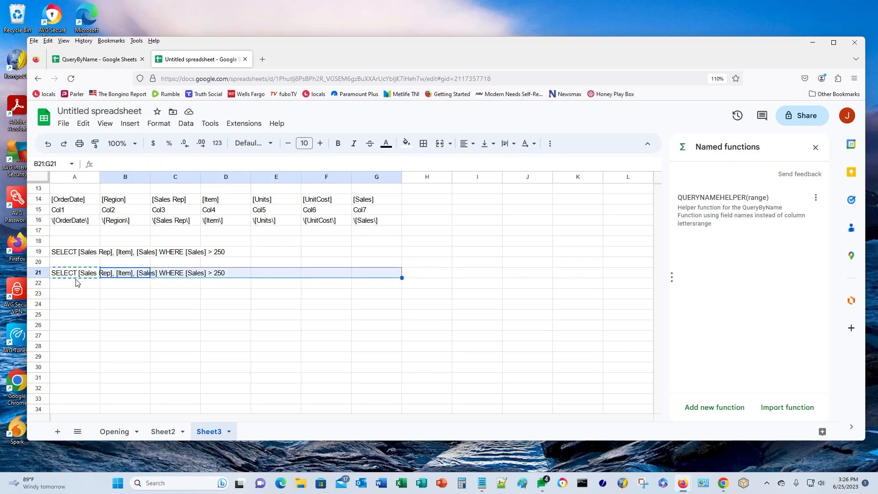
key("ctrl+v")
key("Left")
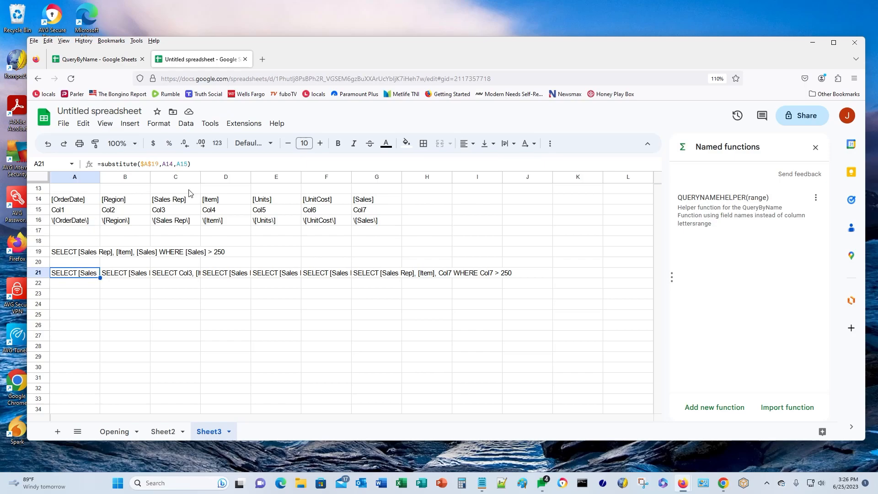
left_click(64, 295)
type("=transpose")
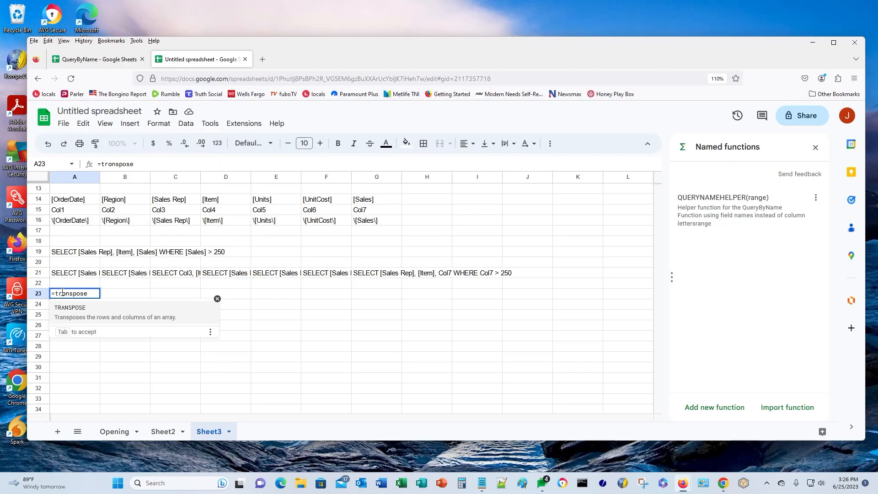
type("(")
- Complete =TRANSPOSE(A21:G21) in A23 so the seven query strings stack in A23:A29
key("Up")
key("Up")
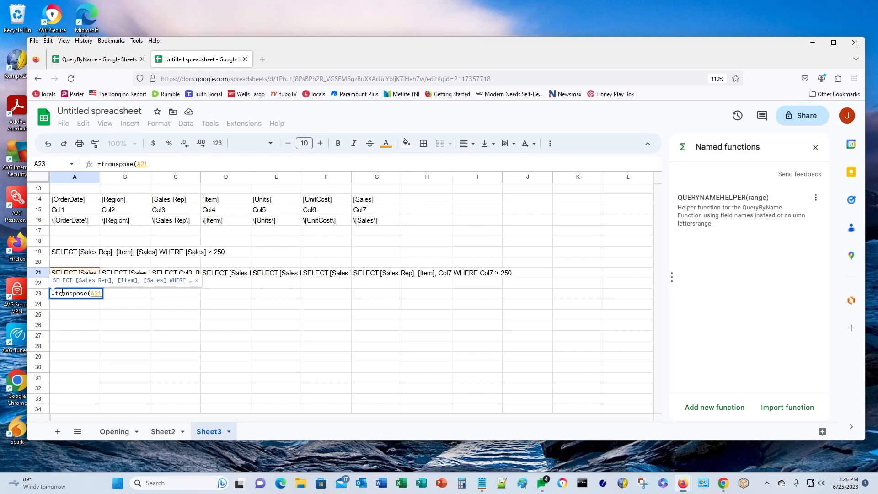
key("shift+Right")
key("shift+Right")
key("shift+Right")
key("shift+Right")
key("shift+Right")
key("shift+Right")
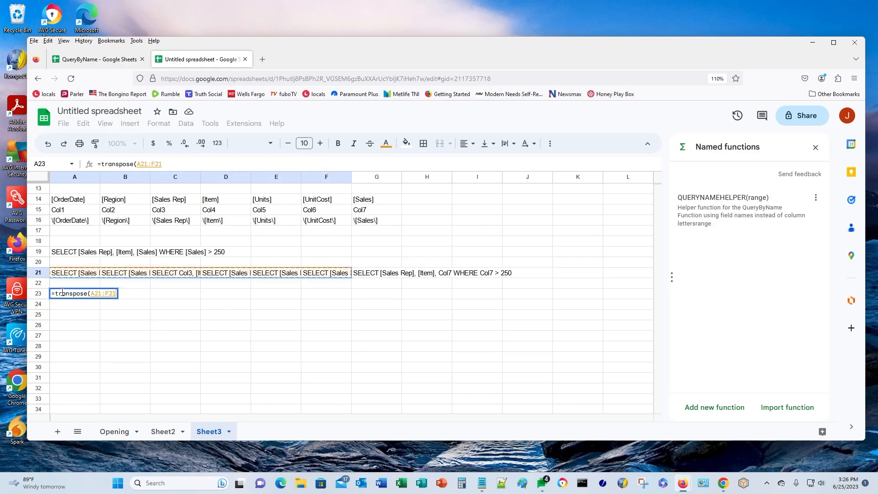
key("Return")
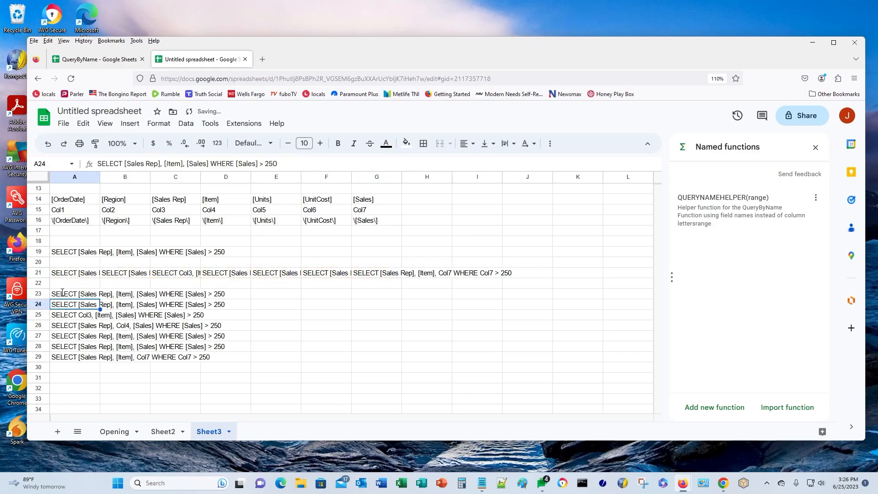
key("Down")
key("Down")
key("Down")
key("Down")
key("Down")
key("Down")
key("Down")
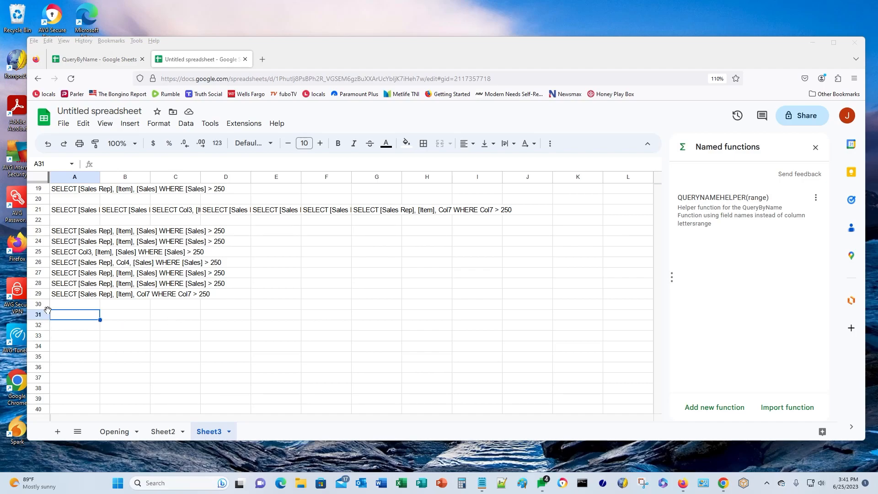
- Enter =INDEX(QUERYNAMEHELPER($A$1:$G$1, 1, 1)) in A31 and inspect its #N/A error
left_click(63, 318)
type("=INDEX")
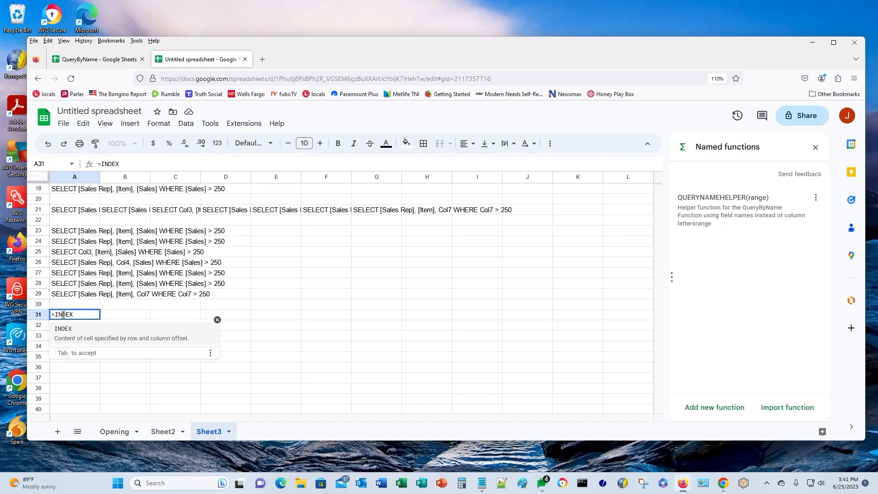
type("(")
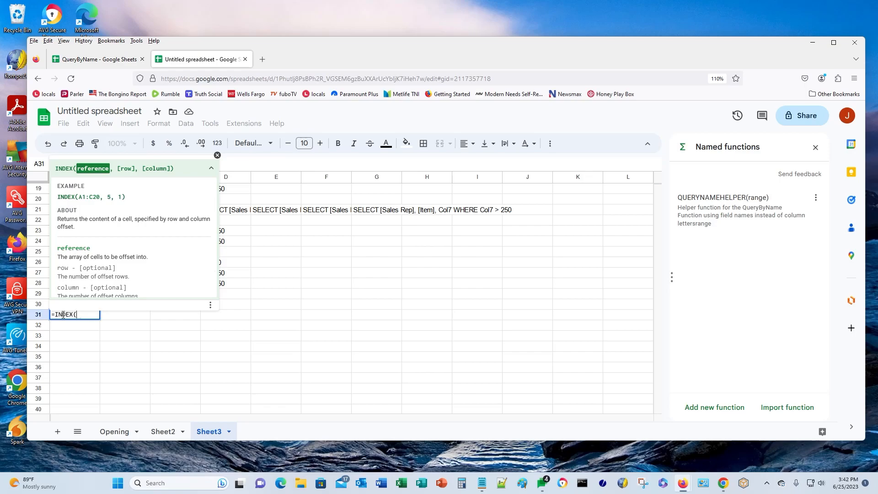
type("QUERY")
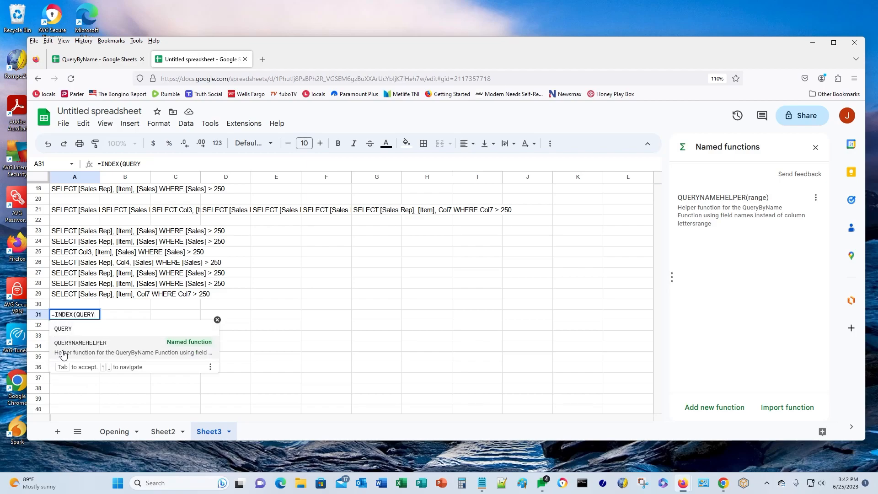
left_click(67, 346)
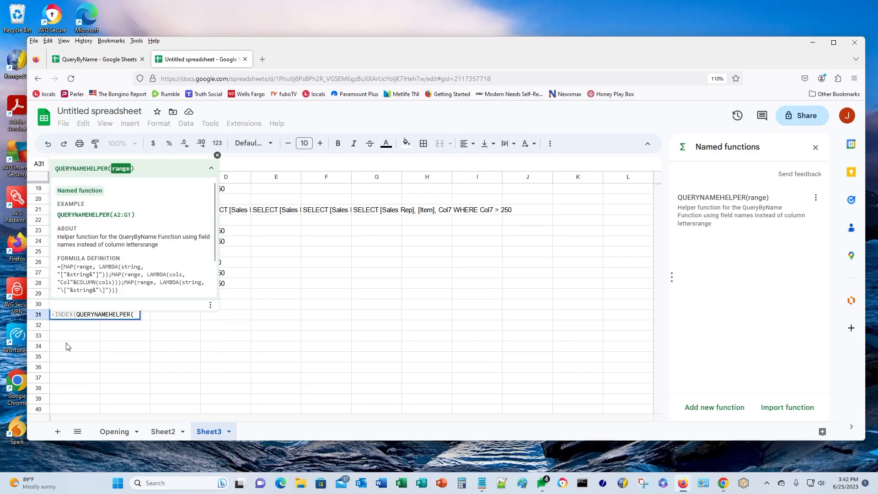
type("A")
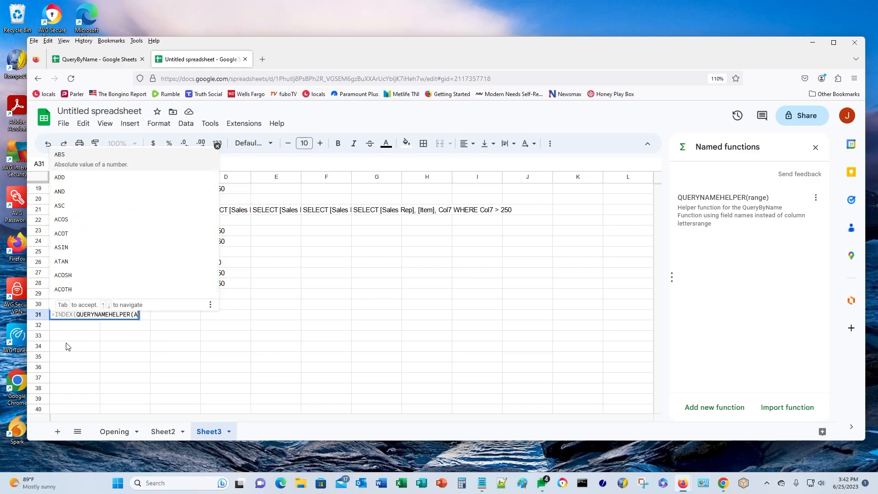
type("1")
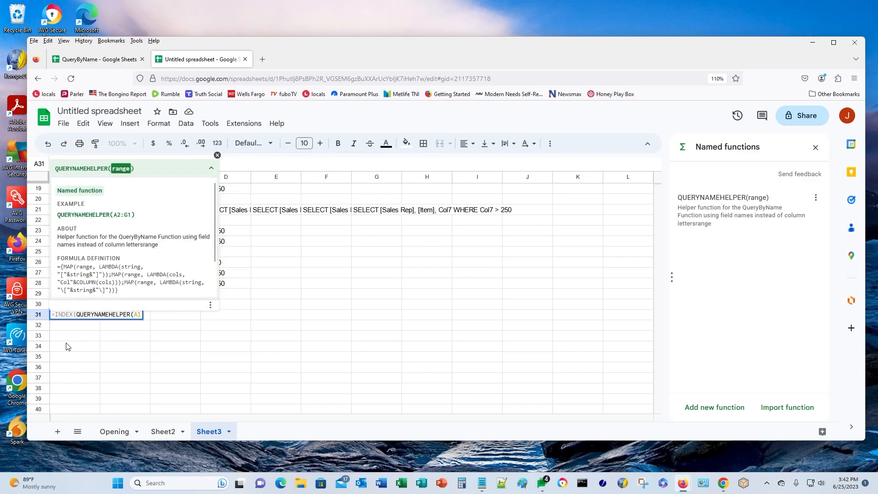
type(":G1")
key("F4")
type(",")
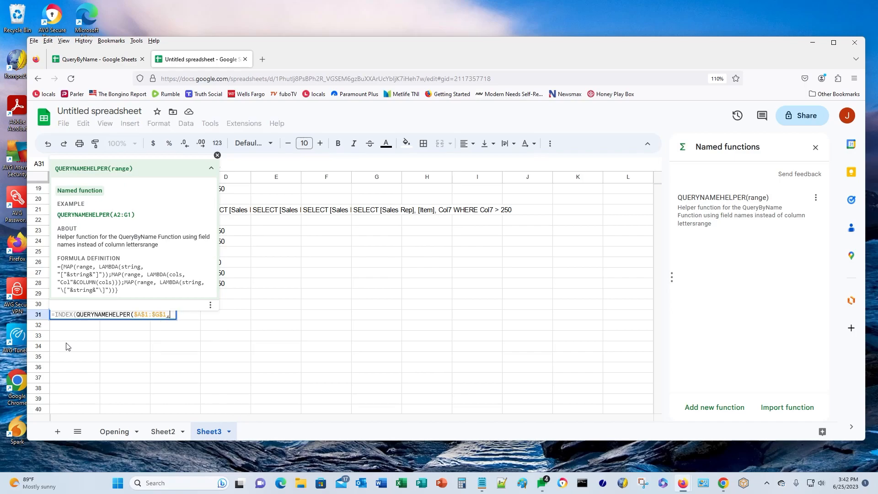
type(" 1, 1)")
key("Return")
key("Up")
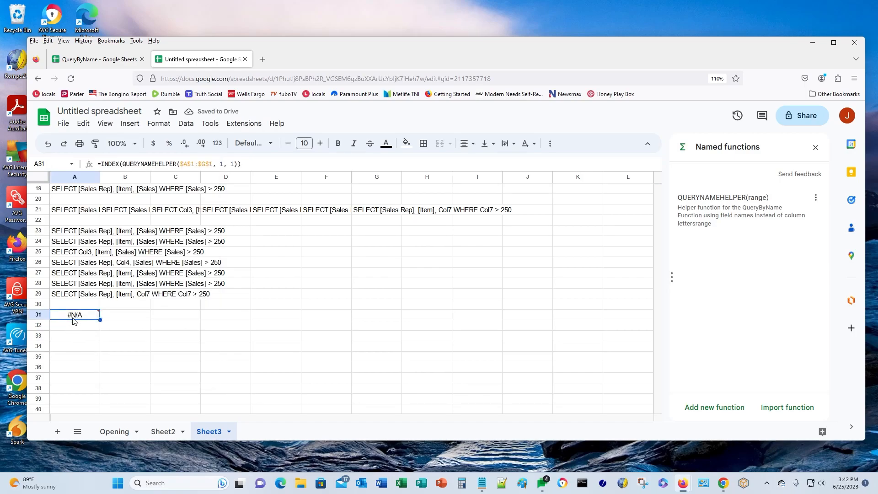
mouse_move(73, 316)
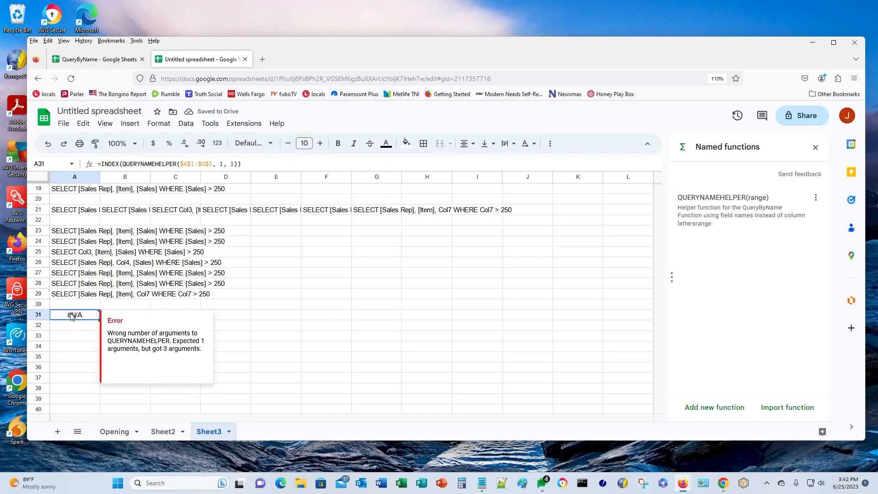
left_click(210, 163)
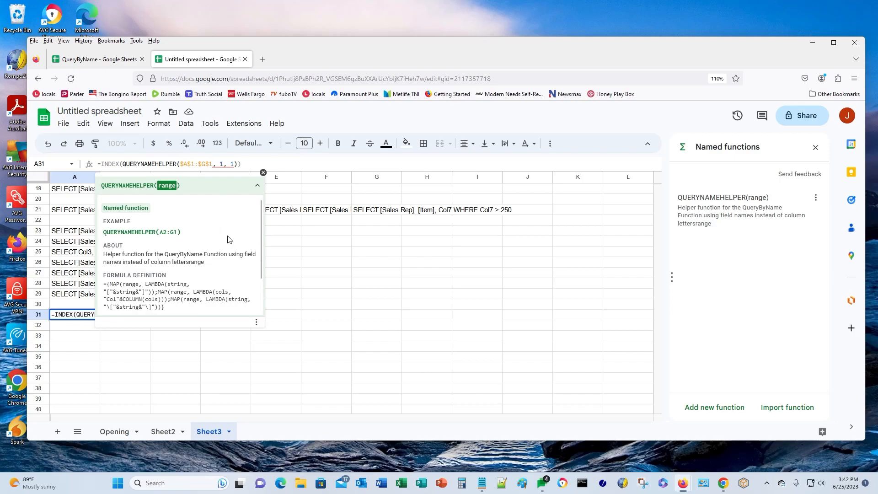
- Fix A31's parenthesis so it shows [OrderDate], and copy it down to A32:A37
type(")")
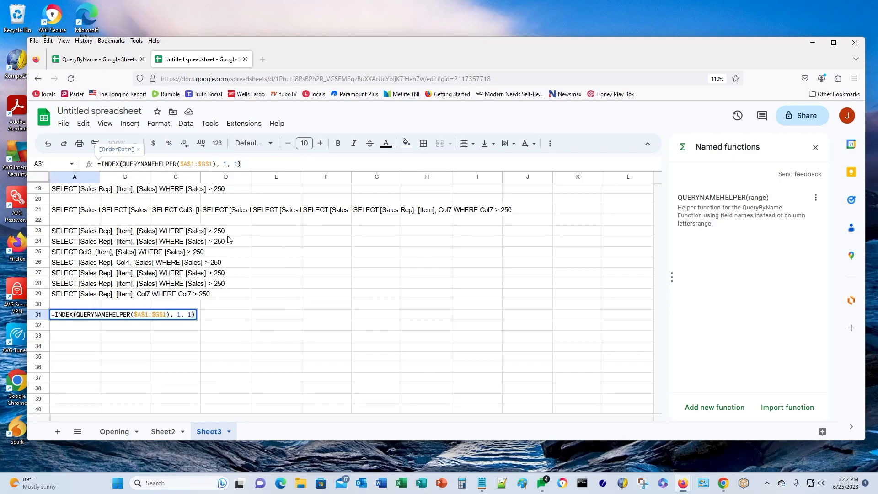
key("Return")
key("Up")
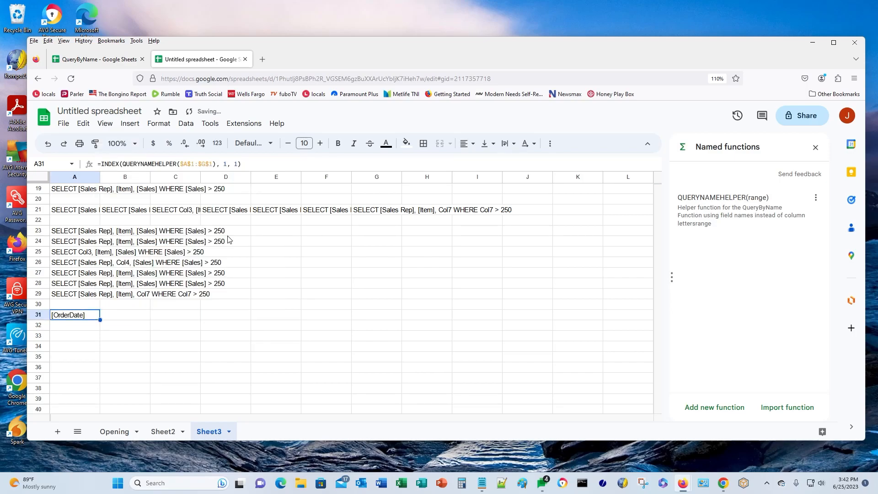
key("ctrl+c")
key("Down")
key("shift+Down")
key("shift+Down")
key("shift+Down")
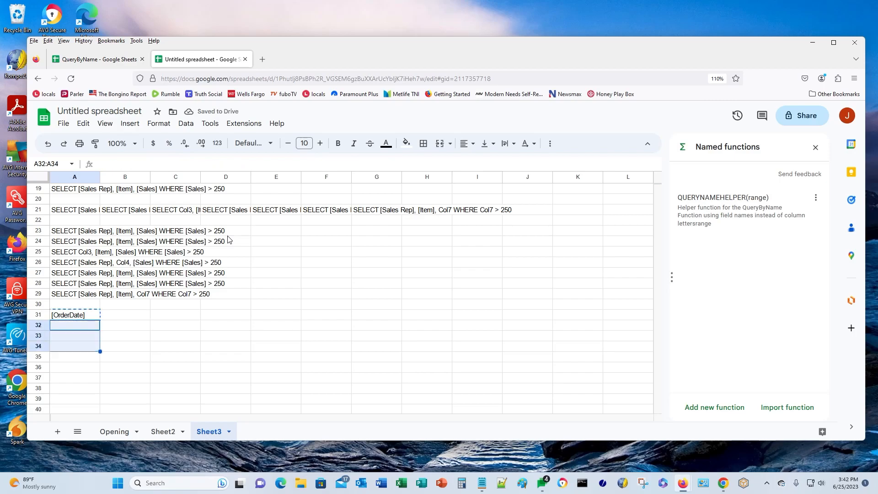
key("shift+Down")
key("shift+Down")
key("ctrl+v")
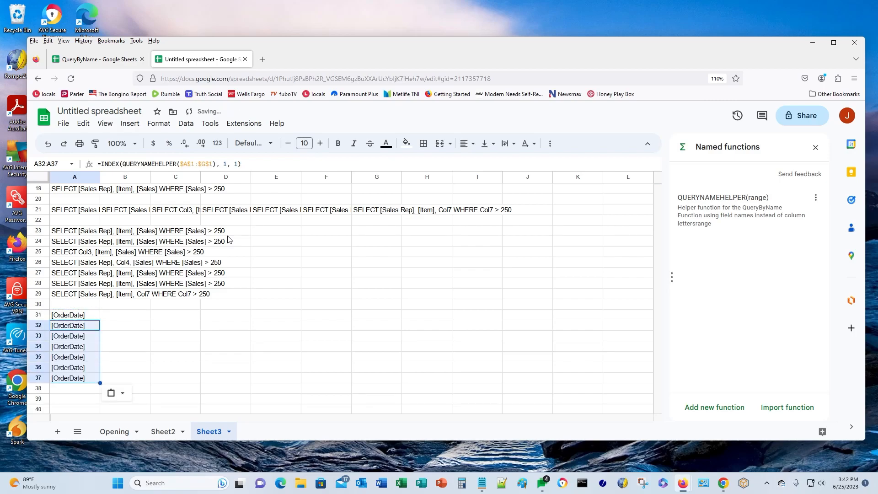
- Change the INDEX column arguments in A32:A34 to 2, 3 and 4, ending at [Item]
key("F2")
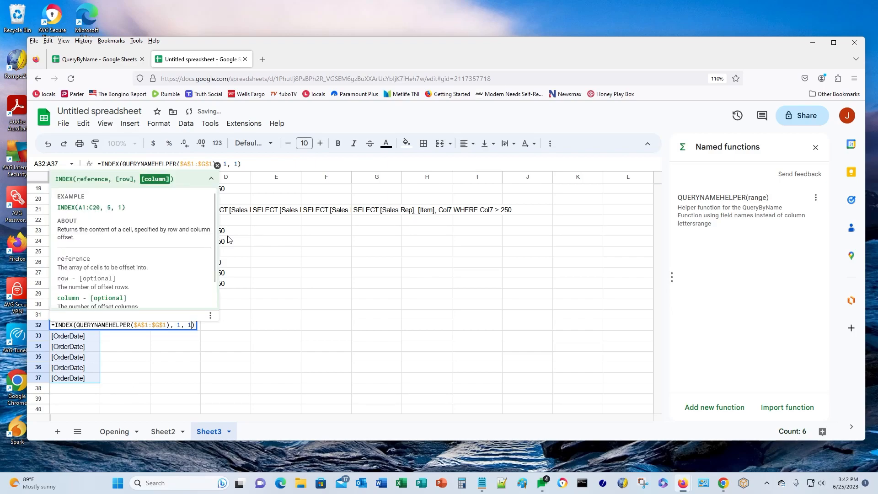
key("BackSpace")
type("2")
key("Return")
key("F2")
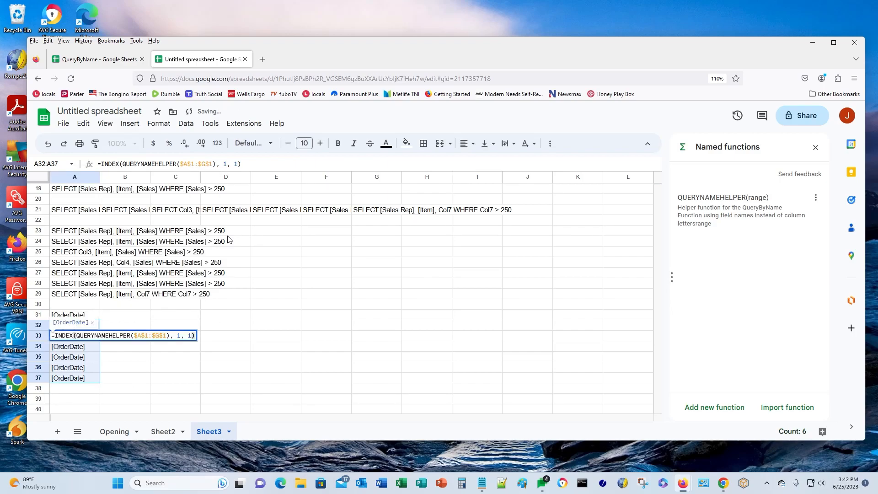
key("BackSpace")
type("3")
key("Return")
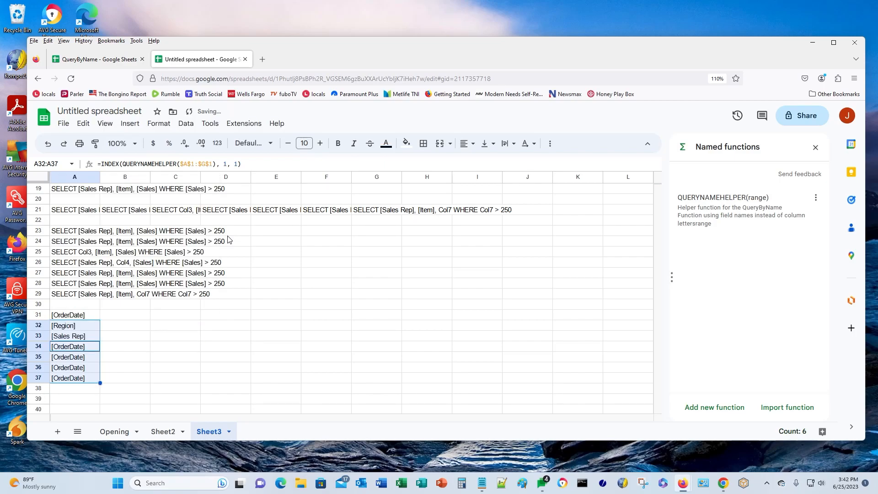
key("F2")
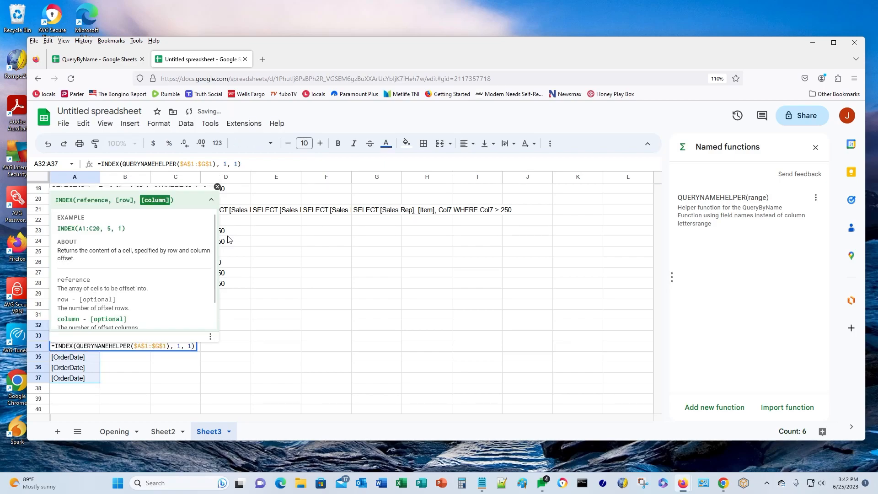
key("BackSpace")
type("4")
key("Return")
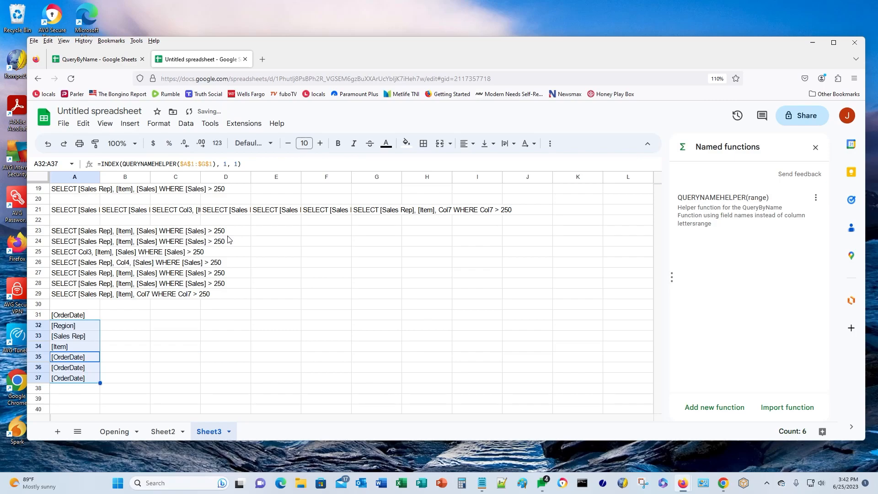
- Change the column arguments in A35:A37 to 5, 6 and 7, showing [Units], [UnitCost], [Sales]
key("F2")
key("BackSpace")
type("5")
key("Return")
key("F2")
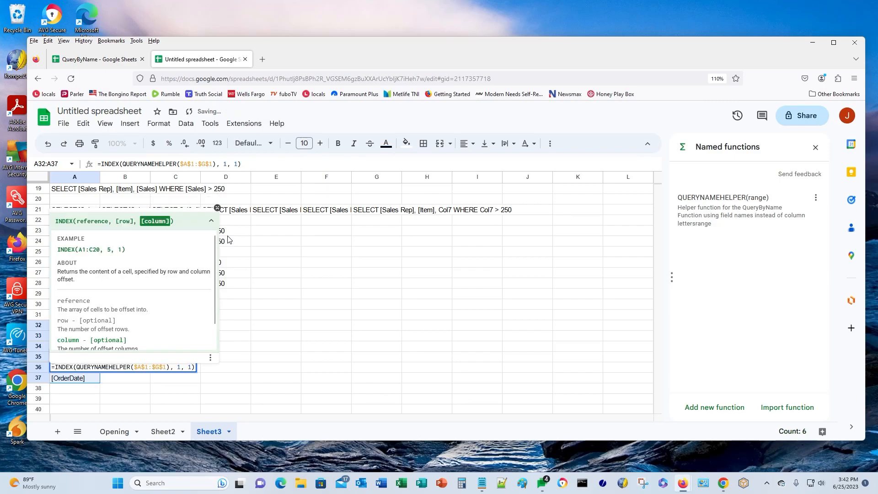
key("BackSpace")
type("6")
key("Return")
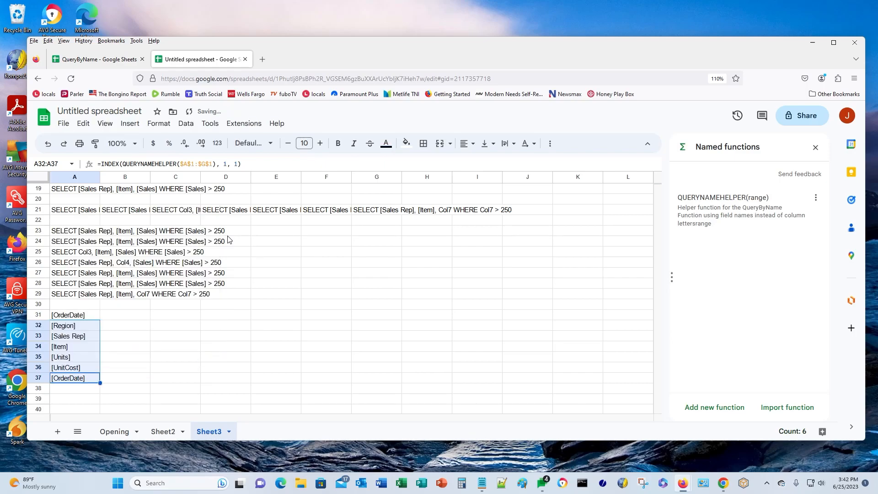
key("F2")
key("BackSpace")
type("7")
key("Return")
- Copy the seven field-name formulas in A31:A37
key("Up")
key("Up")
key("Down")
key("shift+Down")
key("shift+Down")
key("shift+Down")
key("shift+Down")
key("shift+Down")
key("shift+Down")
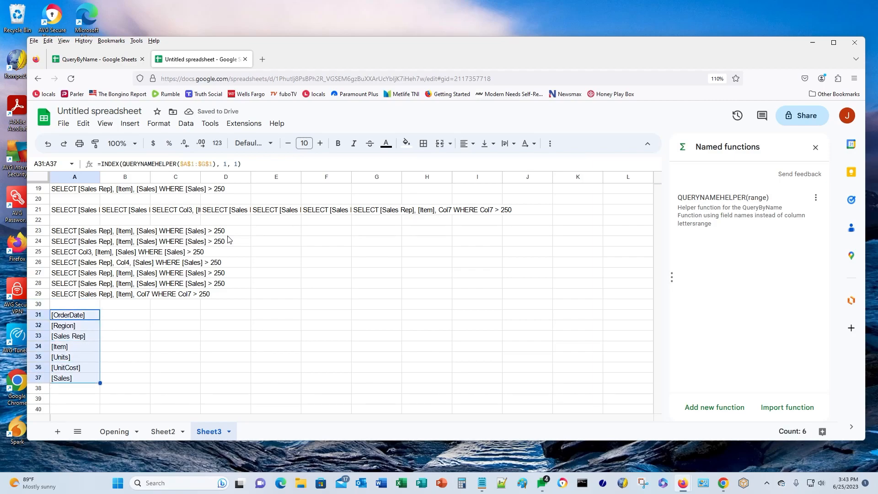
key("ctrl+c")
key("Down")
key("Down")
key("Down")
key("Down")
key("Down")
key("Down")
key("Down")
key("Down")
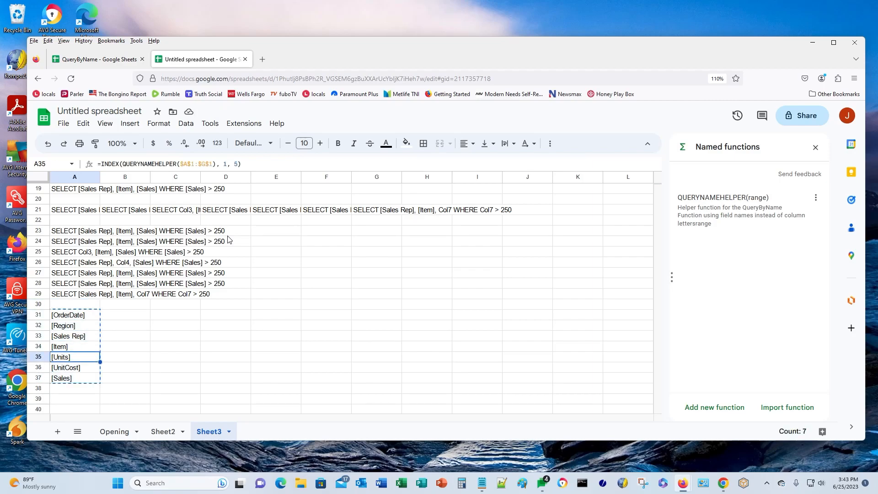
- Paste the field-name block at A39 and change A39's row argument to 2 so it shows Col1
key("ctrl+v")
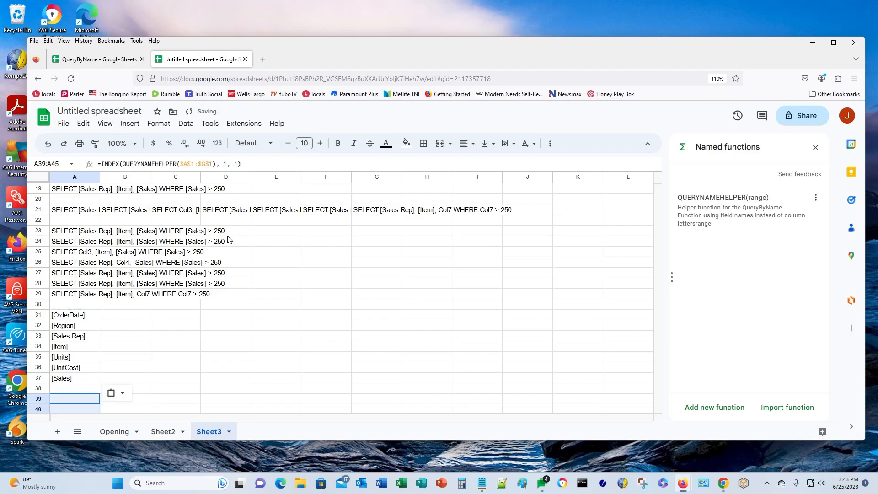
scroll(228, 240, "down", 4)
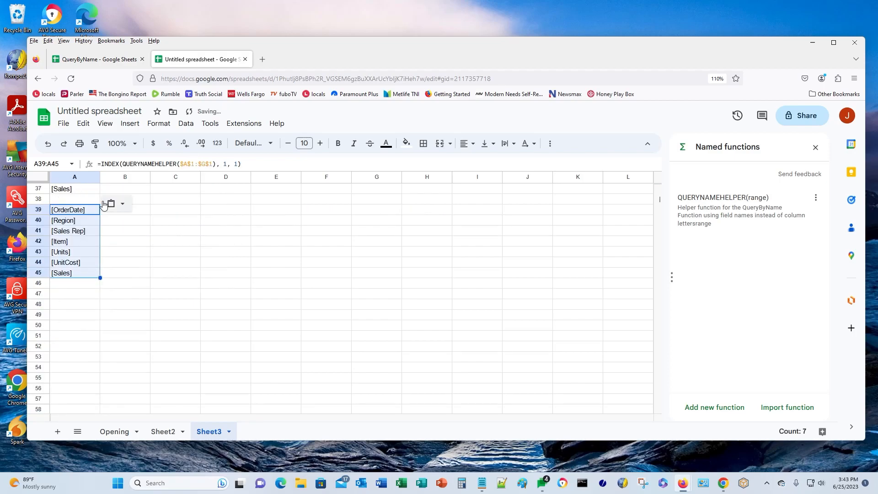
left_click(73, 275)
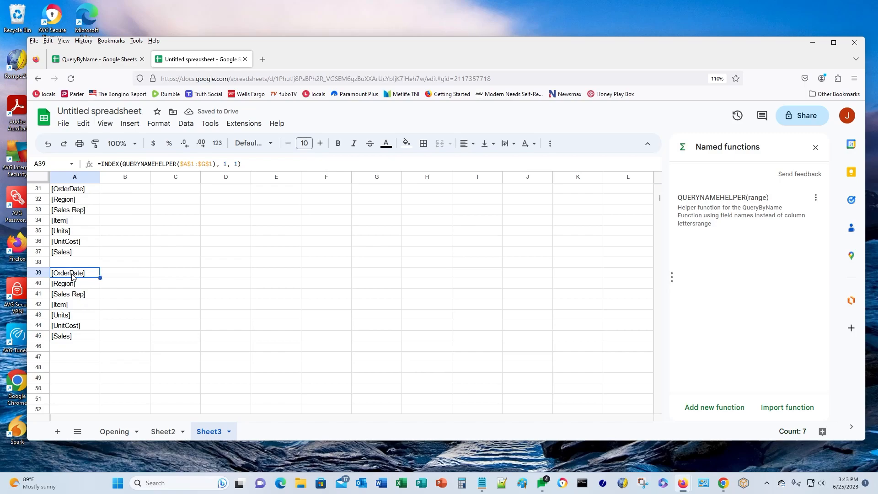
left_click(227, 164)
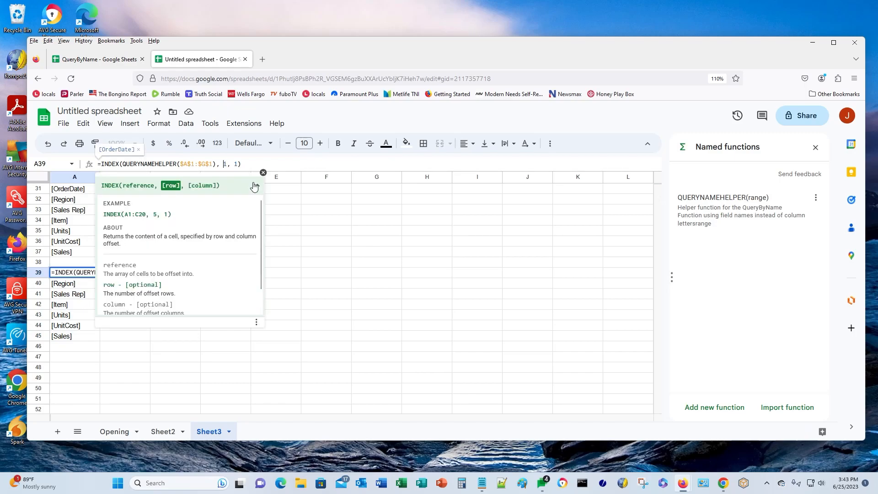
key("BackSpace")
type("2")
key("Return")
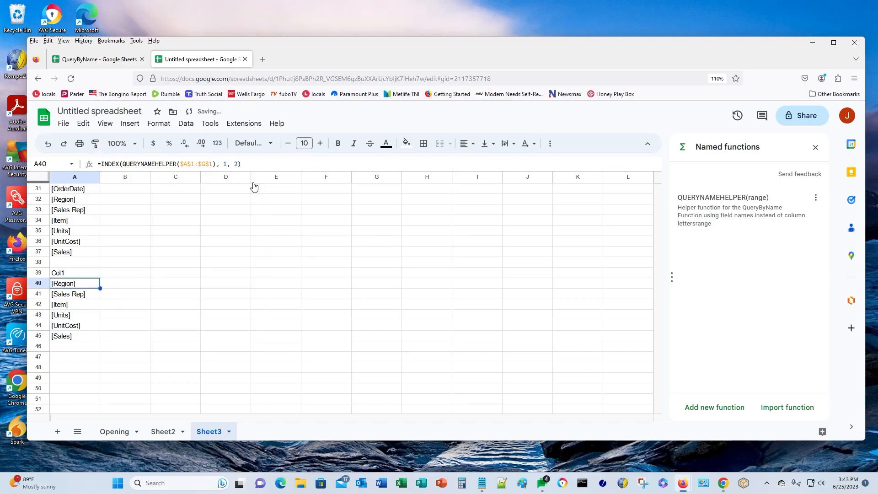
- Edit the INDEX formulas in A40:A42 so they return Col2, Col3 and Col4
key("F2")
key("Left")
key("Left")
key("Left")
key("Left")
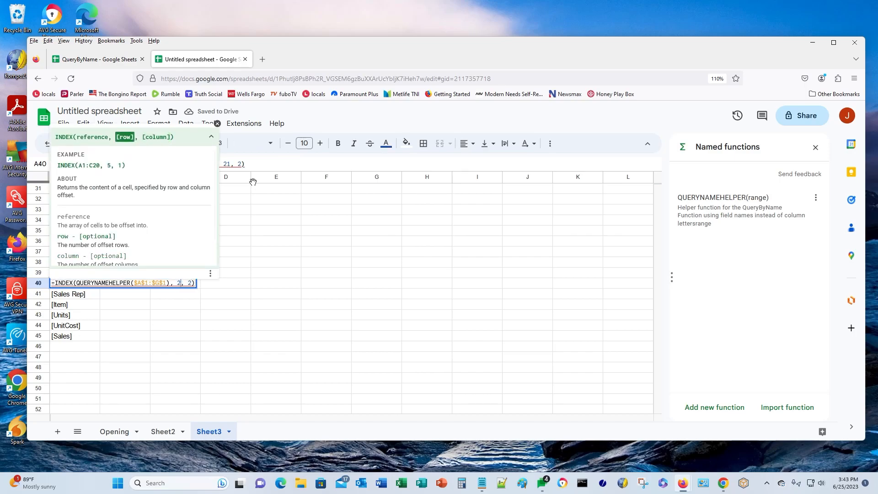
key("Return")
key("F2")
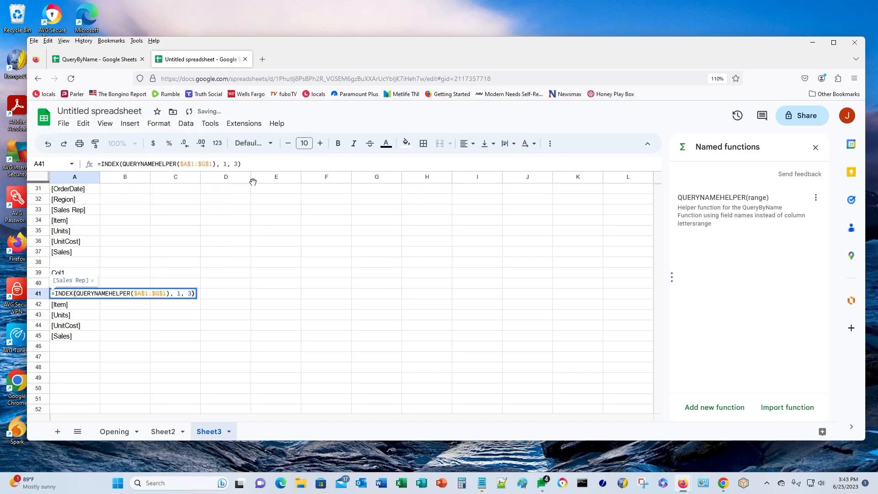
key("Left")
key("Left")
key("Left")
key("Left")
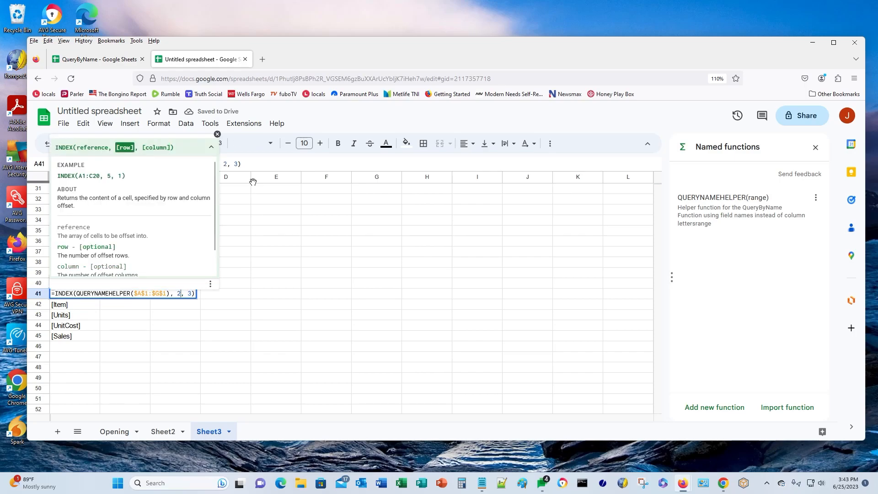
key("Return")
key("F2")
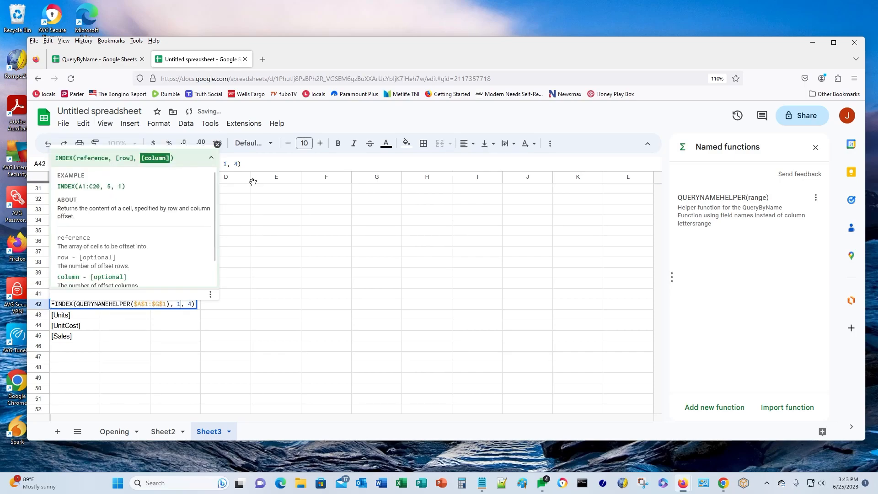
key("Left")
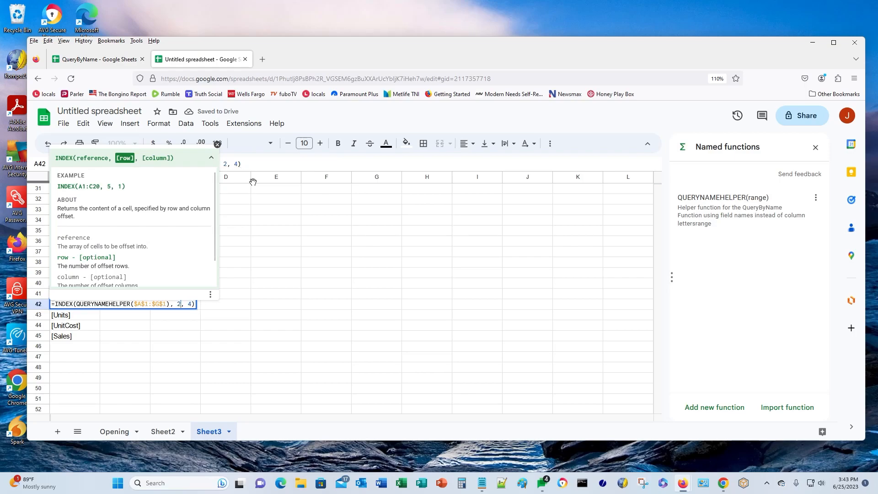
key("Return")
- Edit the formulas in A43:A45 so they return Col5, Col6 and Col7
key("F2")
key("Left")
key("Return")
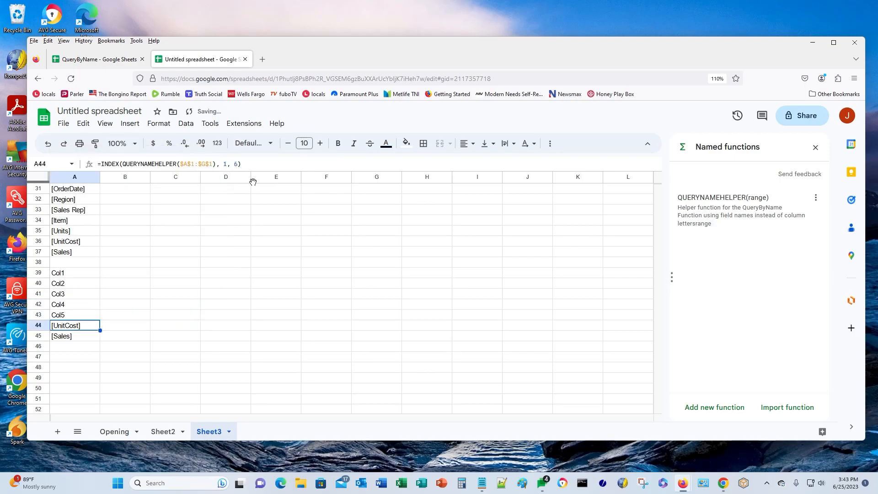
key("F2")
key("Left")
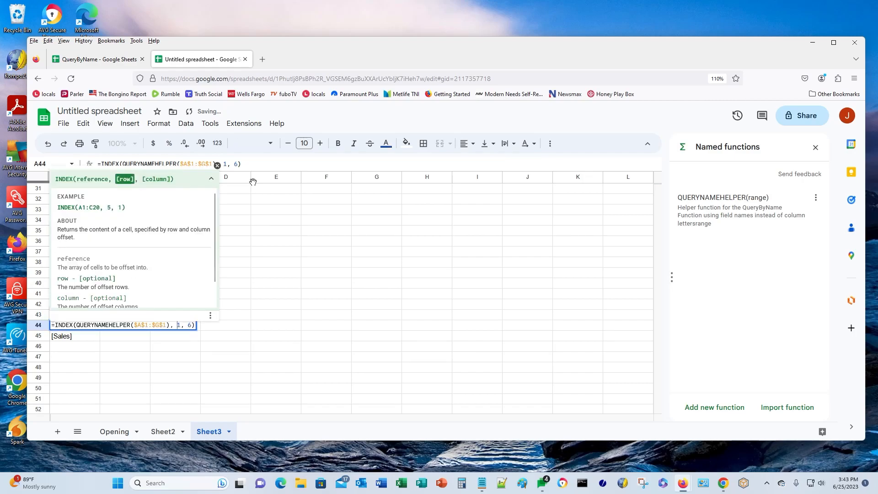
key("Return")
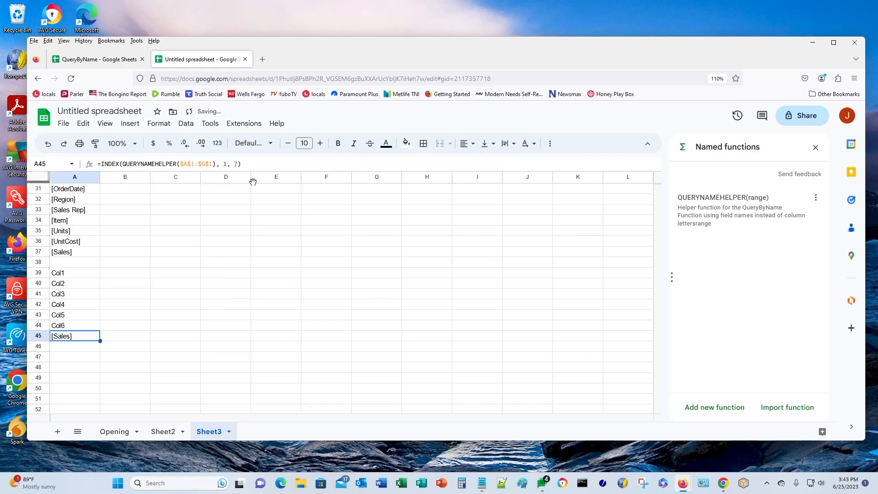
key("F2")
key("Left")
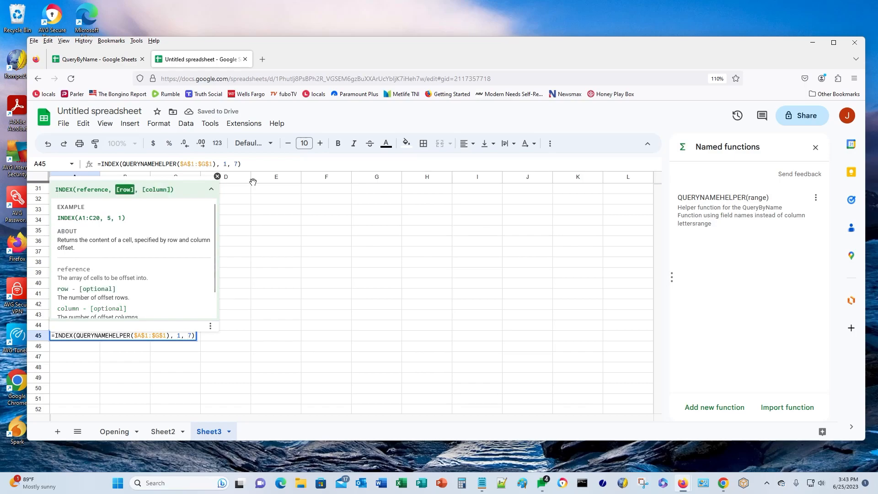
key("Return")
key("Down")
key("Down")
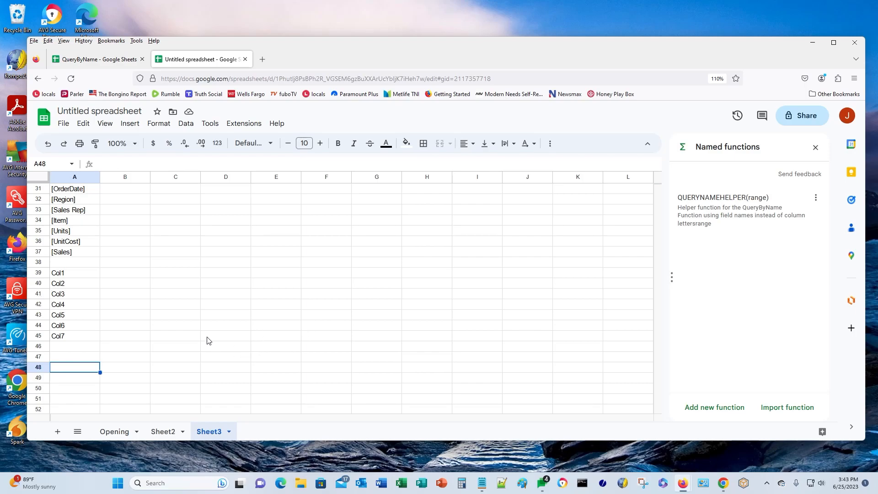
- Copy A31's formula INDEX(QUERYNAMEHELPER($A$1:$G$1), 1, 1) into Notepad
scroll(179, 339, "up", 2)
scroll(178, 345, "down", 2)
scroll(178, 346, "up", 2)
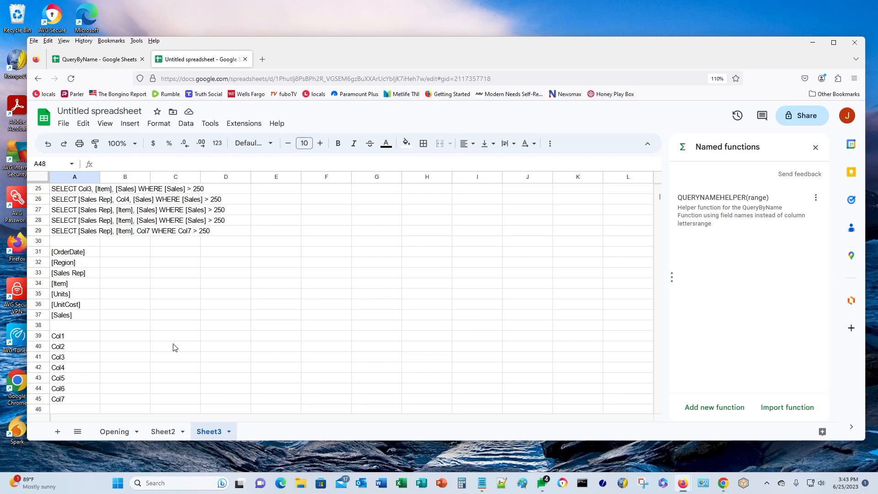
left_click(69, 253)
left_click_drag(242, 163, 101, 164)
key("ctrl+c")
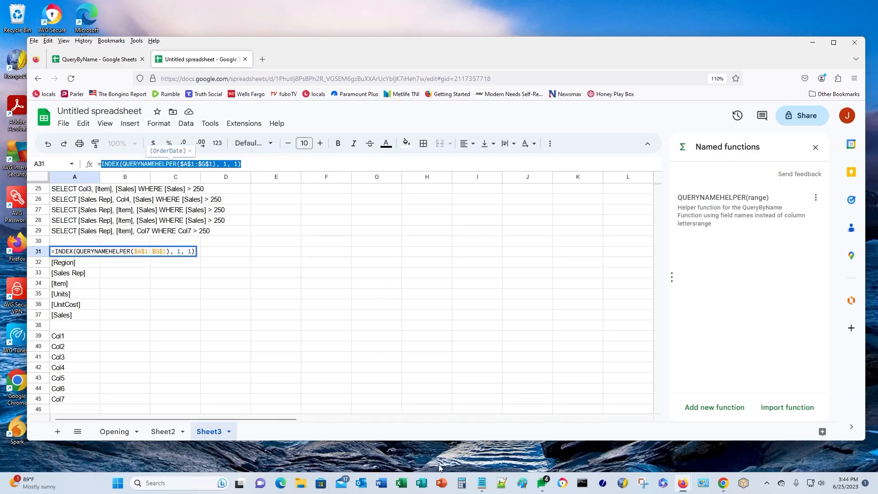
left_click(474, 479)
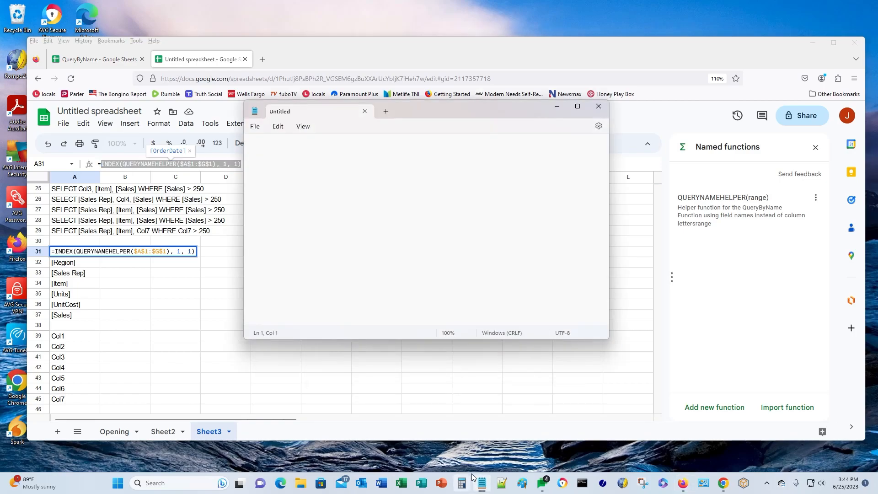
key("ctrl+v")
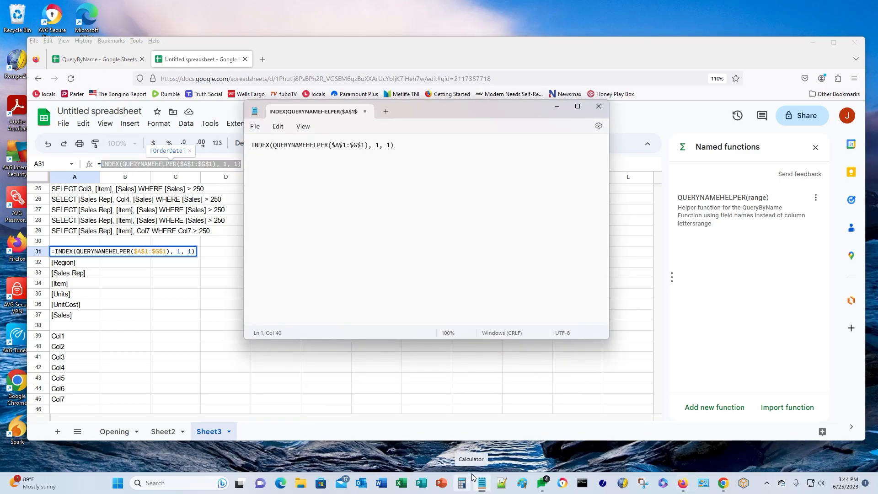
- Add A39's formula INDEX(QUERYNAMEHELPER($A$1:$G$1), 2, 1) as Notepad's second line
double_click(57, 335)
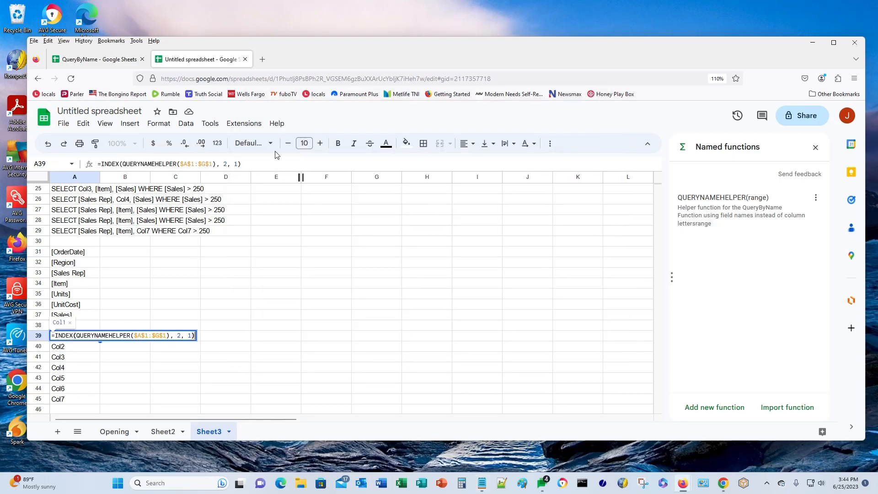
left_click_drag(241, 164, 100, 164)
key("ctrl+c")
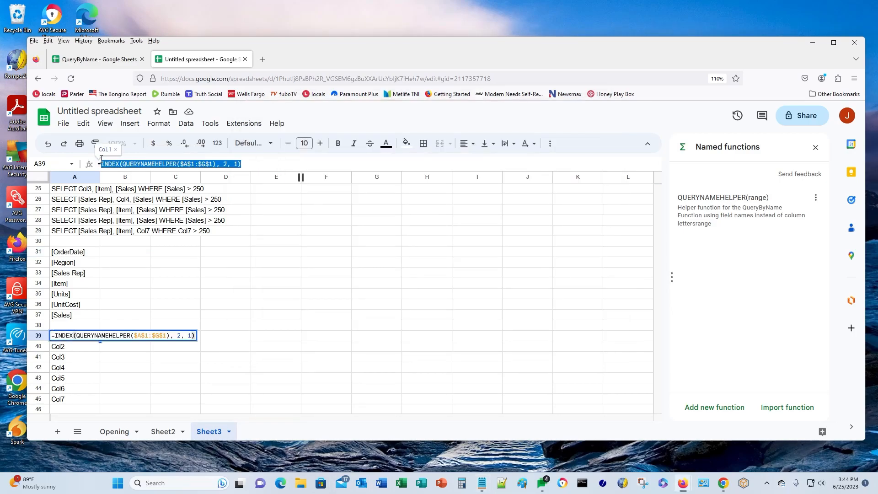
left_click(481, 483)
key("ctrl+v")
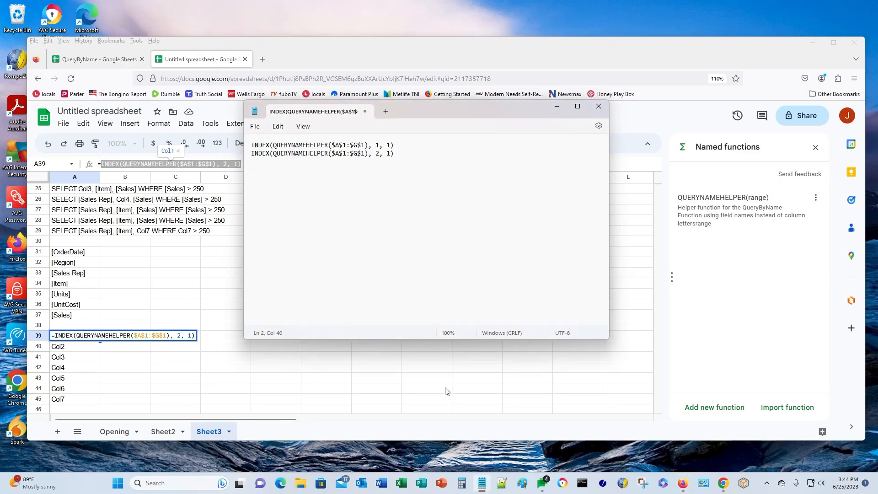
left_click(203, 403)
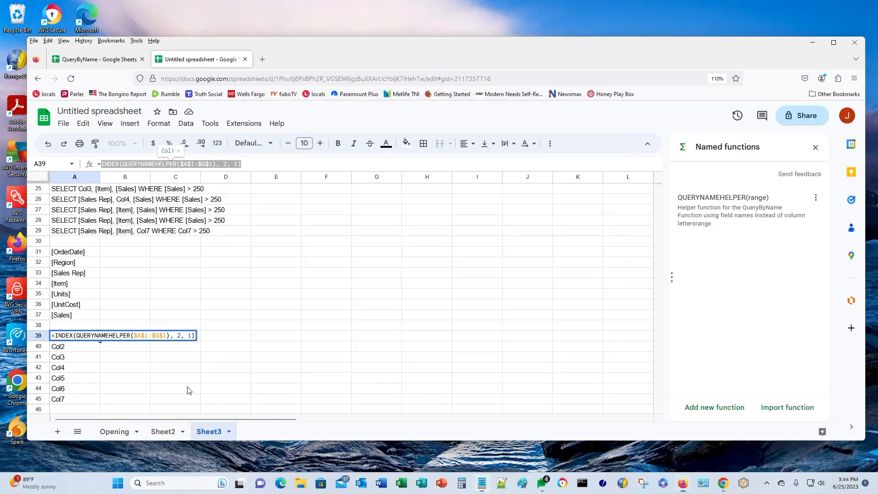
left_click(191, 388)
scroll(192, 363, "down", 3)
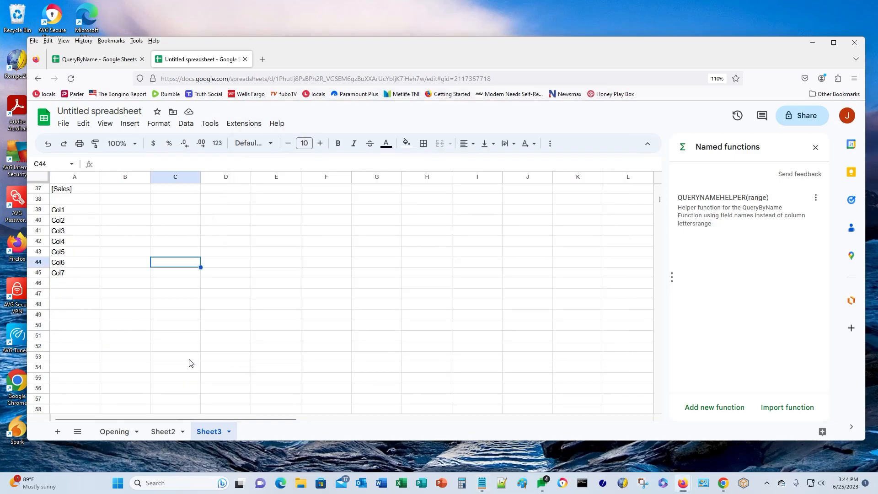
- In A47, start typing =SCAN($A$19, $A$1:$G$1, LAMBDA(str, currval, …)
left_click(66, 294)
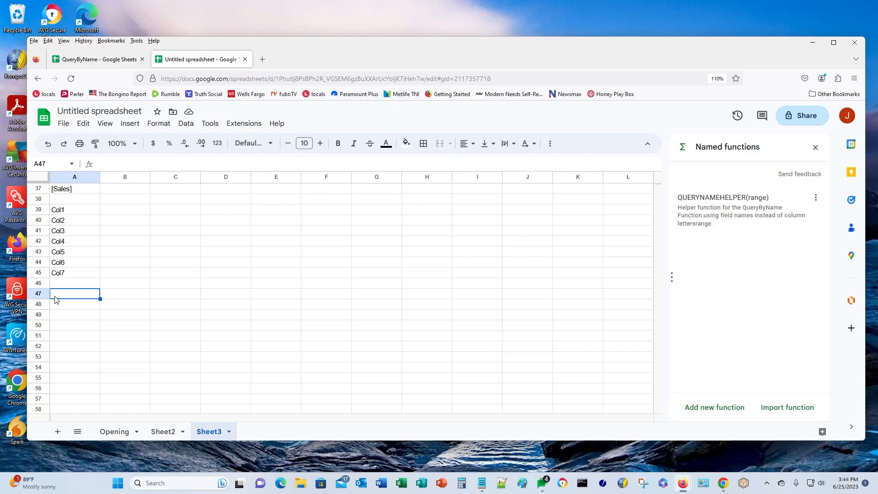
type("=SCAN")
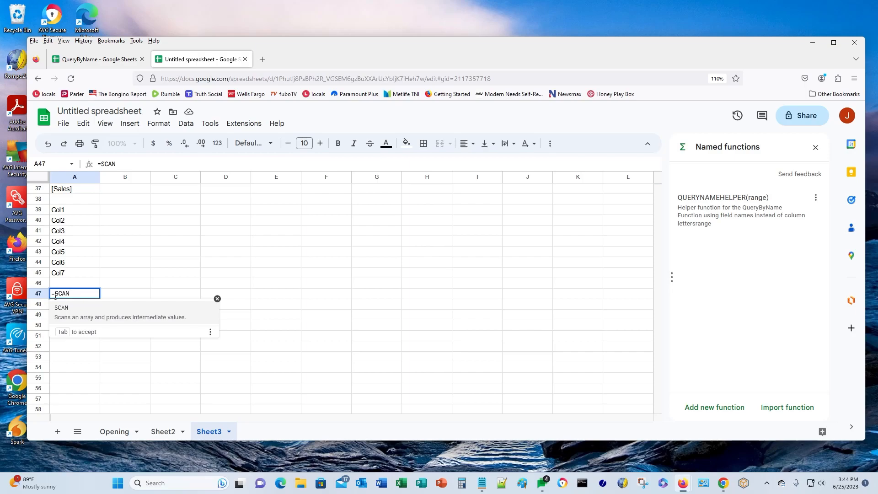
type("(")
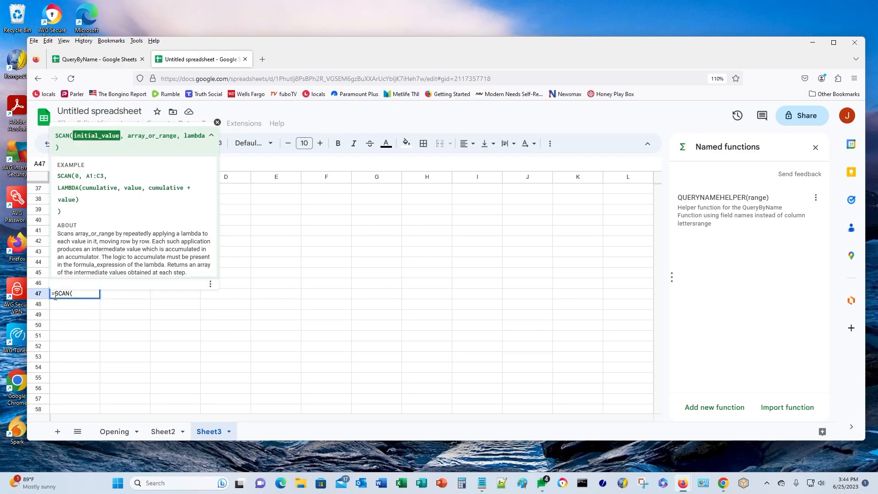
key("Up")
key("Up")
key("Up")
key("Up")
key("Up")
key("Up")
key("Up")
key("Up")
key("Up")
key("Up")
key("Up")
key("Up")
key("Up")
key("Up")
key("Up")
key("Up")
key("Up")
key("Up")
key("Up")
key("Up")
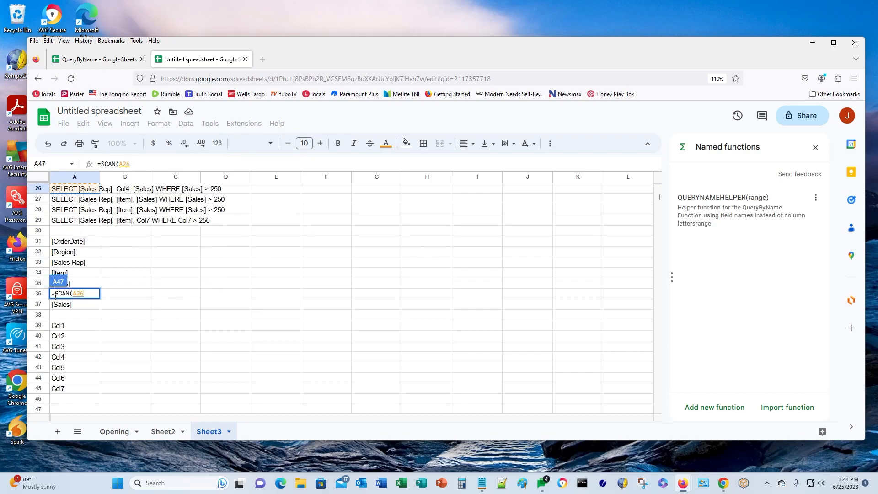
key("Up")
key("Up")
key("Up")
key("Up")
key("Up")
key("Up")
key("Up")
key("Up")
key("Up")
key("Down")
key("Down")
key("Down")
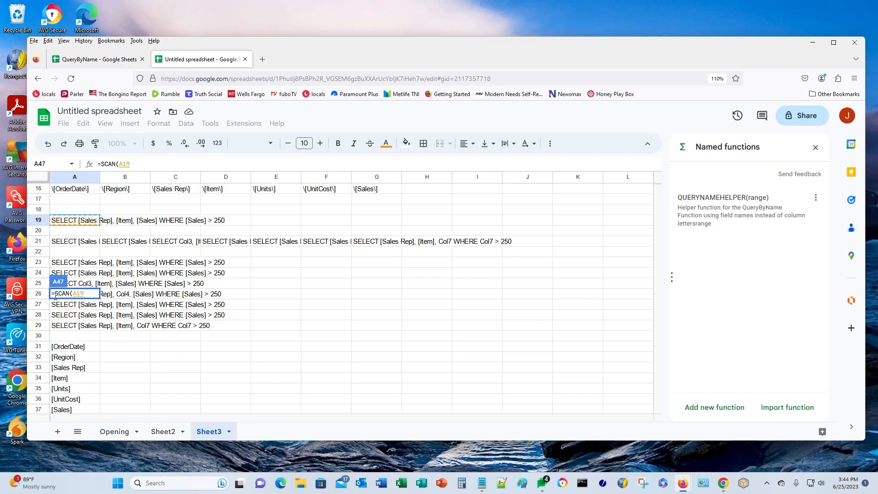
type(",")
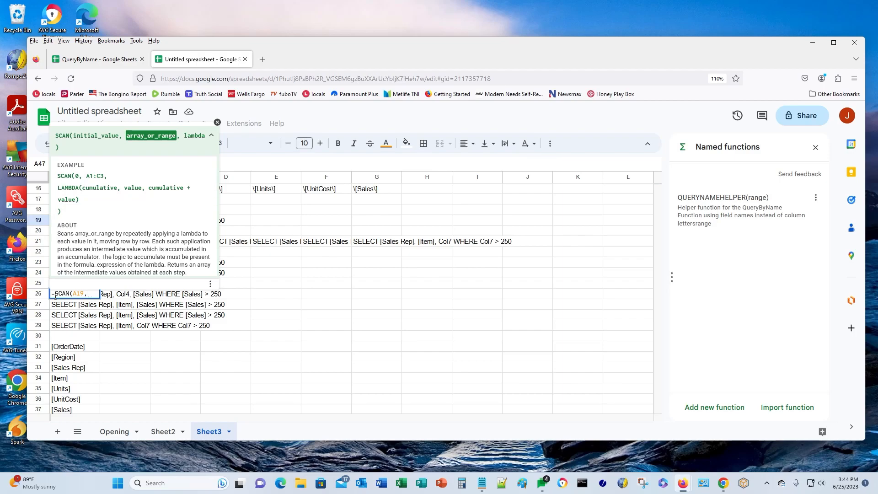
type(" A1")
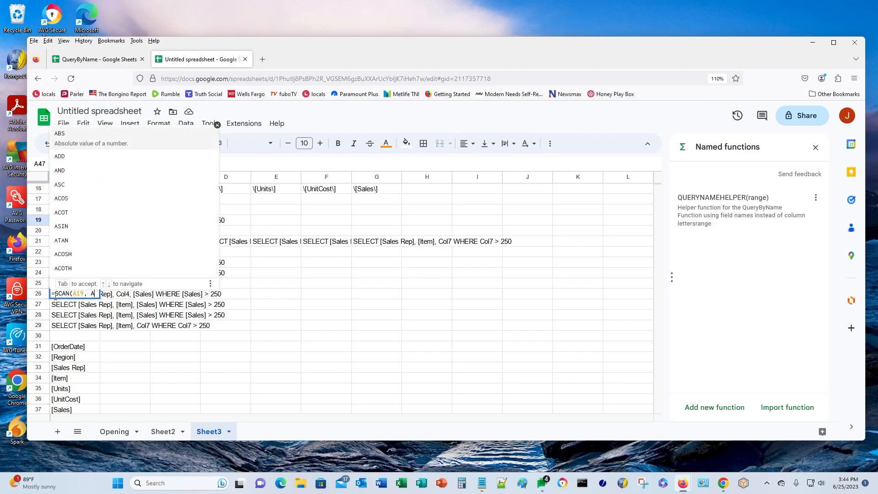
type(":G1")
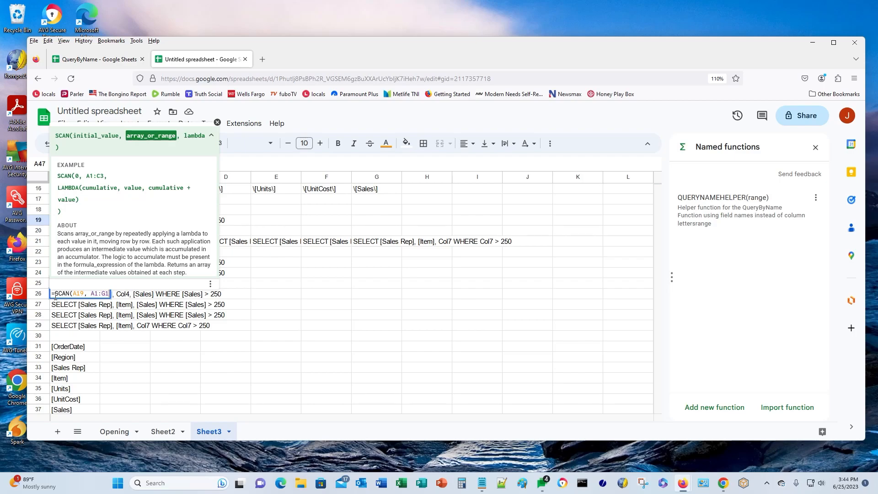
key("F4")
key("Left")
key("Left")
key("Left")
key("Left")
key("Left")
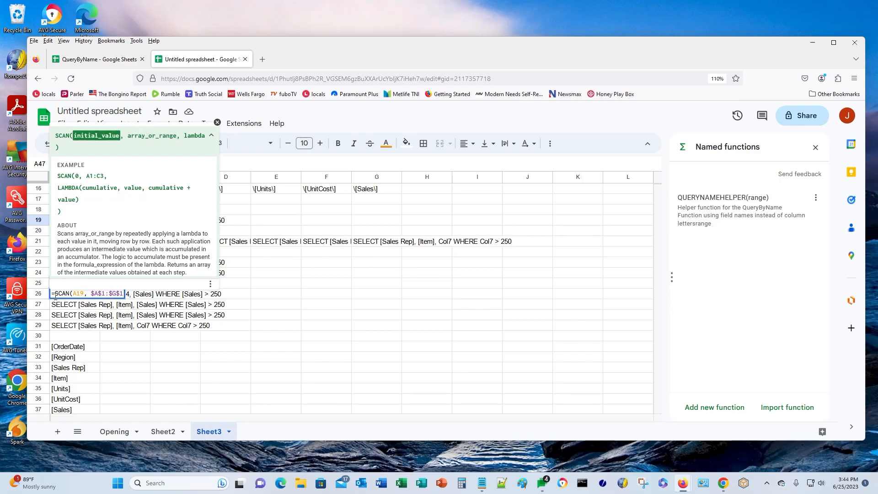
key("F4")
key("Right")
key("Right")
key("Right")
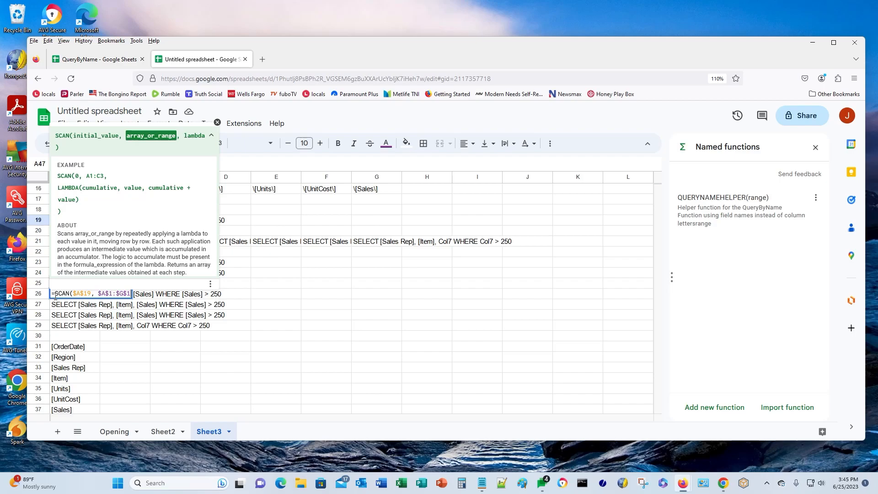
type(", LAM")
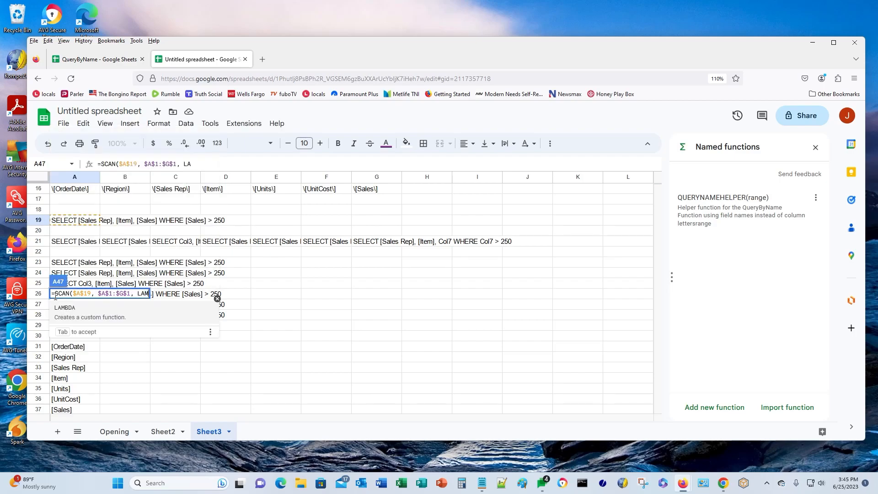
type("BDA(s")
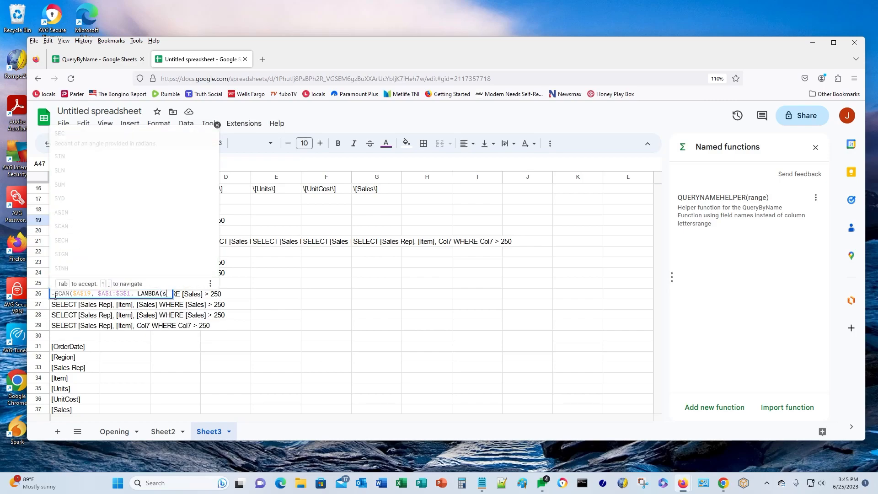
type("tr, curr")
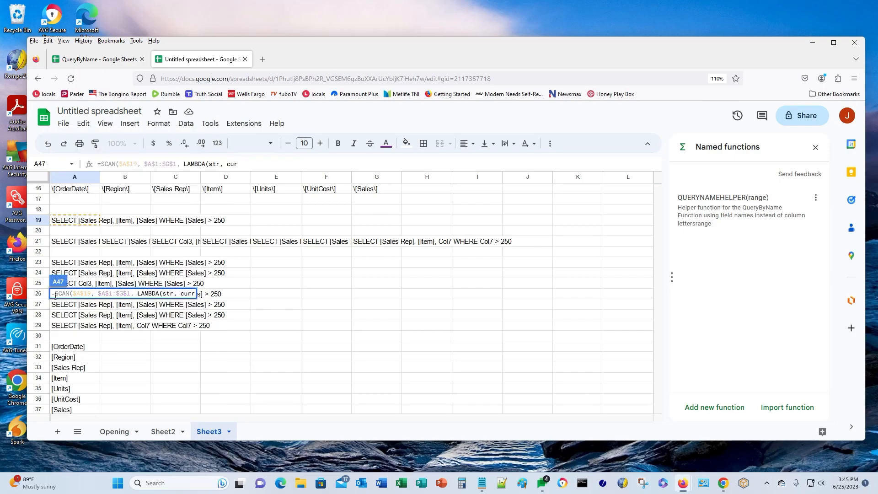
type("val,")
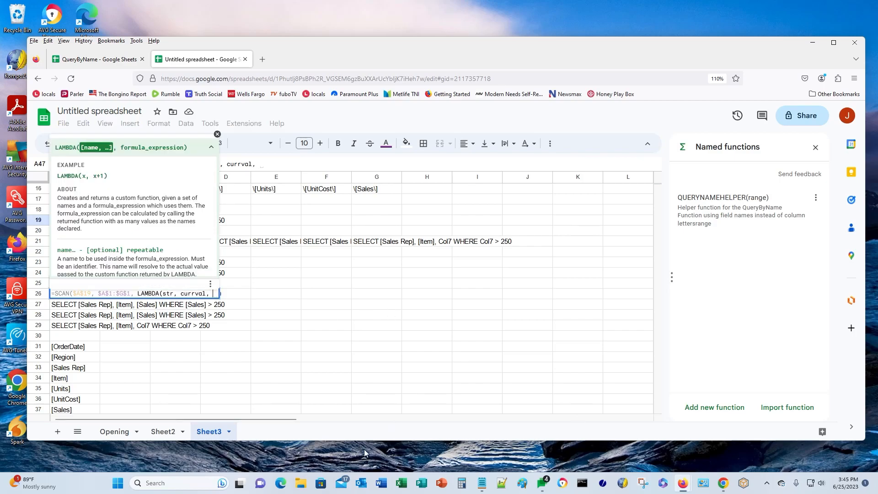
- Add SUBSTITUTE(str, with the first INDEX(QUERYNAMEHELPER($A$1:$G$1),1,1) lookup copied from Notepad
left_click(482, 483)
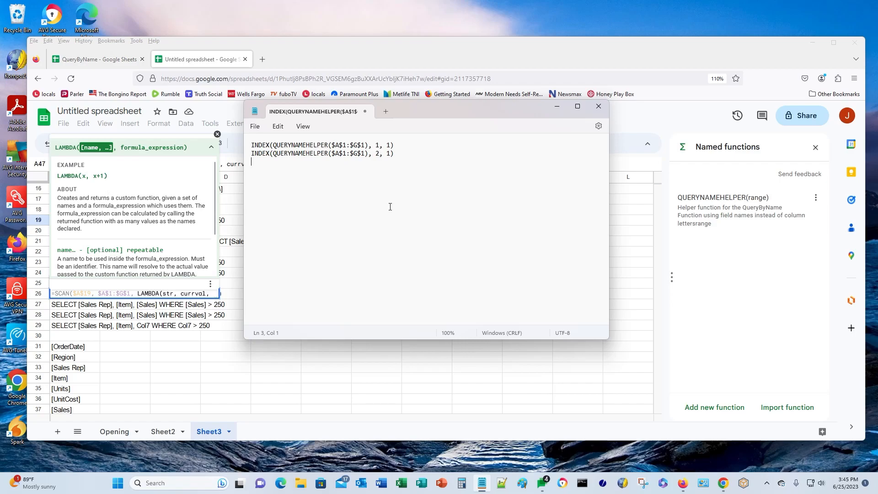
left_click_drag(251, 145, 394, 146)
key("ctrl+c")
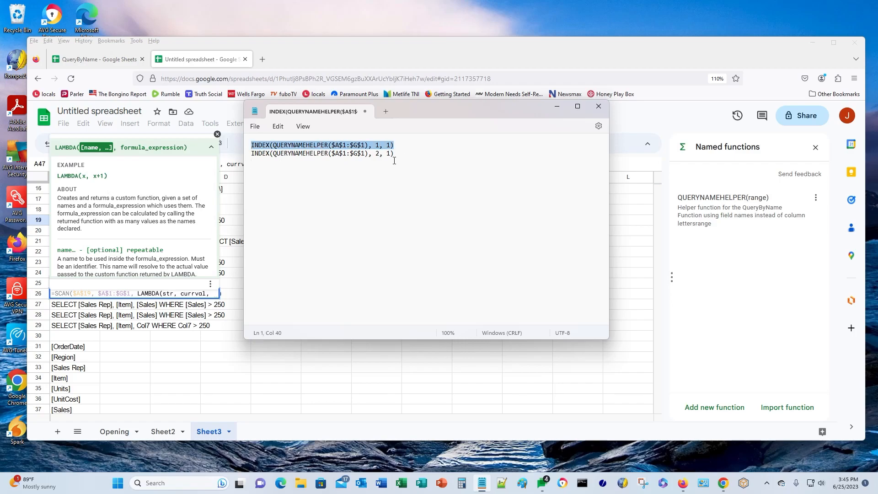
left_click(211, 56)
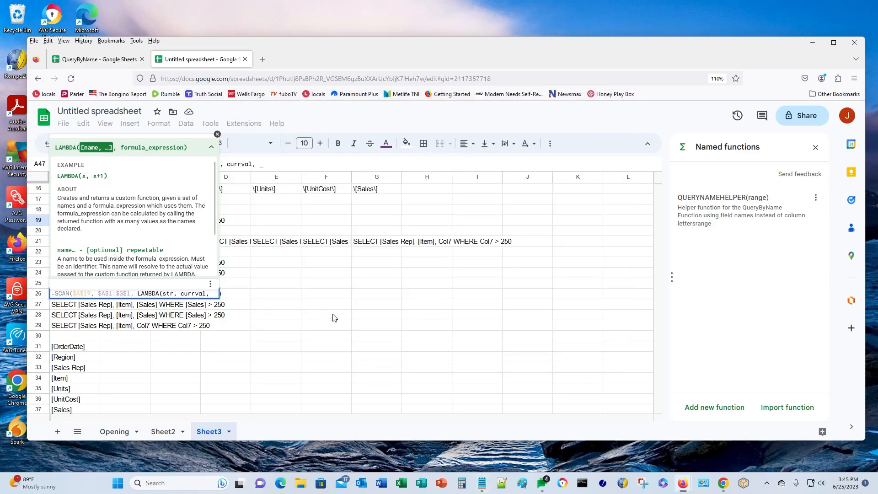
type("SUBS")
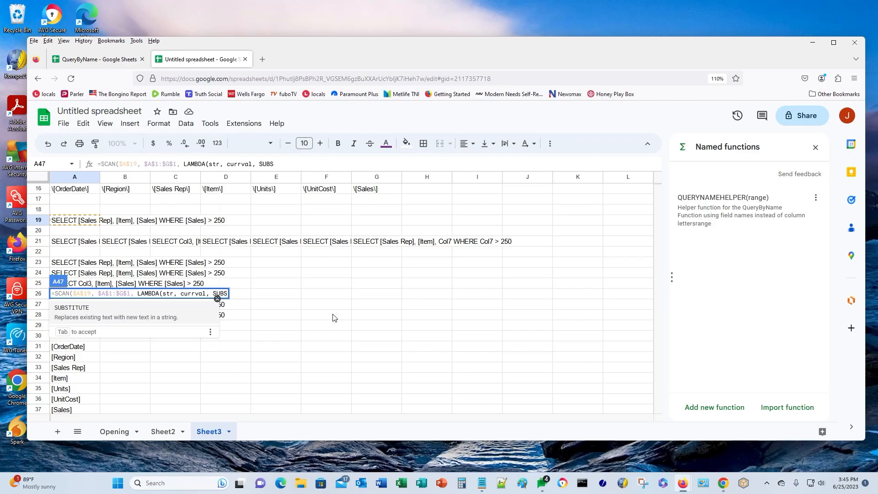
type("TITUTE(")
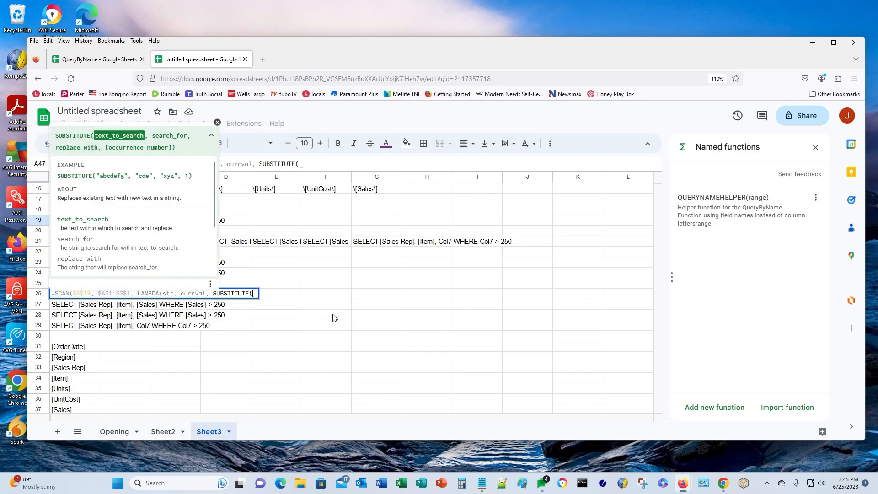
type("str")
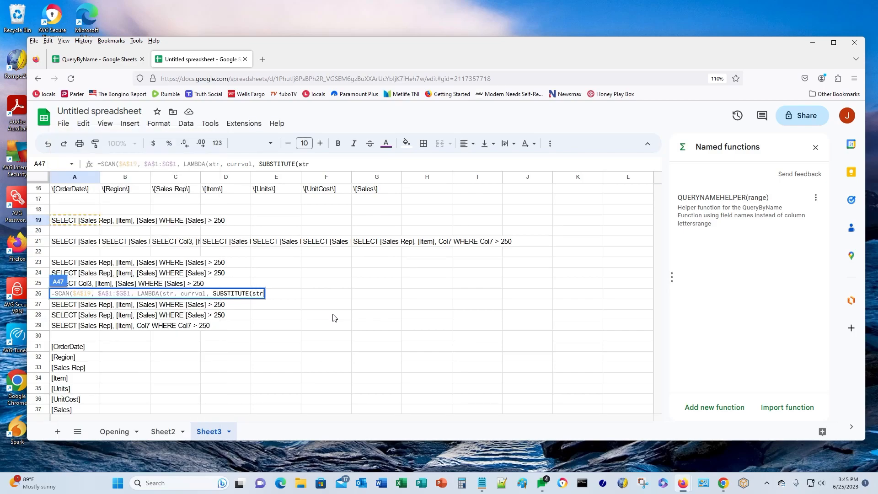
type(",")
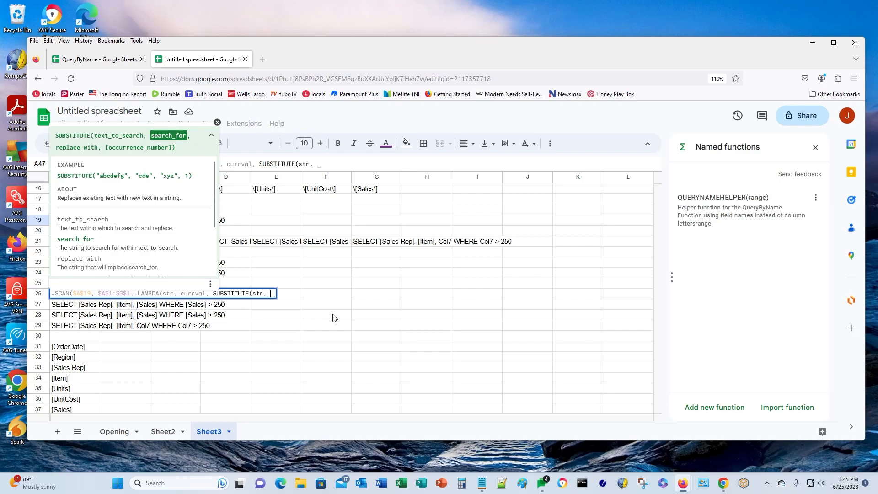
key("ctrl+v")
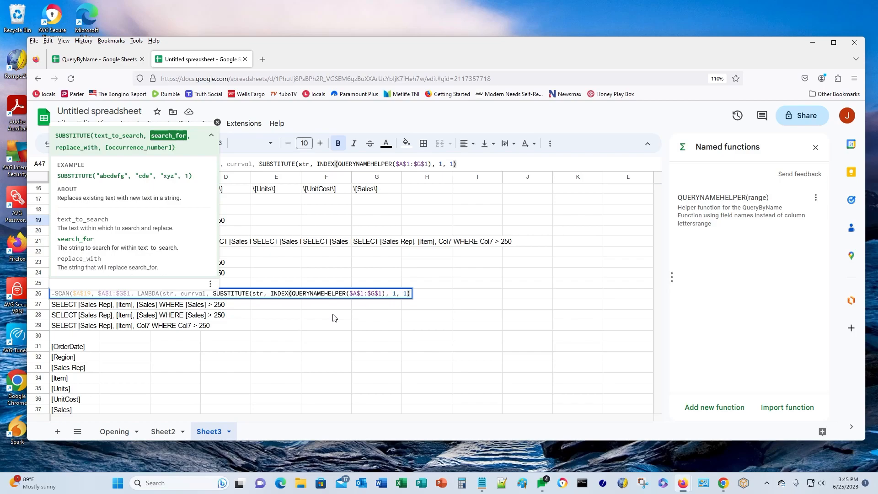
type(", 1m")
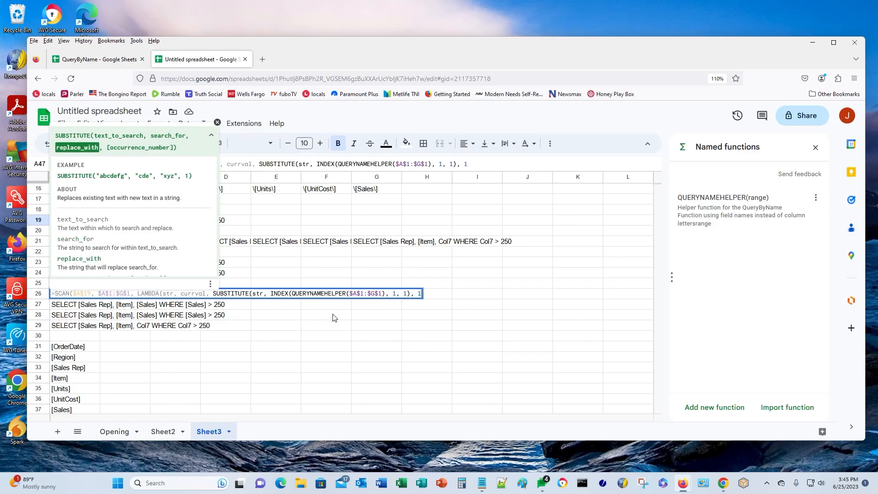
key("BackSpace")
key("BackSpace")
key("BackSpace")
key("BackSpace")
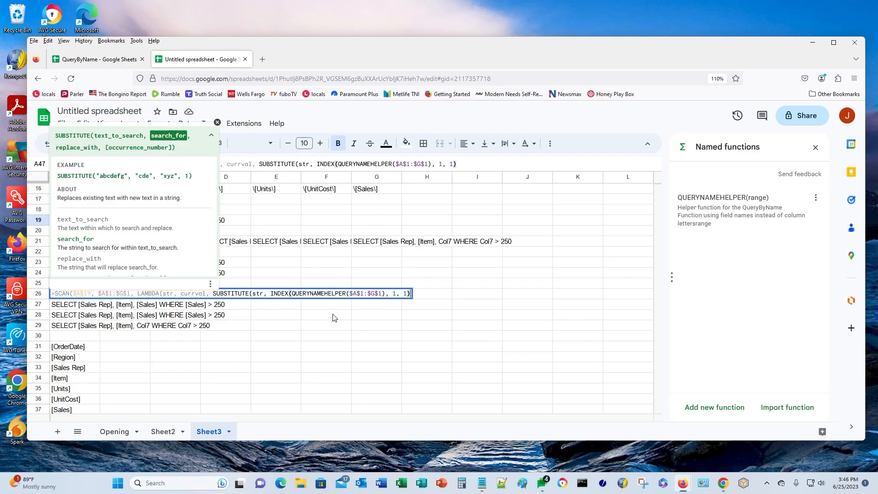
type(",")
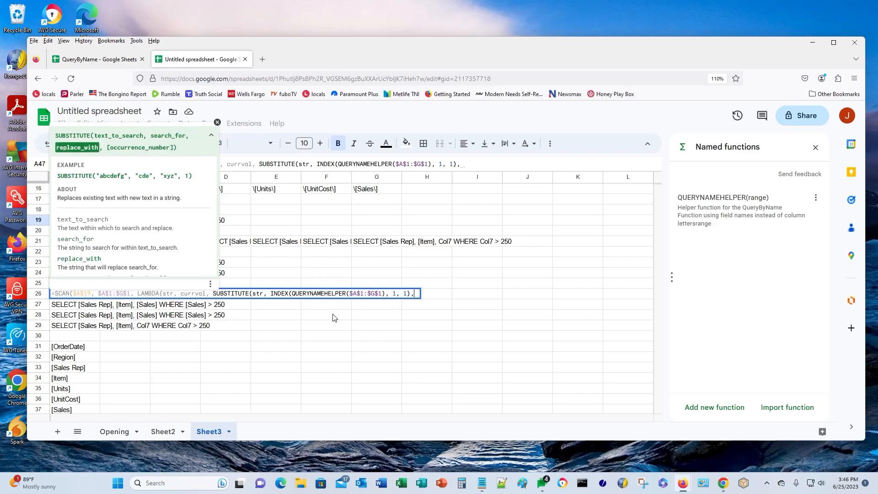
- Paste the second INDEX(...,2,1) lookup, close the brackets and commit A47's SCAN formula
left_click(481, 485)
key("Down")
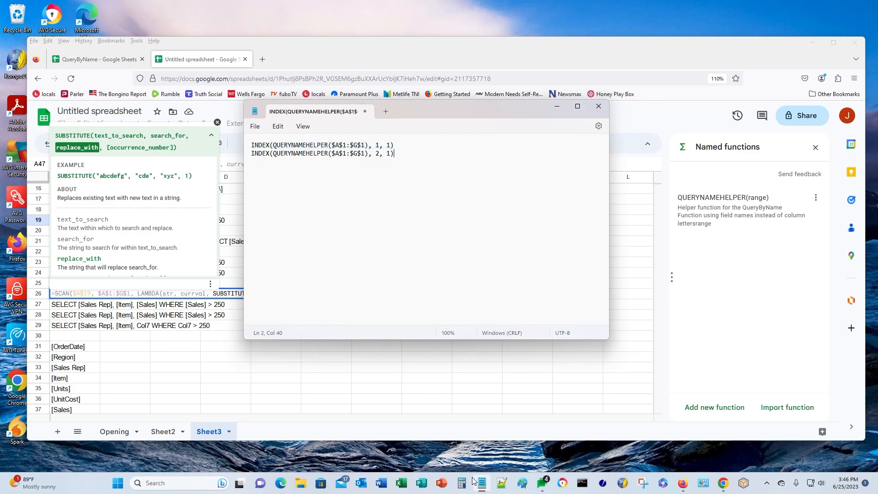
key("shift+Home")
key("ctrl+c")
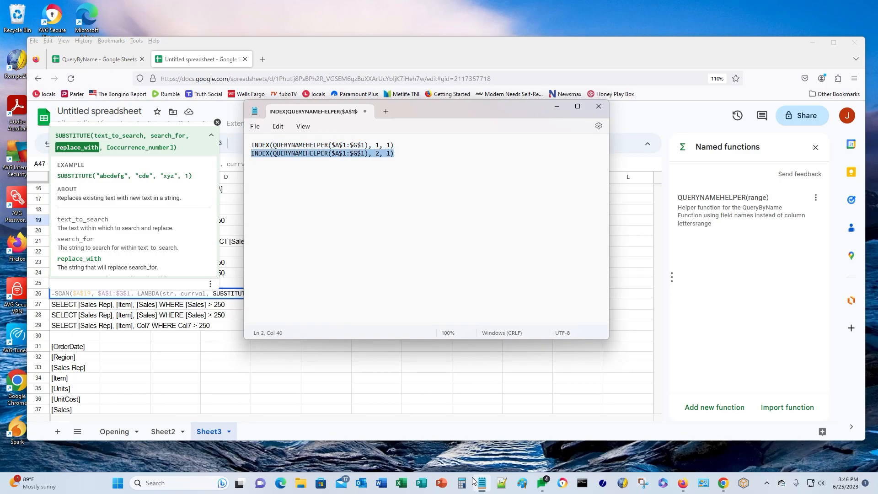
left_click(187, 62)
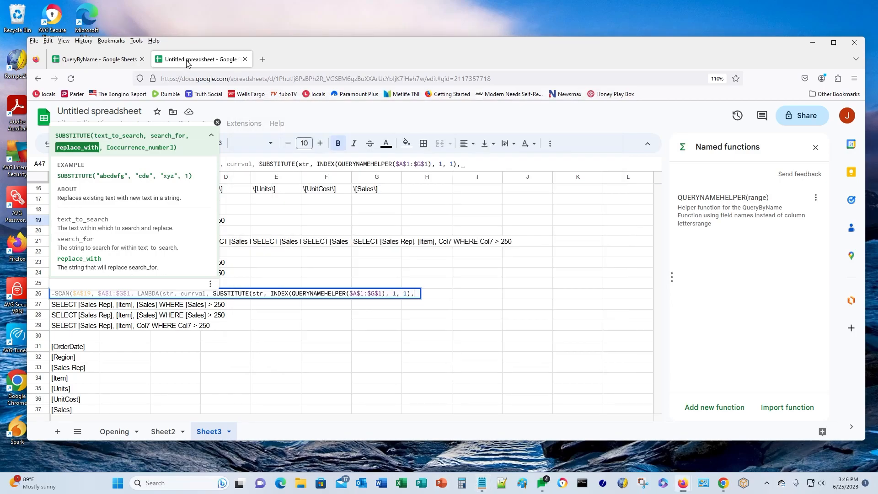
key("ctrl+v")
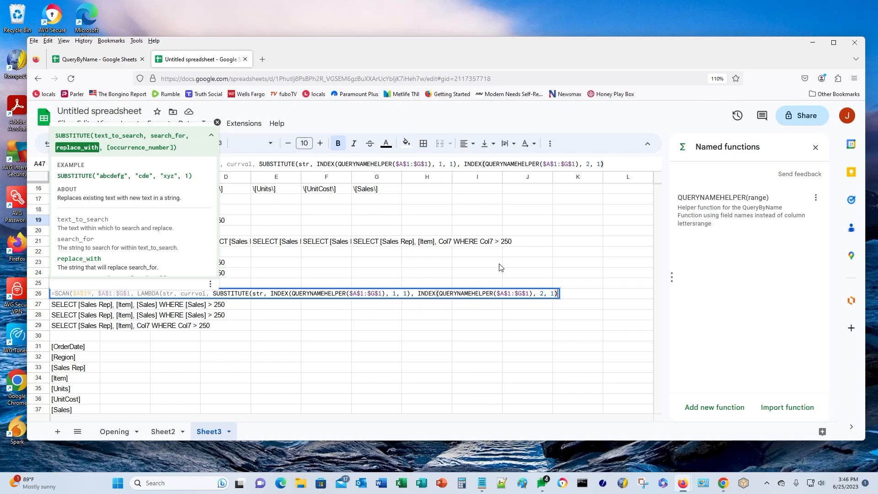
type("))")
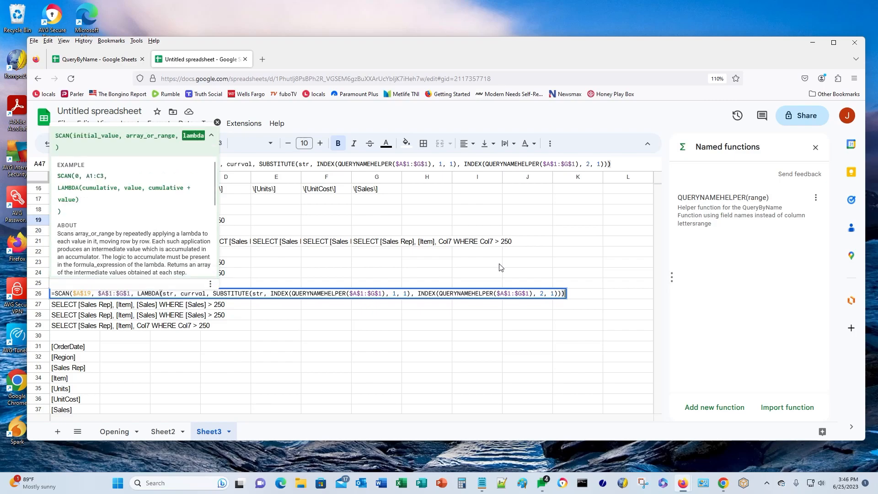
type(")")
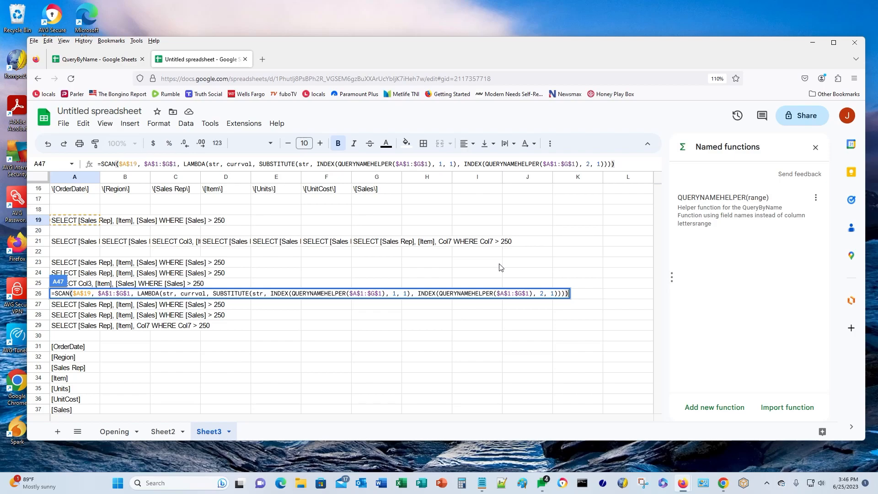
key("Return")
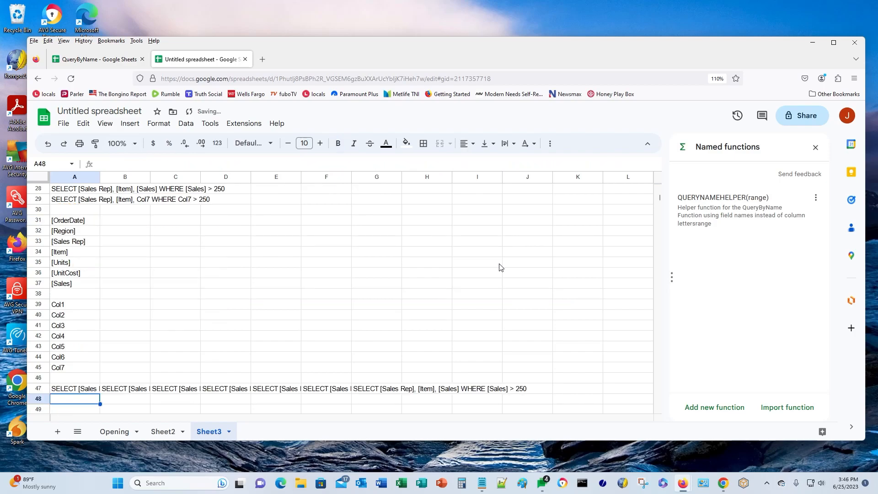
- Copy the SCAN formula from A47 and paste it into cell A49
scroll(490, 256, "down", 2)
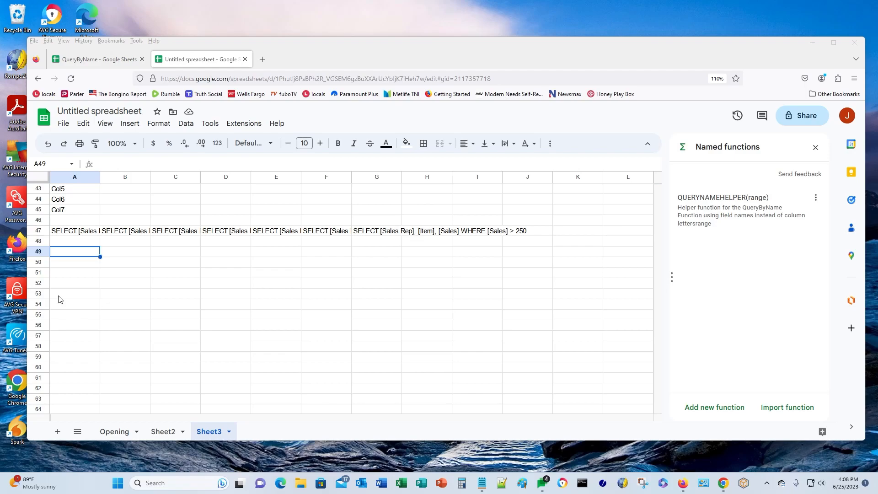
left_click(63, 234)
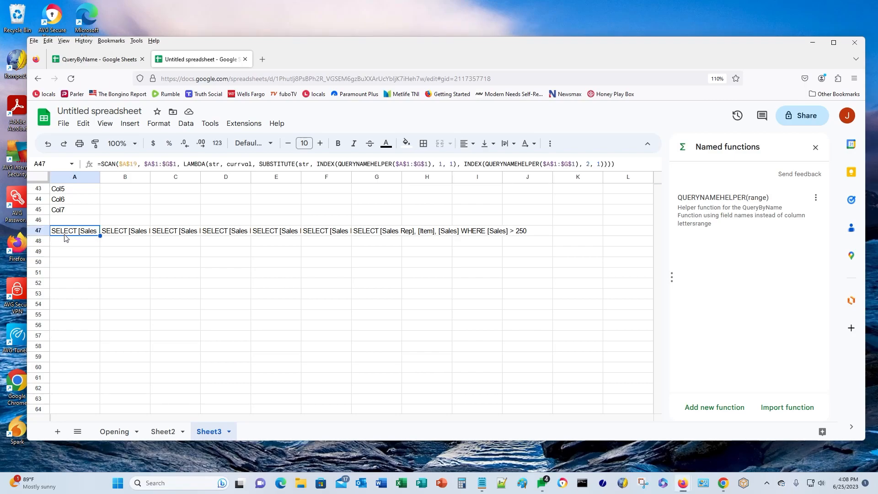
key("Down")
key("Down")
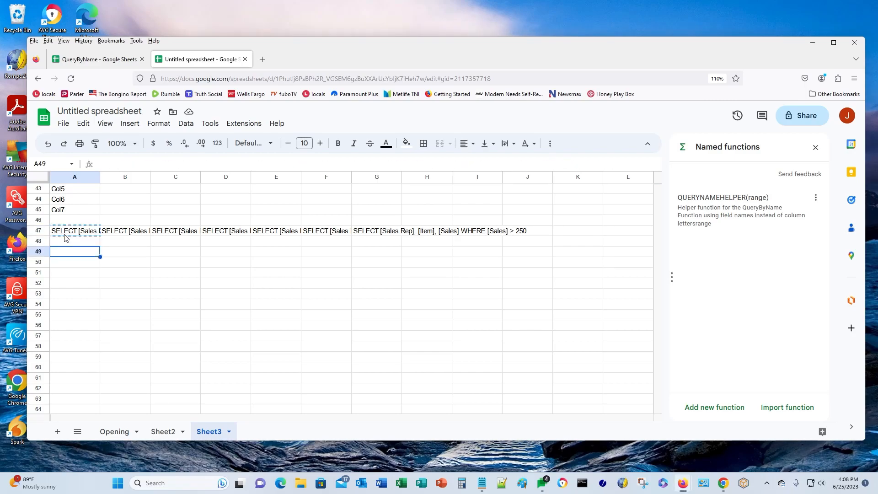
type("=SCAN($A$19, $A$1:$G$1, LAMBDA(str, curval, SUBSTITUTE(str, INDEX(QUERYNAMEHELPER($A$1:$G$1), 1, 1), INDEX(QUERYNAMEHELPER($A$1:$G$1), 2, 1))))")
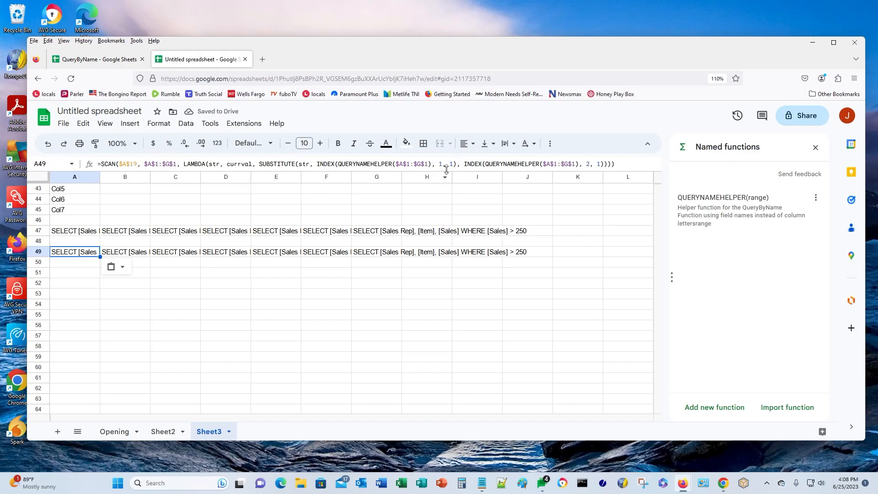
- In A49, replace the first INDEX's column value 1 with COLUMN(currval)
key("F2")
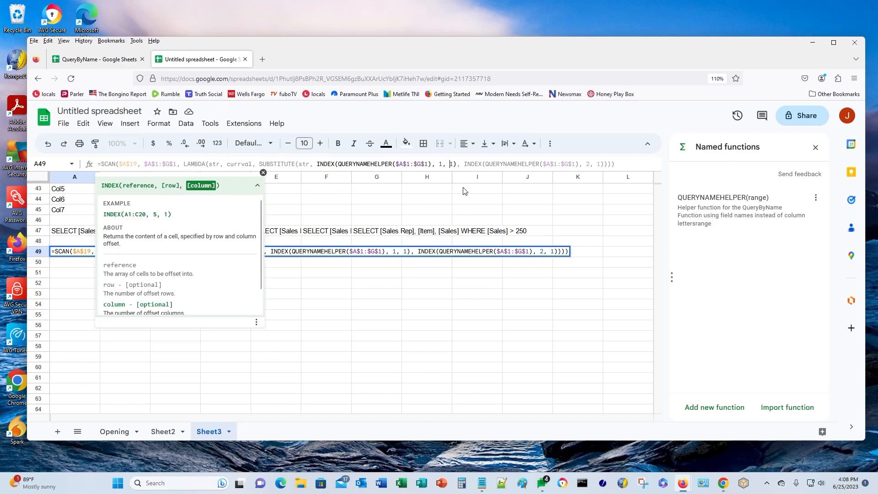
key("Delete")
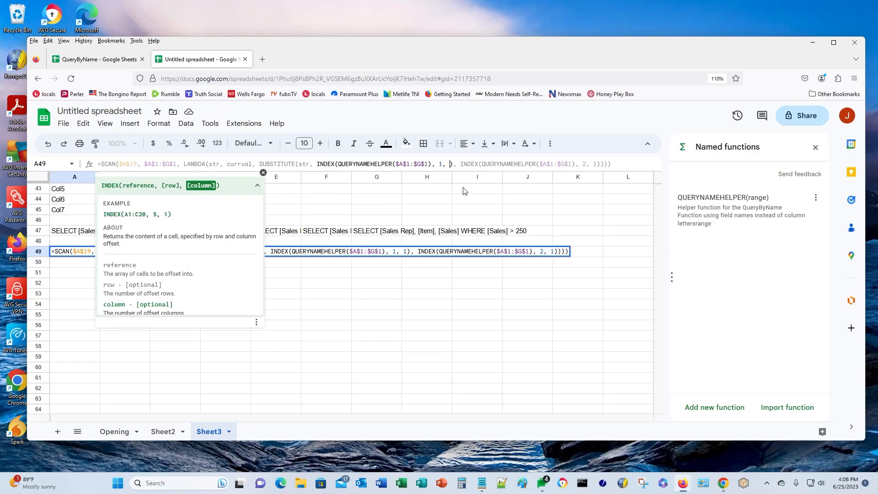
type("COLUMN(")
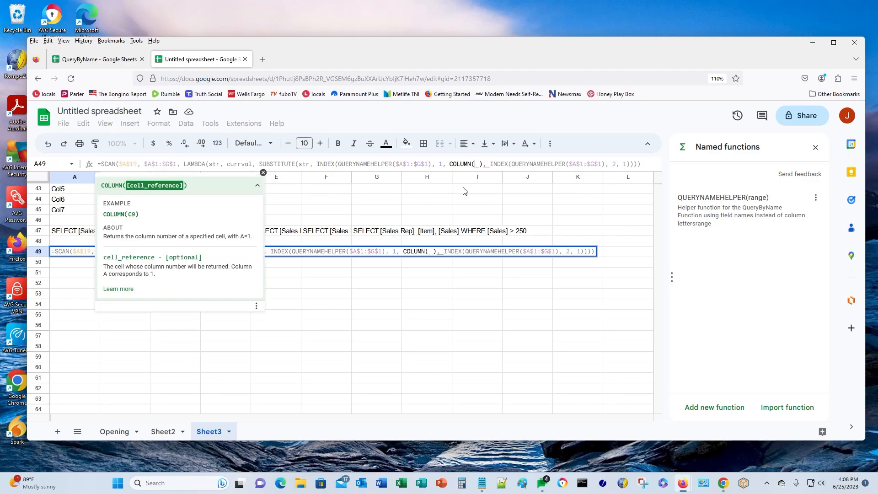
type("currval")
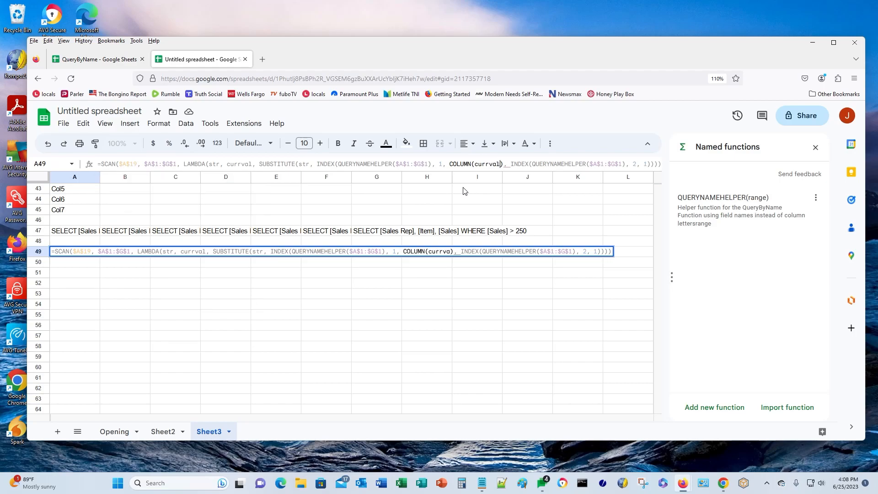
type(")")
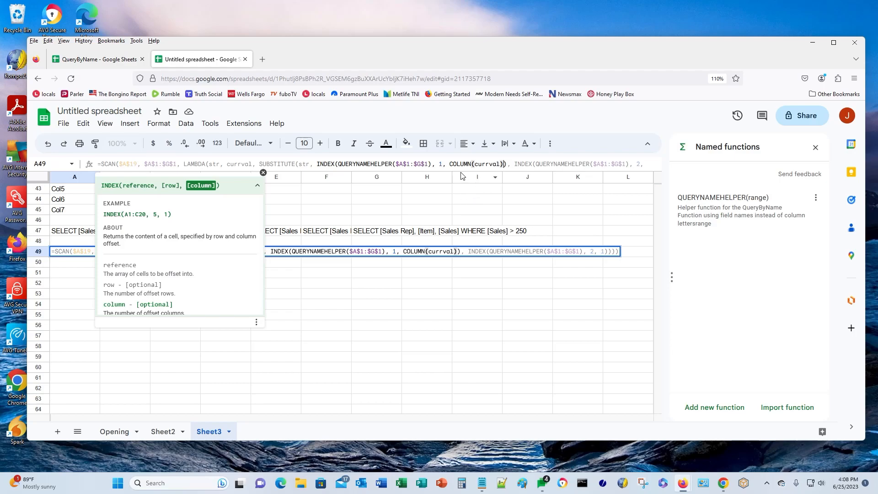
- Replace the second INDEX's column value with COLUMN(currval), giving SELECT Col3, Col4, Col7 WHERE Col7 > 250
left_click_drag(462, 170, 465, 192)
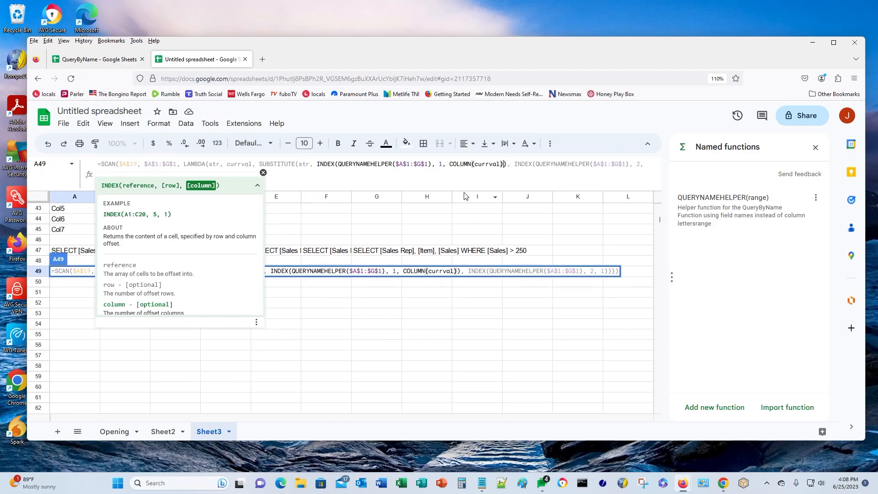
left_click(591, 166)
key("Down")
key("Left")
key("Left")
key("Left")
key("Left")
key("Left")
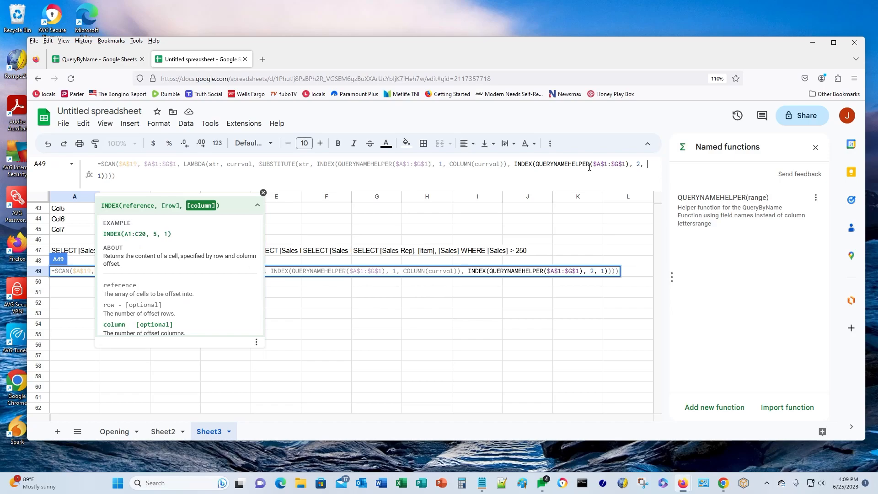
key("End")
type("COLUMN")
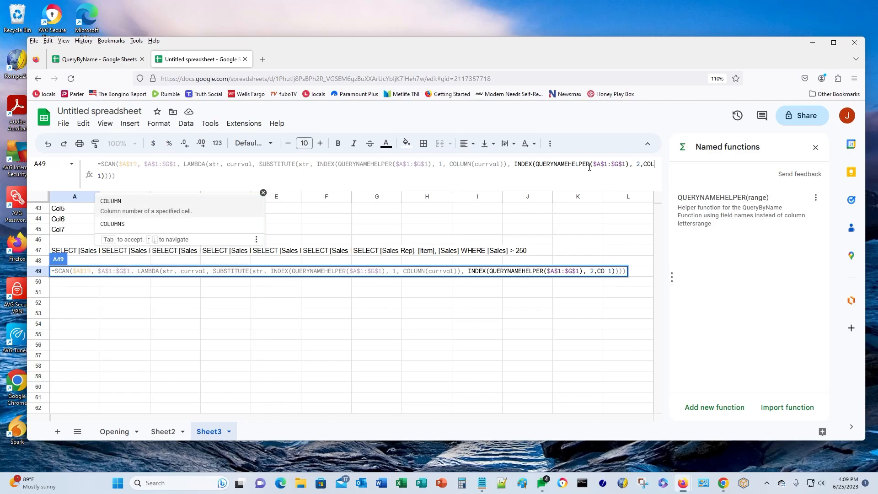
type("(")
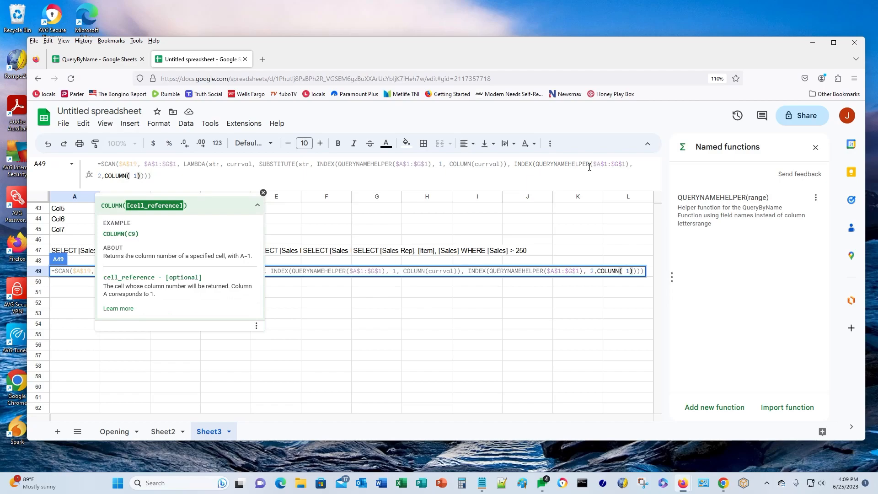
type("currval")
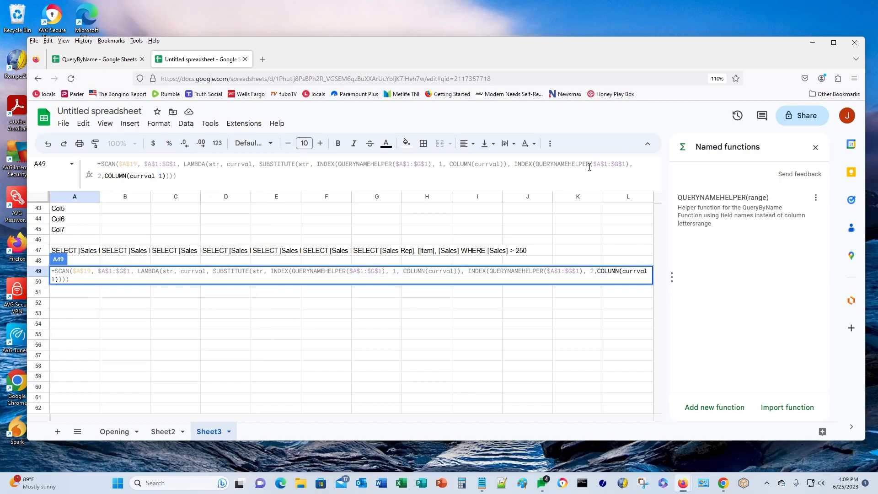
key("Delete")
key("Delete")
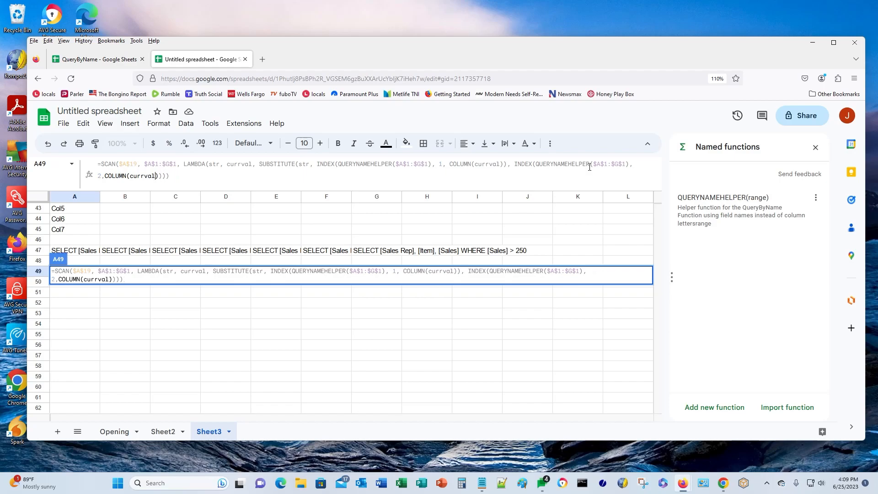
key("Return")
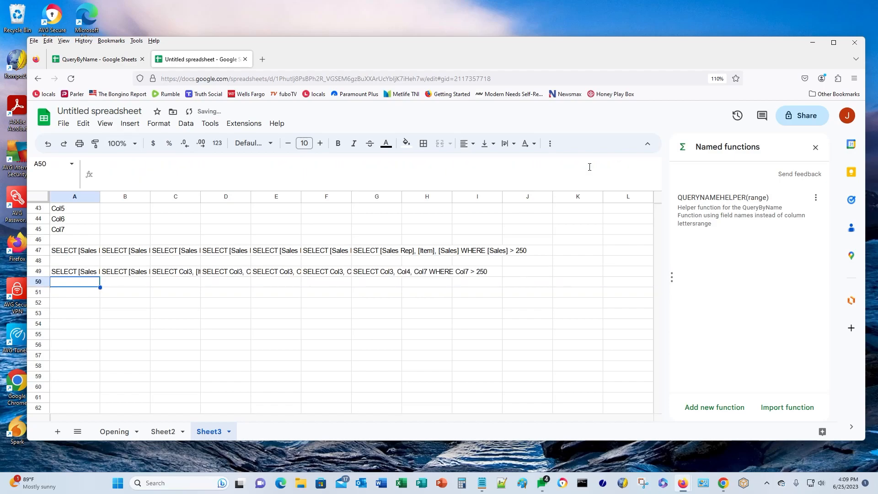
key("Up")
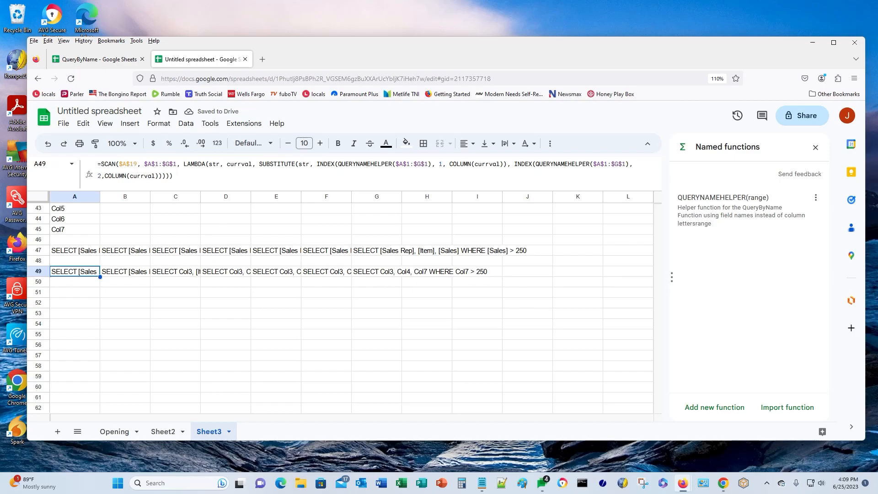
- Check G49's final string, then paste A49's COLUMN(currval) SCAN formula into A51
left_click(375, 274)
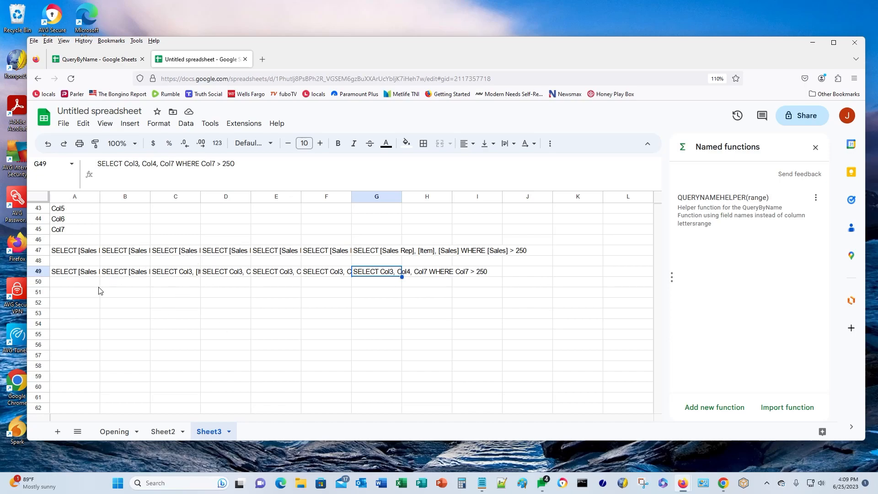
left_click(86, 275)
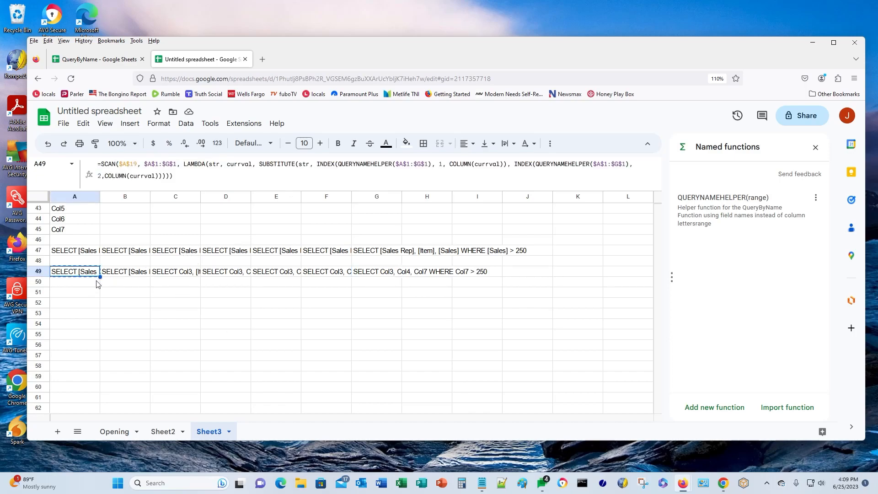
key("Down")
key("Down")
key("ctrl+v")
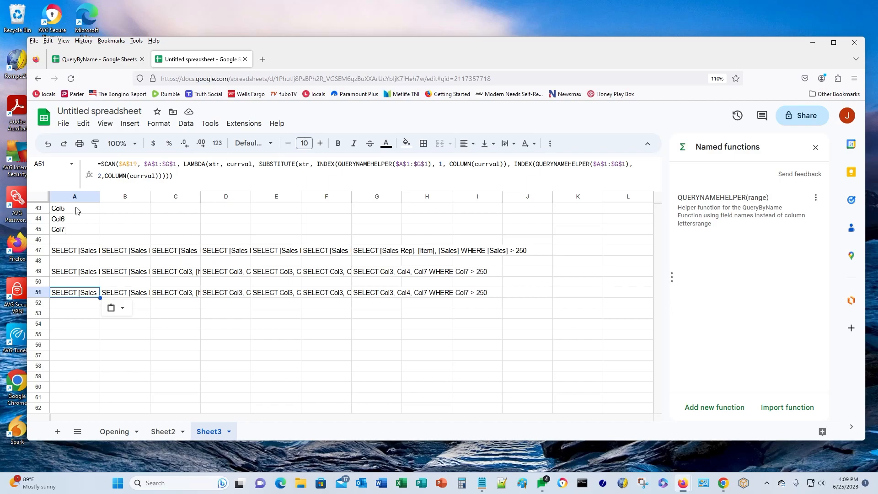
- Wrap A51's SCAN formula in INDEX(…, 1, 7) to return only the final SELECT string
left_click(98, 164)
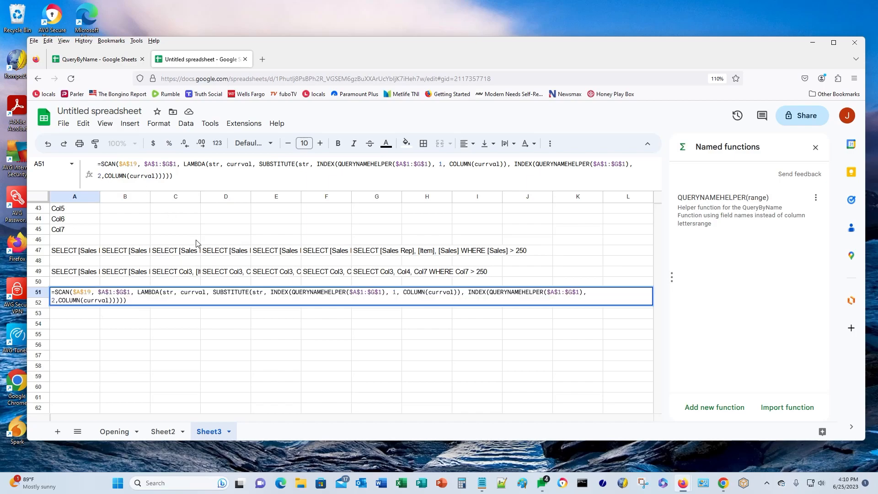
type("INDEX")
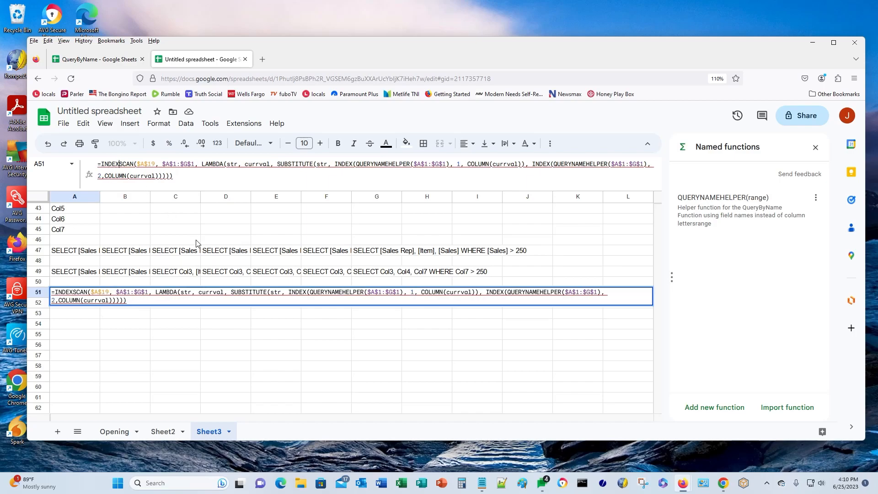
type("(")
key("Down")
key("End")
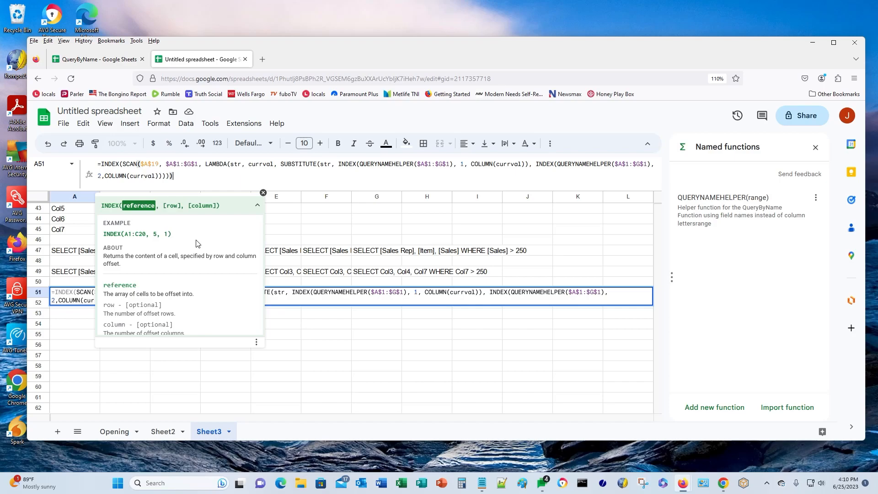
type("1")
key("BackSpace")
type(", 1")
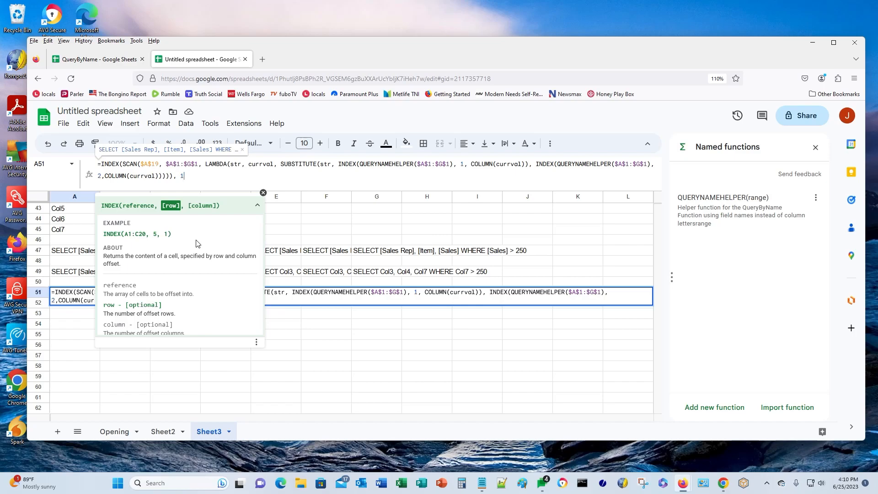
type(",")
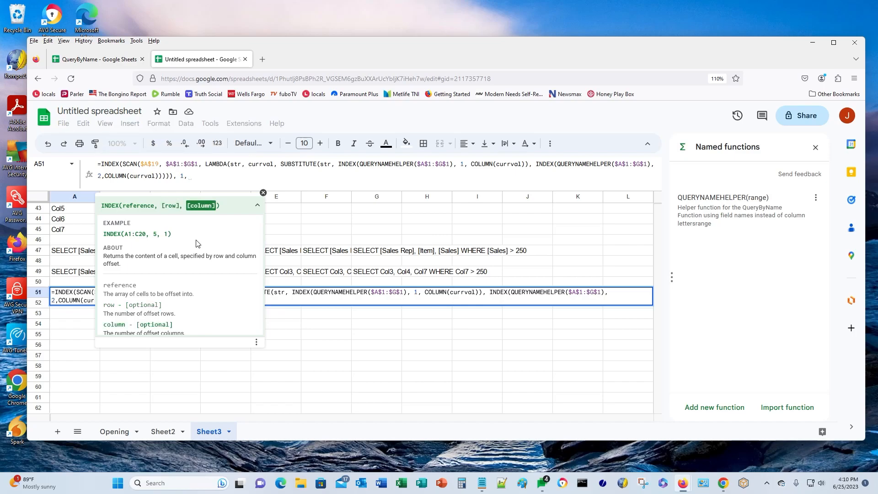
type("7")
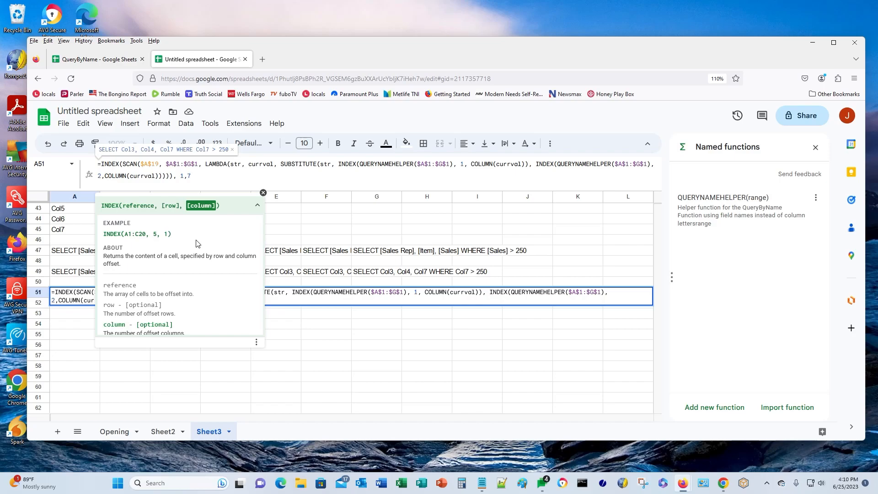
type(")")
key("Return")
key("Up")
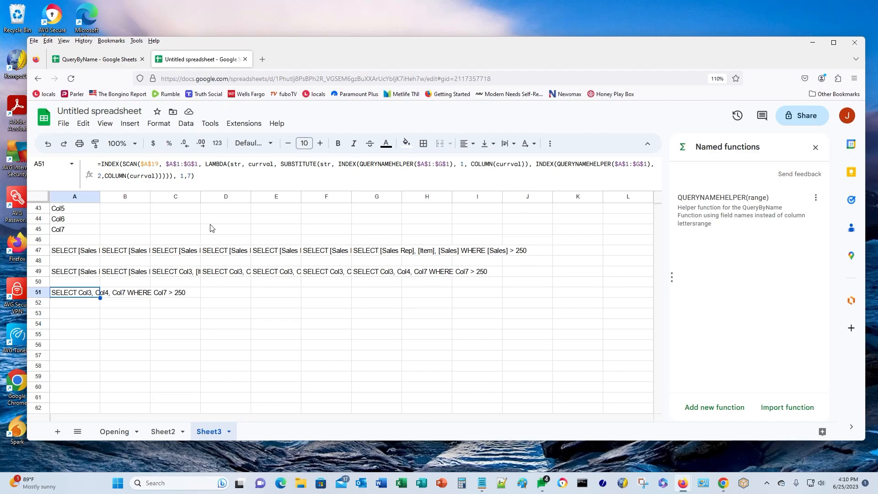
- Replace the fixed 7 in A51's INDEX with the absolute COLUMNS($A$1:$G$1)
left_click(191, 176)
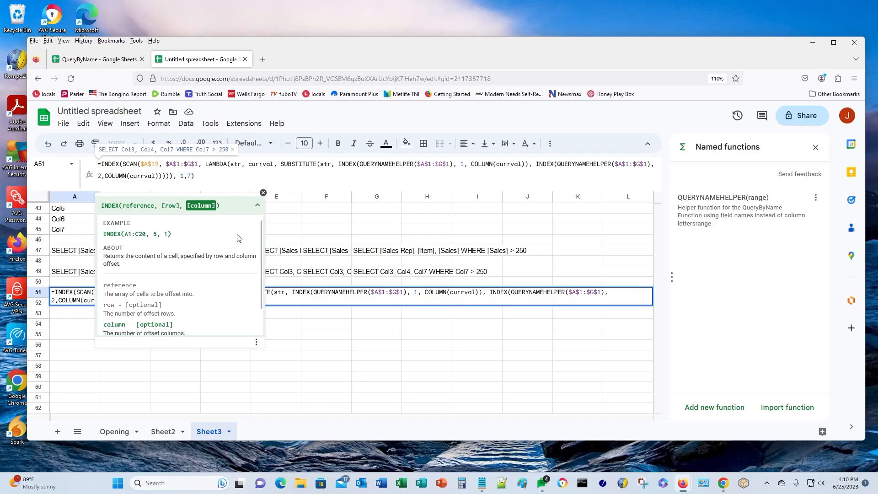
key("BackSpace")
type("1,")
type("COLUMNS")
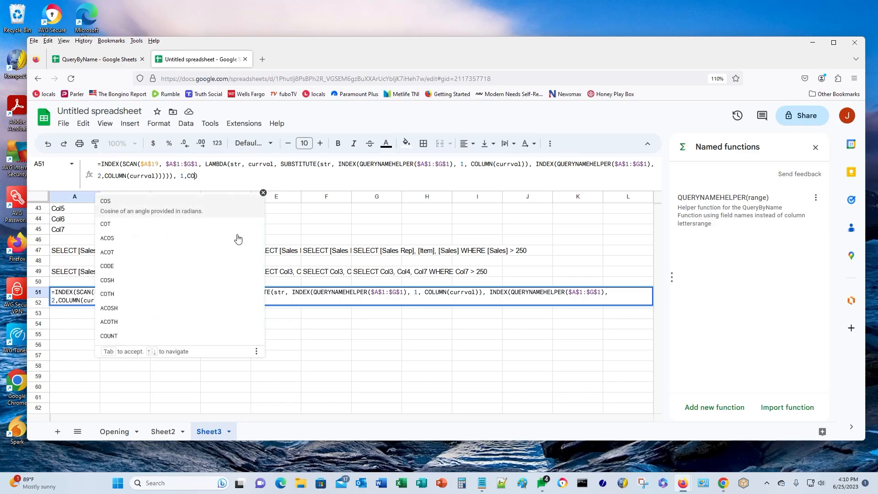
type("(")
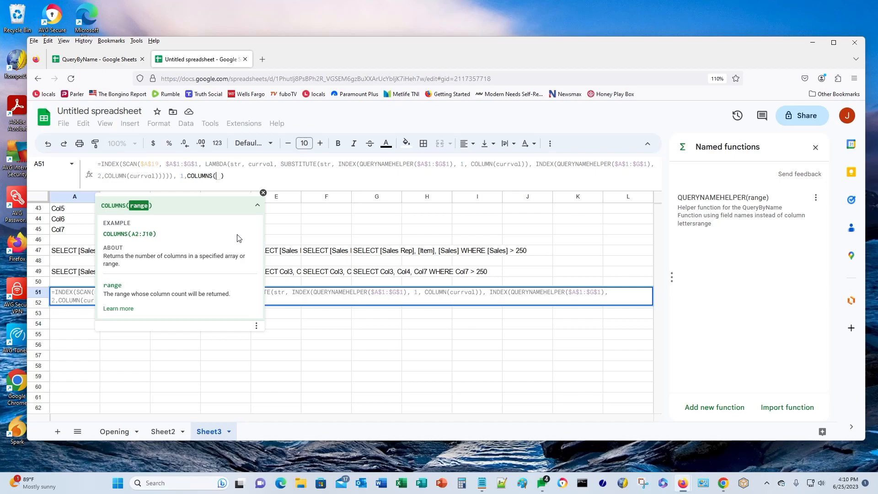
type("A1:g")
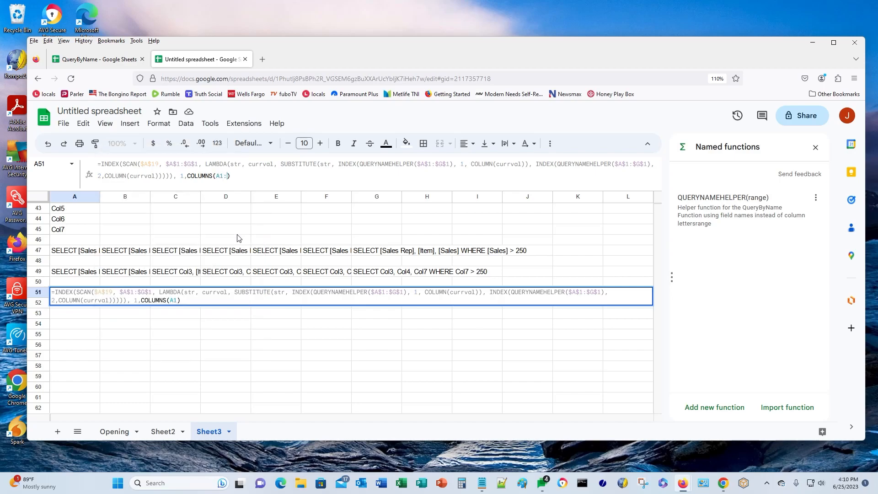
type("1")
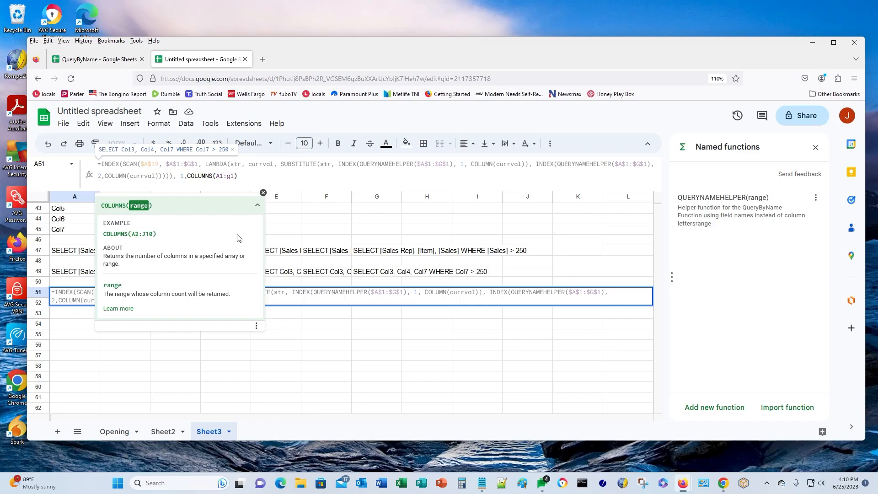
key("F4")
key("Return")
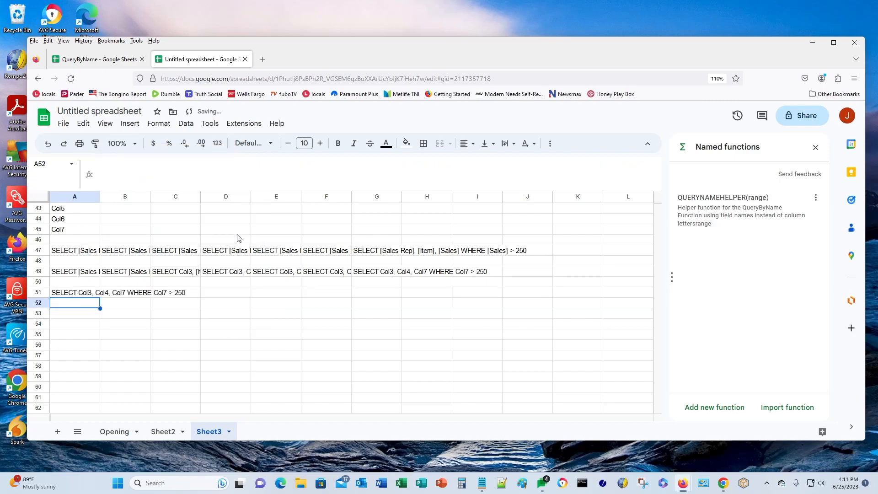
key("Up")
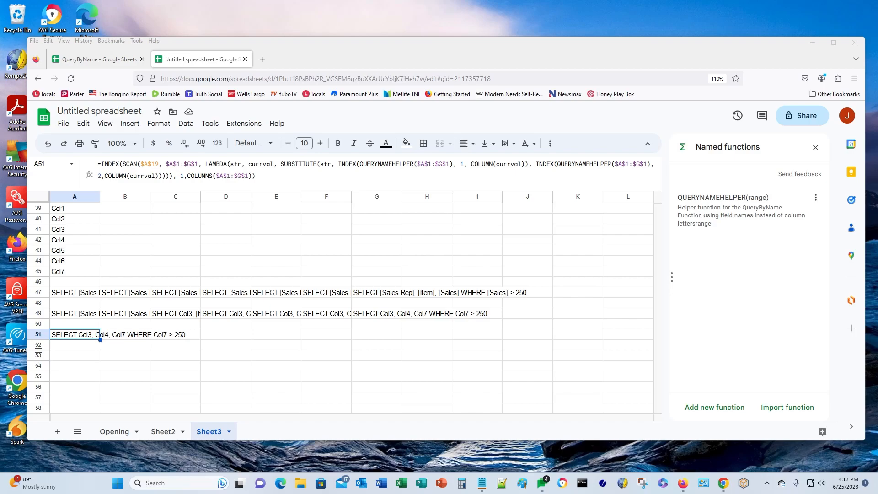
- Copy A51's full INDEX(SCAN(...)) formula text into Notepad, replacing the saved INDEX lines
left_click(257, 177)
left_click_drag(257, 176, 103, 160)
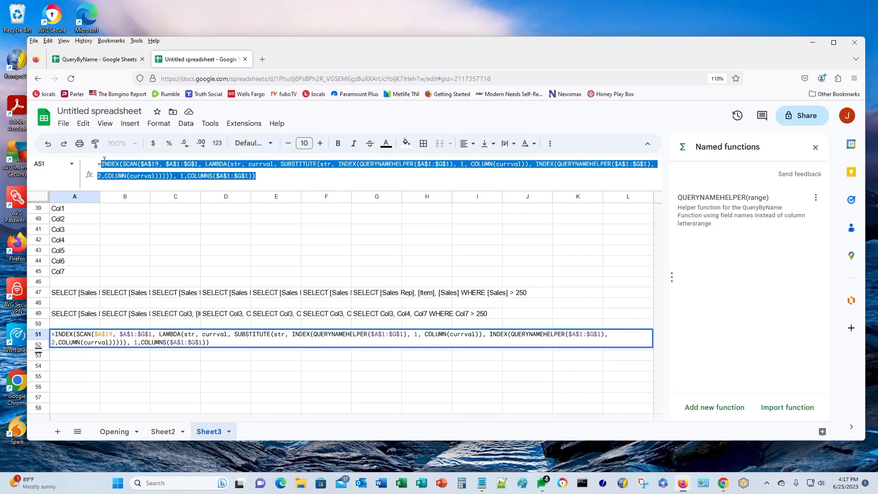
right_click(118, 166)
left_click(134, 213)
left_click(476, 477)
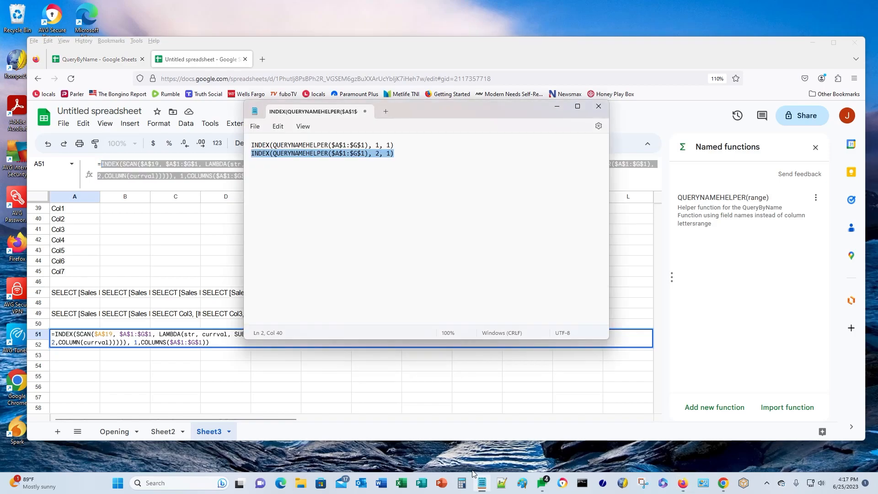
key("ctrl+a")
key("ctrl+v")
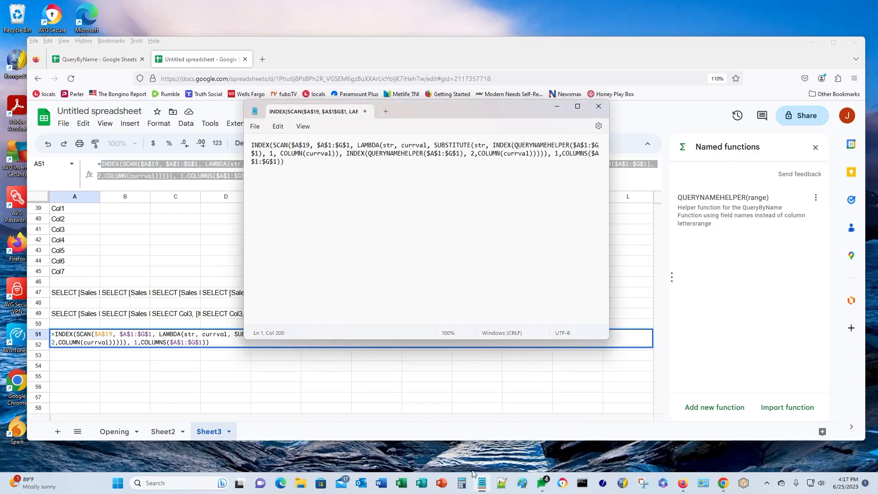
left_click(80, 368)
left_click(79, 360)
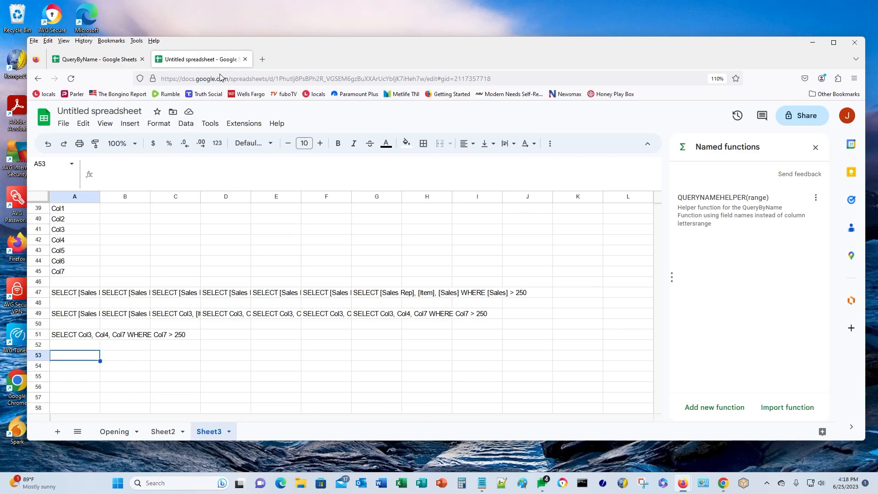
- Open the Data > Named functions panel and start a new named function
left_click(185, 125)
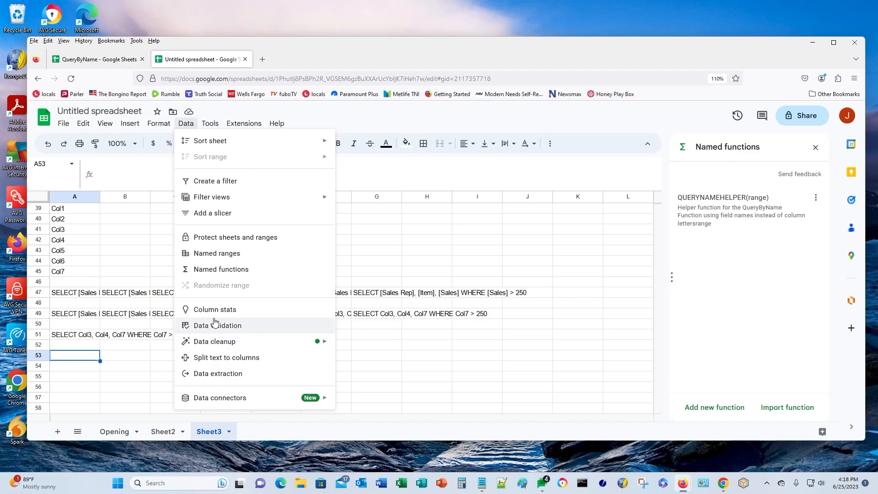
left_click(215, 270)
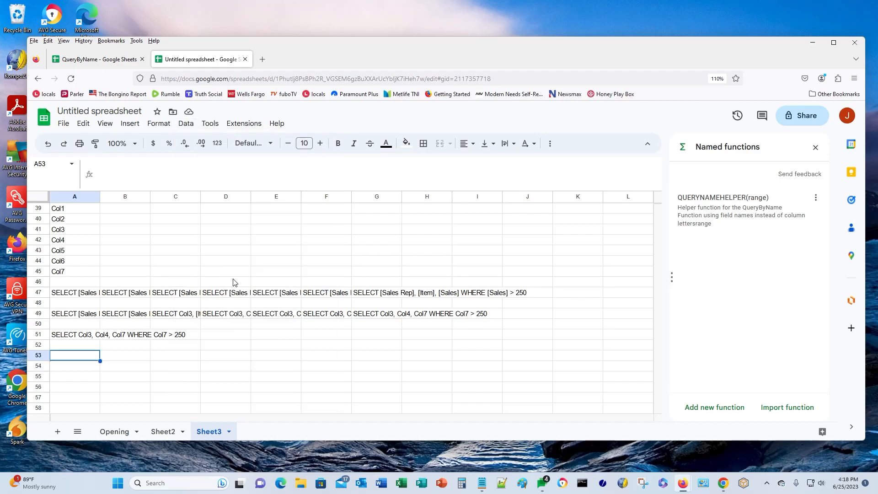
left_click(708, 409)
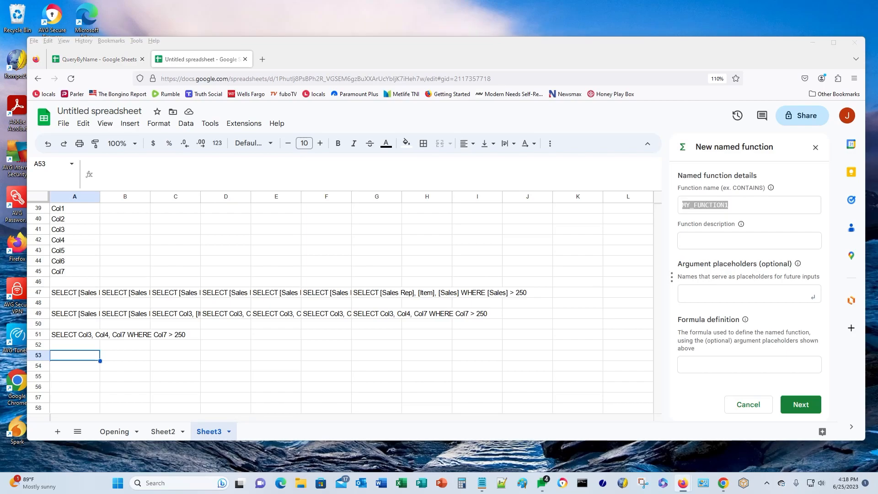
- Name the function QUERYBYNAME and paste in its description
left_click(747, 202)
double_click(748, 203)
key("ctrl+v")
left_click(739, 246)
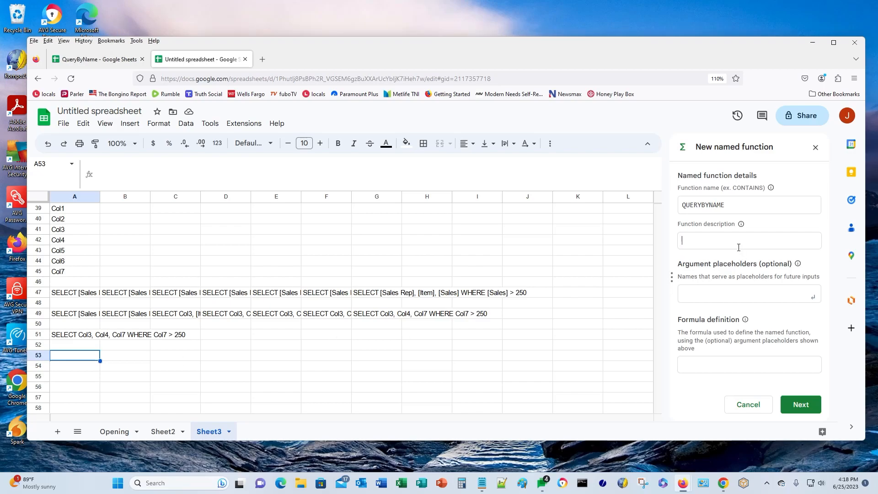
key("ctrl+v")
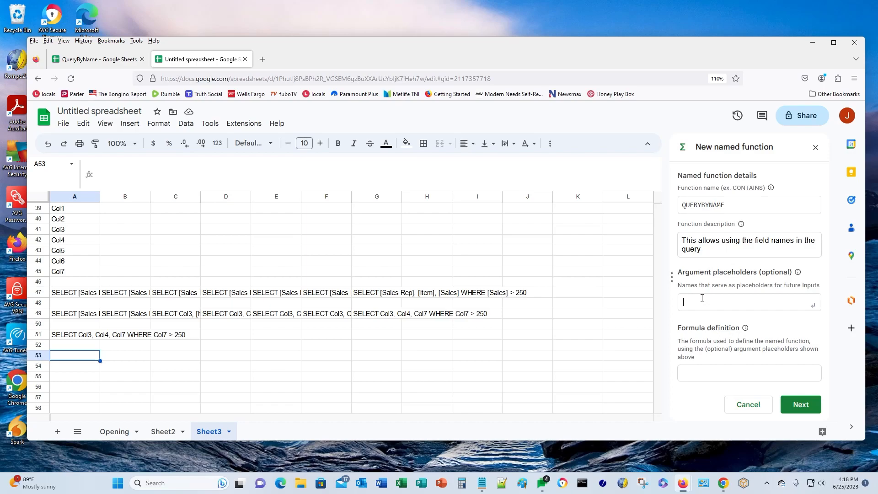
- Add the argument placeholders sql, headers and datarange
left_click(704, 300)
type("sql")
key("Return")
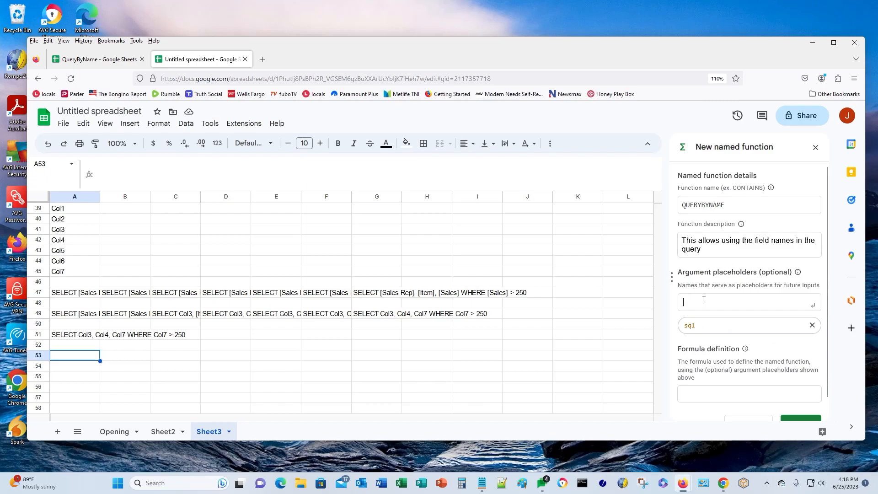
type("head")
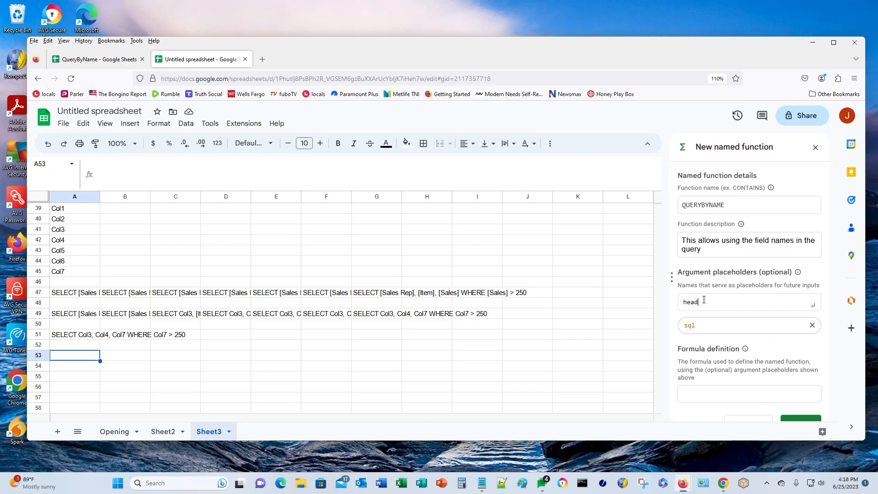
type("ers")
key("Return")
type("datarange")
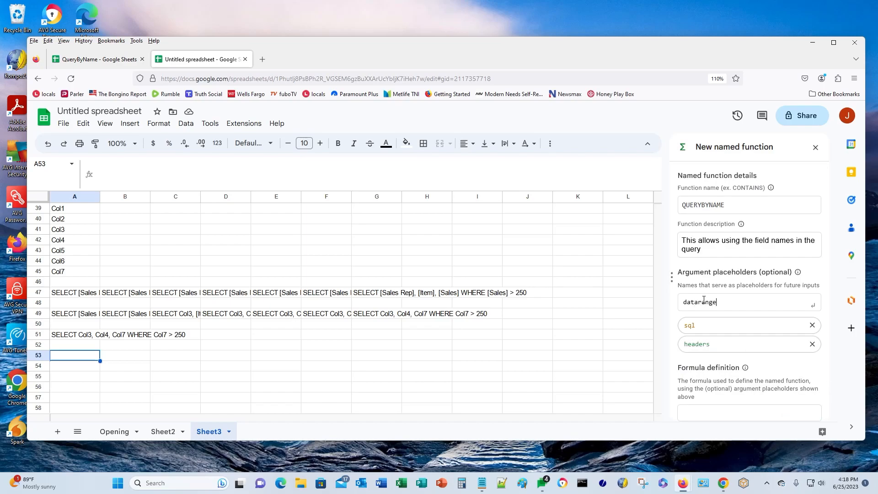
key("Return")
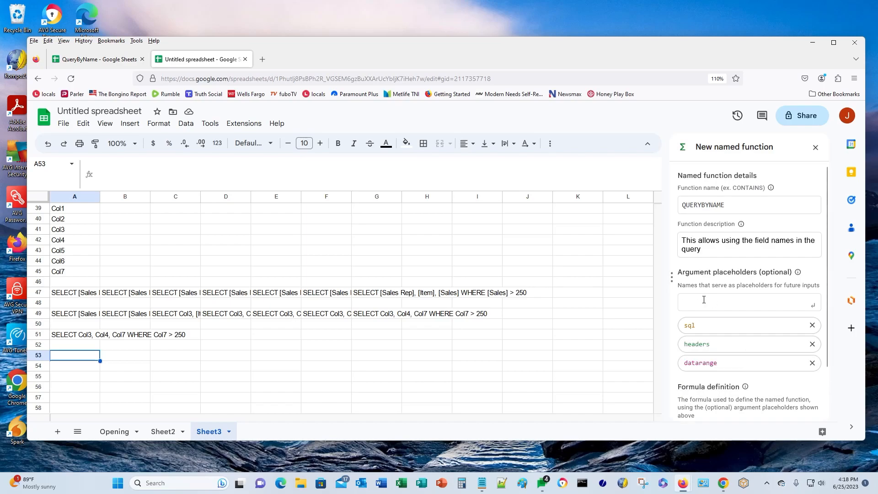
scroll(704, 270, "down", 2)
- Start the formula definition as =QUERY({datarange}, removing the wrongly pasted description text
left_click(689, 371)
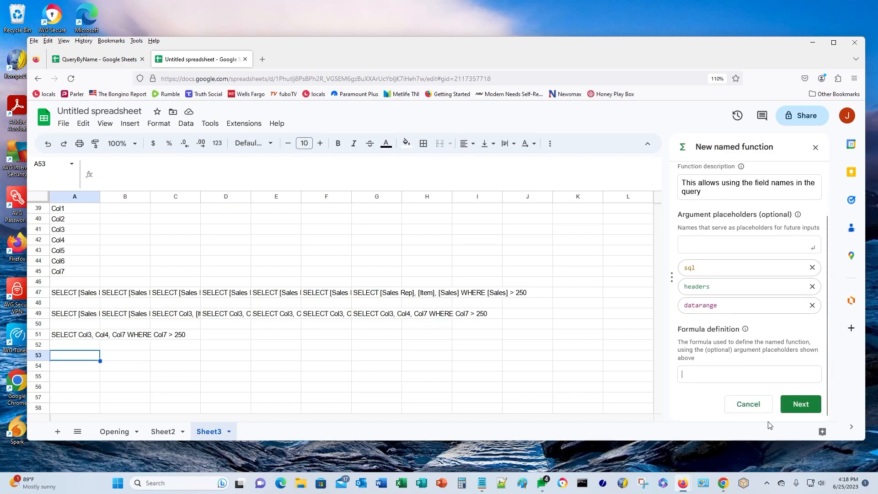
type("QU")
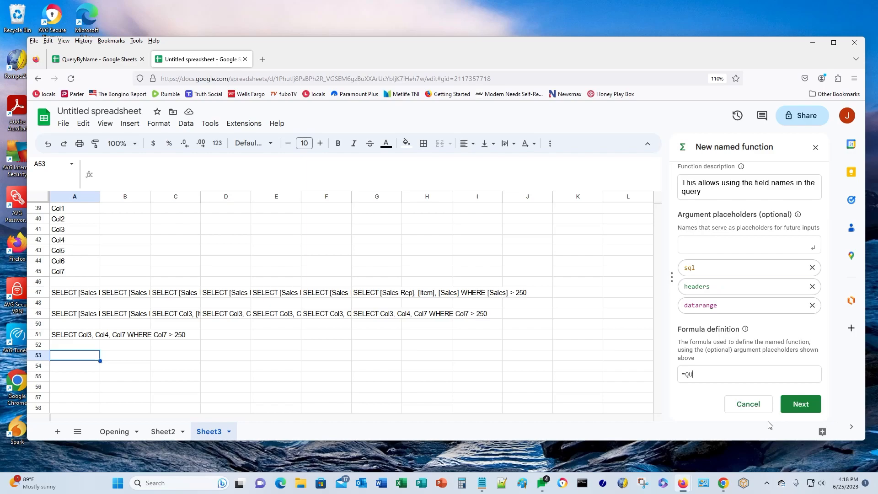
type("ERY(")
type("{datarange},")
key("ctrl+v")
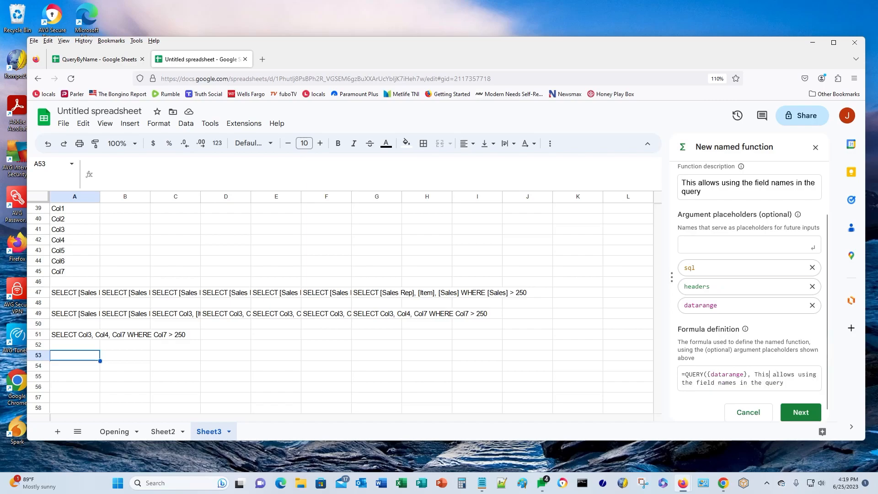
left_click_drag(755, 374, 784, 383)
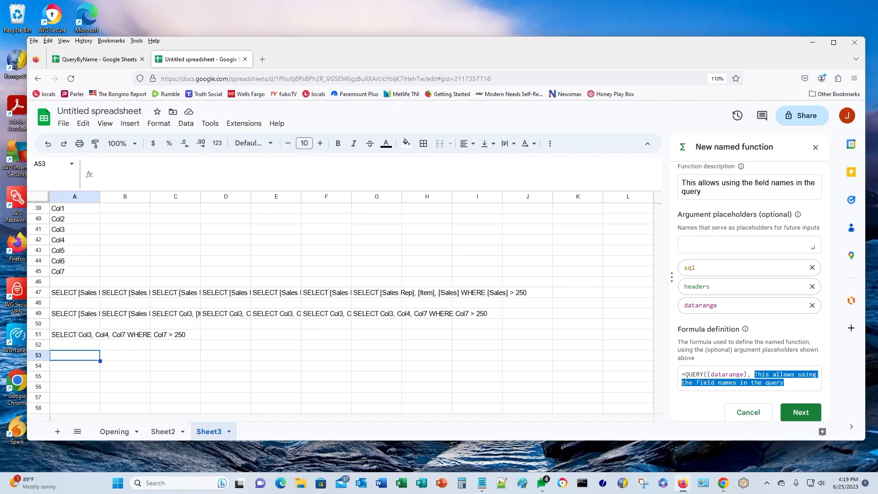
key("BackSpace")
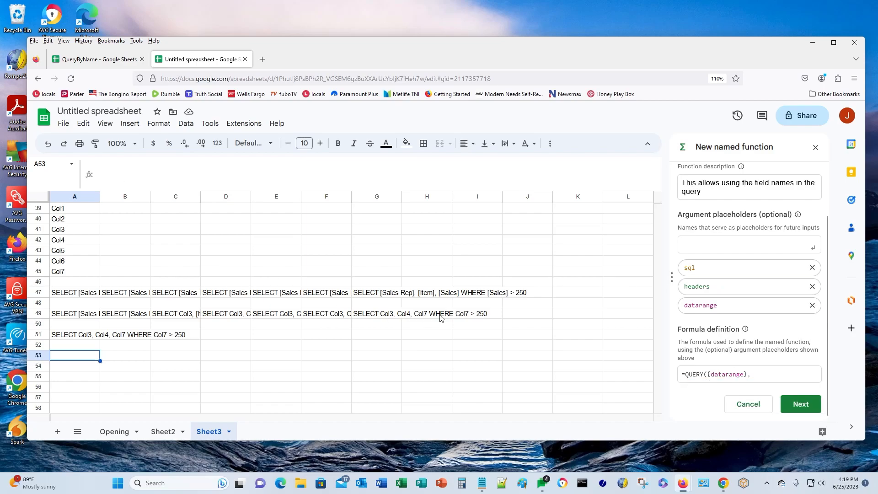
- Select the saved helper formula in Notepad and return to the definition field
left_click(481, 487)
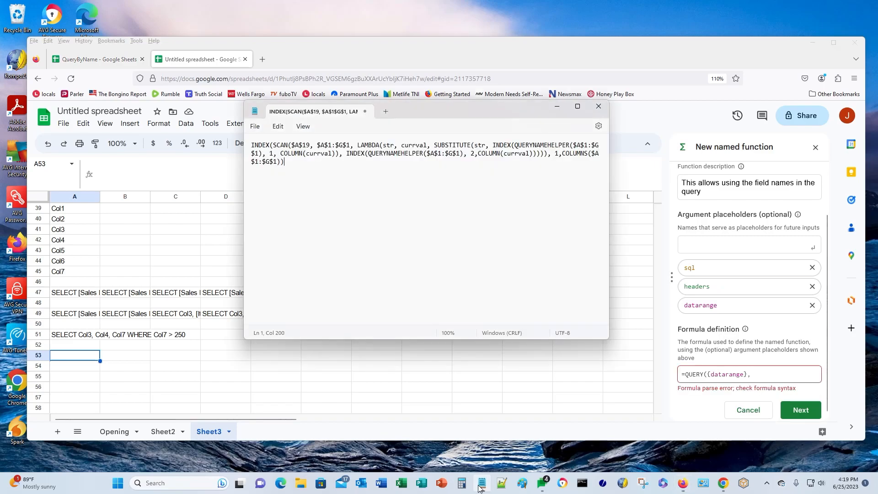
key("ctrl+a")
key("ctrl+c")
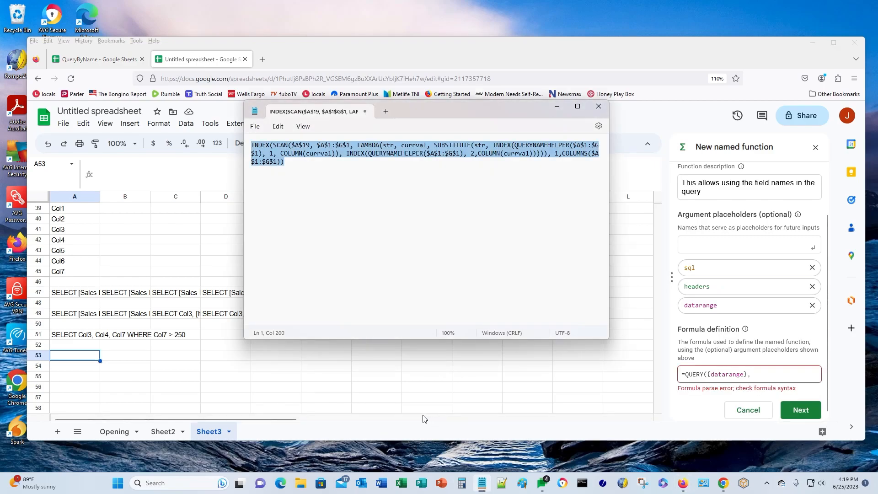
left_click(756, 374)
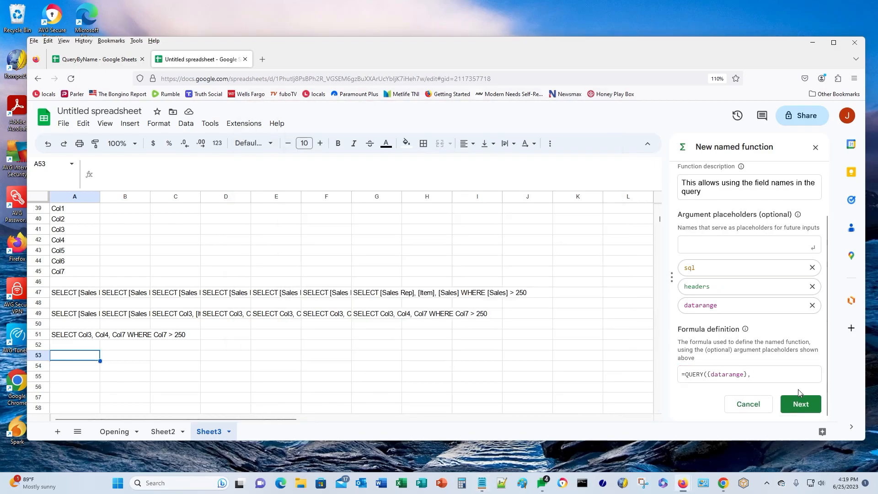
- Paste the INDEX(SCAN(…LAMBDA…)) column-mapping expression as the QUERY argument and close it with 1)
key("ctrl+v")
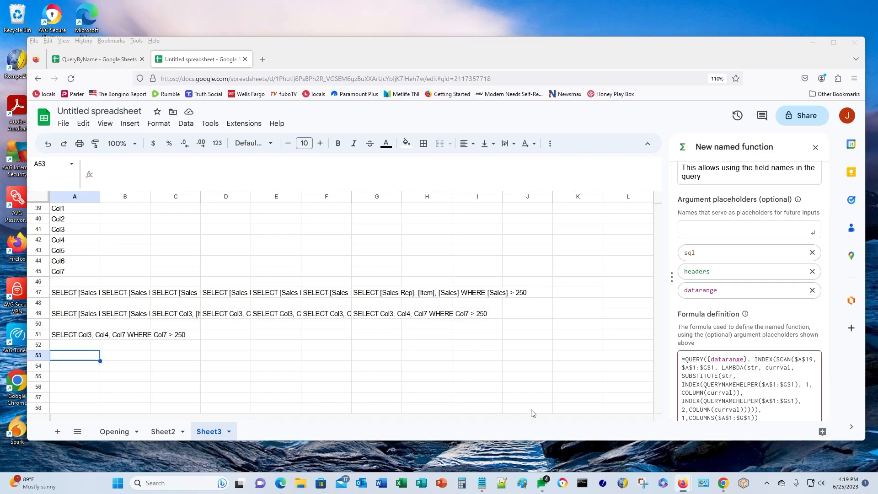
scroll(721, 381, "down", 2)
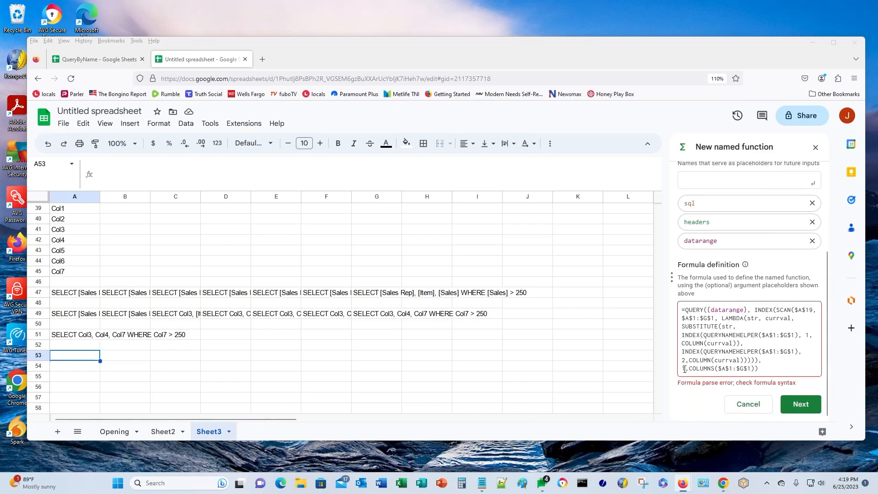
left_click(766, 370)
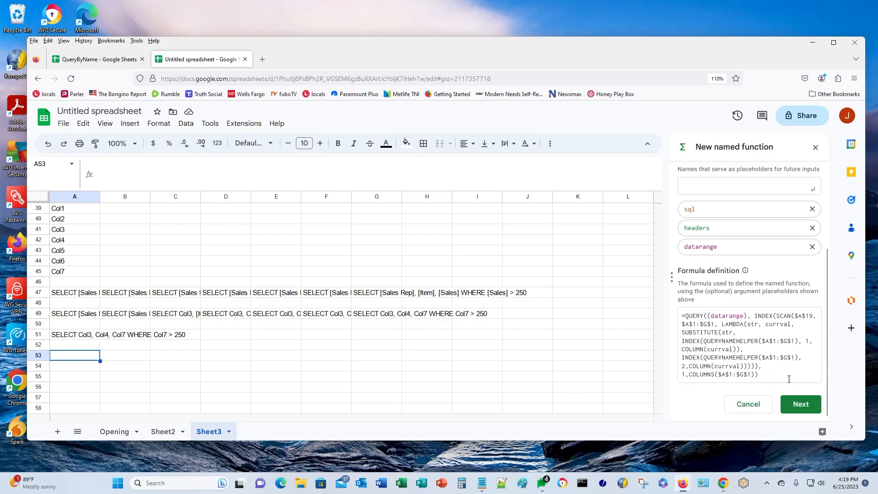
type("1")
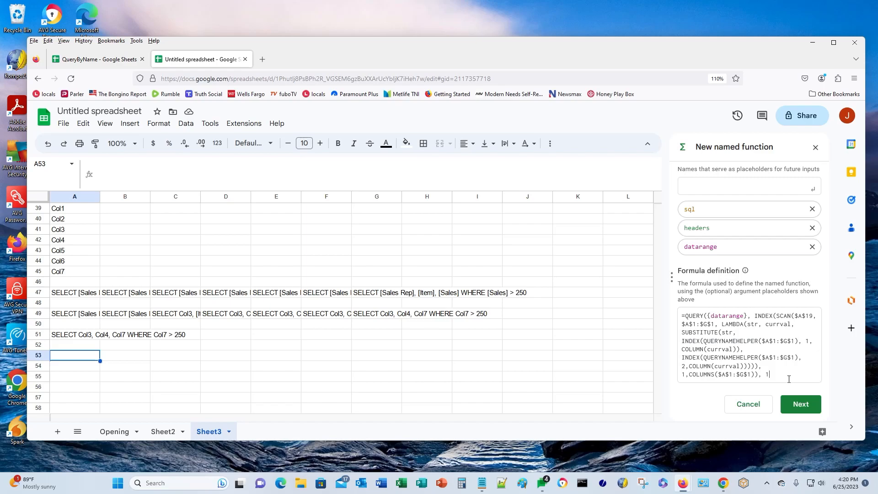
type(")")
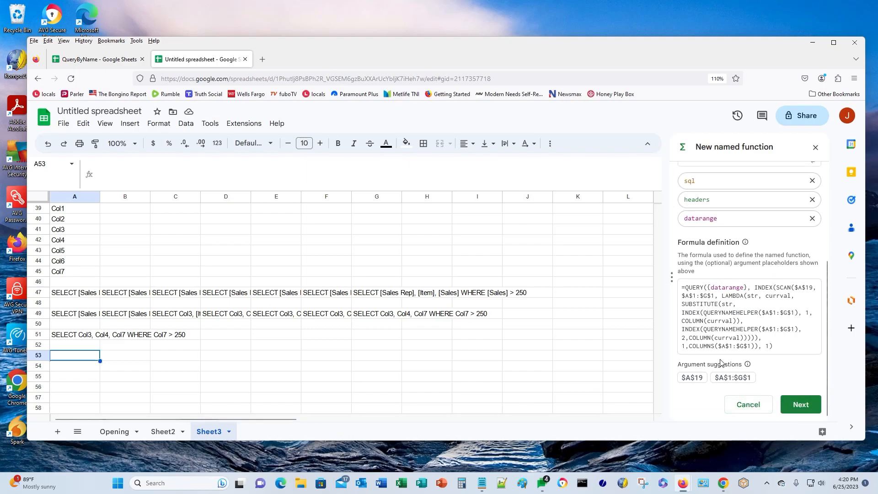
scroll(732, 330, "up", 3)
scroll(773, 343, "down", 1)
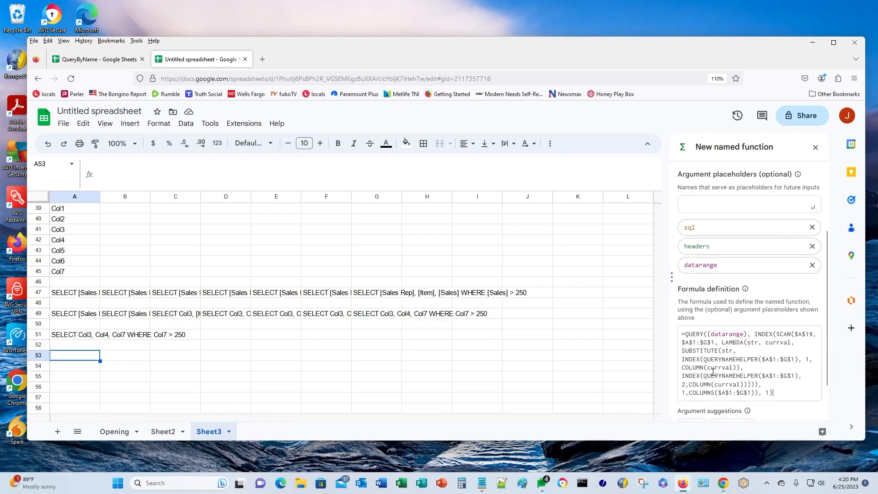
- Replace the hard-coded $A$19 reference in SCAN with the sql placeholder
left_click(799, 334)
key("Left")
key("shift+Right")
key("shift+Right")
key("shift+Right")
key("shift+Right")
key("shift+Right")
type("sql")
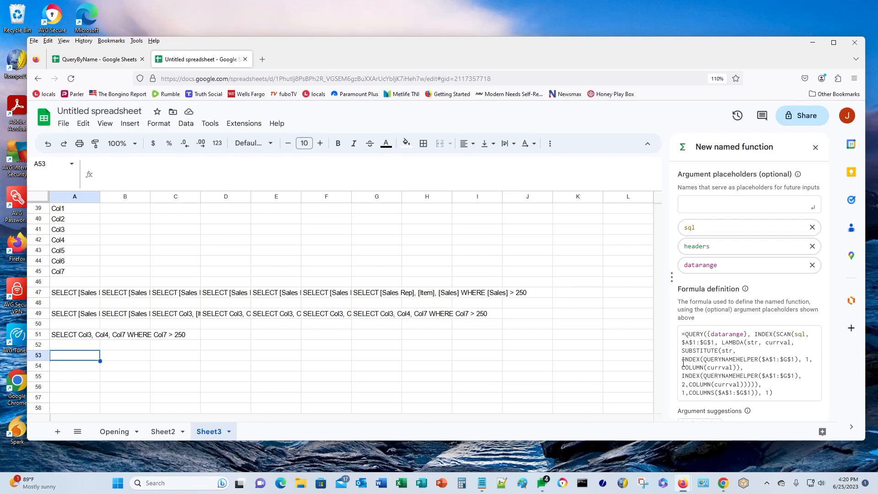
- Replace every $A$1:$G$1 range with headers and advance to the argument details page
key("shift+Right")
key("shift+Right")
key("shift+Right")
key("shift+Right")
key("shift+Right")
key("shift+Right")
key("shift+Right")
key("shift+Right")
key("shift+Right")
type("headers")
key("shift+Right")
key("shift+Right")
key("shift+Right")
key("shift+Right")
key("shift+Right")
key("shift+Right")
key("shift+Right")
key("shift+Right")
key("shift+Right")
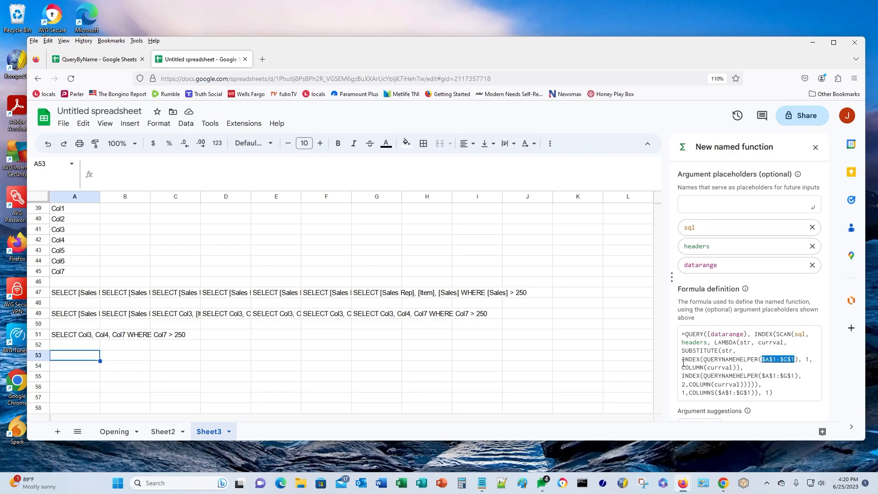
type("headers")
key("shift+Right")
key("shift+Right")
key("shift+Right")
key("shift+Right")
key("shift+Right")
key("shift+Right")
key("shift+Right")
key("shift+Right")
key("shift+Right")
type("headers")
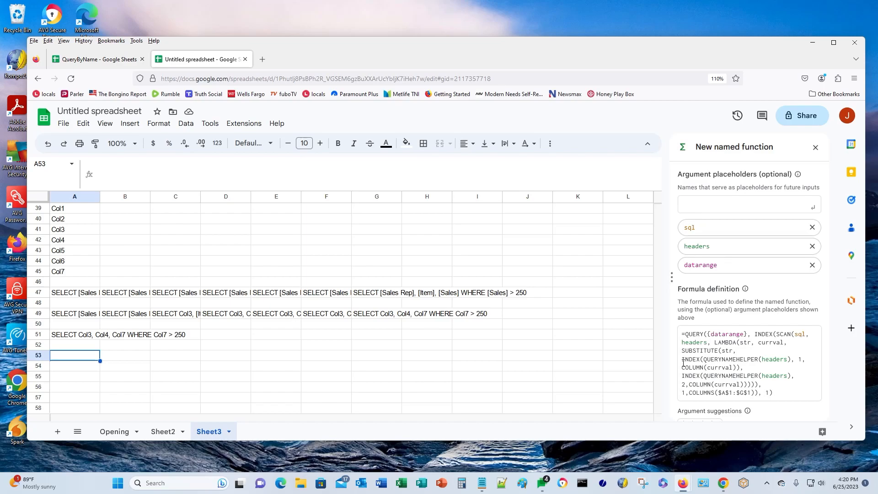
key("shift+Right")
key("shift+Right")
key("shift+Right")
key("shift+Right")
key("shift+Right")
key("shift+Right")
key("shift+Right")
key("shift+Right")
key("shift+Right")
type("headers")
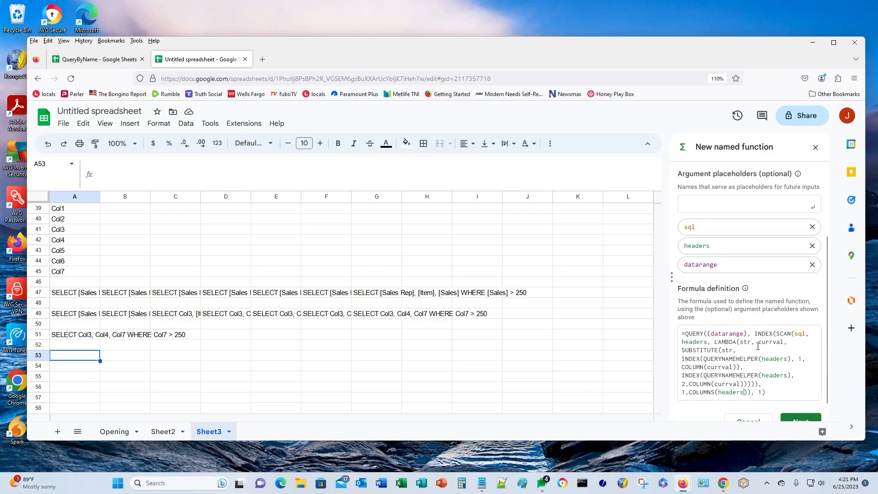
scroll(758, 347, "down", 1)
left_click(800, 404)
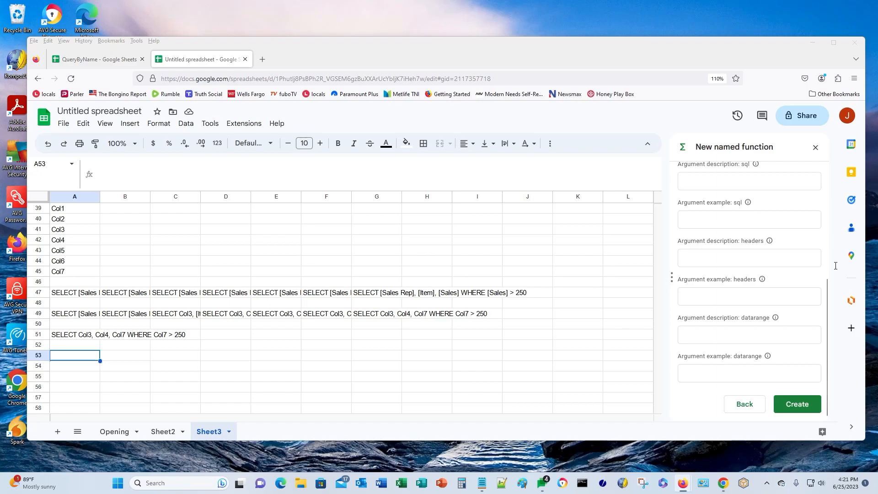
- Fill in the sql argument's description and an example query
left_click(731, 181)
key("ctrl+v")
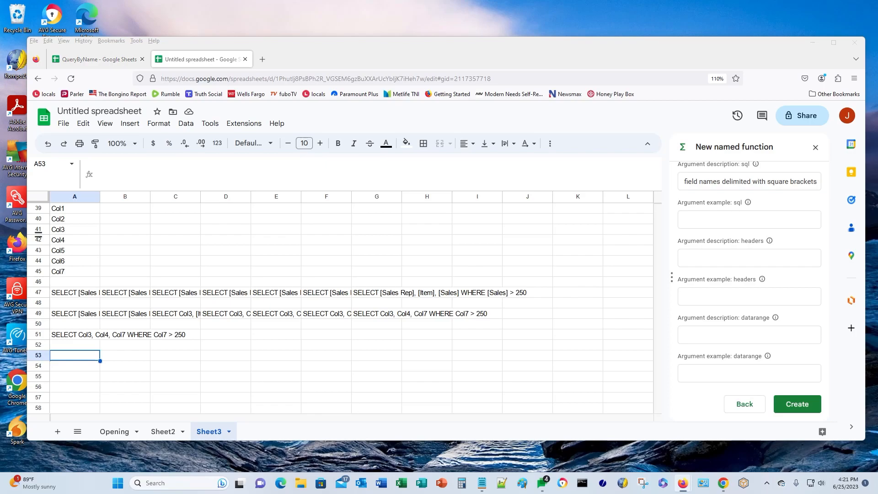
left_click(697, 224)
type("\"SELECT [Sales Rep], [Item], [Sales] WHERE [Sales] > 250\"")
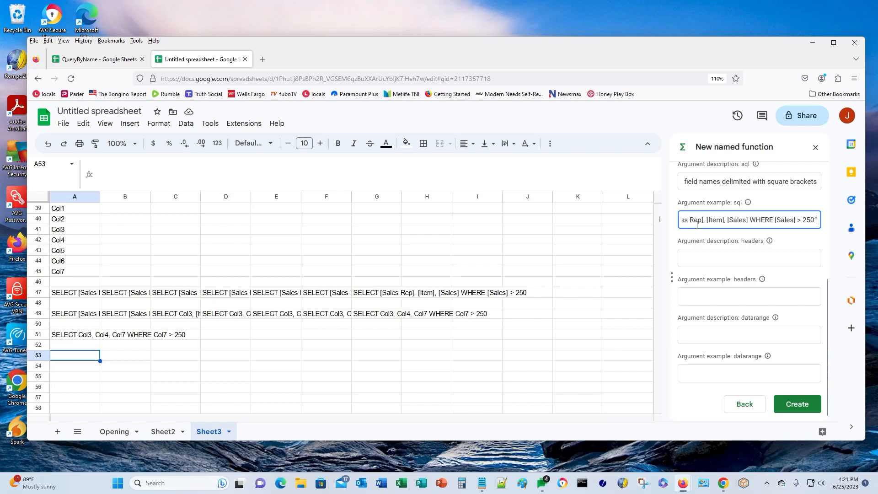
- Give the headers argument a pasted description and the example A1:G1
key("Tab")
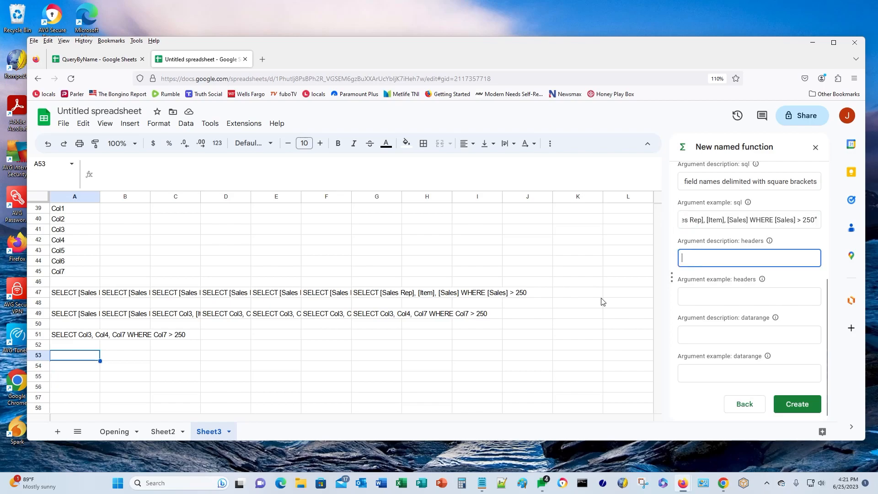
key("alt+Tab")
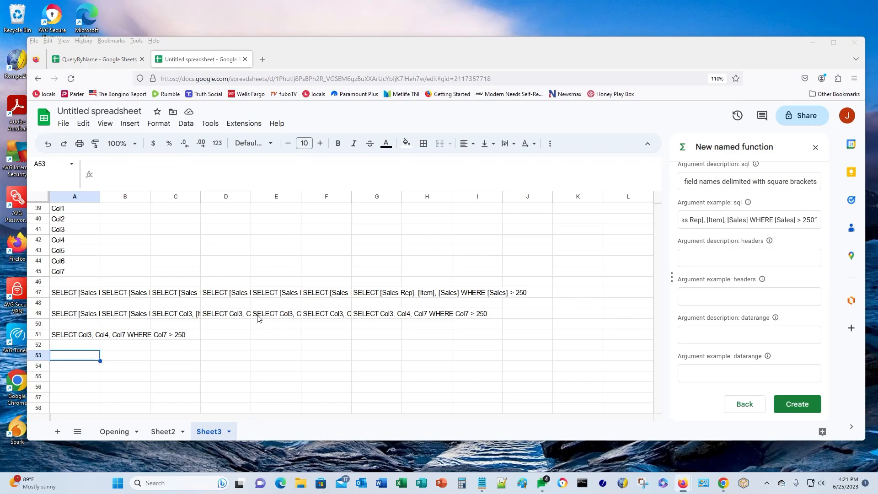
key("alt+Tab")
type("The range of headers for the data")
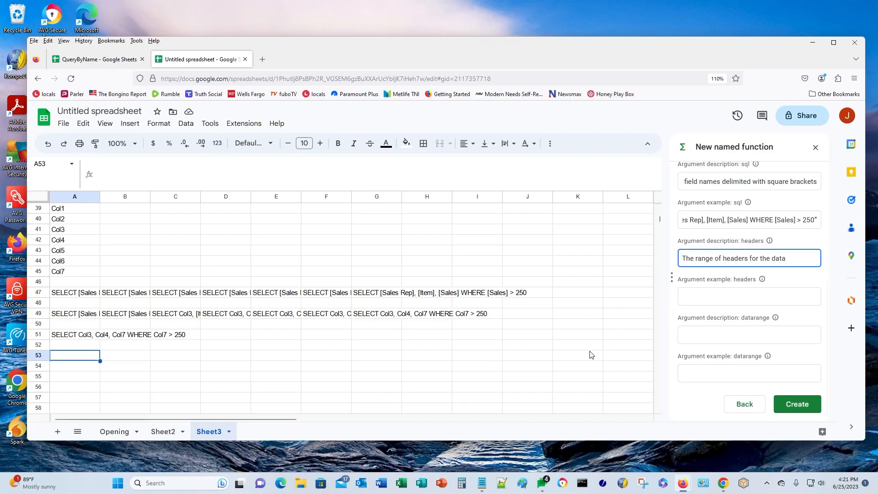
left_click(702, 295)
type("A1")
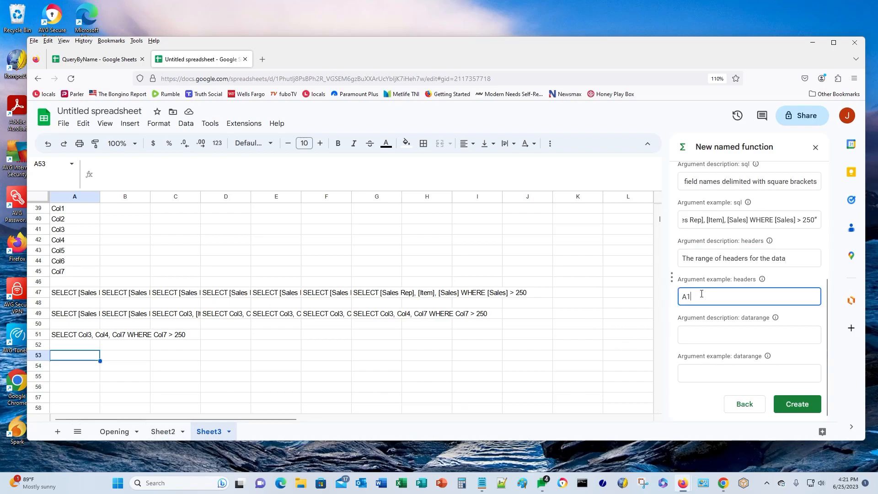
type(":G1")
left_click(696, 289)
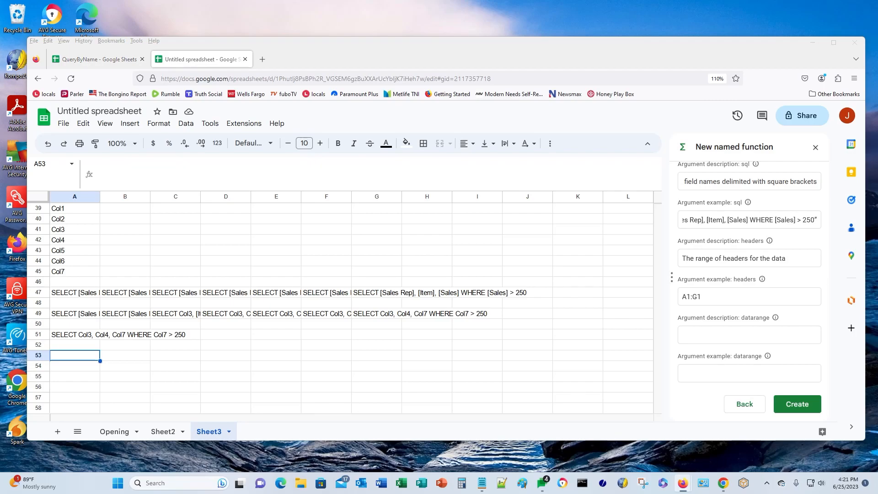
- Describe datarange with example A1:G and create the QUERYBYNAME named function
left_click(698, 333)
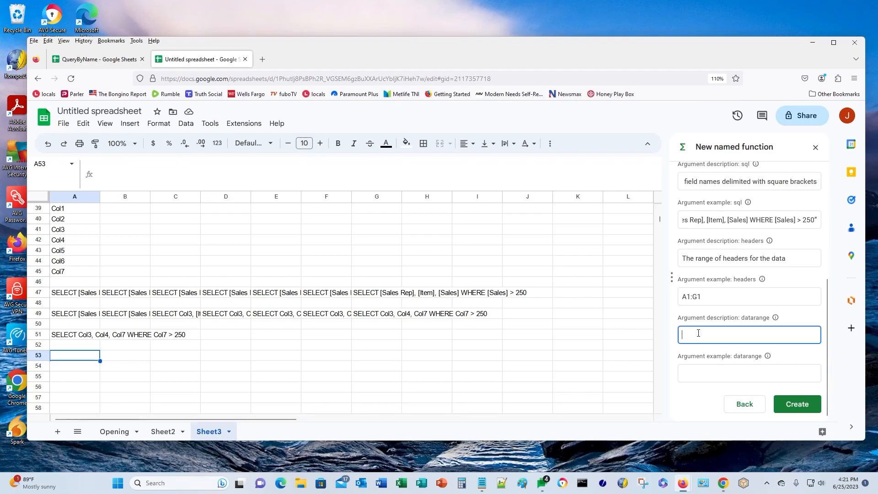
type("The range specifying the data to be queried")
key("Tab")
key("Tab")
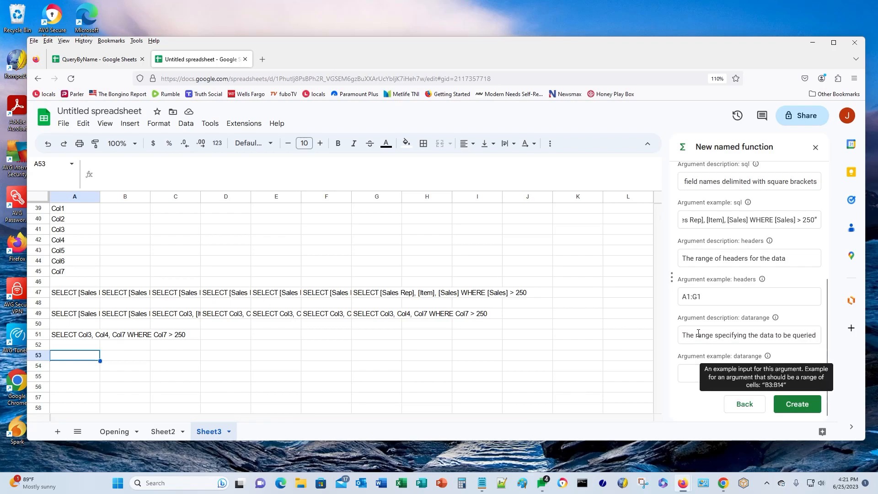
type("A1:G")
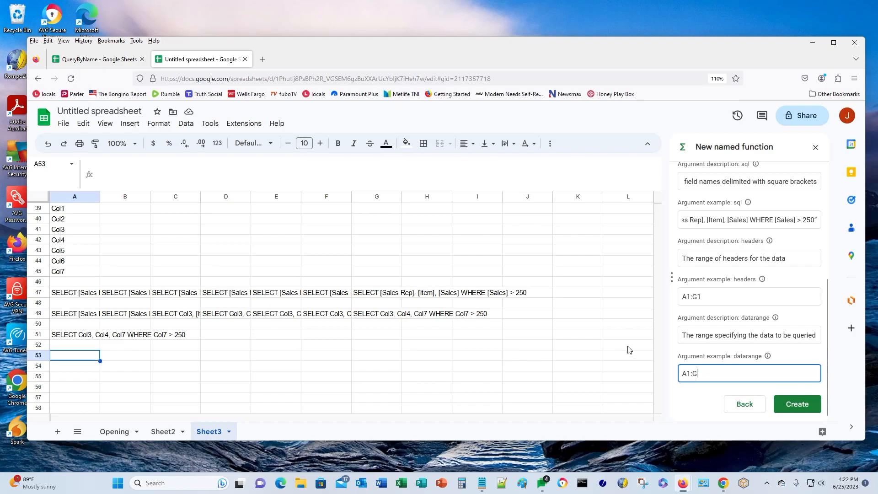
left_click(798, 404)
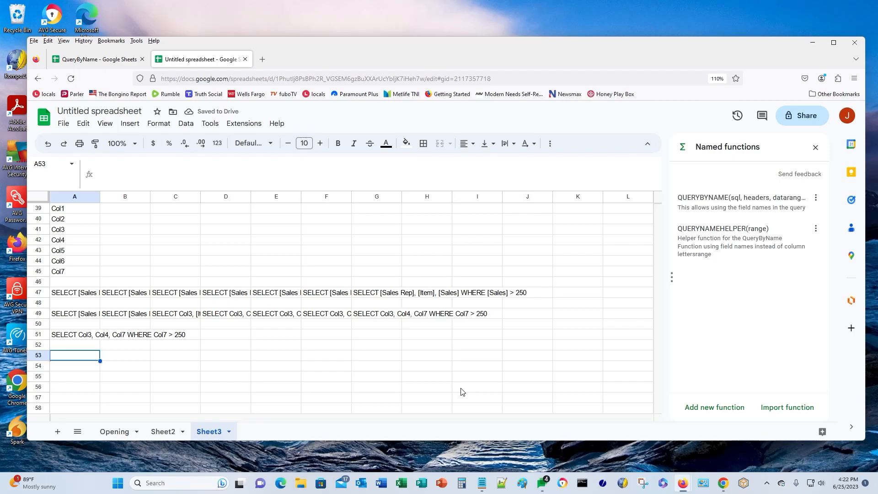
- On Sheet2, clear the old QUERY formula from cell I1
left_click(159, 434)
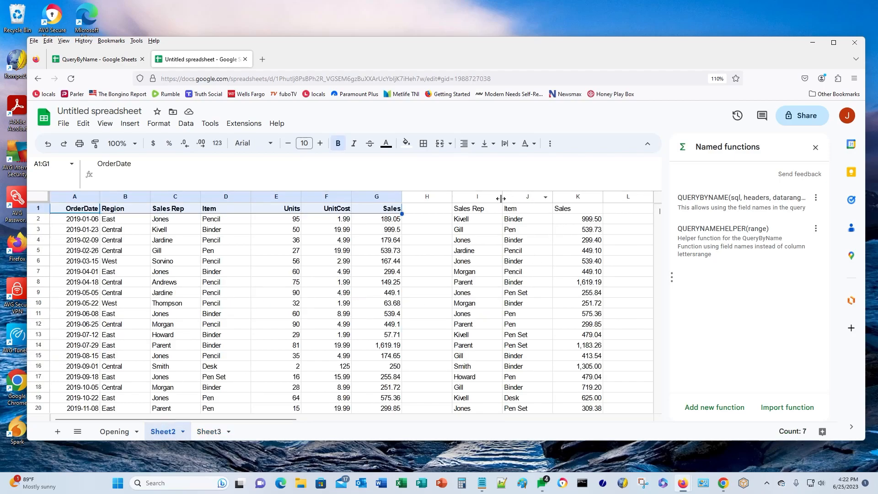
left_click(462, 211)
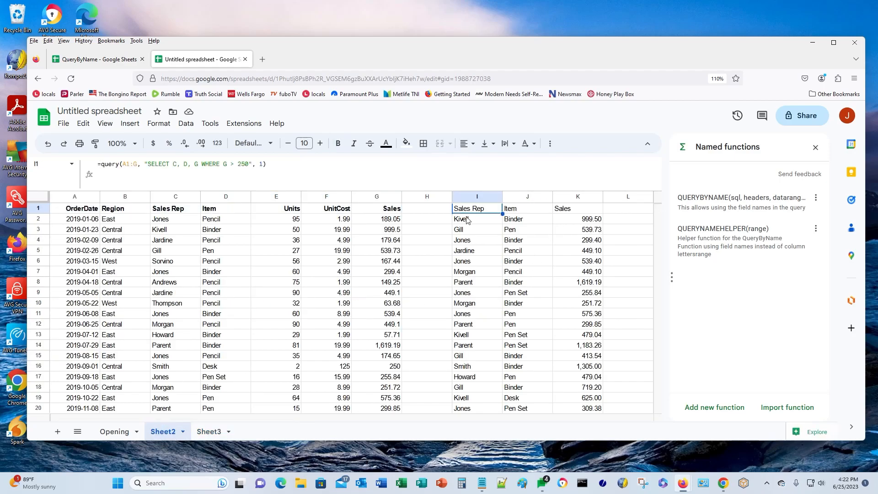
key("Delete")
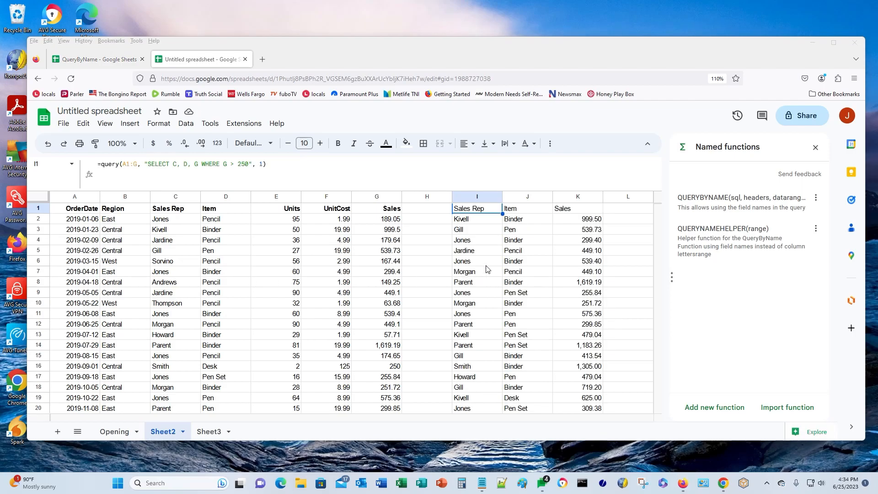
left_click(471, 209)
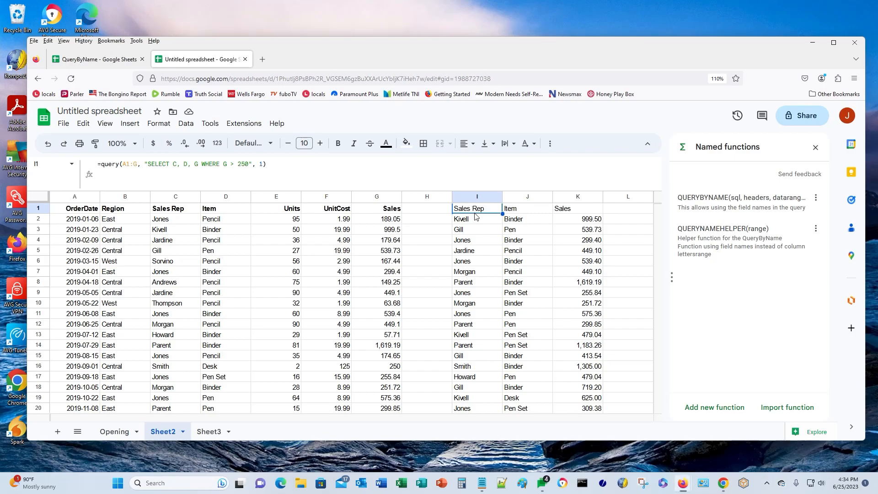
key("Delete")
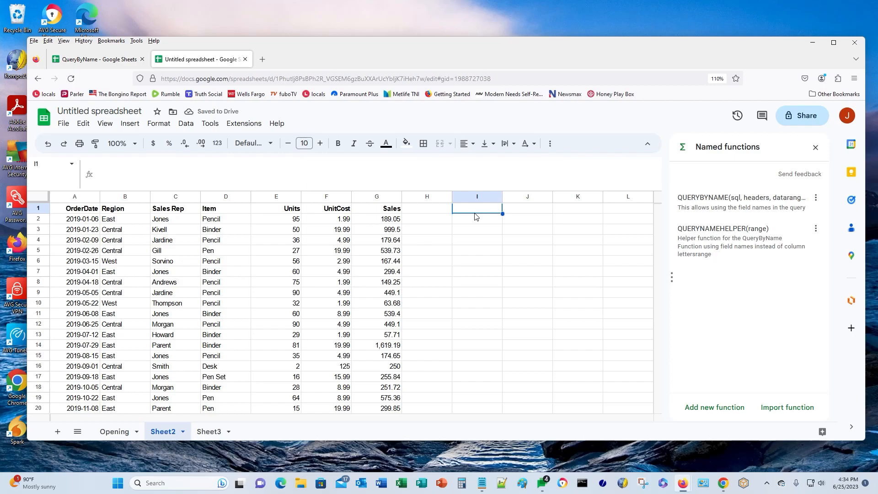
- Enter =QUERYBYNAME("SELECT [Sales Rep], [Item], [Sales] WHERE [Sales] > 250", A1:G1, A1:G) in I1
type("=")
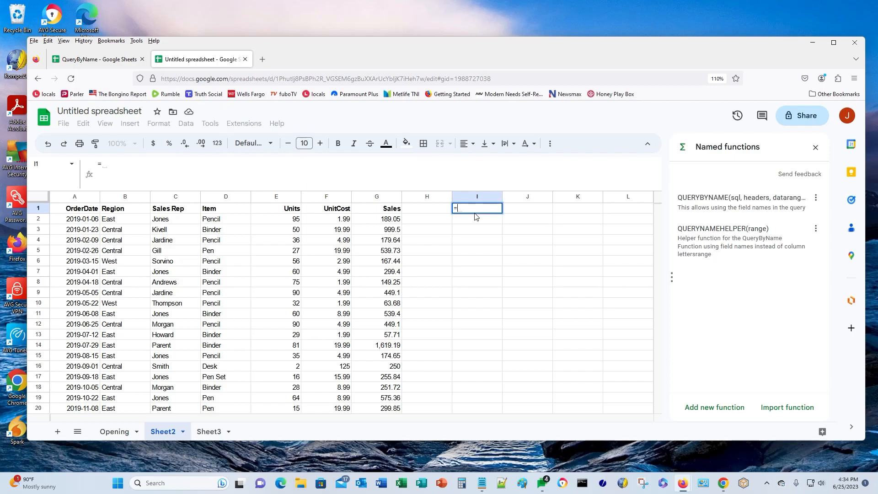
type("Q")
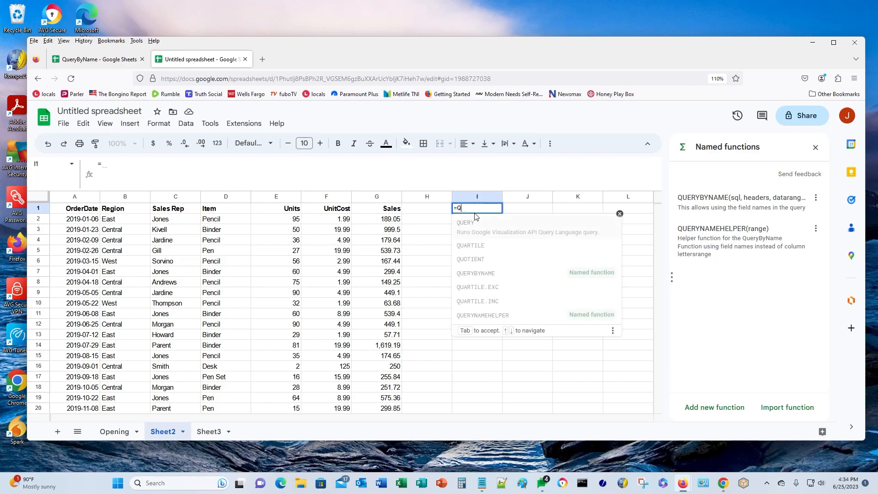
type("UERYBY")
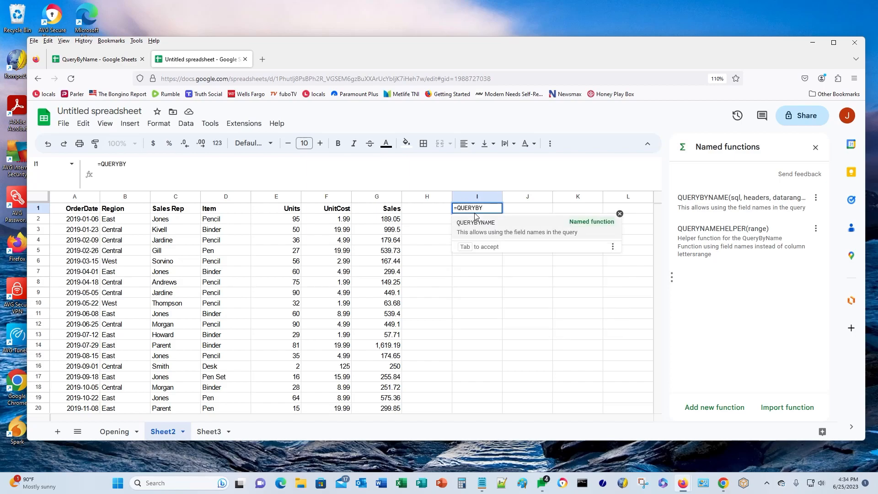
left_click(482, 223)
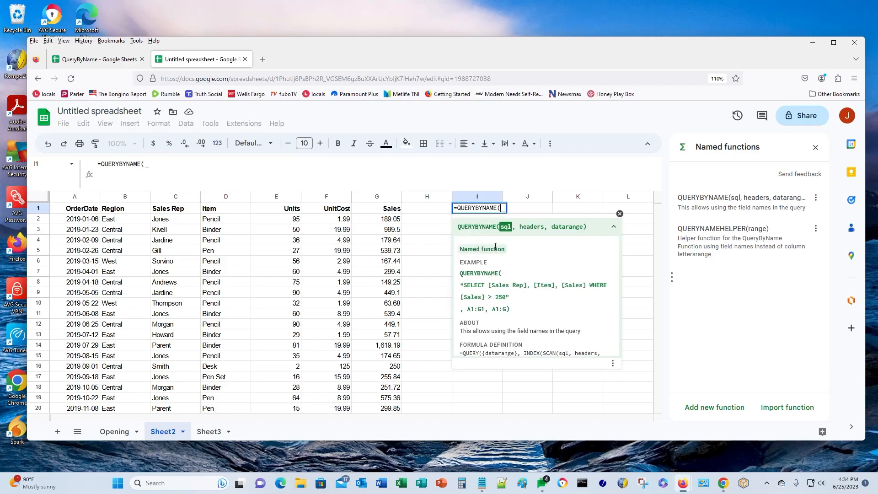
type("\"SELECT [Sales Rep], [Item], [Sales] WHERE [Sales] > 250\"")
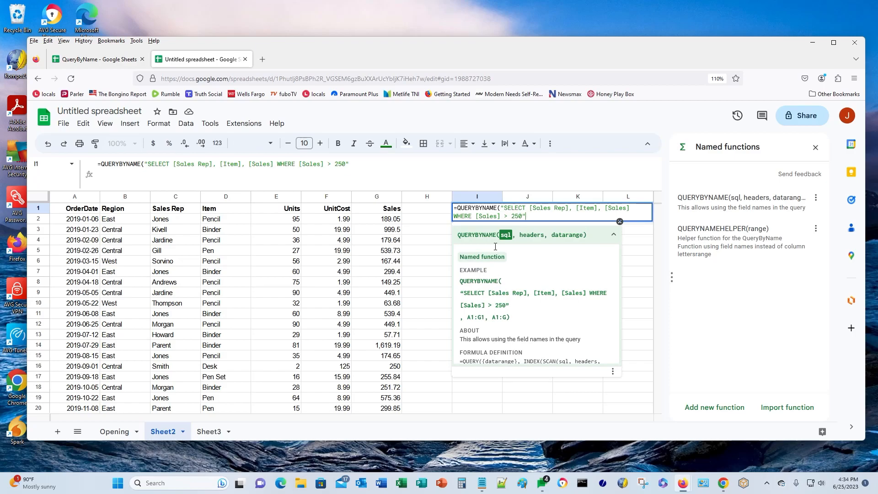
type(", ")
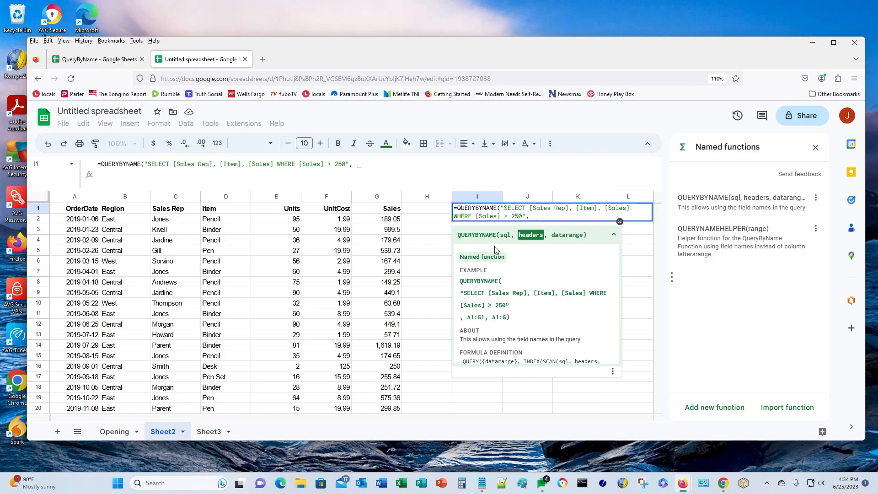
type("A1:G1")
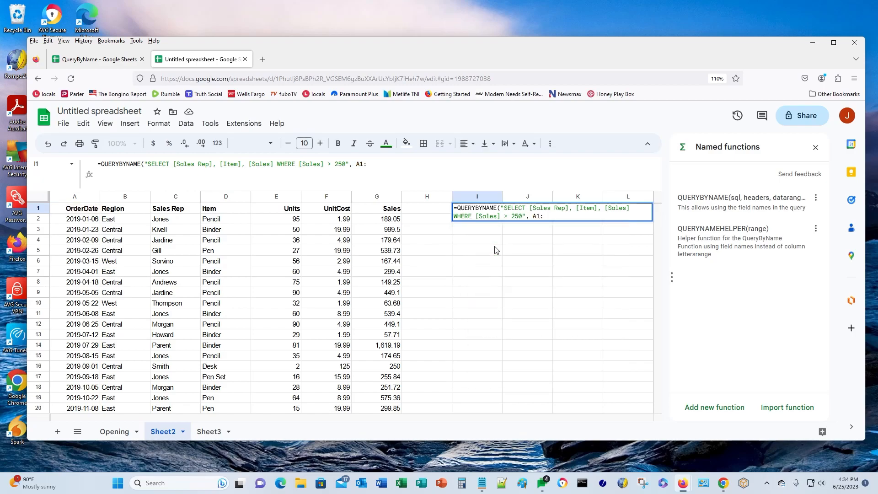
type(", A1:G)")
key("Return")
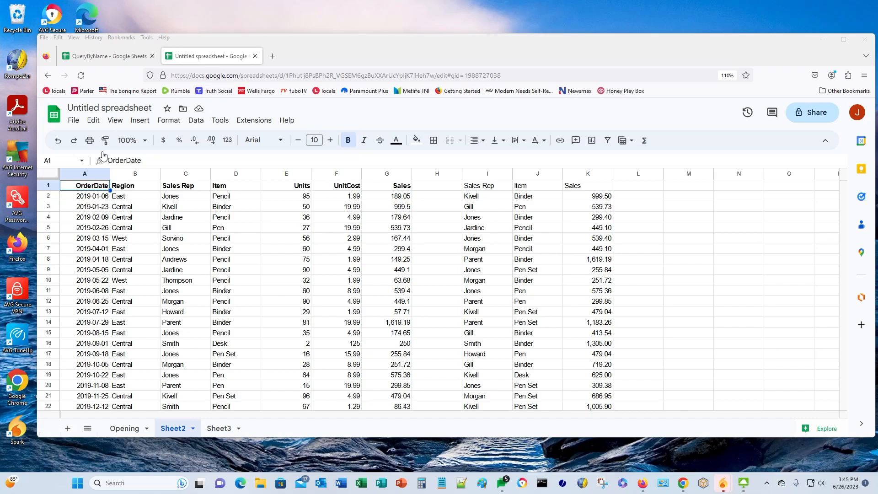
left_click(70, 174)
right_click(69, 173)
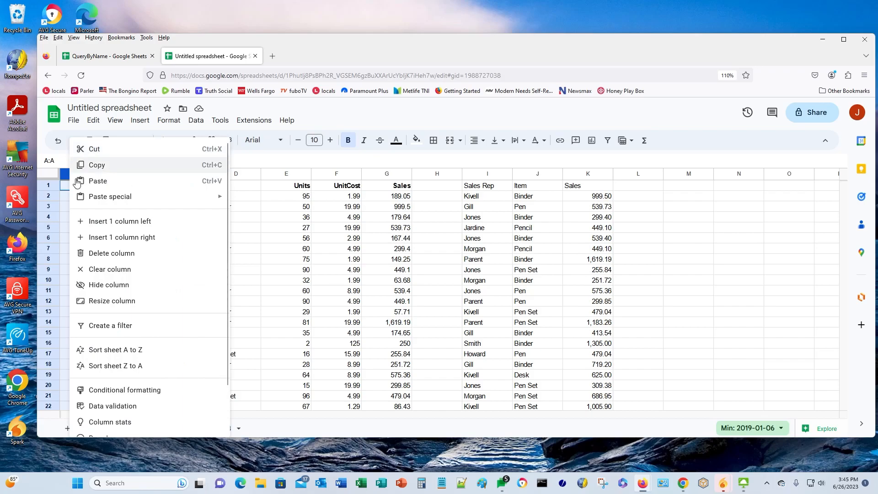
left_click(100, 222)
mouse_move(545, 185)
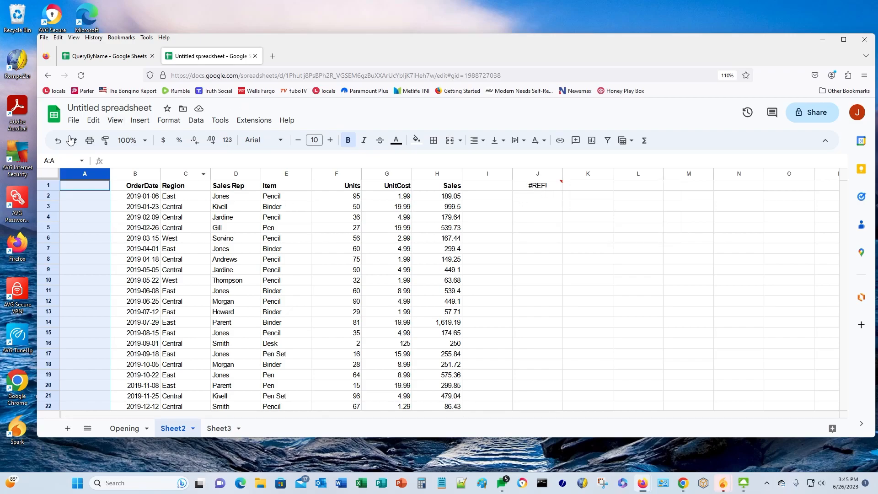
left_click(54, 142)
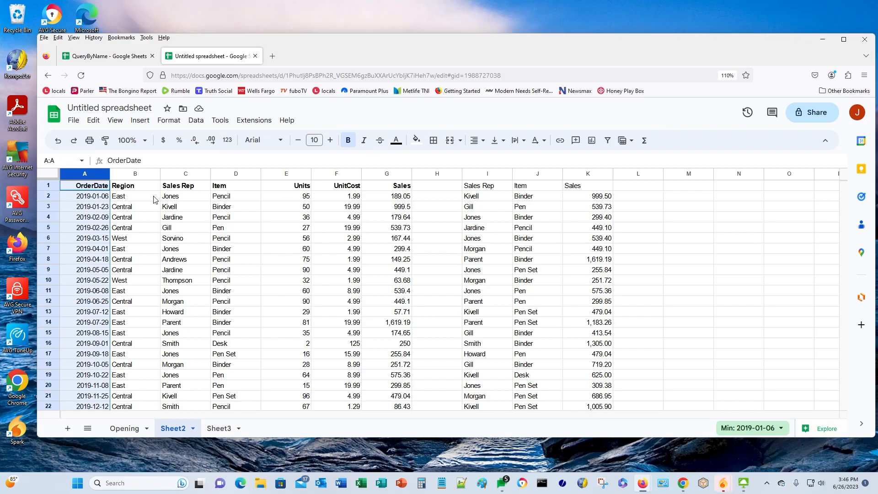
- Copy the order table A1:G44 and paste a duplicate starting at H50
left_click(80, 188)
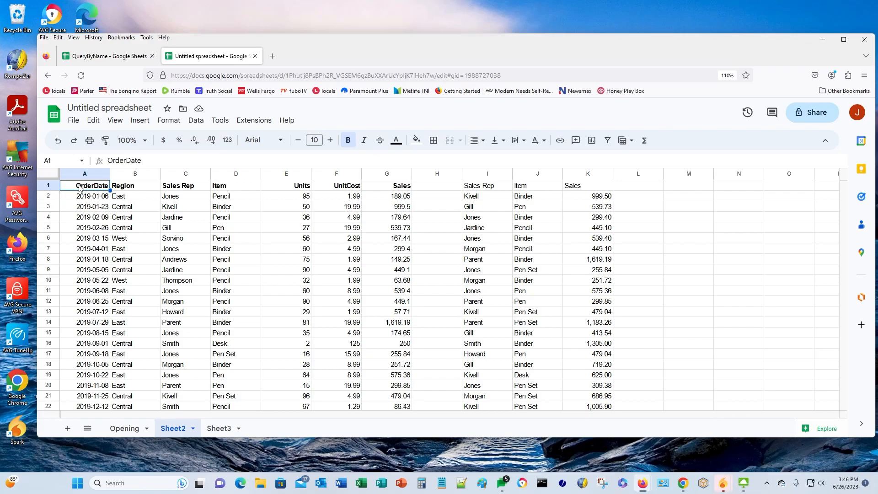
key("shift+Right")
key("shift+Right")
key("shift+Right")
key("shift+Right")
key("shift+Right")
key("shift+Right")
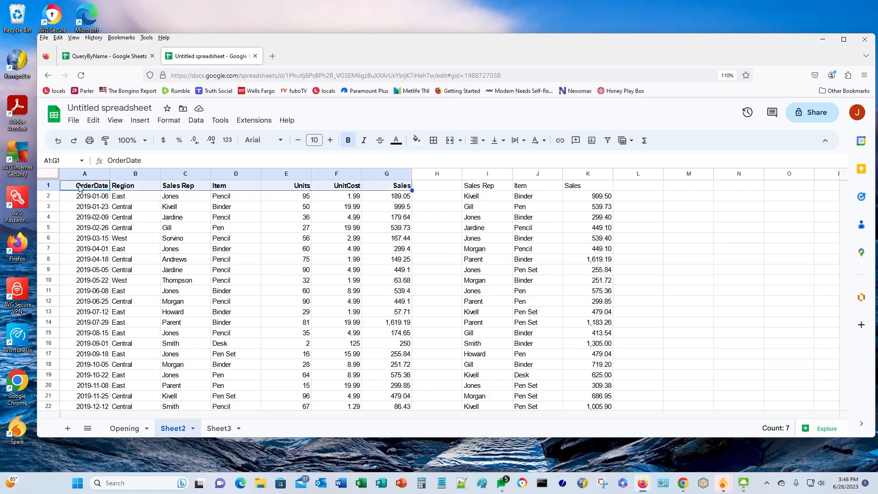
key("ctrl+shift+Down")
key("ctrl+c")
key("Down")
key("ctrl+Down")
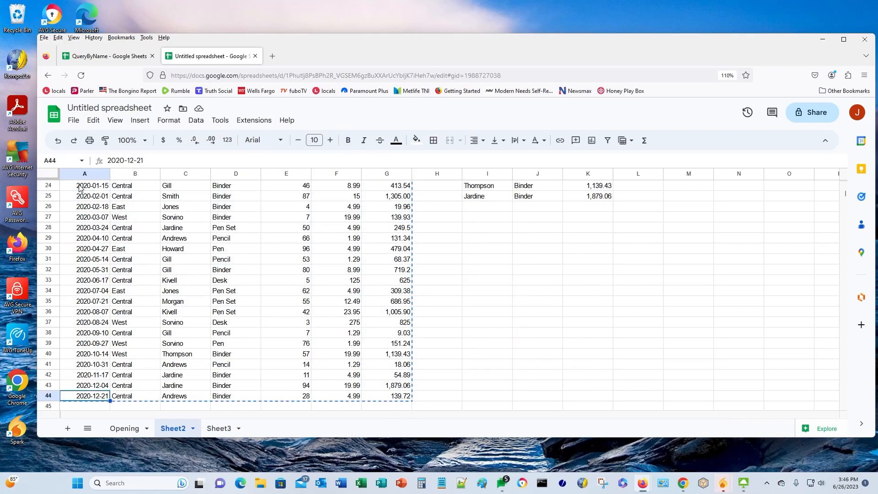
key("Down")
key("Down")
key("Down")
key("Down")
key("Down")
key("Down")
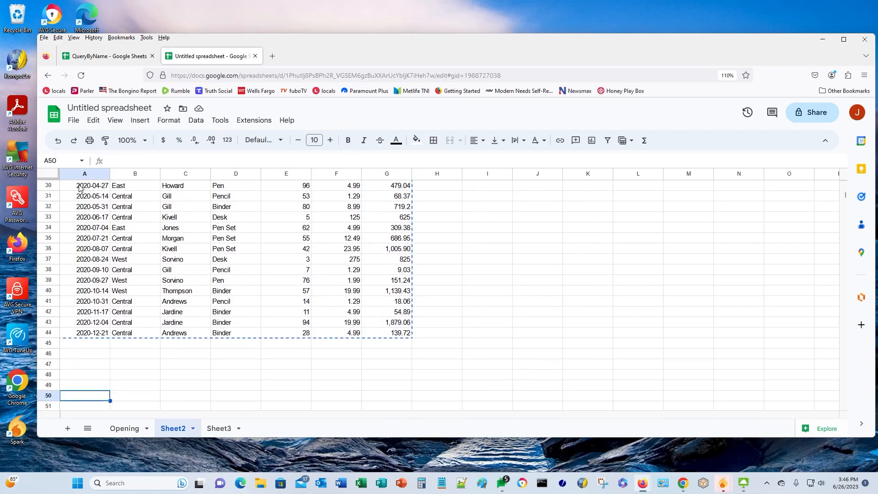
key("Right")
key("Right")
key("Right")
key("Right")
key("Right")
key("Right")
key("Right")
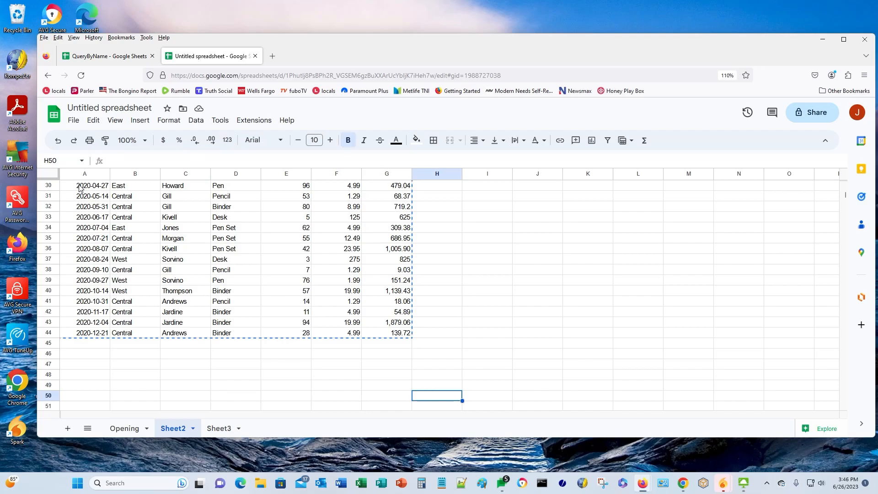
key("ctrl+v")
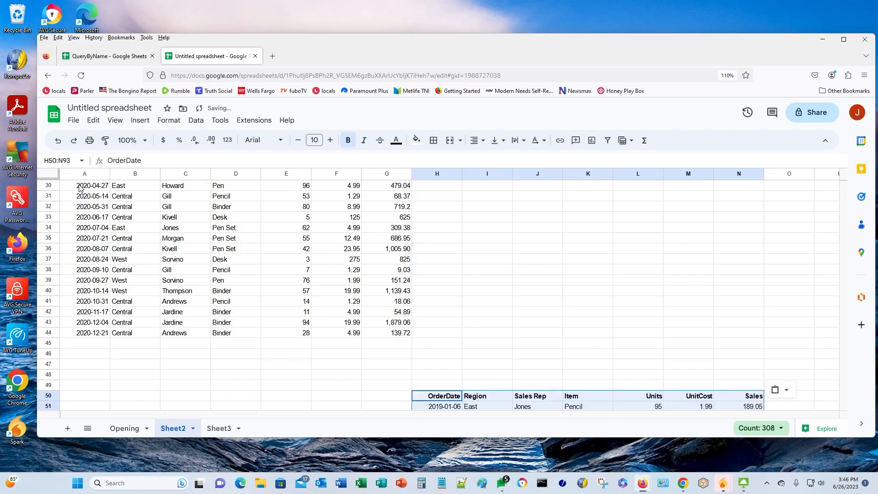
- Open the QUERYBYNAME formula in I1 and select its full text
key("ctrl+Home")
key("Right")
key("Right")
key("Right")
key("Right")
key("Right")
key("Right")
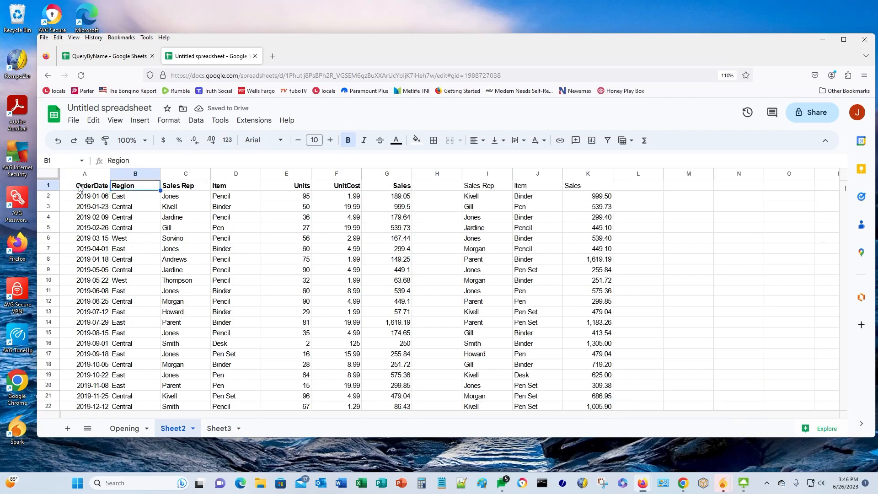
key("Right")
key("Right")
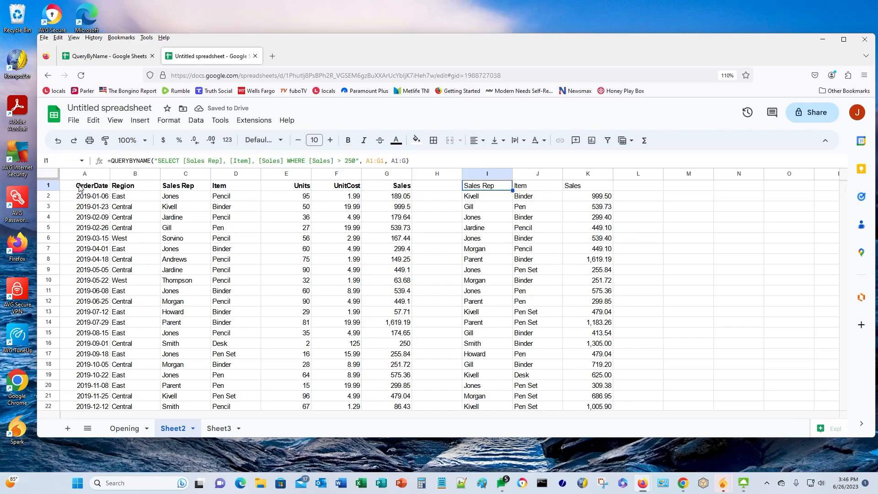
left_click(428, 161)
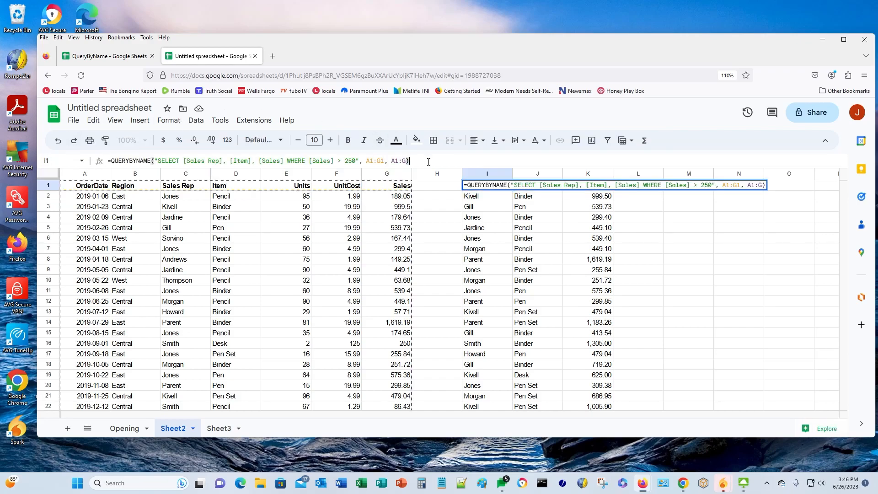
key("ctrl+a")
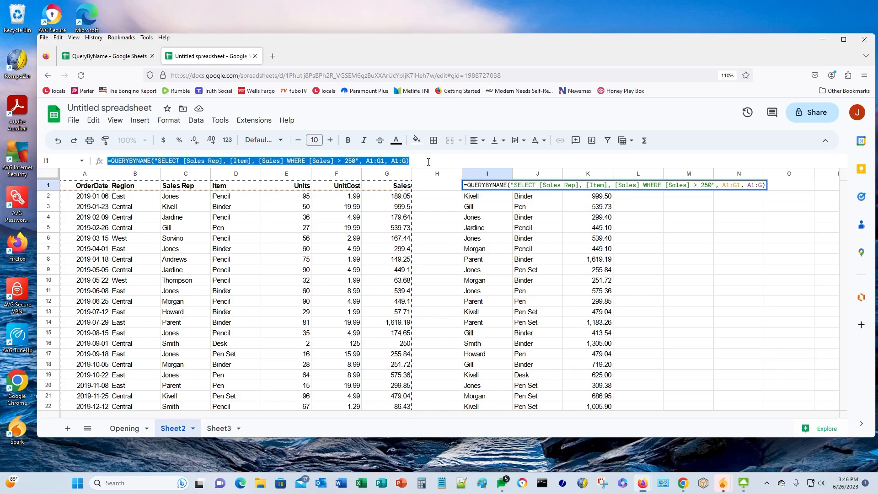
key("Escape")
- Select cell A50 below the data and begin editing its formula
left_click(82, 208)
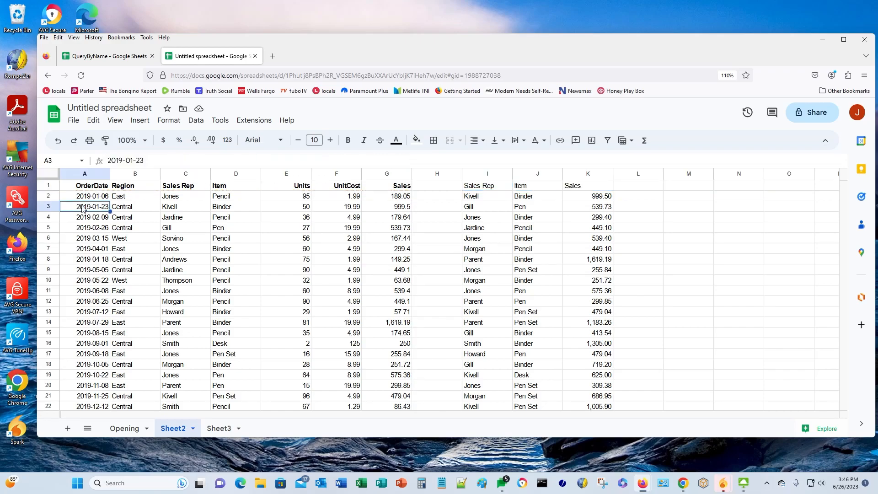
key("ctrl+Down")
key("Down")
key("Down")
key("Down")
key("Down")
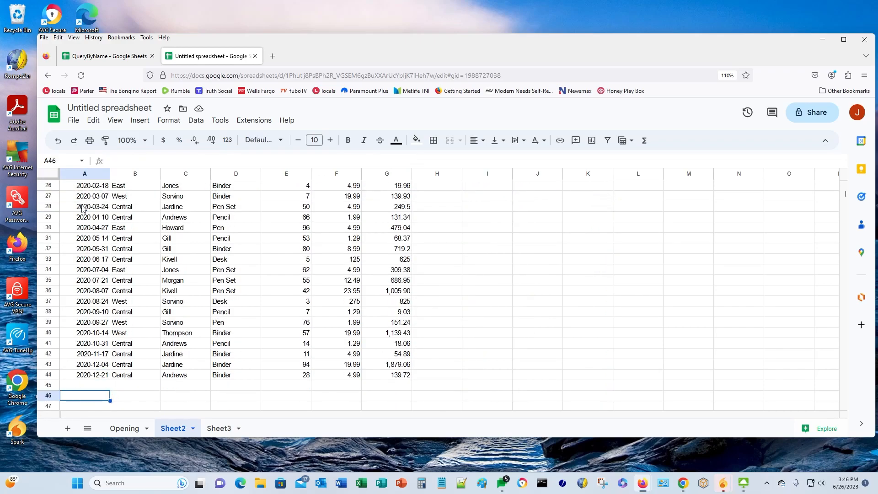
key("Down")
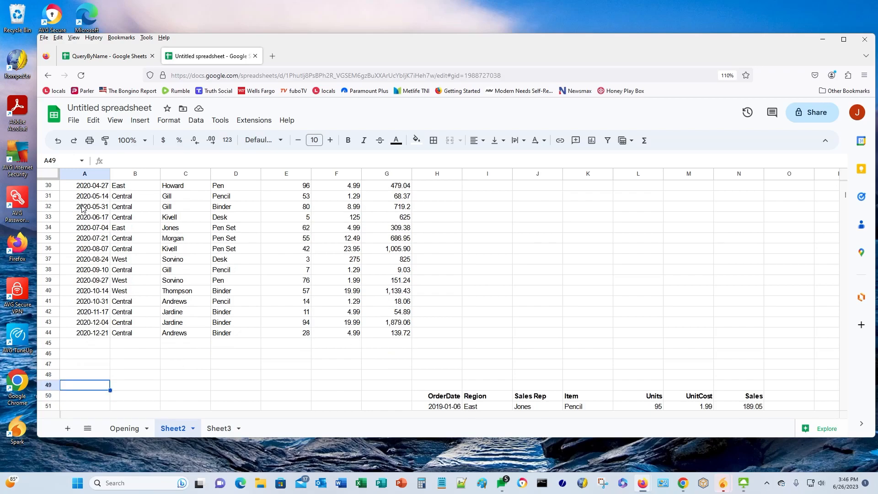
key("Down")
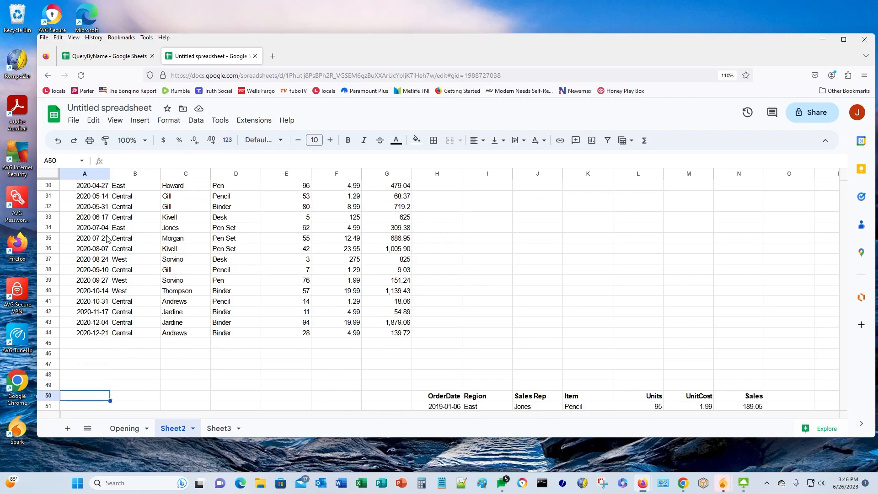
left_click(154, 156)
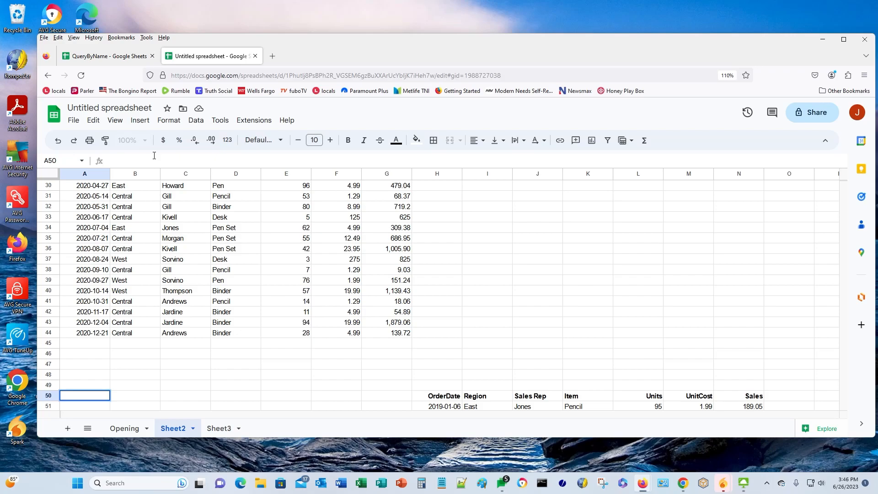
- Paste the QUERYBYNAME test formula into A50 and change its data range to H1:N
key("ctrl+v")
key("Left")
key("Left")
key("Left")
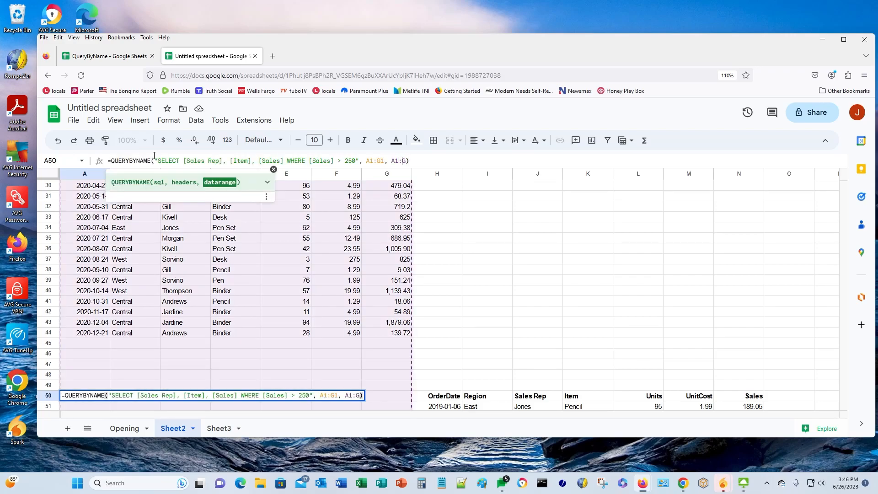
type("N")
key("Delete")
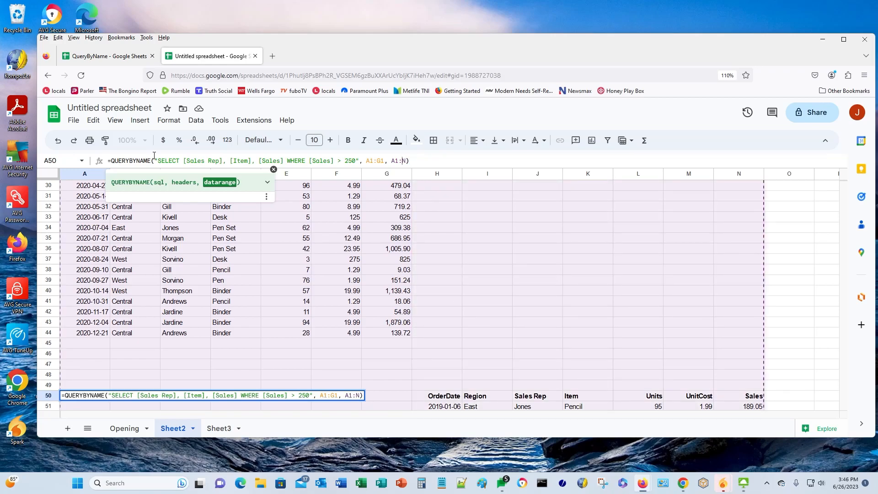
type("H")
key("Delete")
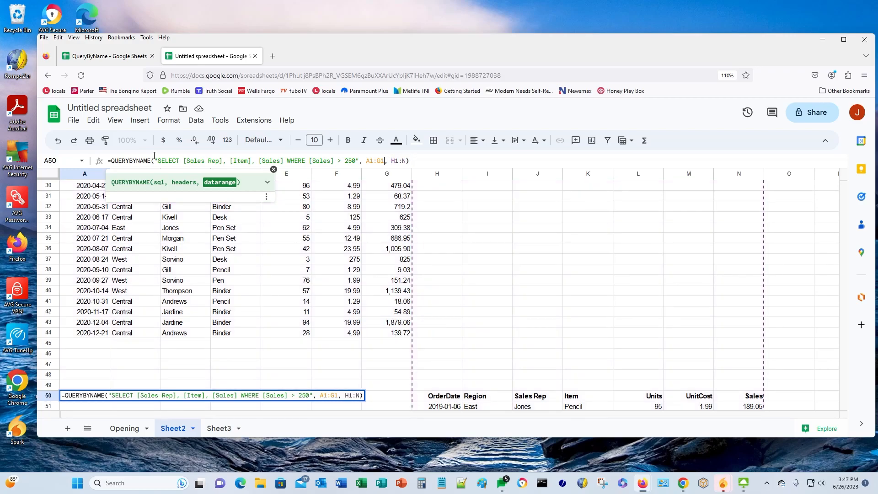
- Change the formula's headers range to H50:N50
key("Left")
key("Left")
key("Left")
key("Left")
key("BackSpace")
type("N1, ")
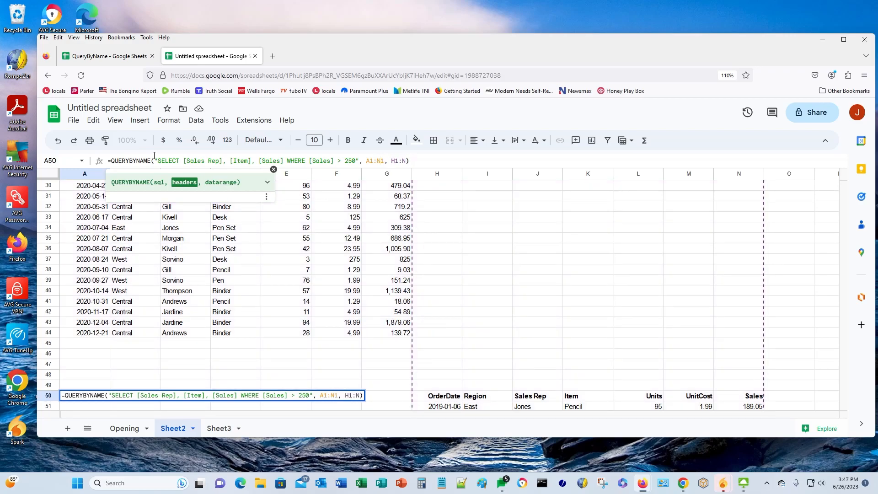
type("H")
key("Delete")
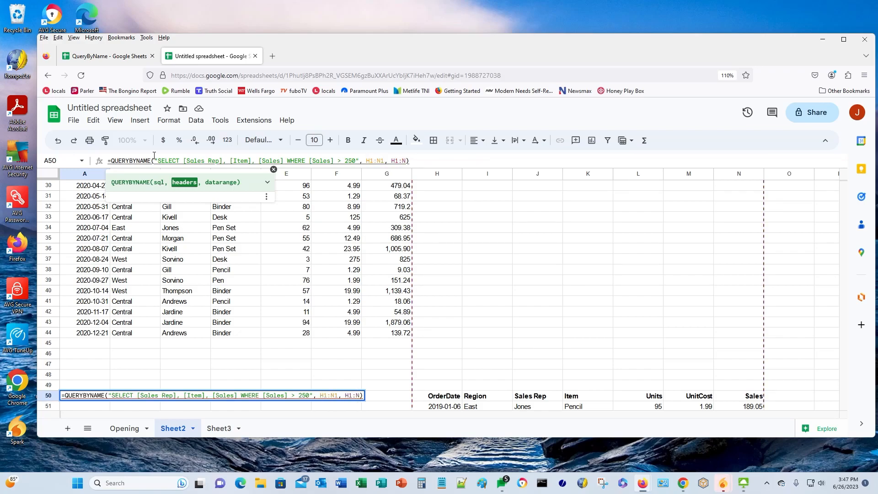
type("5")
type("0")
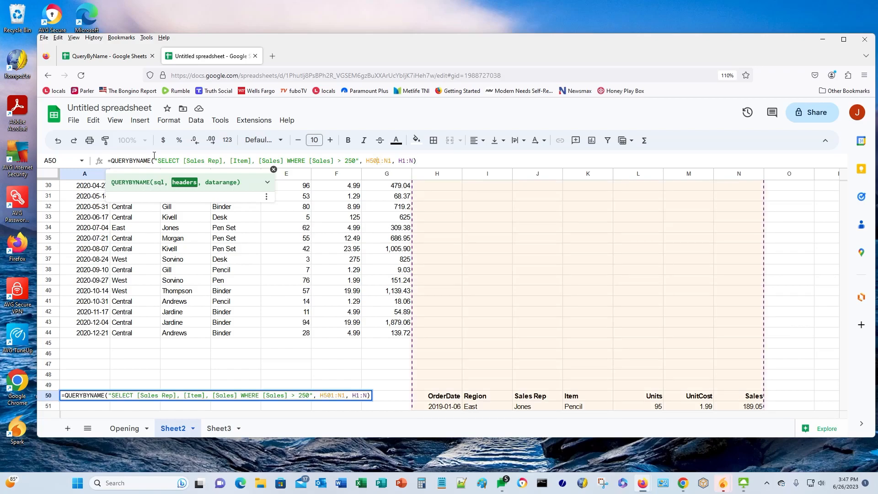
key("Delete")
key("Right")
key("Delete")
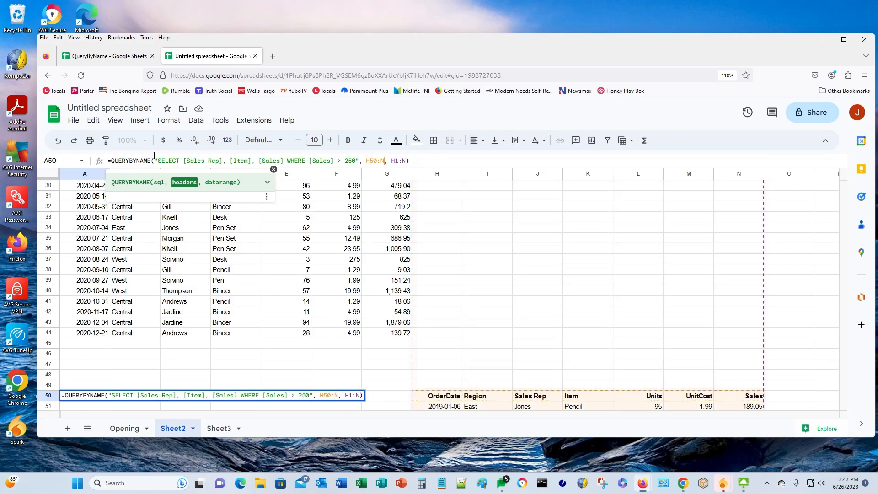
type("50")
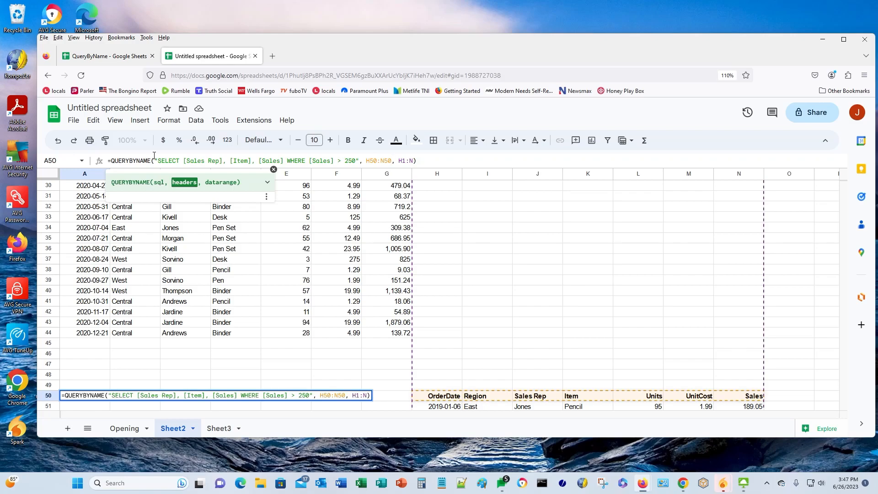
- Set the data range to H50:N and commit the formula, which returns #REF!
key("Right")
key("Right")
key("Delete")
type("50")
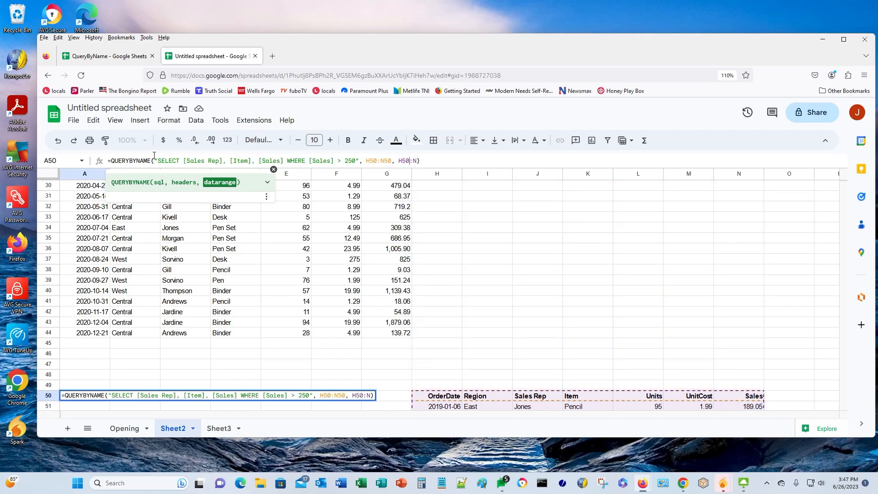
key("Return")
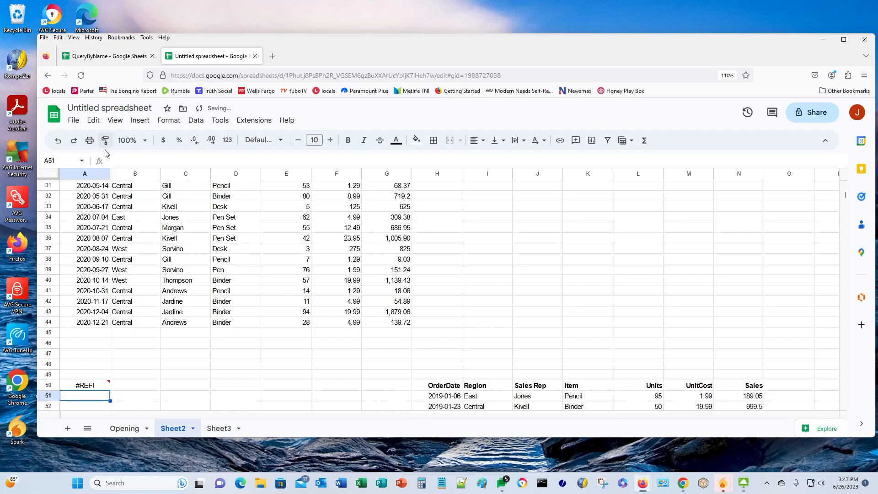
- Read A50's #REF! cause (INDEX parameter 3 is 8, valid 0–7) and select H46
mouse_move(72, 387)
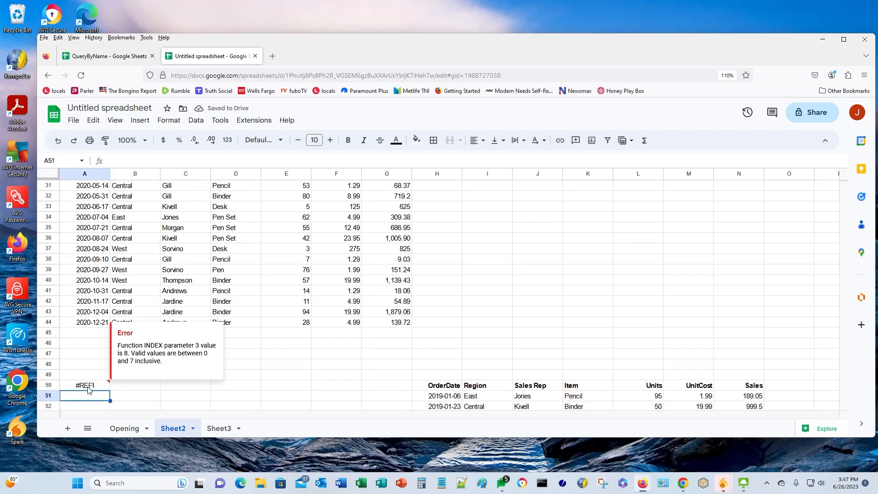
scroll(433, 348, "down", 2)
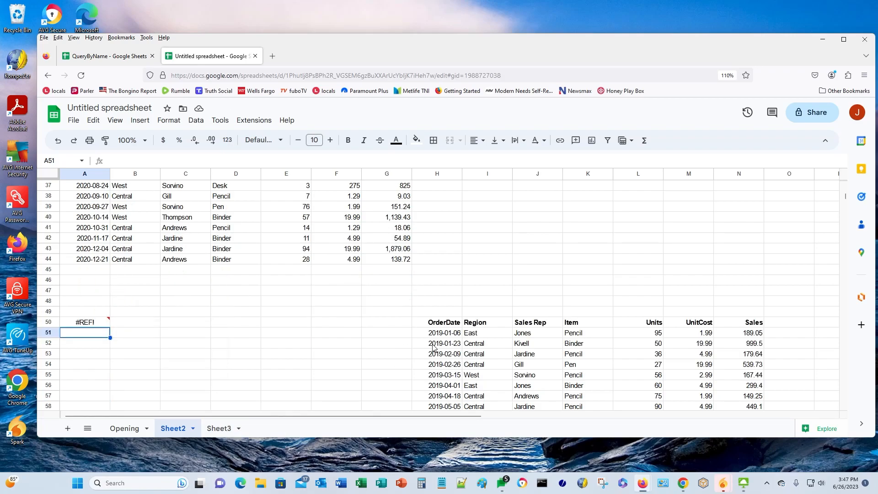
scroll(432, 347, "down", 2)
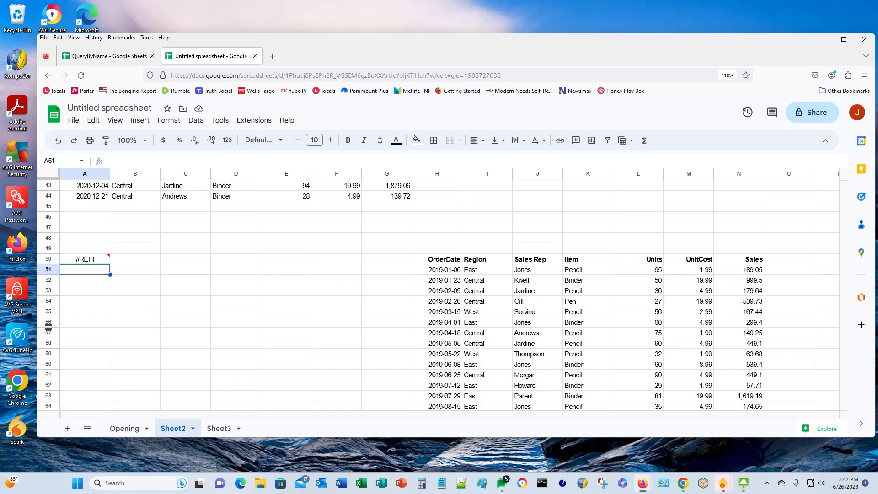
left_click(435, 218)
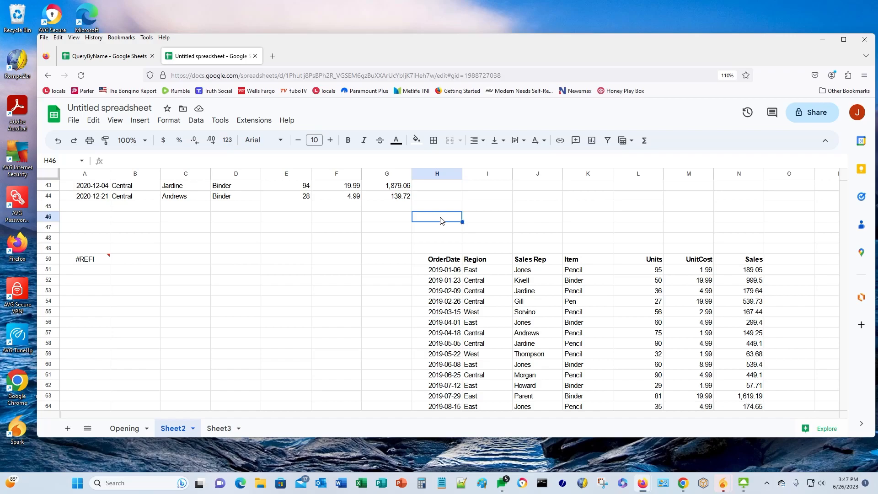
- Enter =column(H50) in cell H46
type("=col")
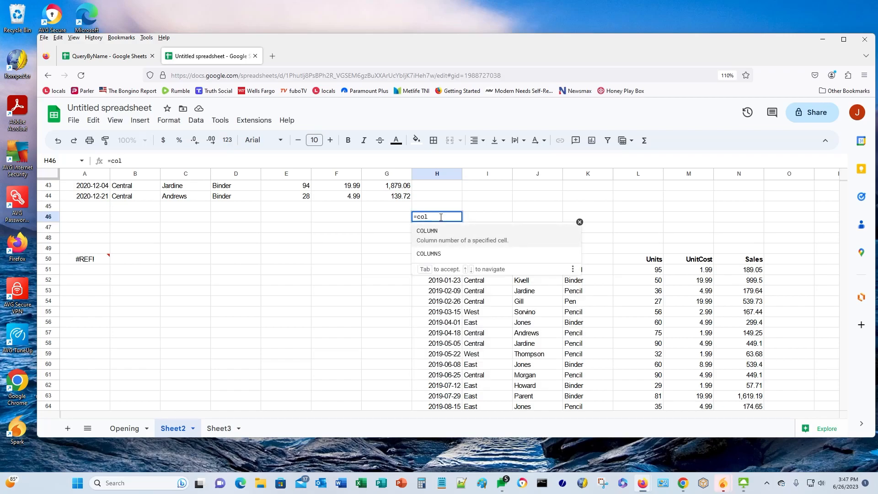
type("umn")
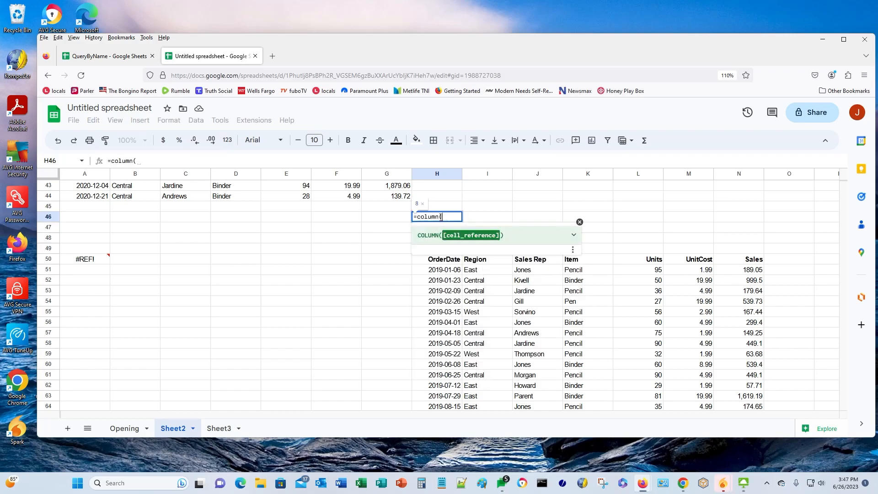
type("(")
key("Down")
key("Down")
key("Down")
key("Down")
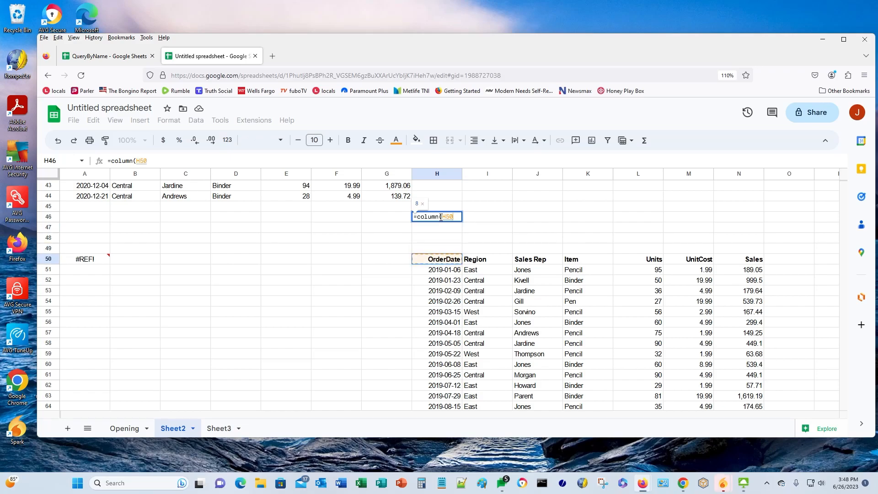
type(")")
key("Return")
left_click(442, 220)
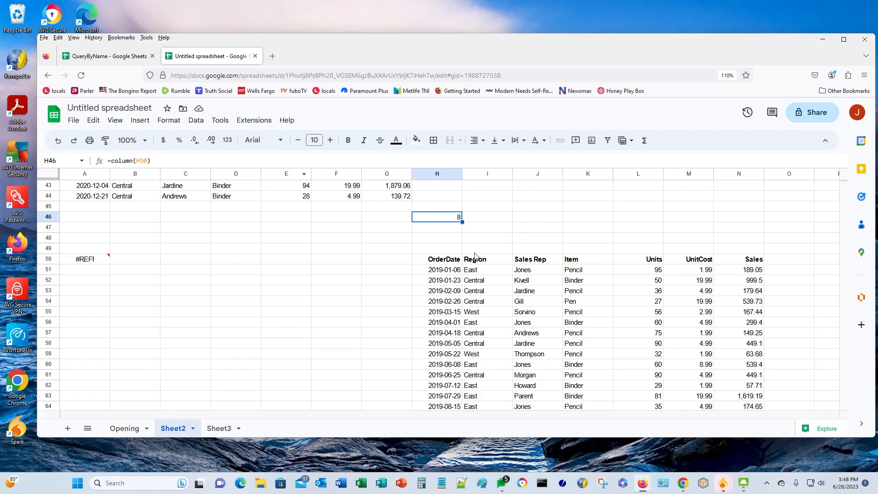
- Edit H46 to =column(INDEX(H50:N50, 1, 1)), which returns 8
left_click(138, 161)
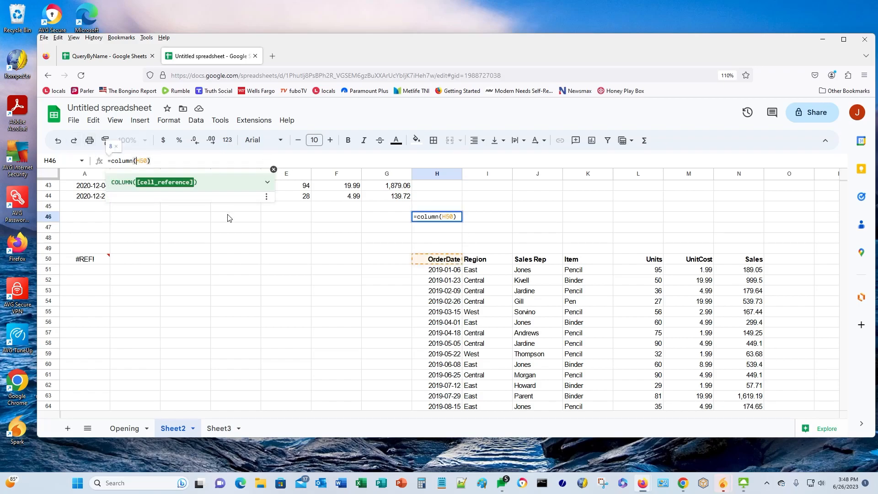
type("INDEX")
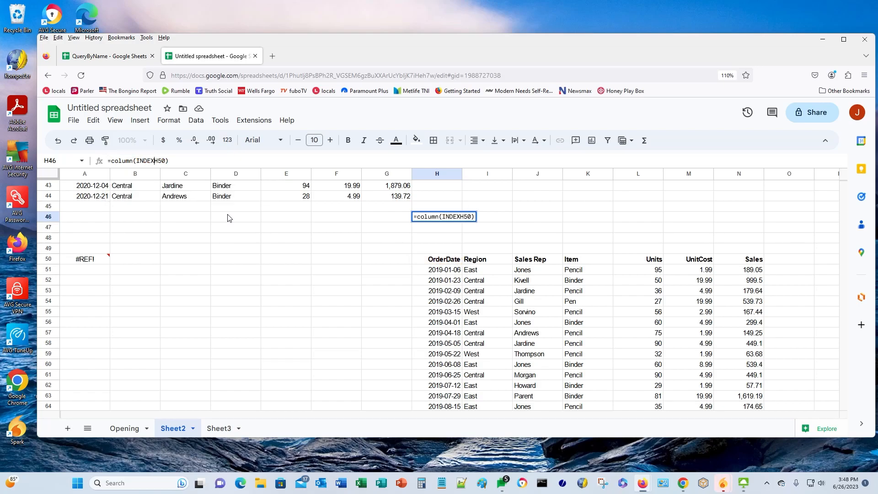
type("(")
key("Right")
key("Right")
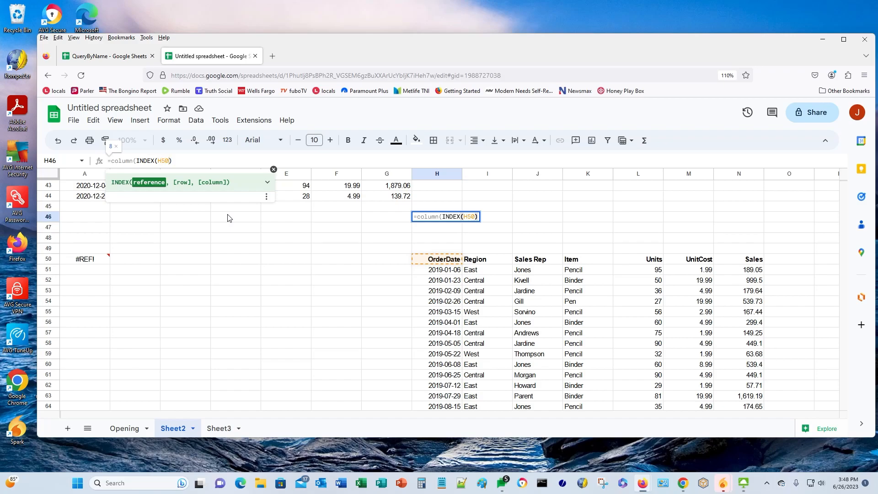
type(":N")
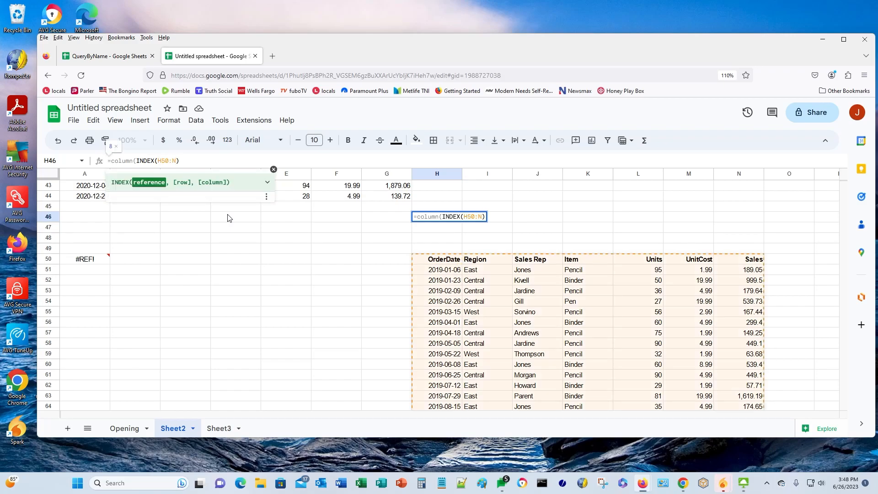
type("50")
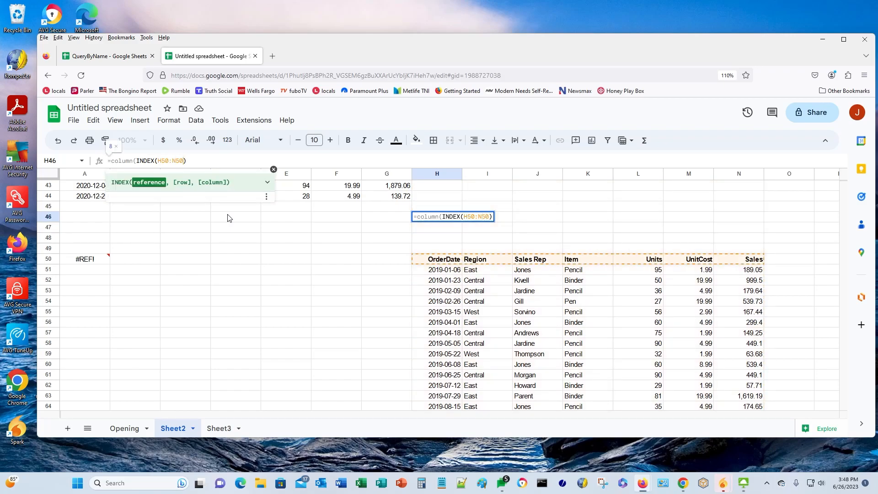
type(", 1")
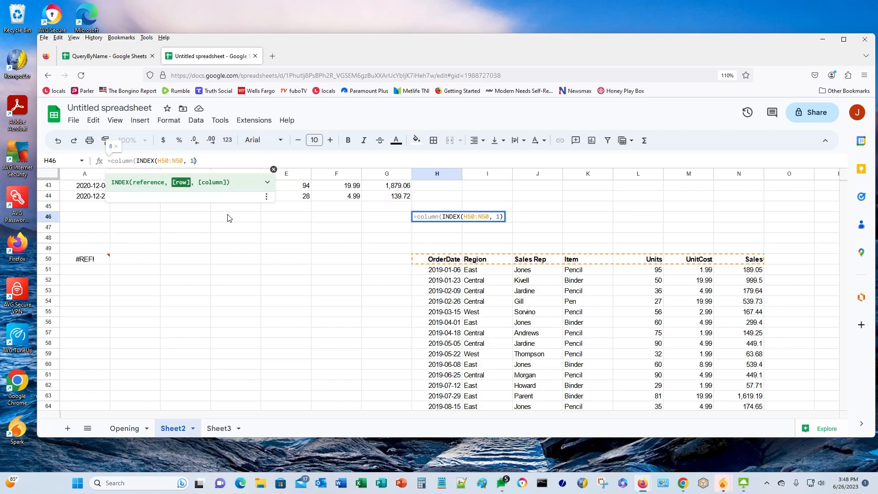
type(", 1")
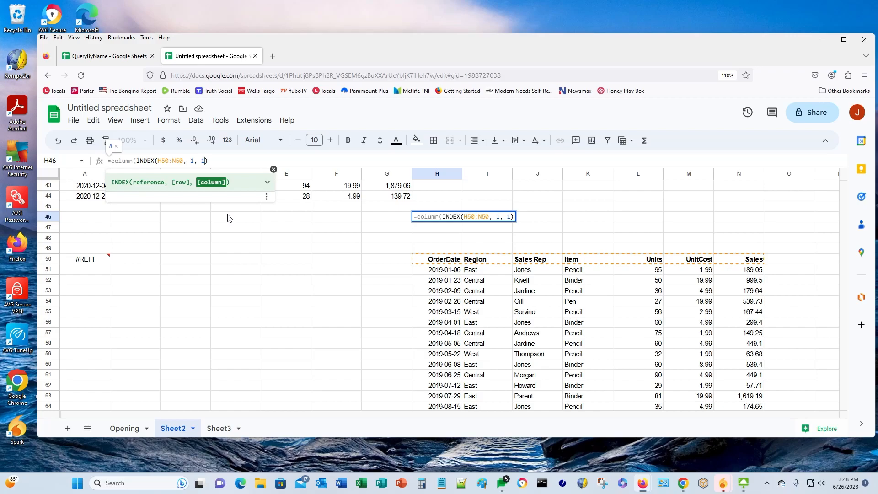
type(")")
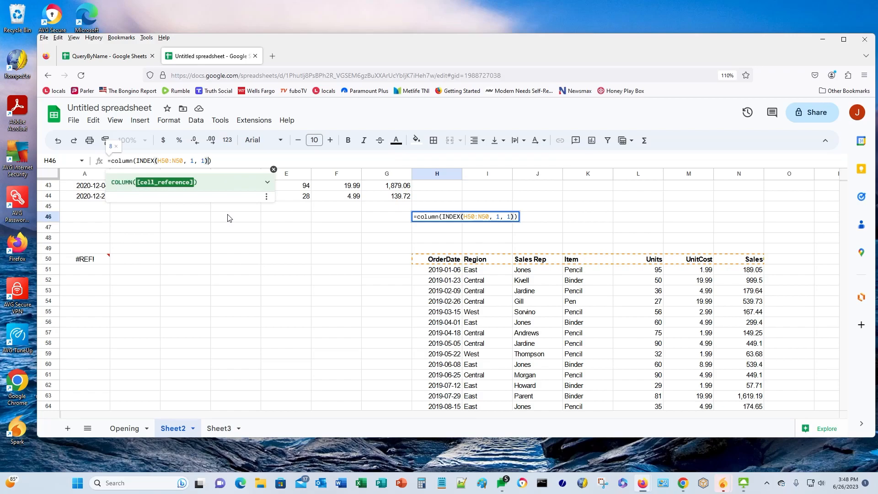
key("Return")
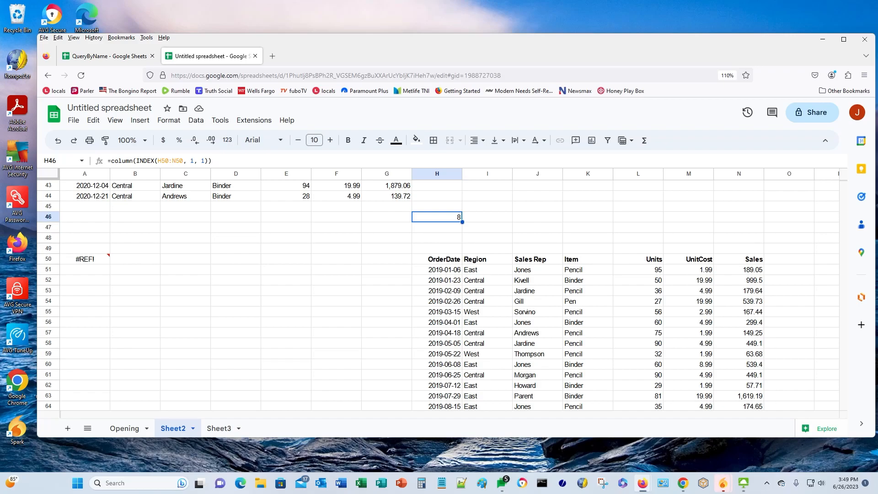
- Wrap H46's column formula in IF, returning 0 for column A and otherwise column minus 1 (7)
left_click(487, 218)
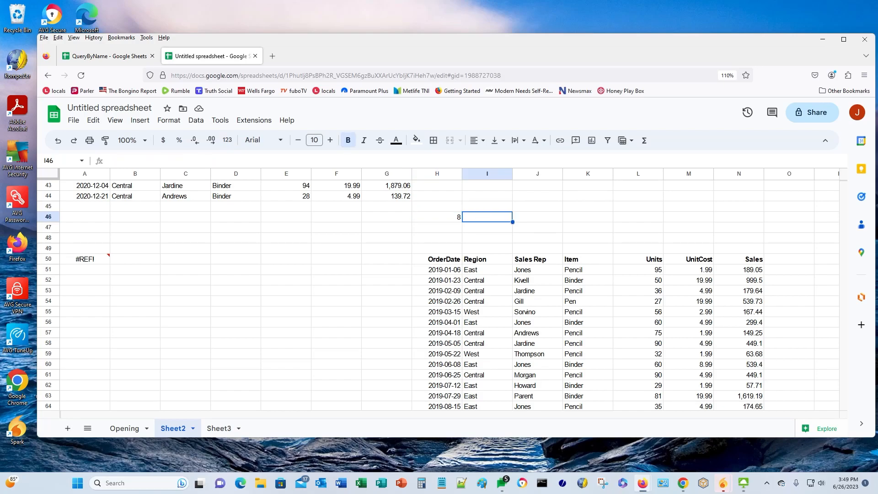
key("Right")
key("Right")
key("Right")
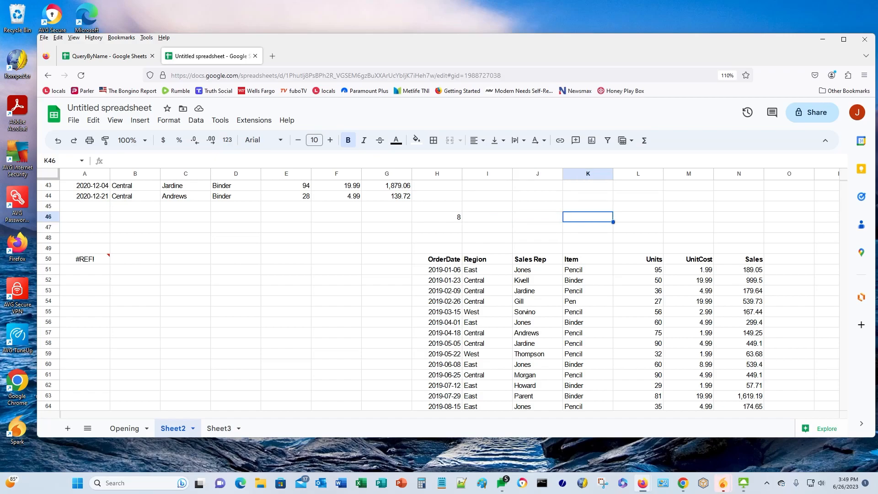
key("Left")
key("Left")
key("Left")
key("Left")
key("Down")
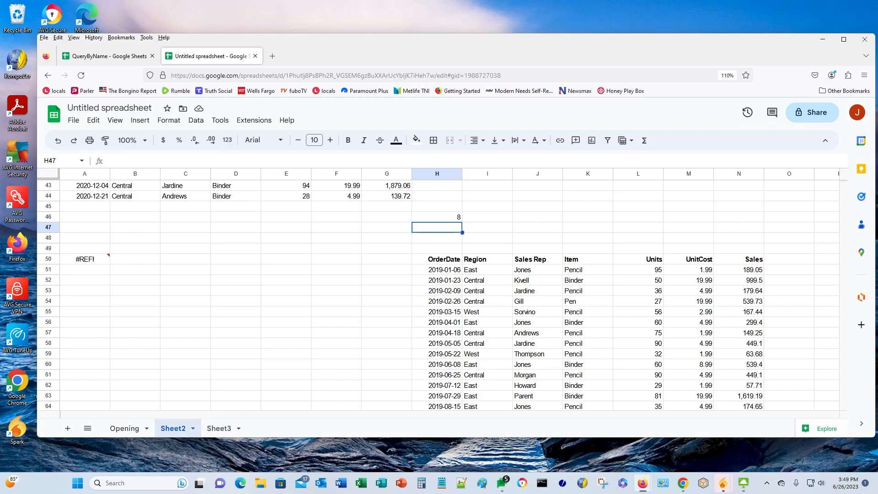
key("Up")
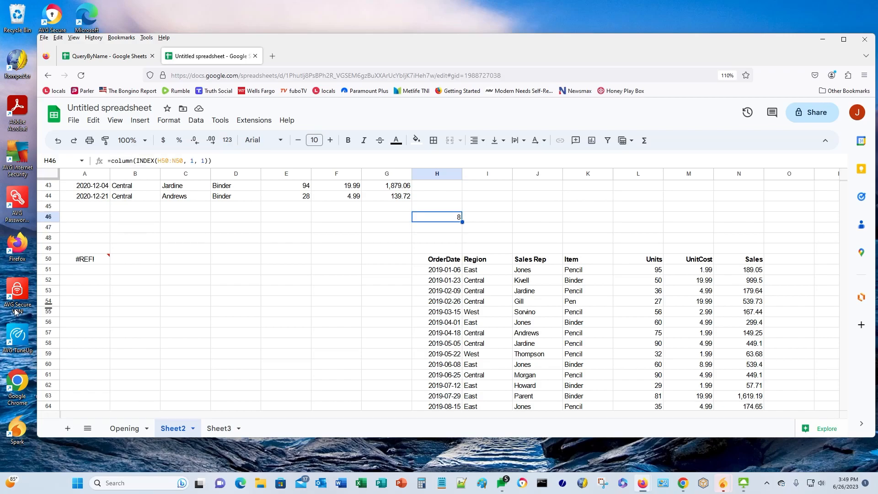
left_click(115, 163)
type("IF(")
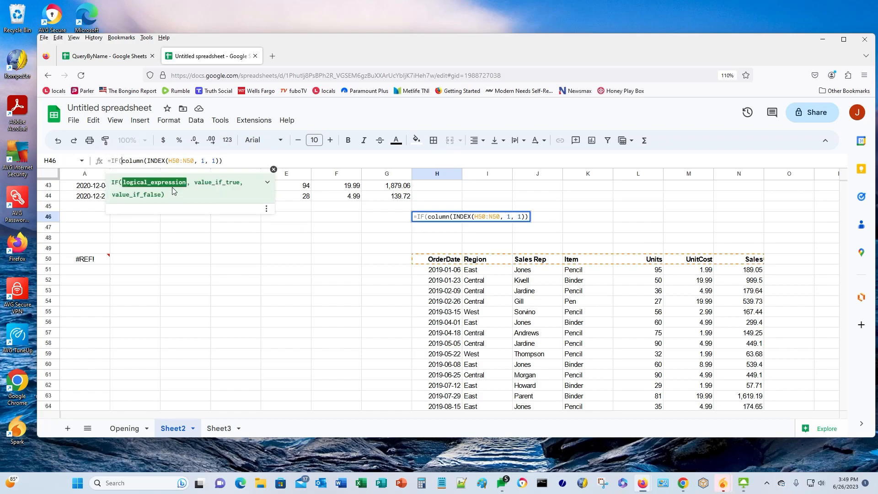
key("shift+End")
key("ctrl+c")
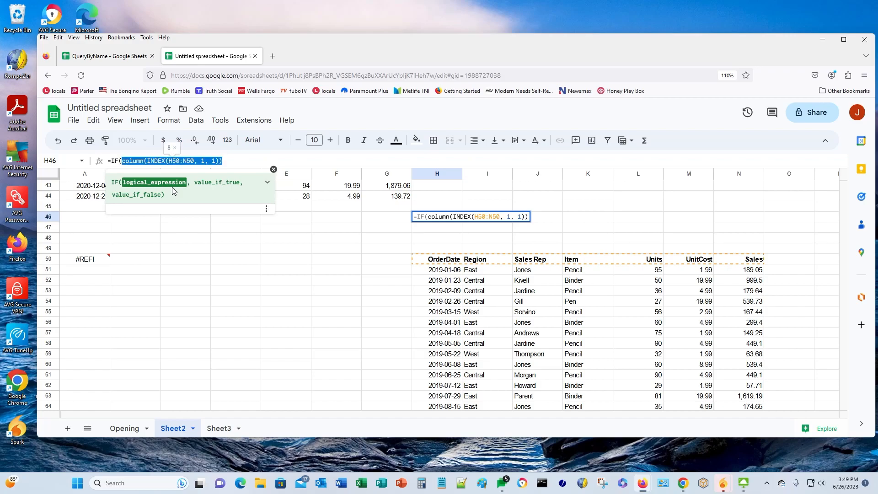
key("End")
type("=")
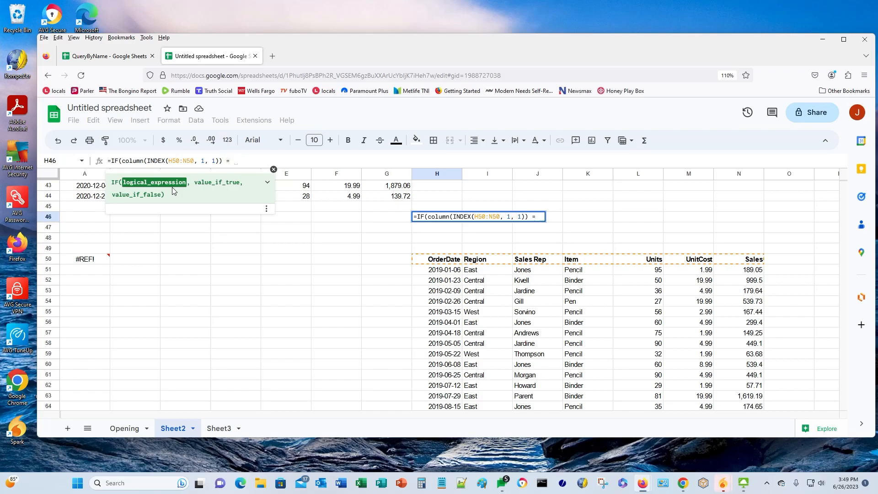
type(" 1")
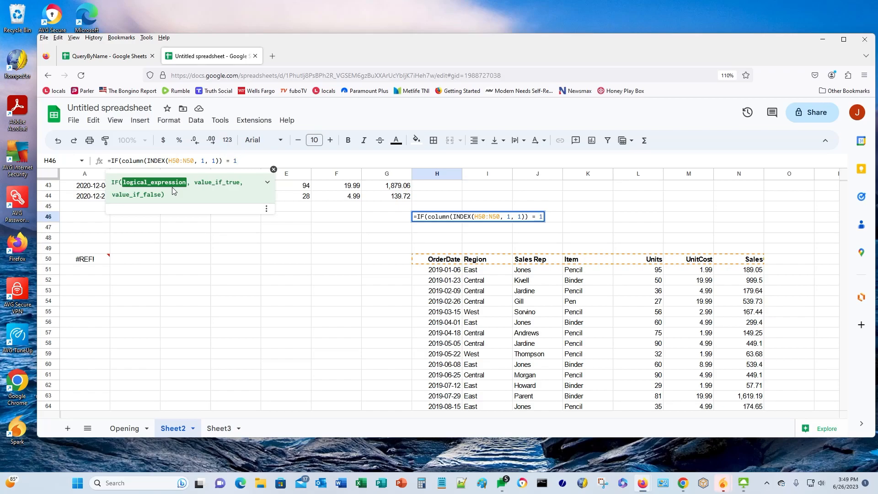
type(", 0,")
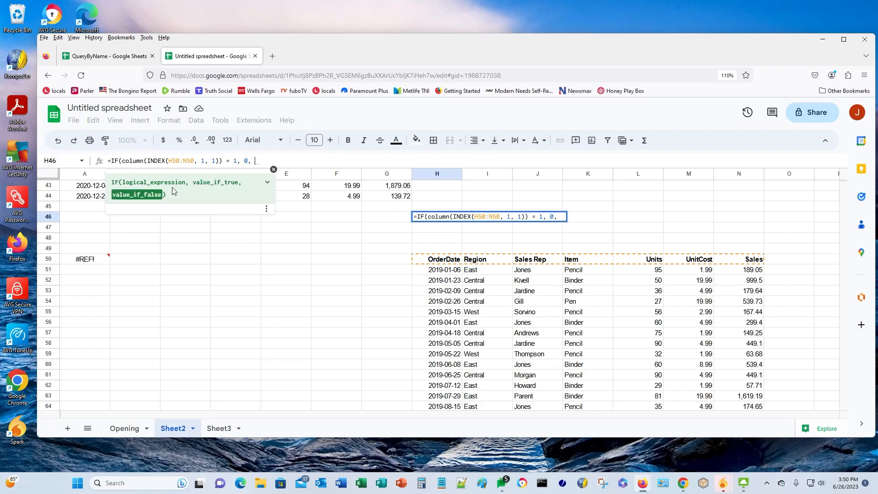
key("ctrl+v")
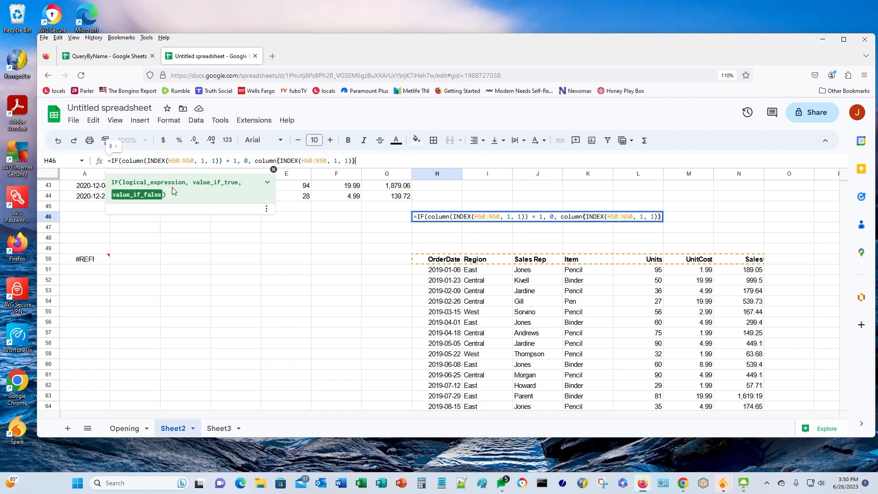
type("-1)")
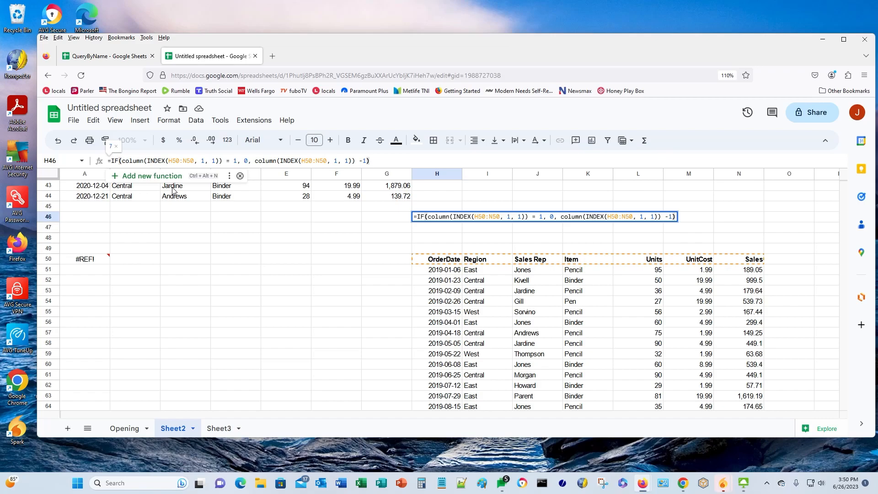
key("Return")
- Copy the full IF/COLUMN formula text from H46
key("Up")
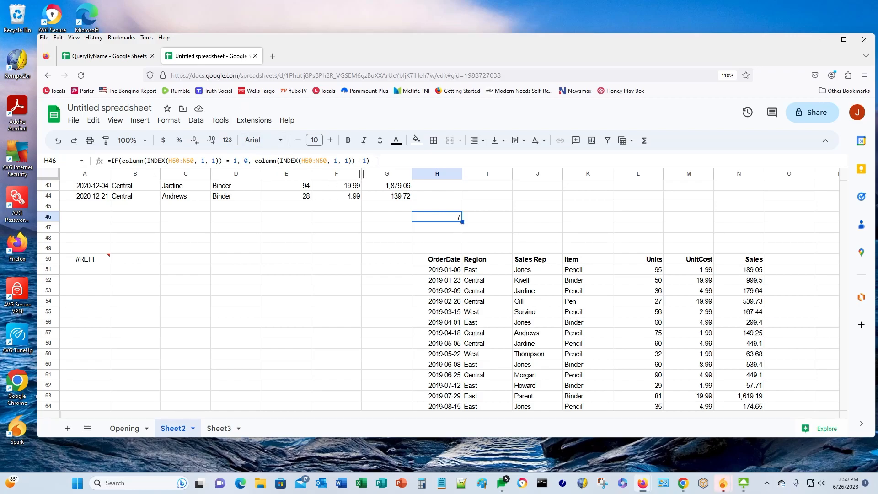
left_click_drag(376, 161, 105, 160)
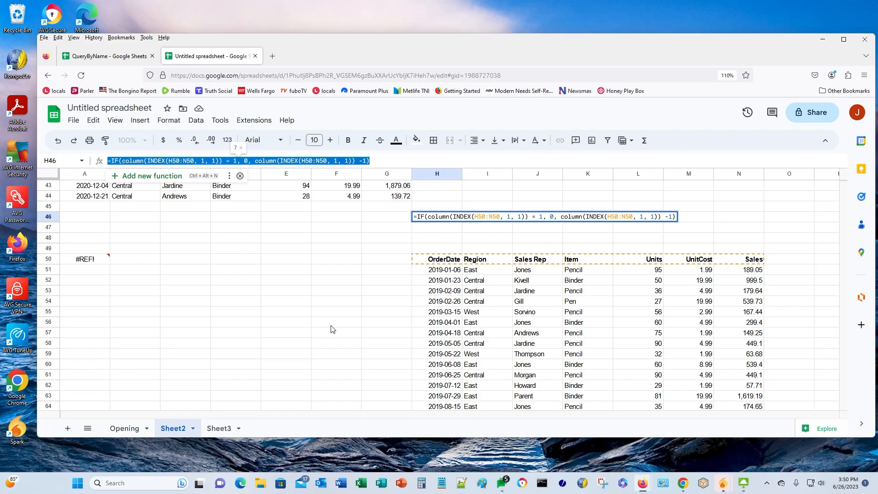
key("ctrl+Return")
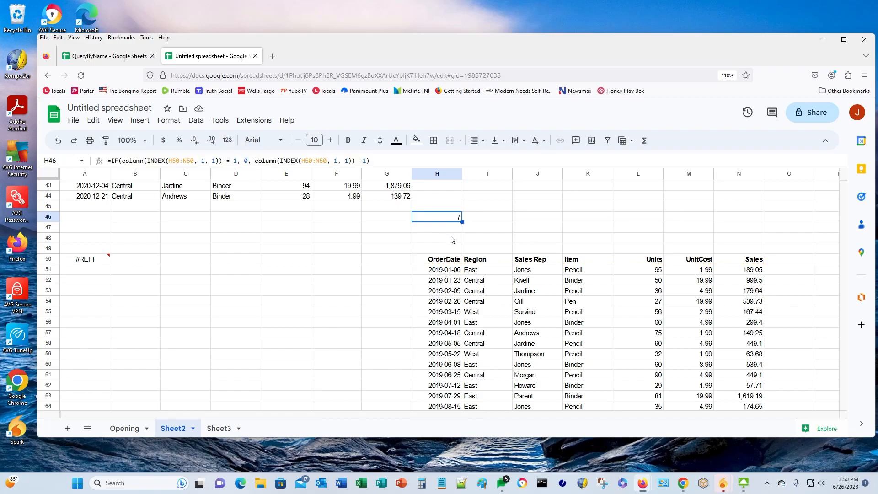
left_click(438, 232)
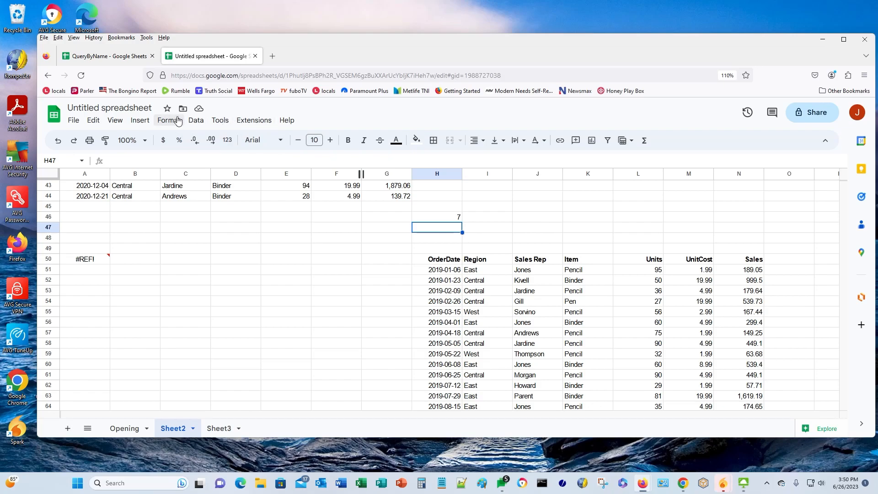
- Add a new named function from Data > Named functions and name it QUERYOFFSET
left_click(196, 120)
left_click(218, 266)
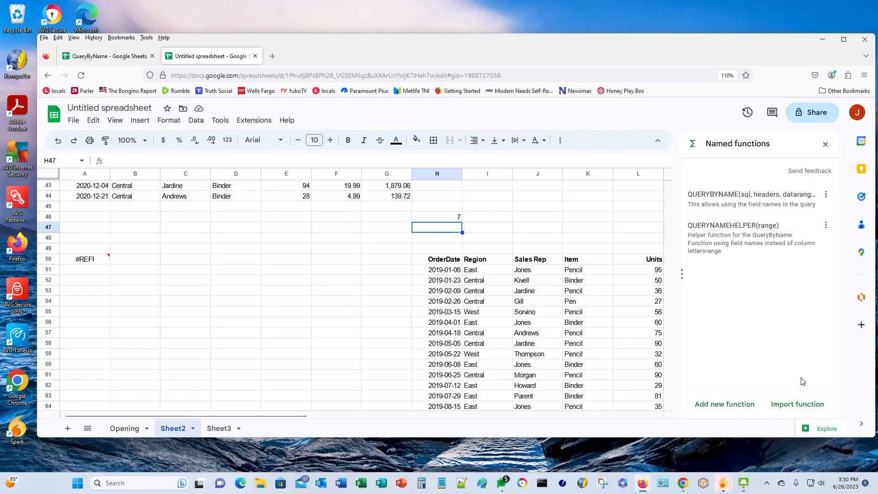
left_click(714, 405)
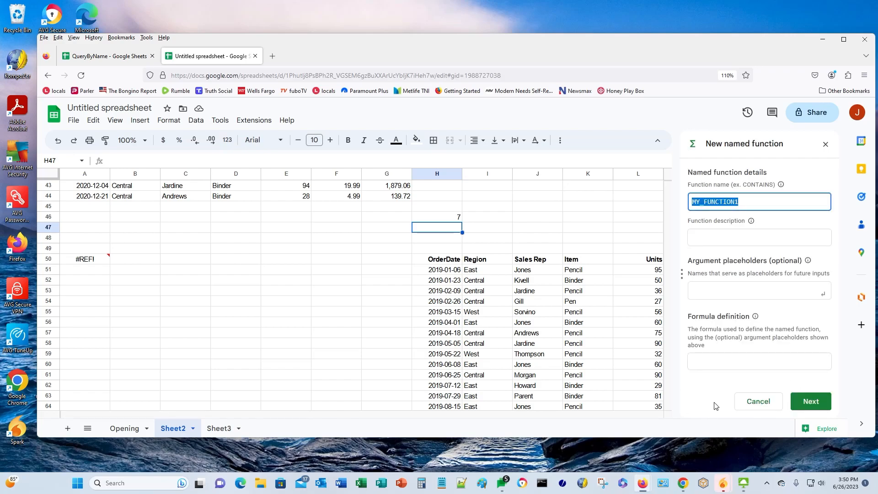
type("QUERYOFFSET")
key("Tab")
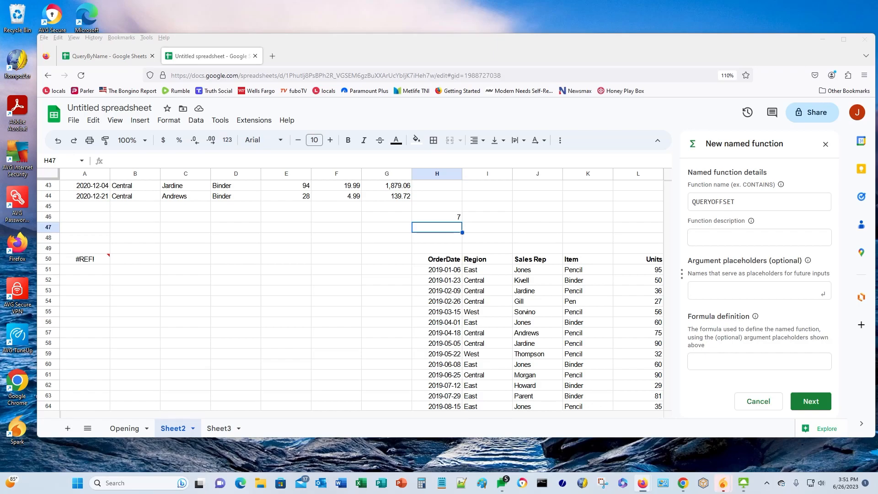
left_click(721, 238)
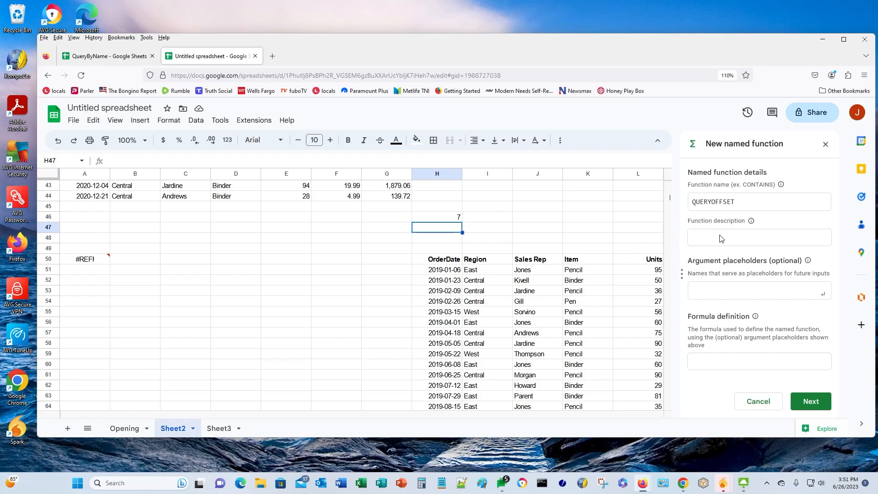
- Paste the column-offset description and add a headers argument placeholder
type("Returns the offset needed to adjust the first column number of the header to create Col1, Col2, etc.")
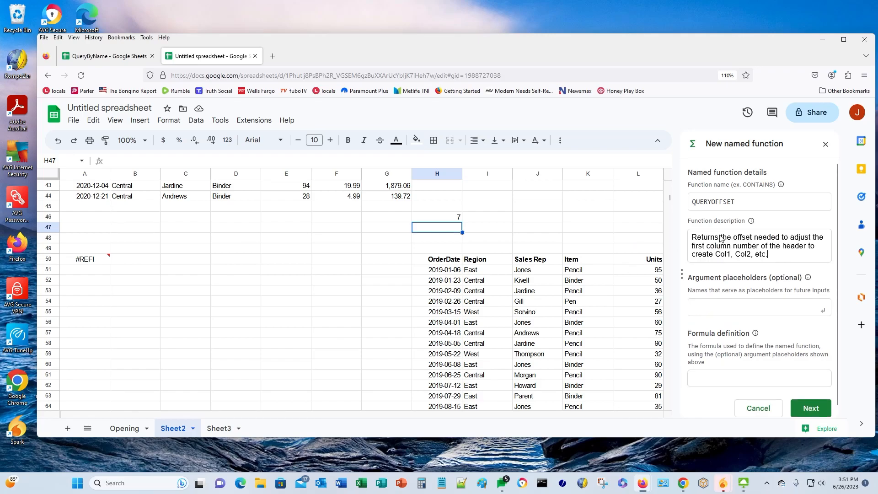
left_click(719, 305)
type("headerss")
key("Return")
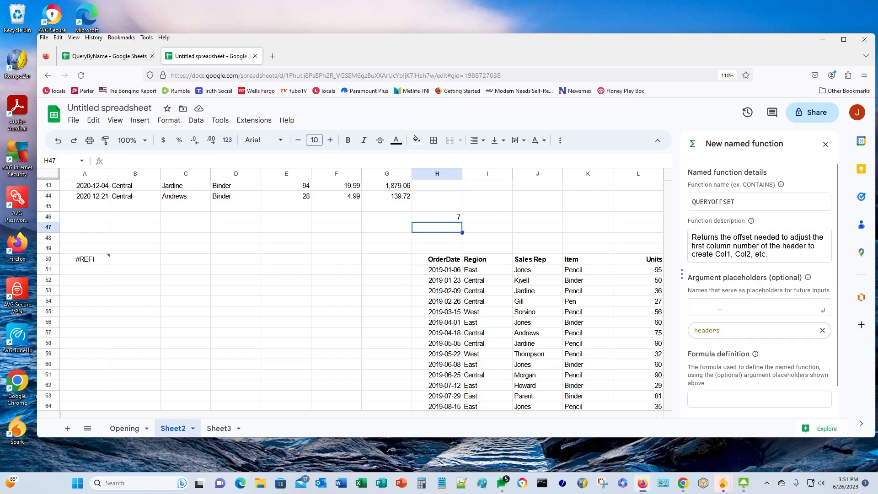
scroll(732, 270, "down", 1)
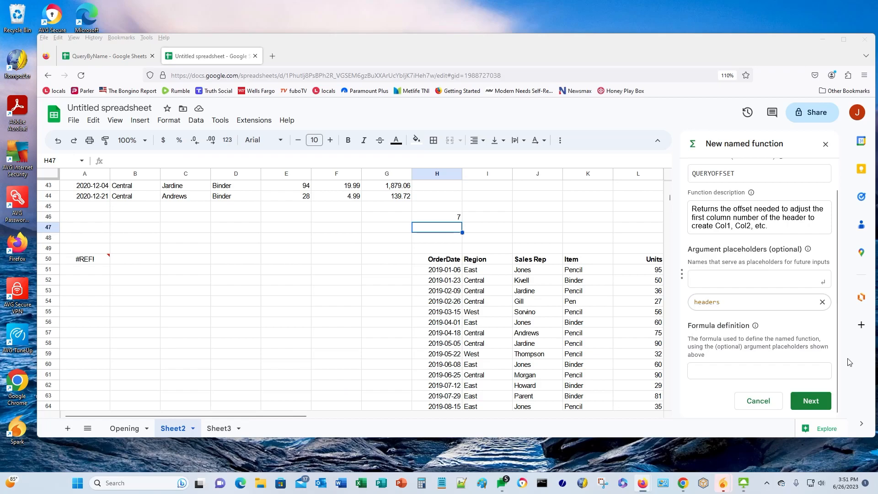
left_click(774, 371)
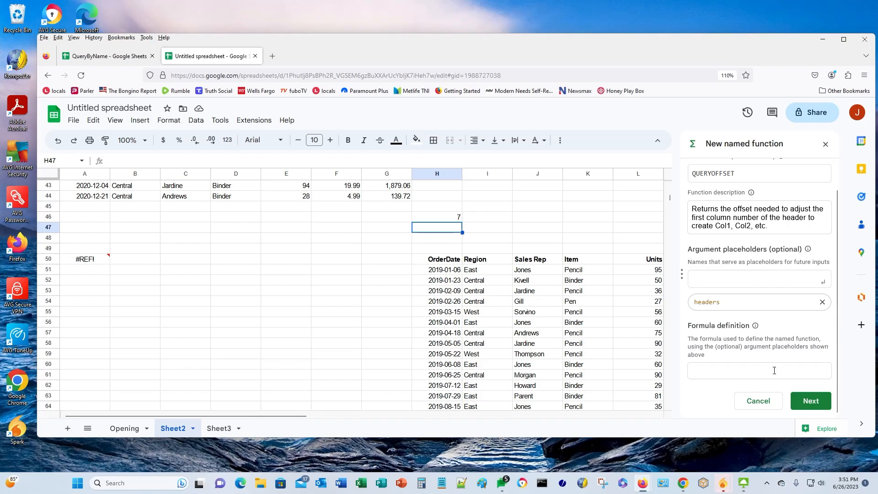
- Paste the IF/COLUMN formula as the definition, replacing both H50:N50 references with headers
type("IF(COLUMN(INDEX(H50:N50, 1,1)) = 1, 0, COLUMN(INDEX(H50:N50, 1,1)) - 1)")
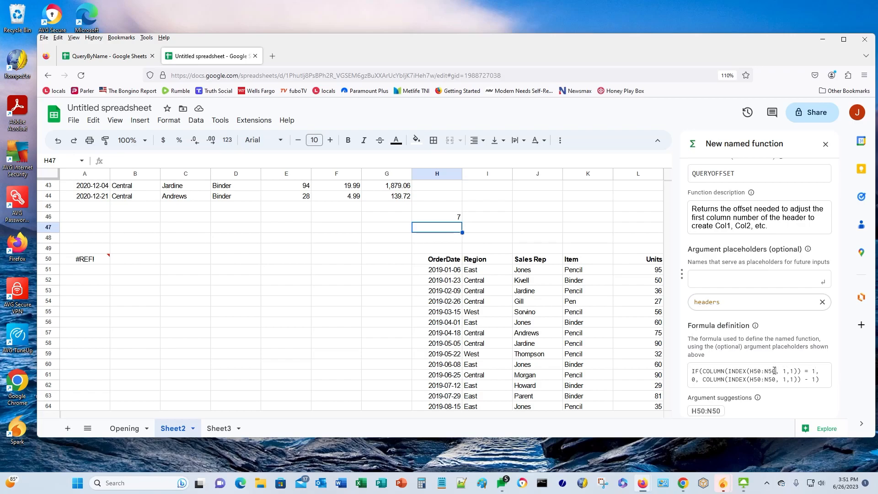
left_click_drag(750, 371, 776, 371)
type("headers")
key("shift+Right")
key("shift+Right")
key("shift+Right")
key("shift+Right")
key("shift+Right")
key("shift+Right")
key("shift+Right")
type("heads")
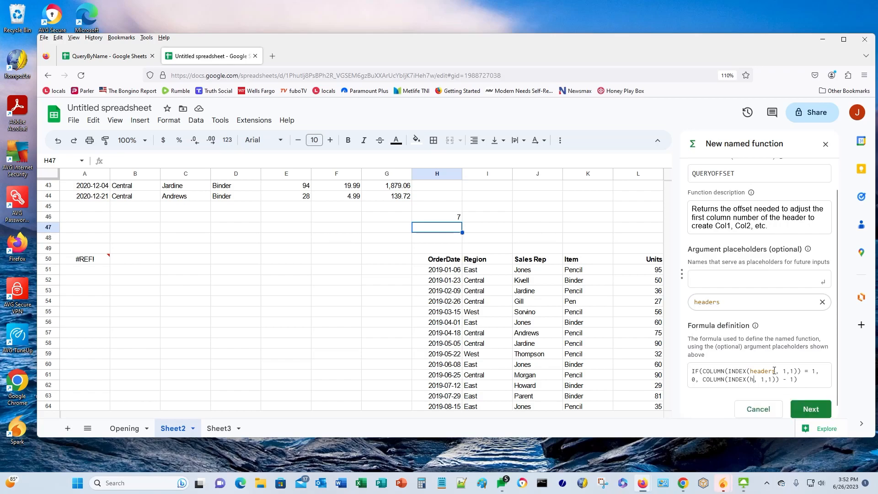
key("BackSpace")
type("ers")
- Describe headers as 'The header range' with example A1:G1, then create QUERYOFFSET
left_click(811, 409)
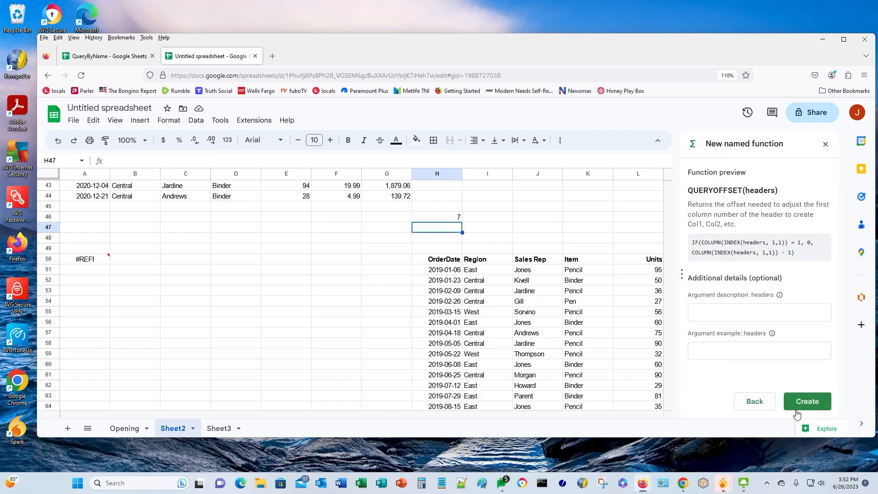
left_click(702, 311)
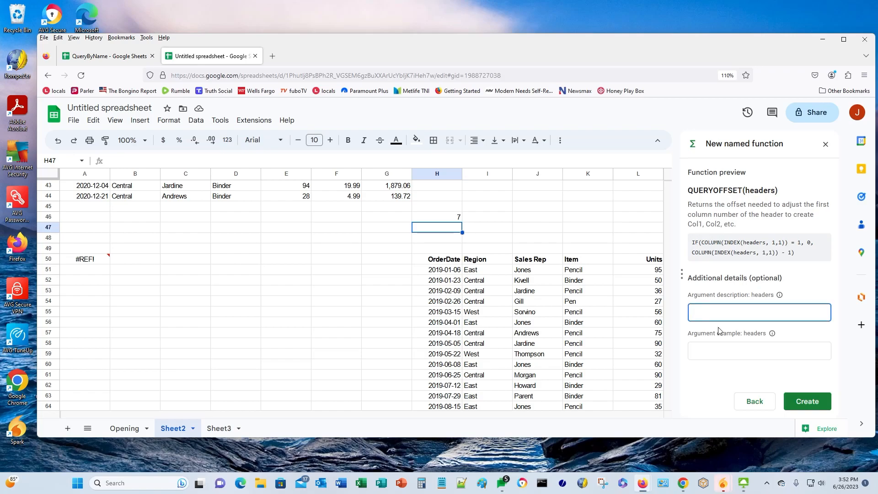
type("The header range")
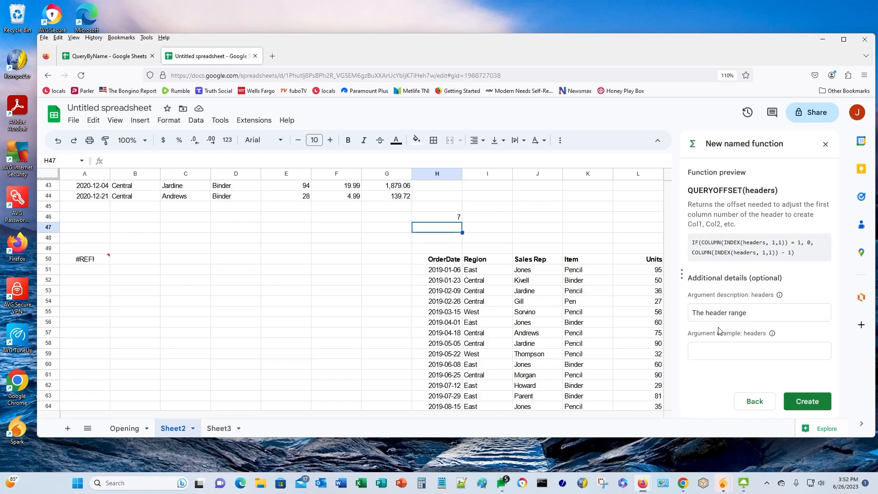
left_click(701, 350)
type("A1:G1")
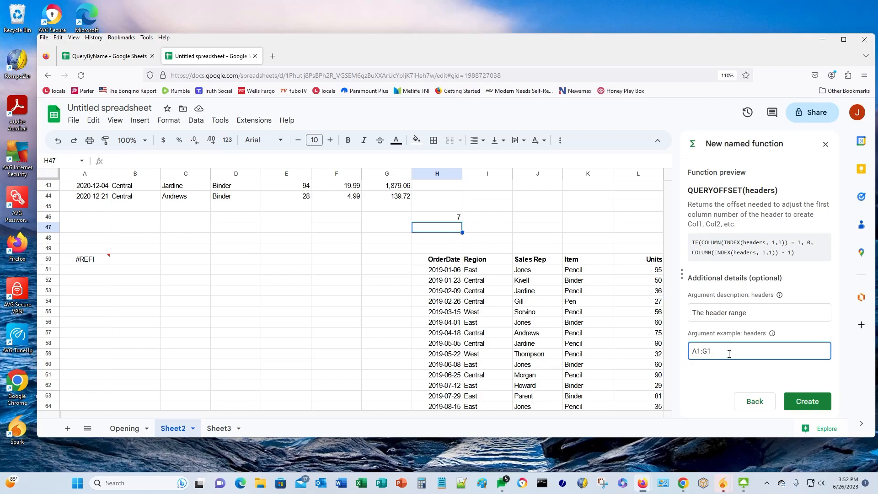
left_click(809, 403)
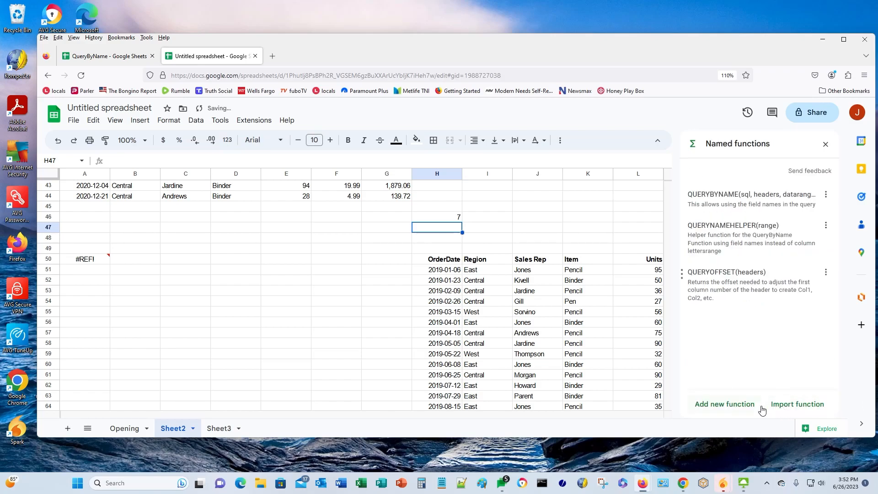
- Enter =QUERYOFFSET(H50:N50) in H47 and confirm it returns 7, matching H46
left_click(826, 144)
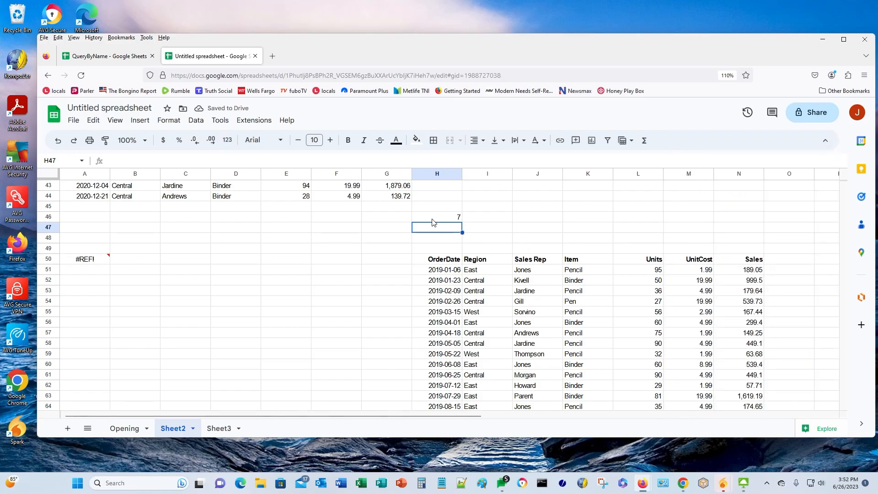
type("=")
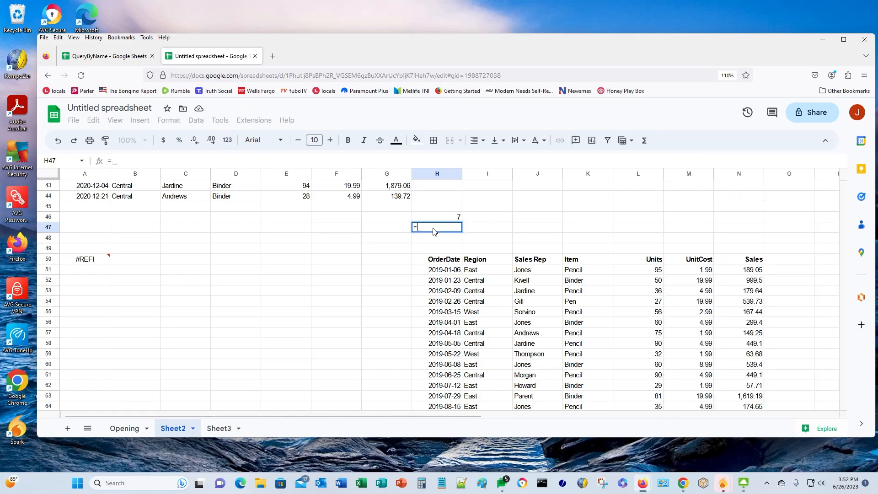
type("queryoff")
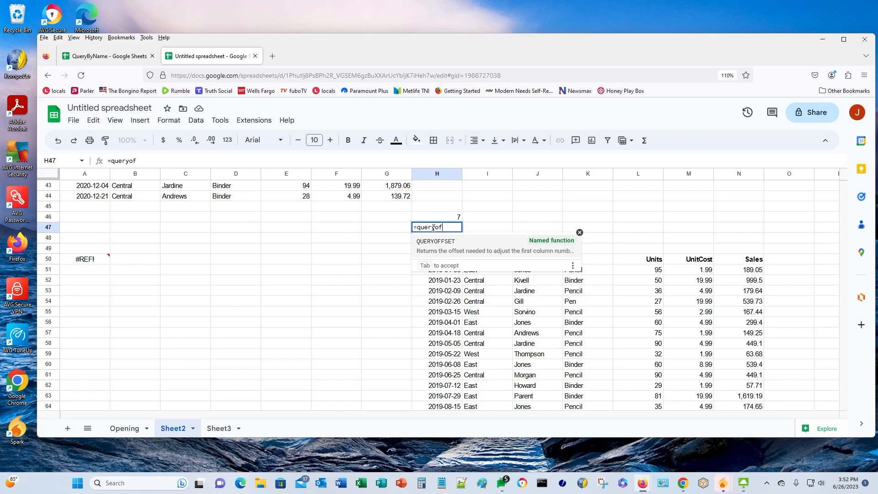
left_click(445, 242)
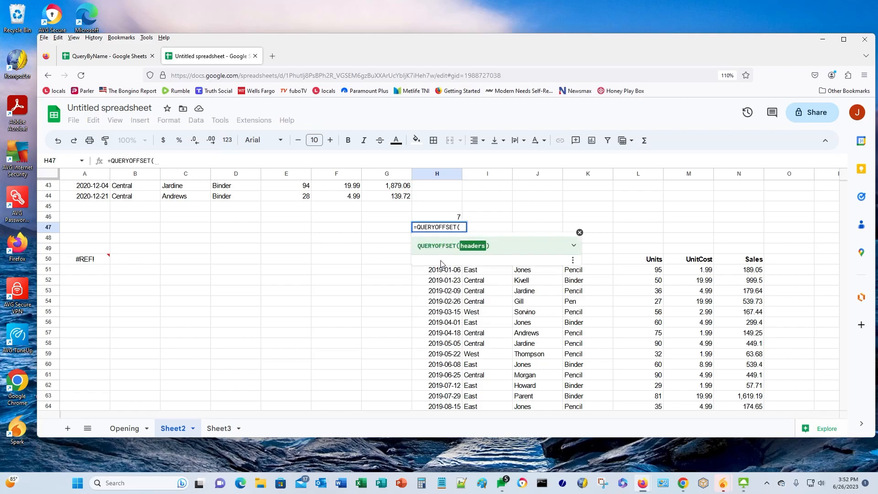
type("H")
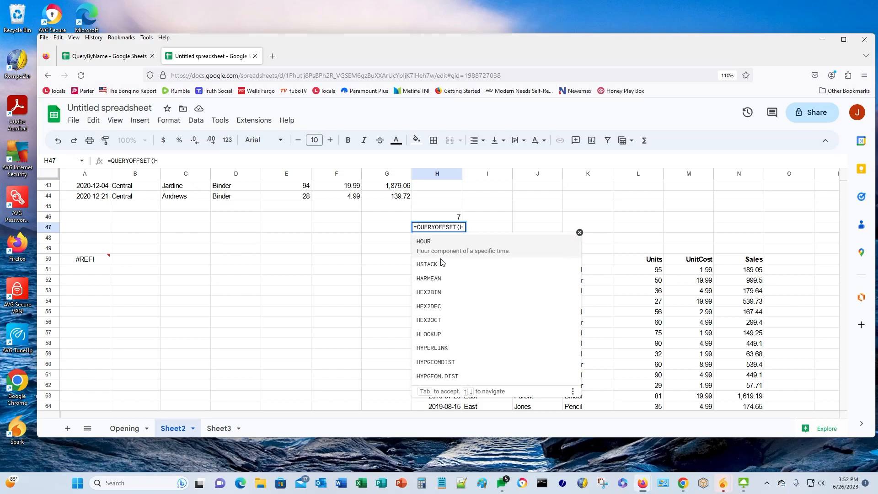
type("50:N50)")
key("Return")
key("Up")
key("Up")
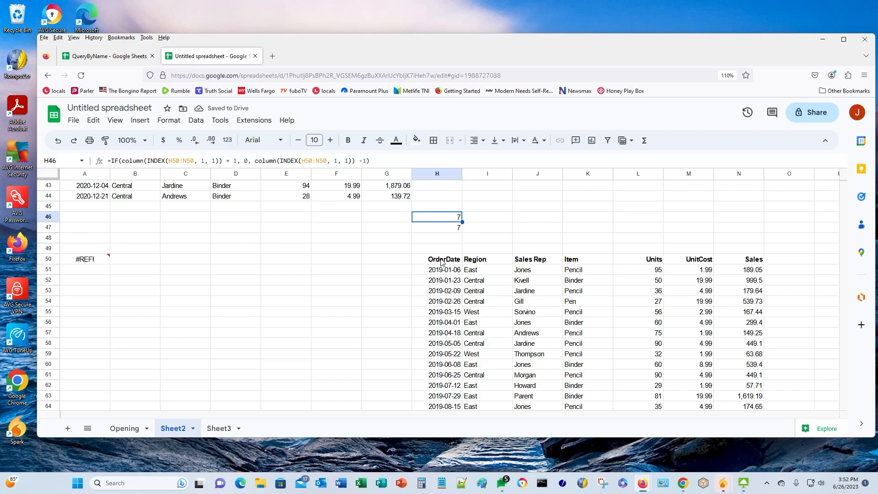
key("Down")
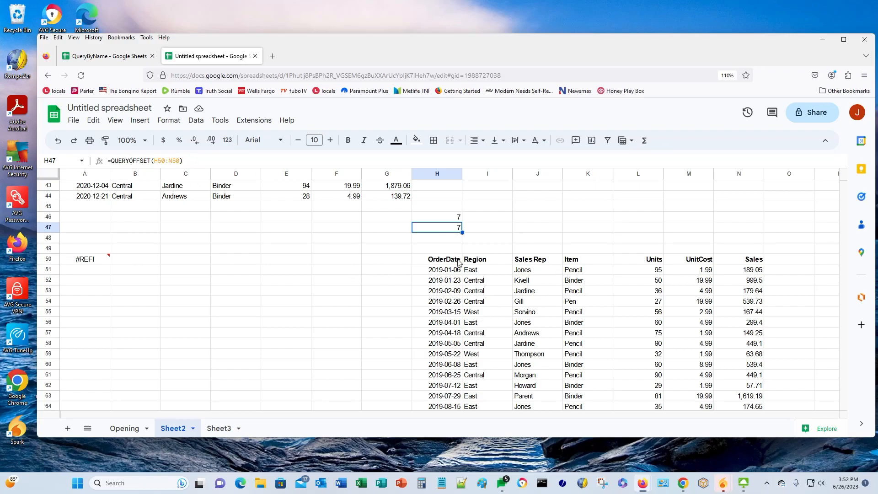
mouse_move(98, 259)
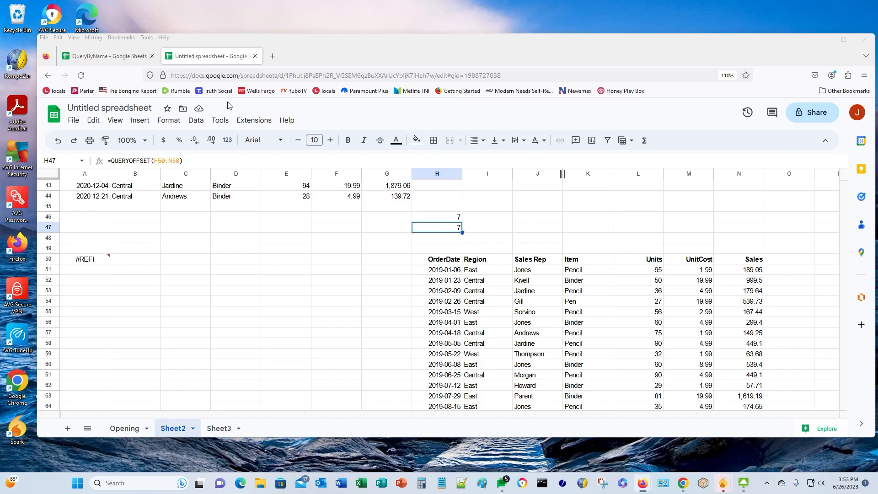
- Open QUERYNAMEHELPER for editing from Data > Named functions
left_click(198, 126)
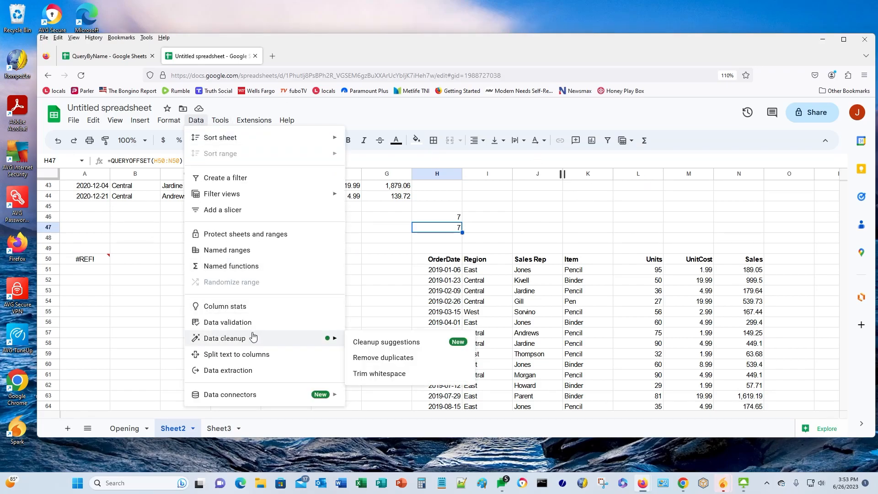
left_click(233, 266)
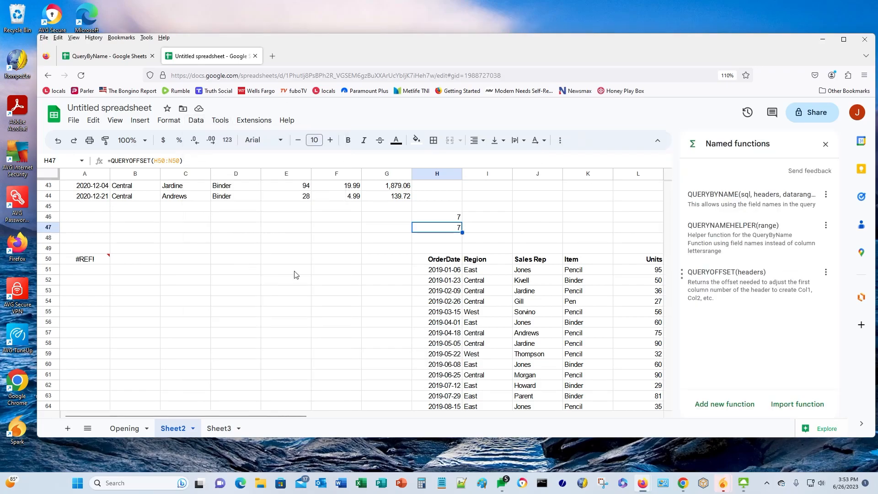
left_click(826, 226)
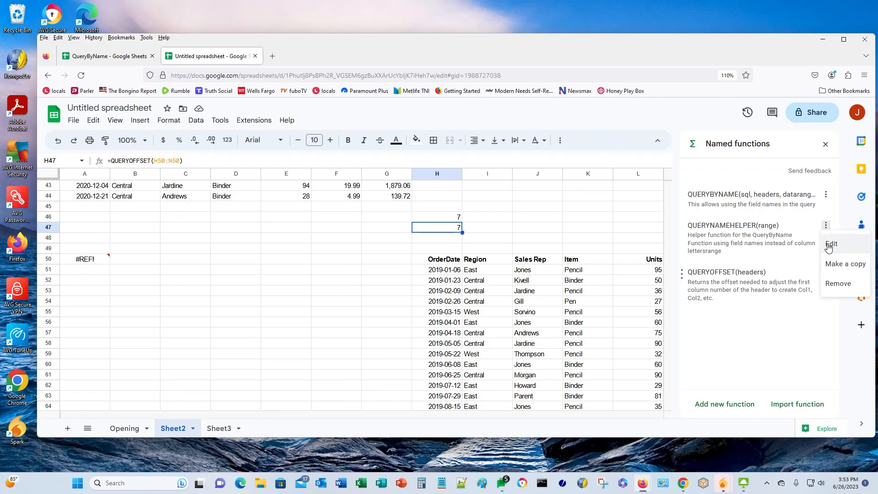
left_click(831, 244)
- Paste a QUERYOFFSET-subtracting definition, hit a formula parse error, and cancel the edit
scroll(735, 366, "down", 2)
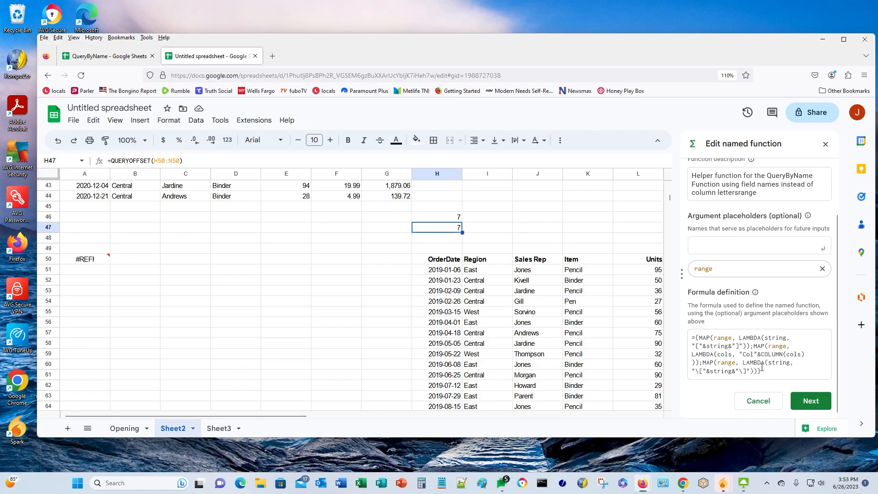
left_click_drag(766, 373, 689, 338)
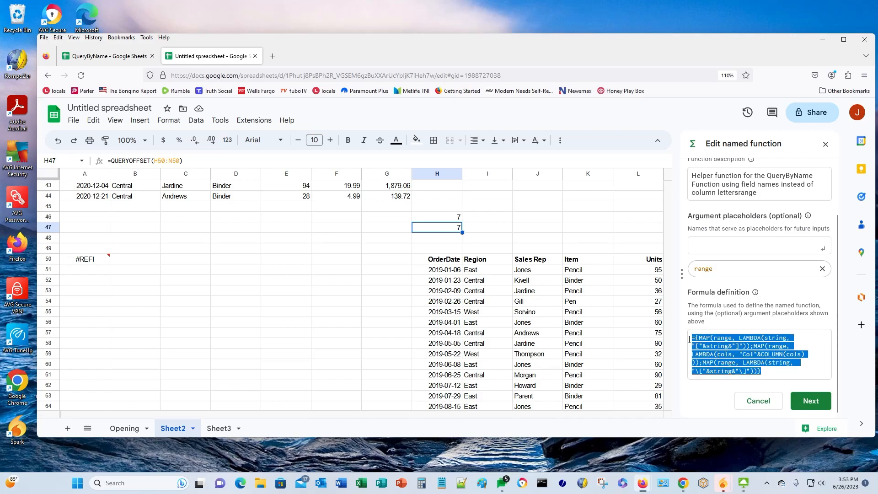
type("={MAP(range, LAMBDA(string, \"[\"&string&\"]\"));MAP(range, LAMBDA(cols, \"Col\"&COLUMN(cols) - QUERYOFFSET(range)));MAP(range, LAMBDA(string, \"\\[\"&string&\"\\]\"))")
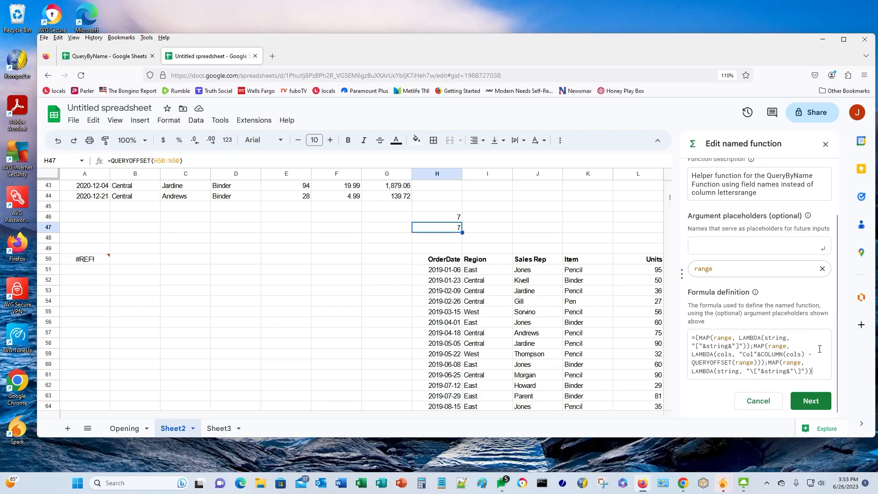
left_click_drag(761, 354, 805, 354)
left_click(808, 400)
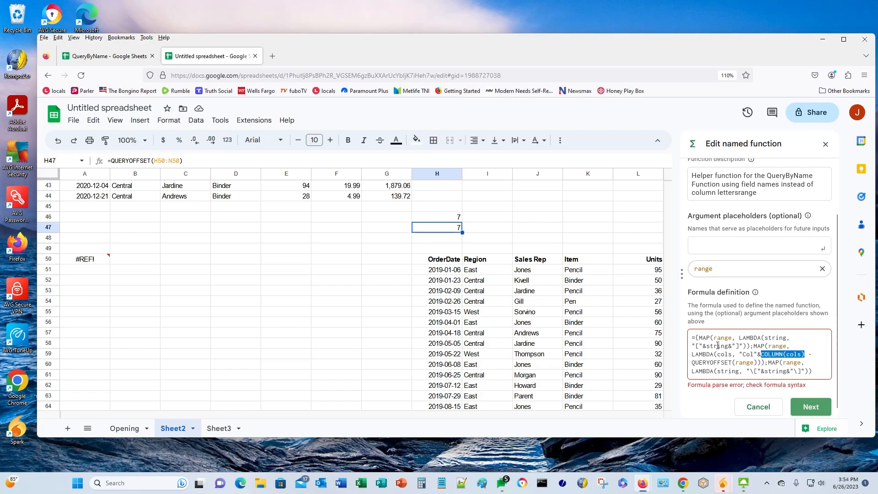
scroll(715, 384, "up", 2)
scroll(714, 384, "down", 2)
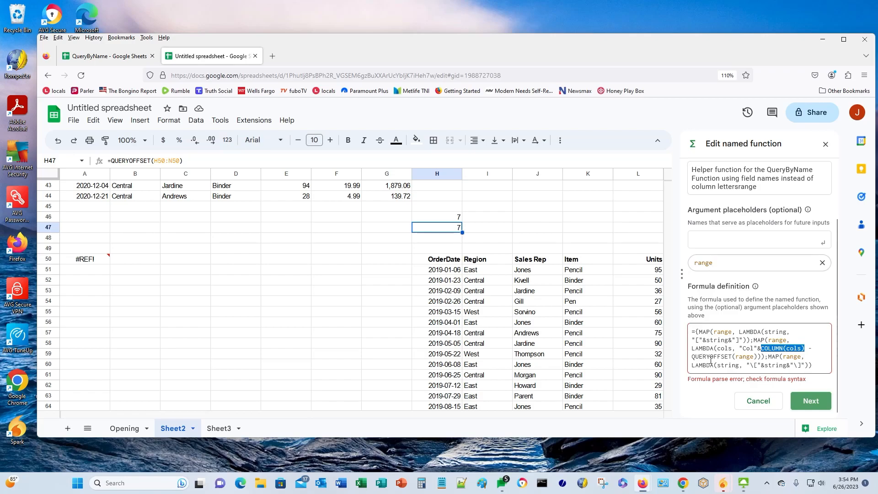
left_click(763, 402)
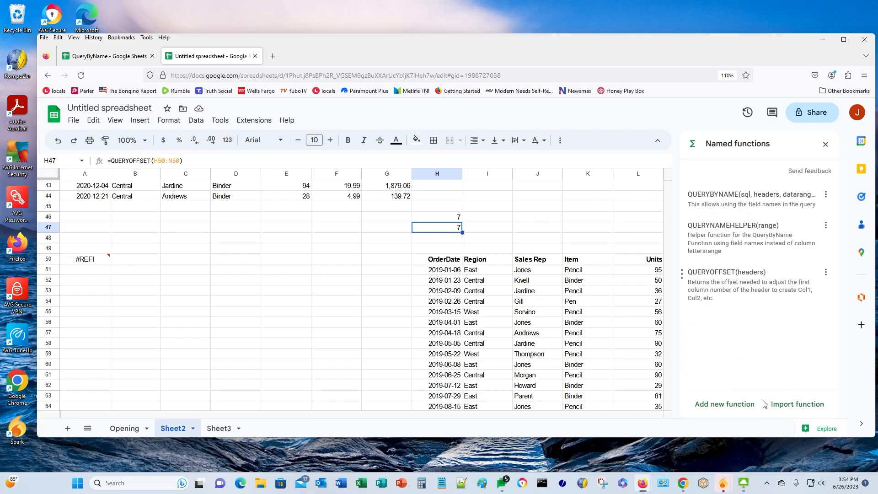
- Insert '- QUERYOFFSET(range)' after COLUMN(cols) in QUERYNAMEHELPER's definition and update it
left_click(828, 227)
left_click(828, 245)
scroll(831, 311, "down", 2)
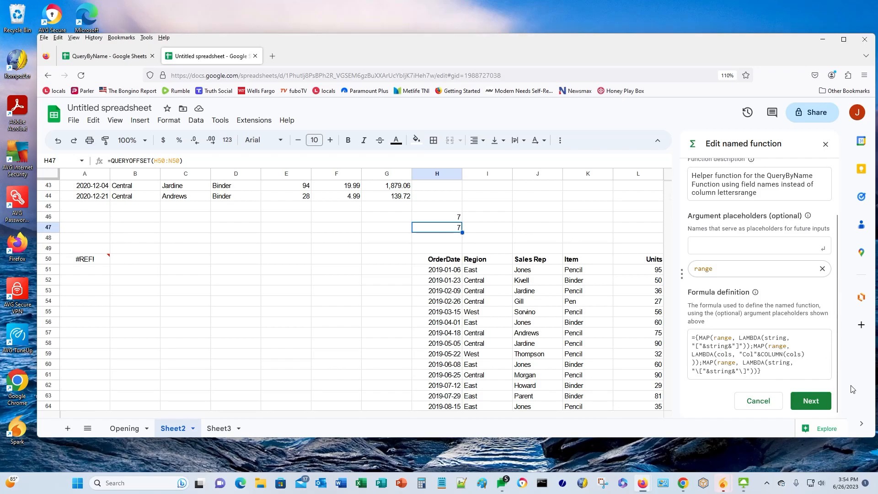
type("- QUERYOFFSET(range)")
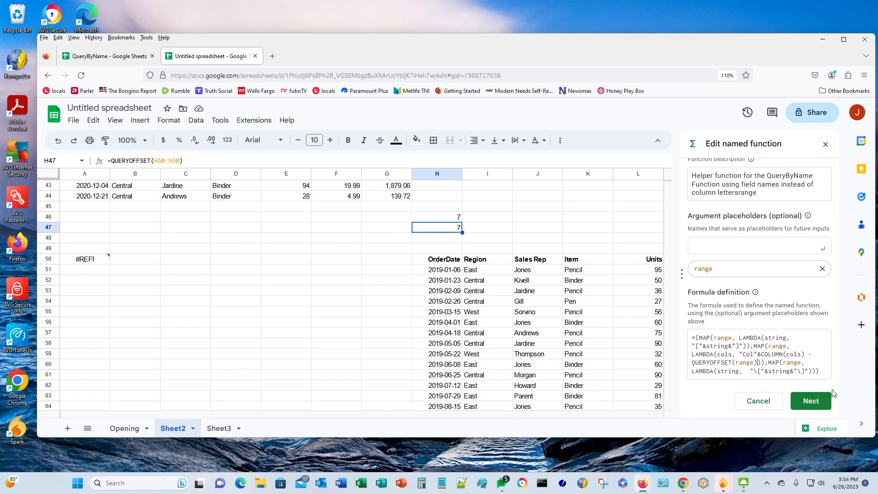
left_click(809, 401)
left_click(806, 401)
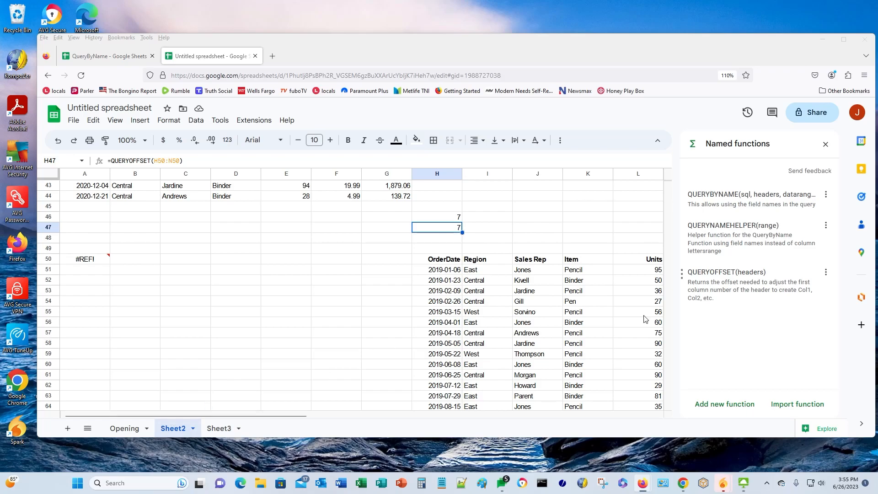
- Replace QUERYBYNAME's definition with the version subtracting QUERYOFFSET(headers) and update it
left_click(826, 194)
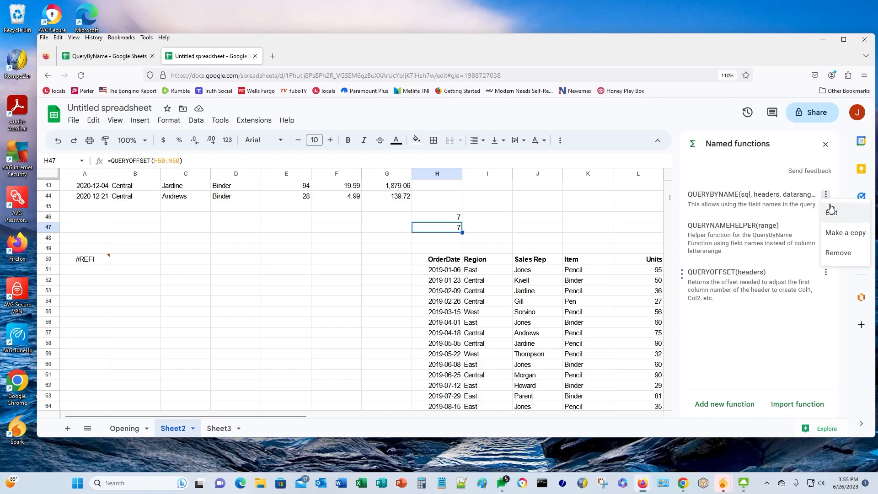
left_click(829, 216)
scroll(725, 346, "down", 3)
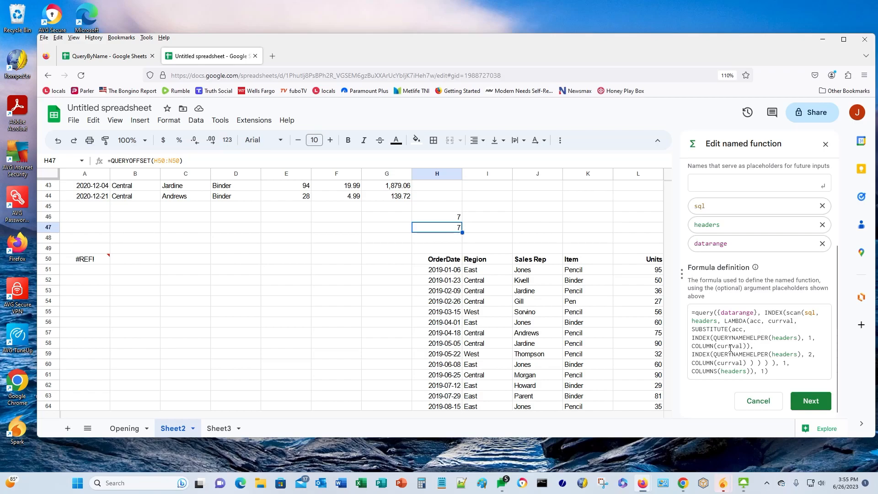
left_click_drag(694, 314, 770, 371)
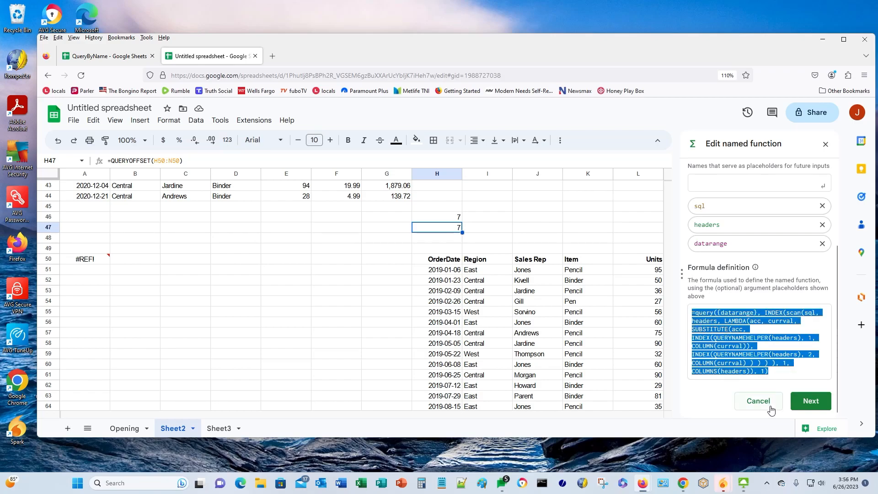
key("Delete")
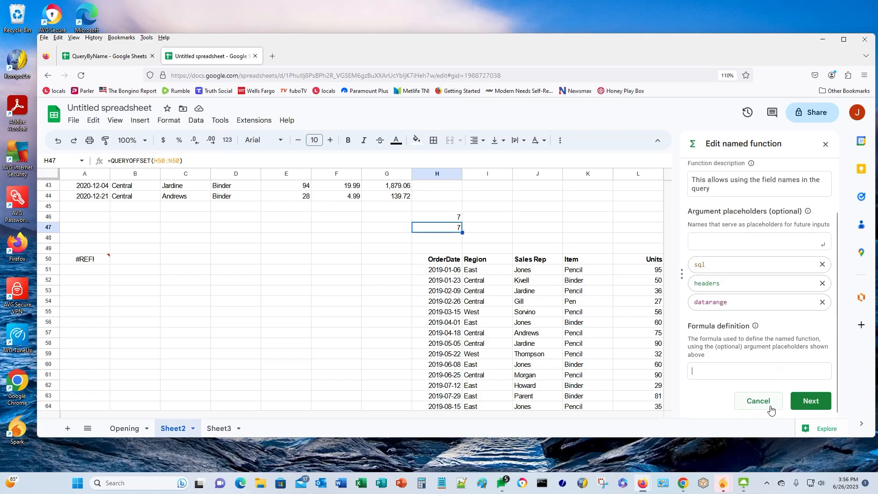
key("ctrl+v")
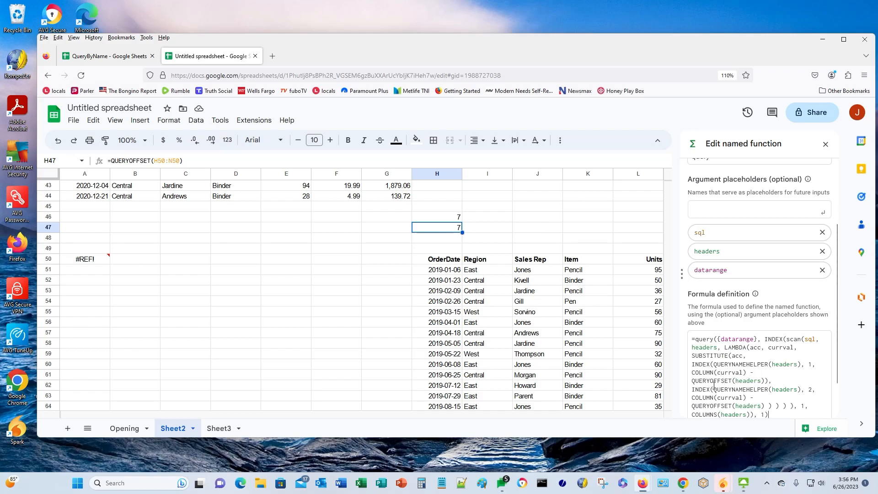
left_click_drag(692, 380, 785, 382)
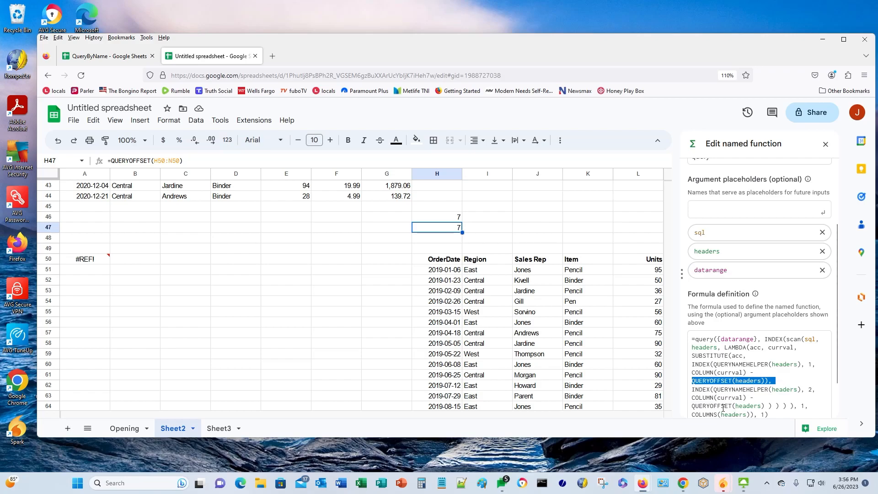
scroll(793, 402, "down", 2)
left_click(799, 403)
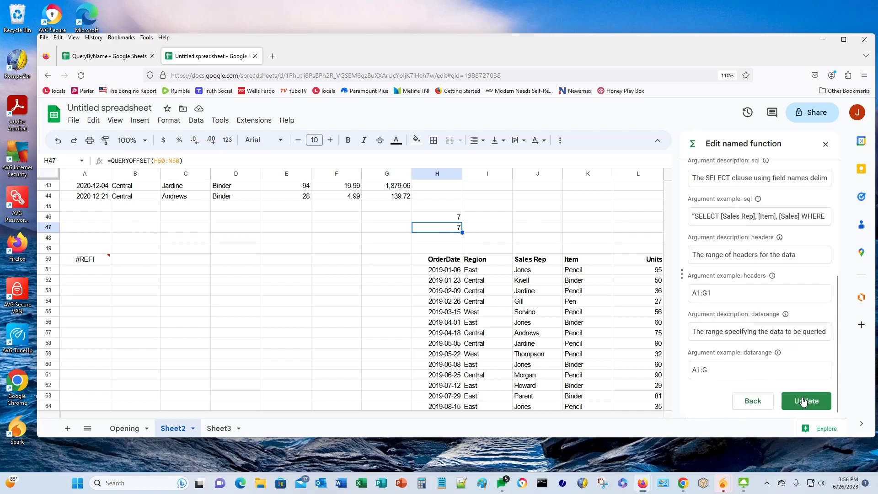
left_click(799, 401)
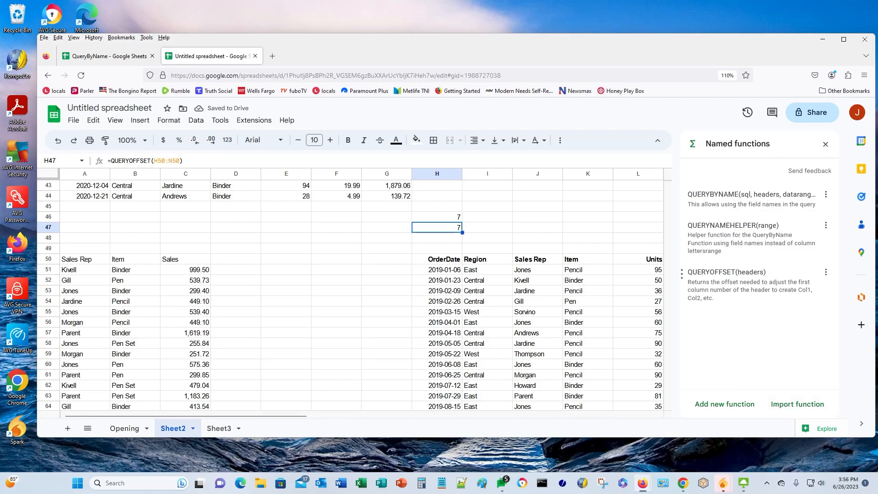
left_click(66, 263)
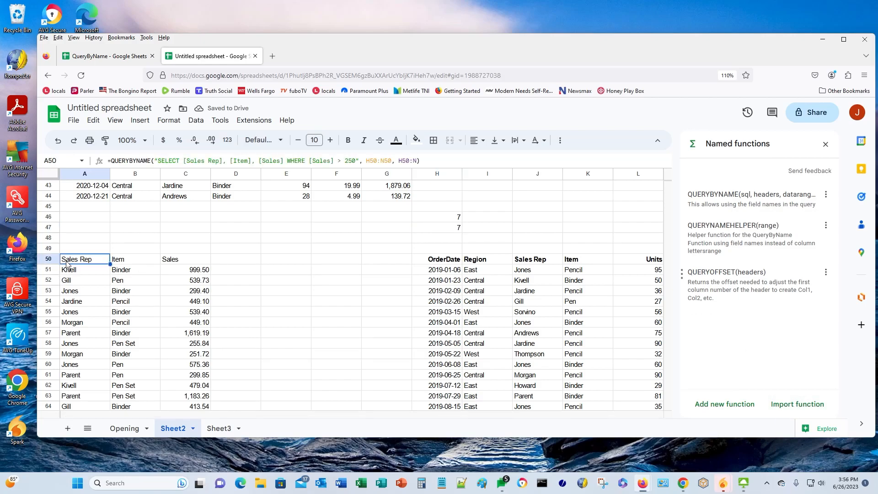